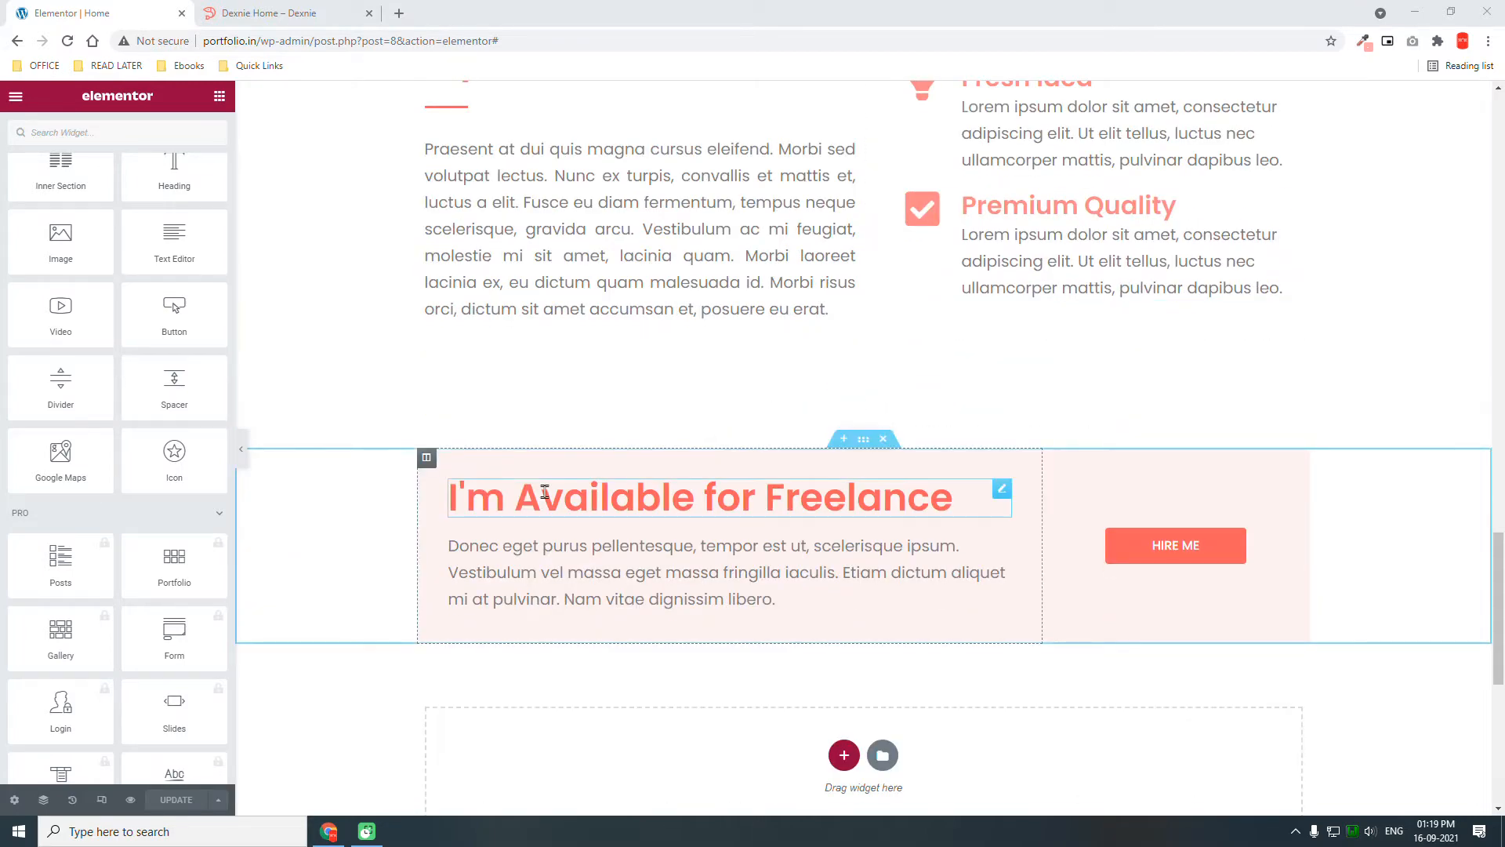
# - Examine the My Work section's layout and portfolio images on the Dexnie reference page
pyautogui.scroll(-2, 798, 501)
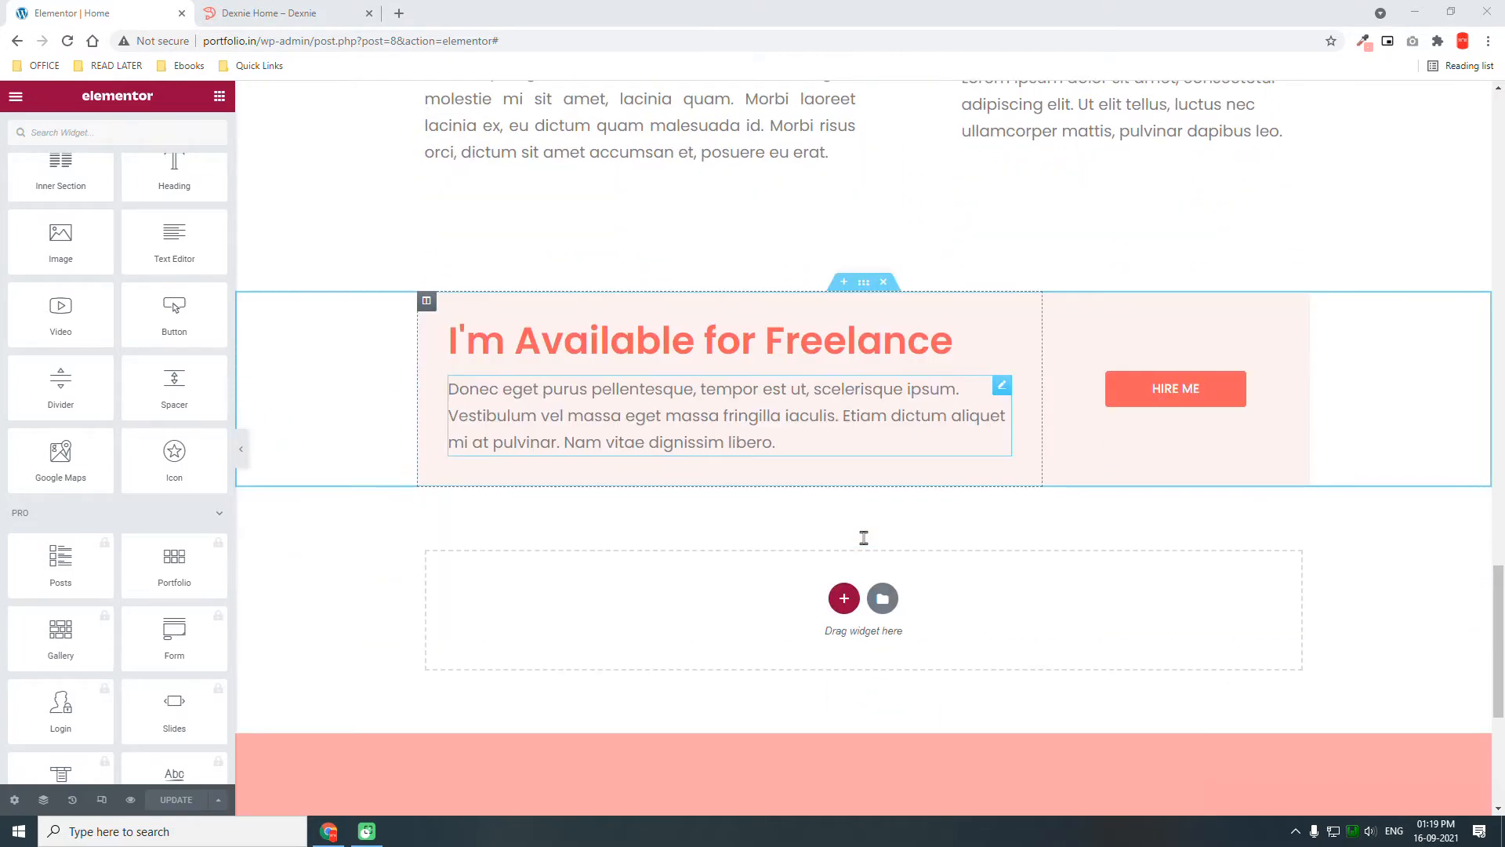
pyautogui.click(242, 14)
pyautogui.scroll(5, 697, 381)
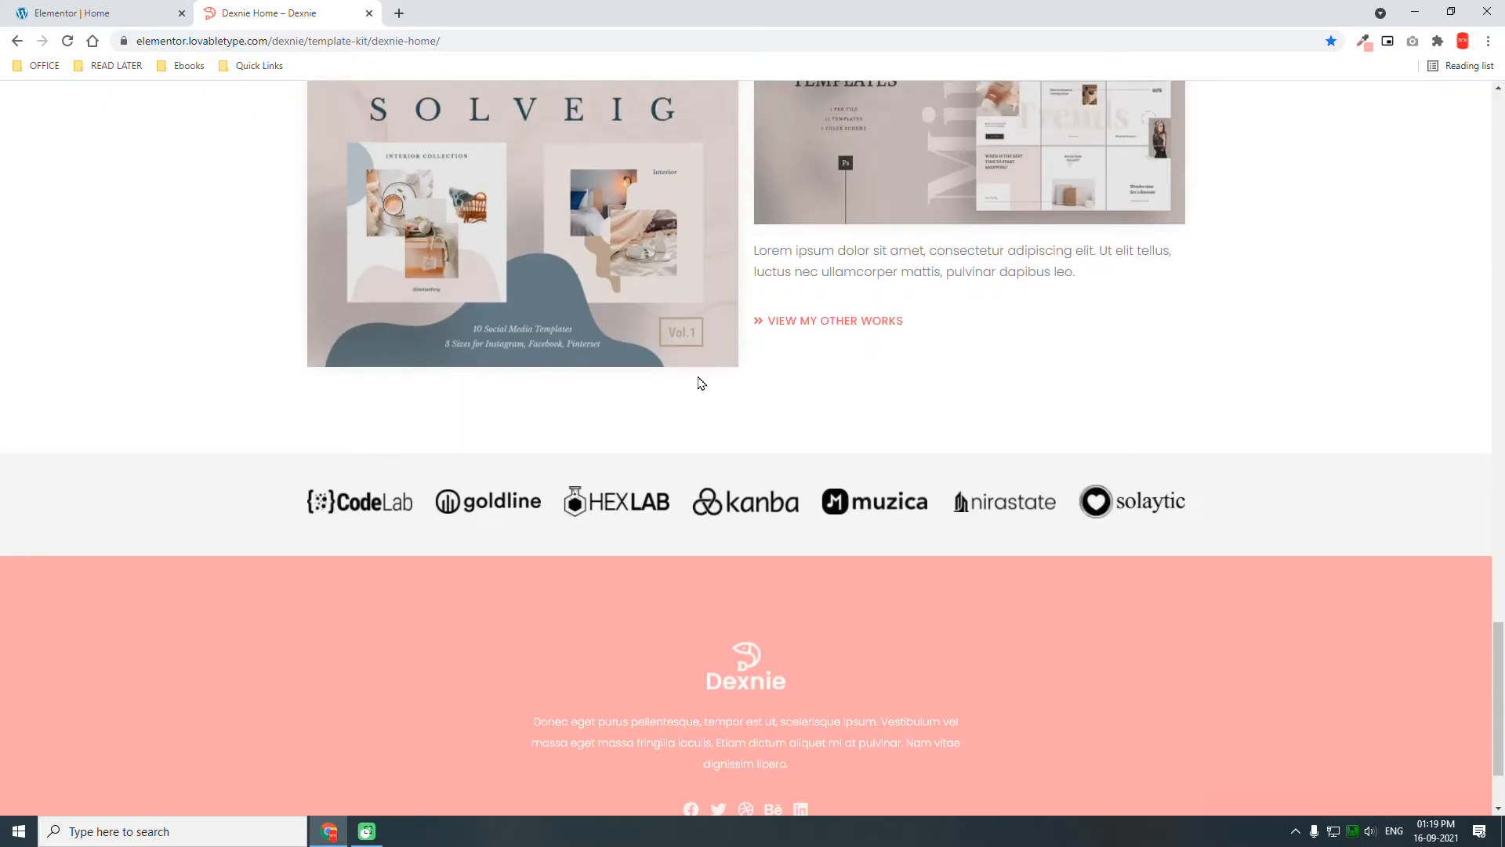
pyautogui.scroll(3, 700, 383)
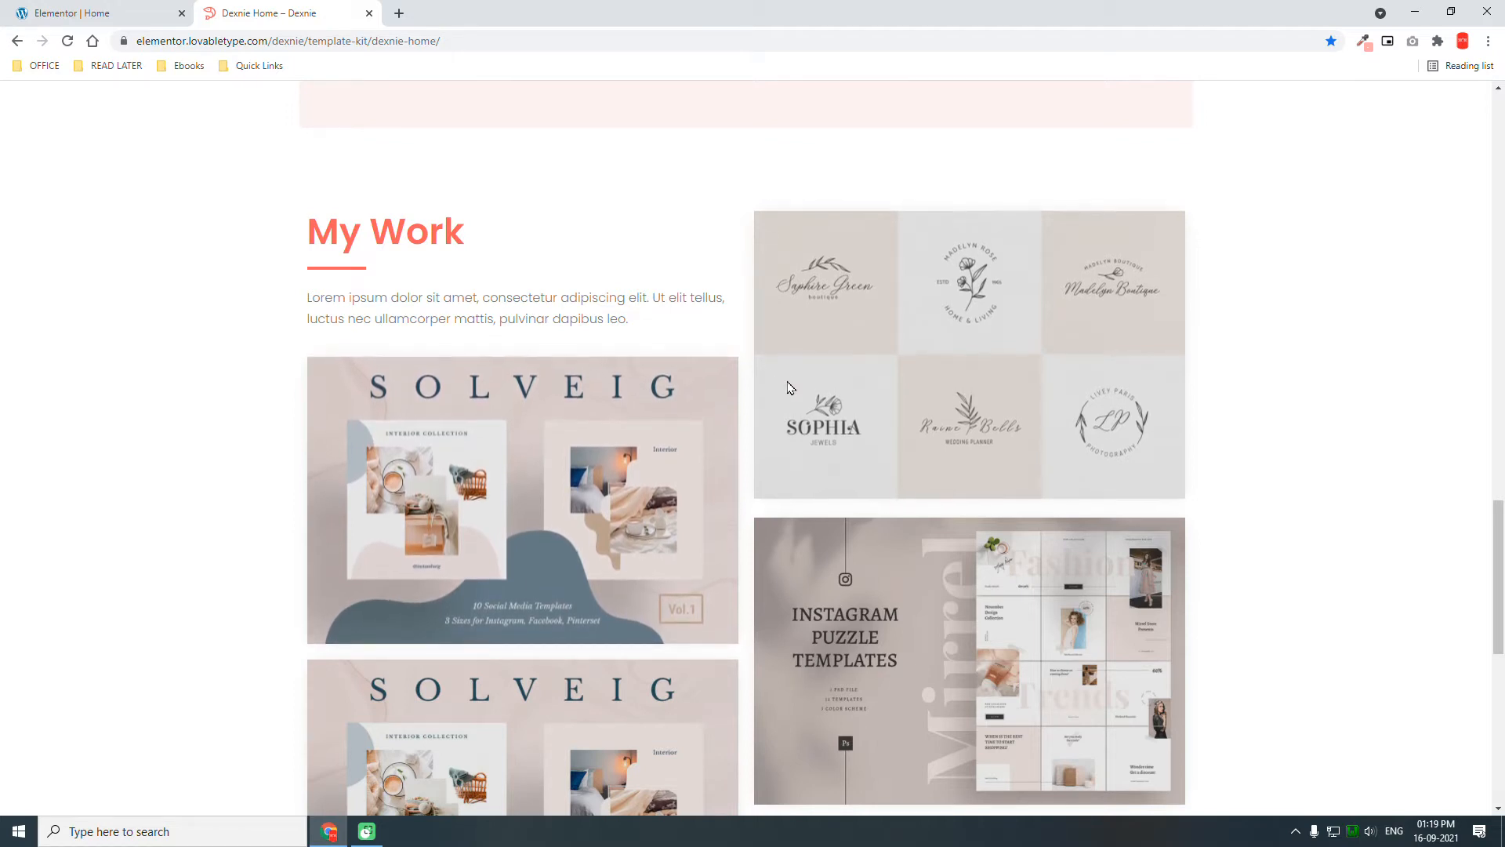
pyautogui.scroll(-1, 789, 387)
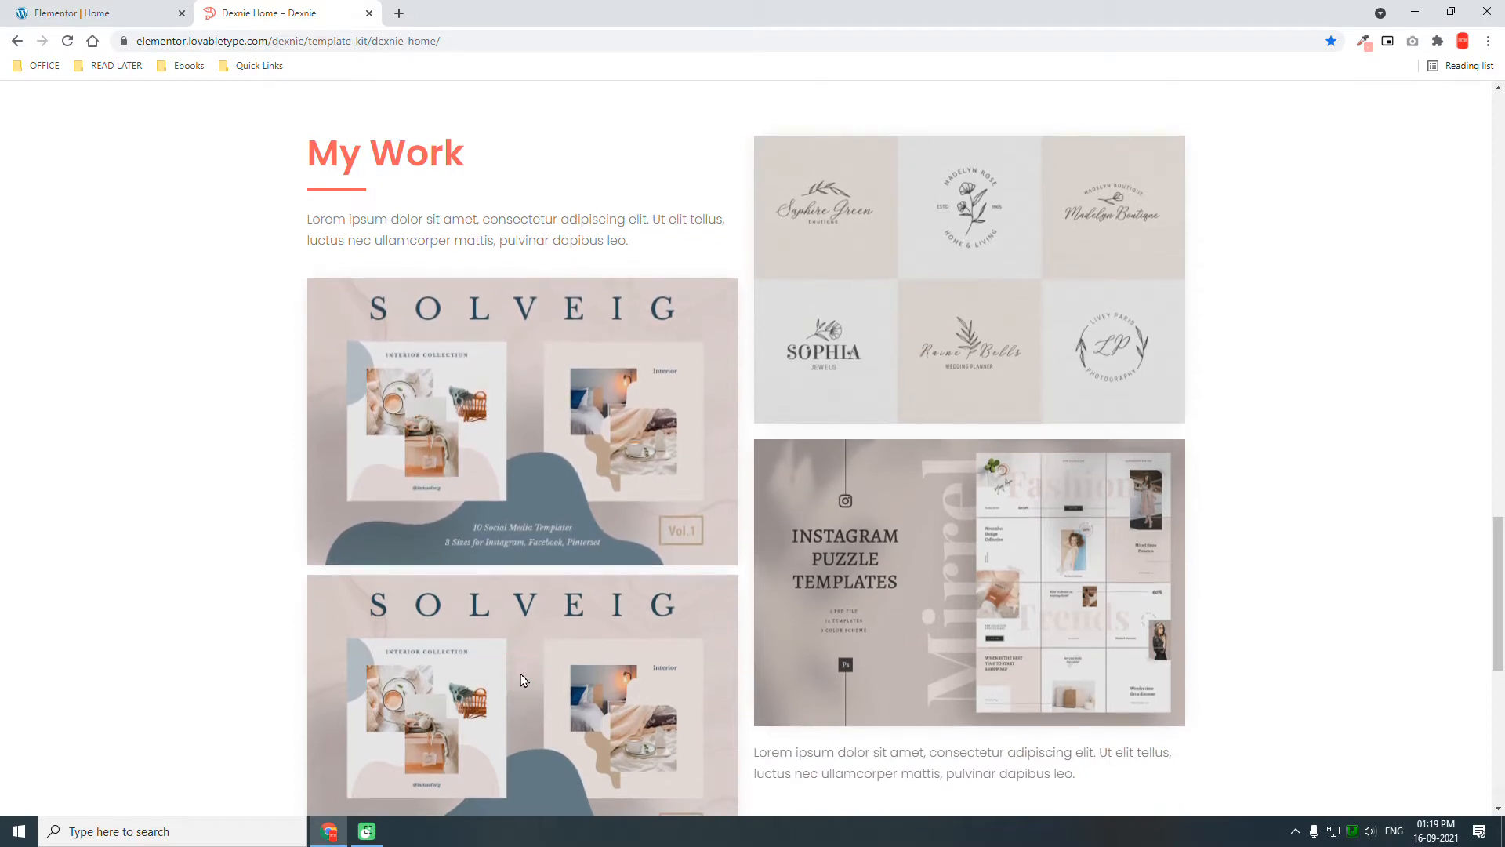
pyautogui.click(543, 471)
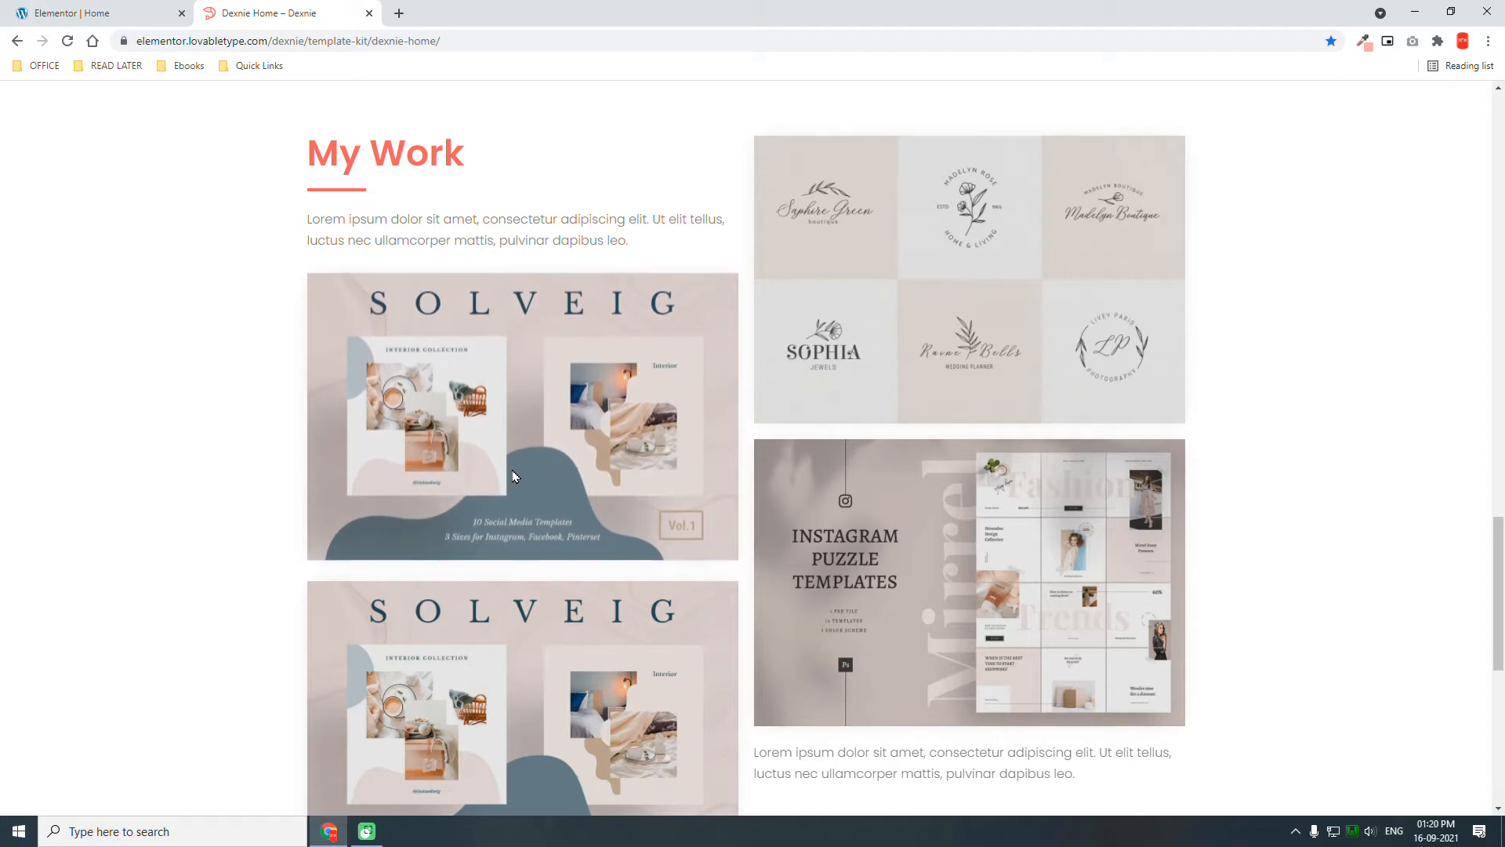
pyautogui.press('F9')
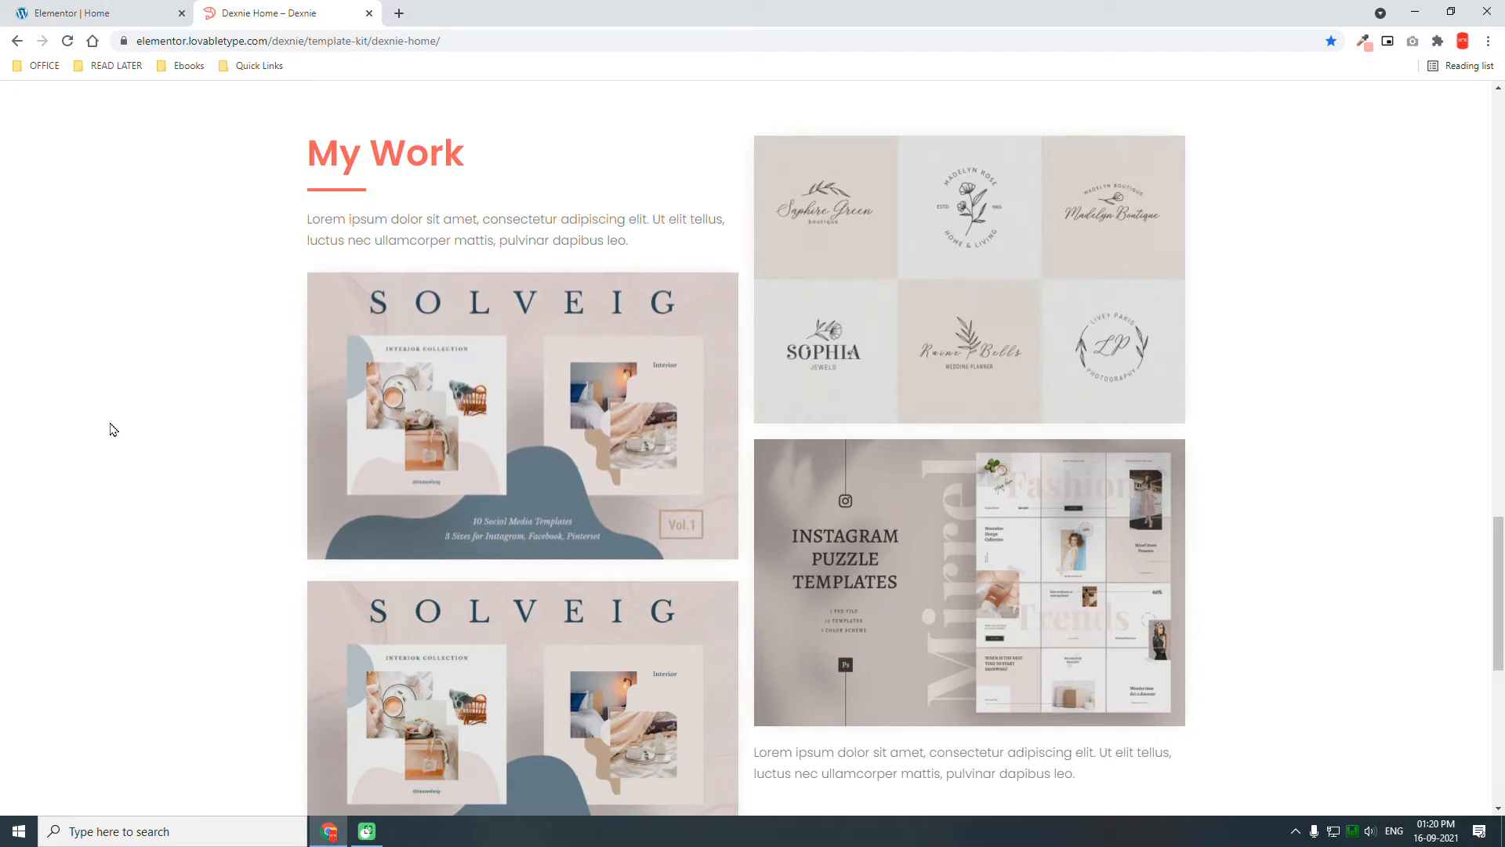
pyautogui.scroll(2, 335, 364)
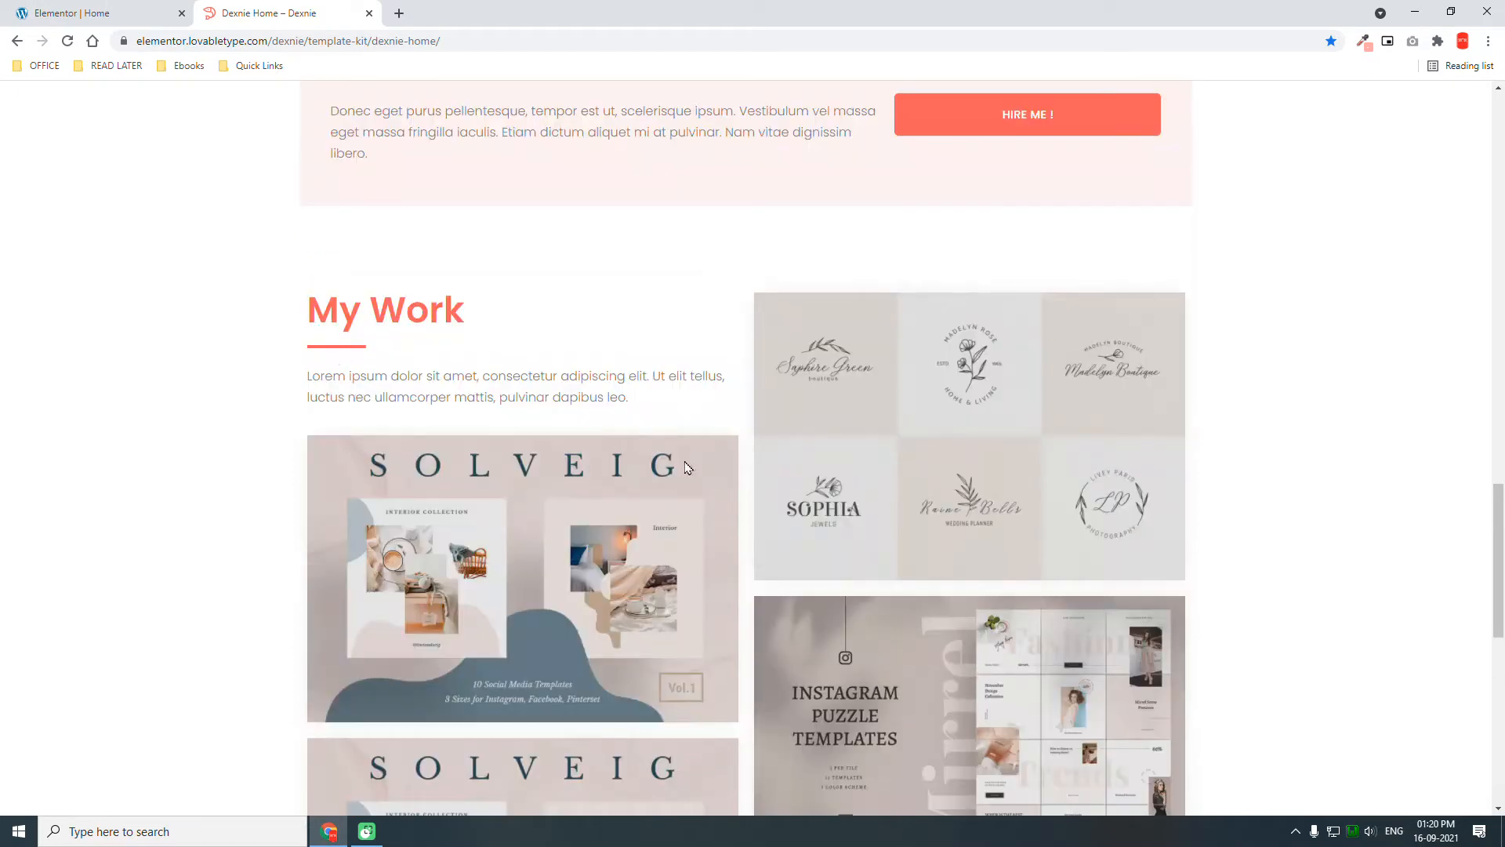
# - In the Elementor page, copy the My Guarantee section and paste it directly below the I'm Available for Freelance section
pyautogui.click(84, 13)
pyautogui.scroll(-15, 885, 429)
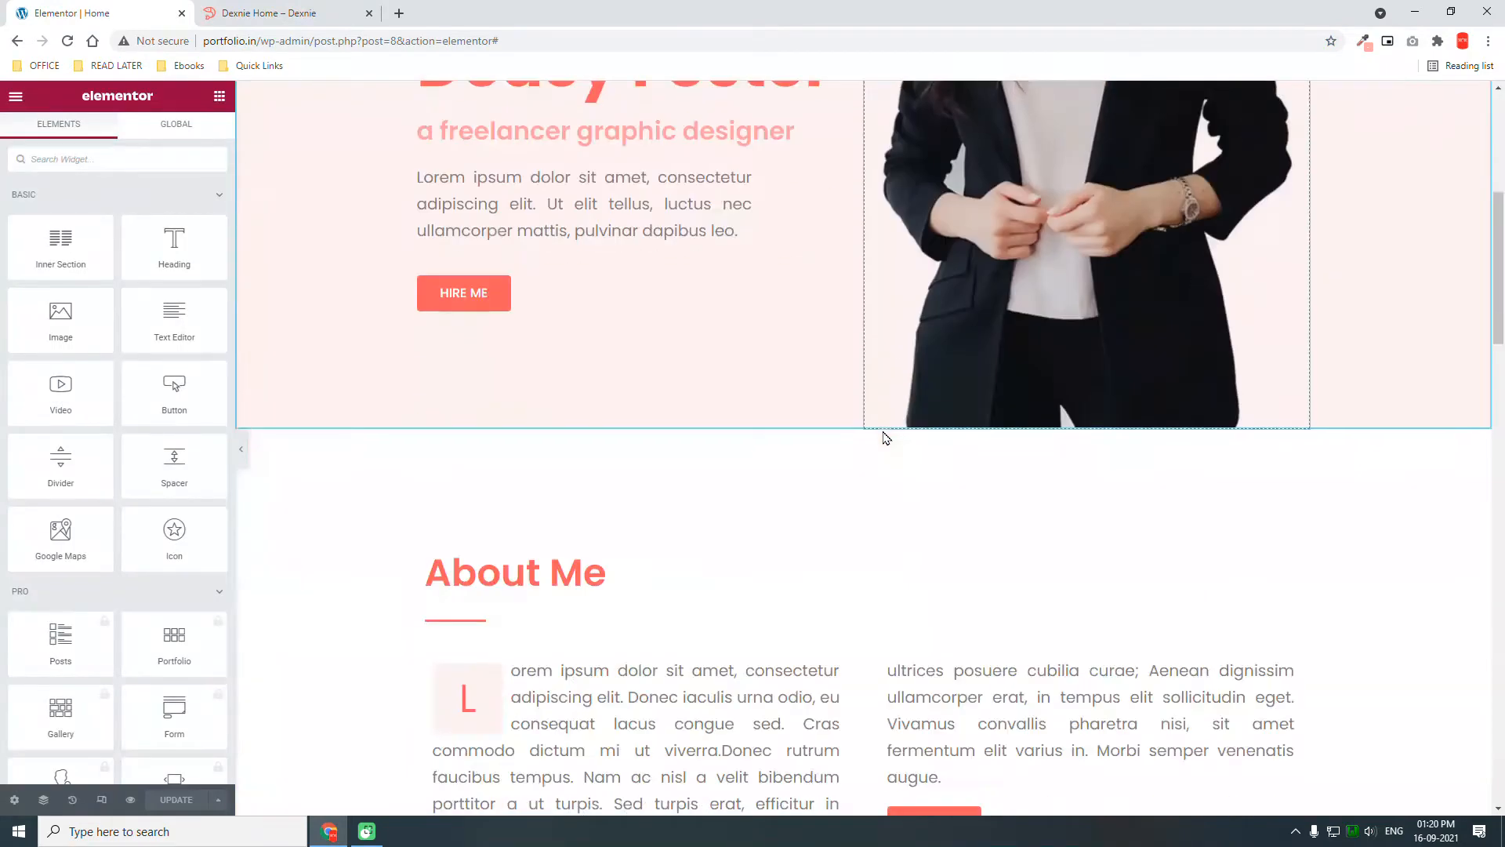
pyautogui.scroll(-10, 883, 441)
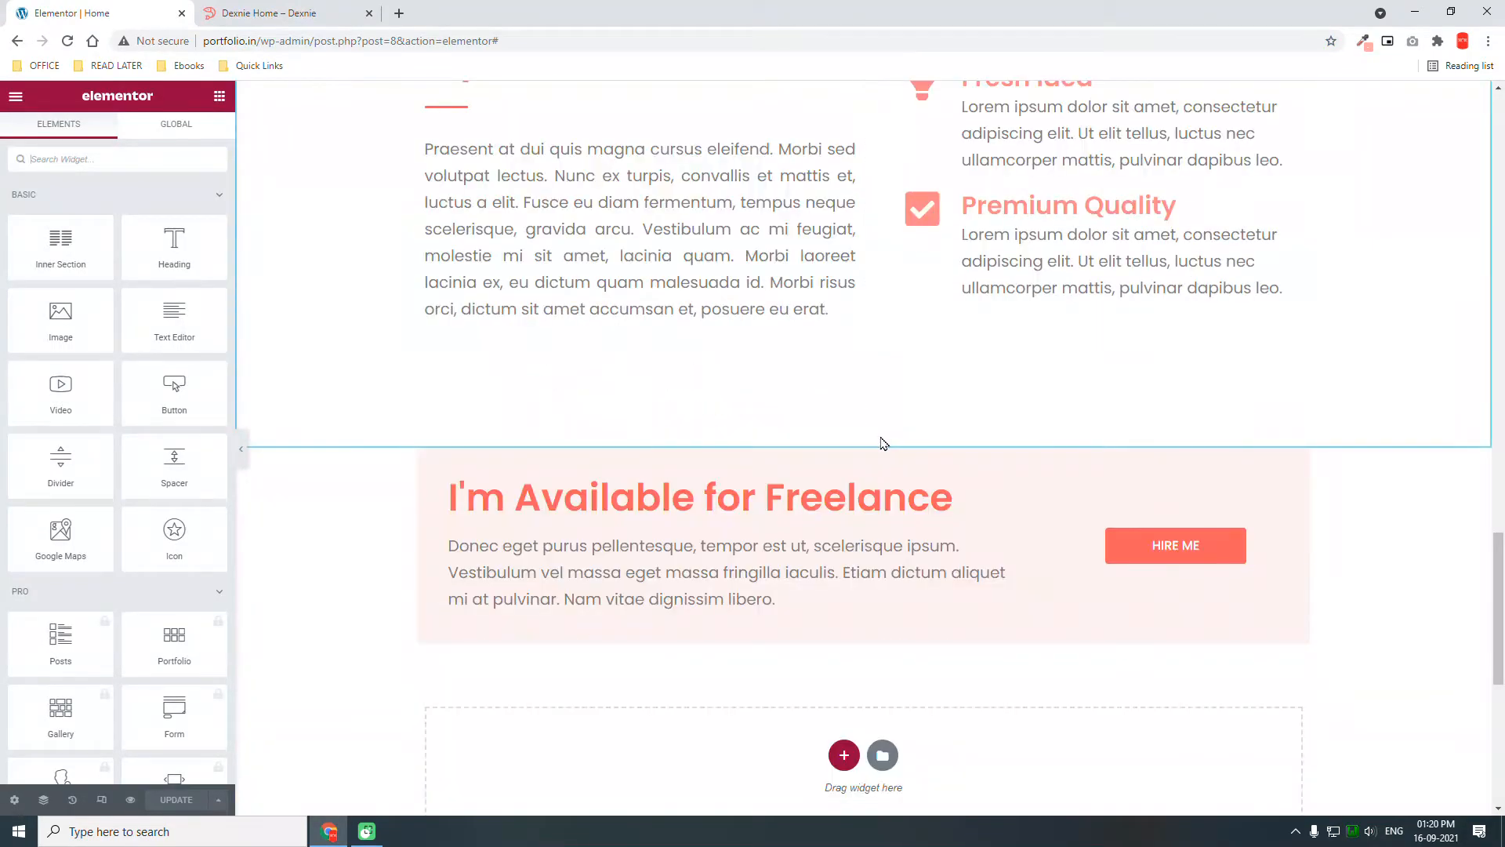
pyautogui.scroll(5, 883, 440)
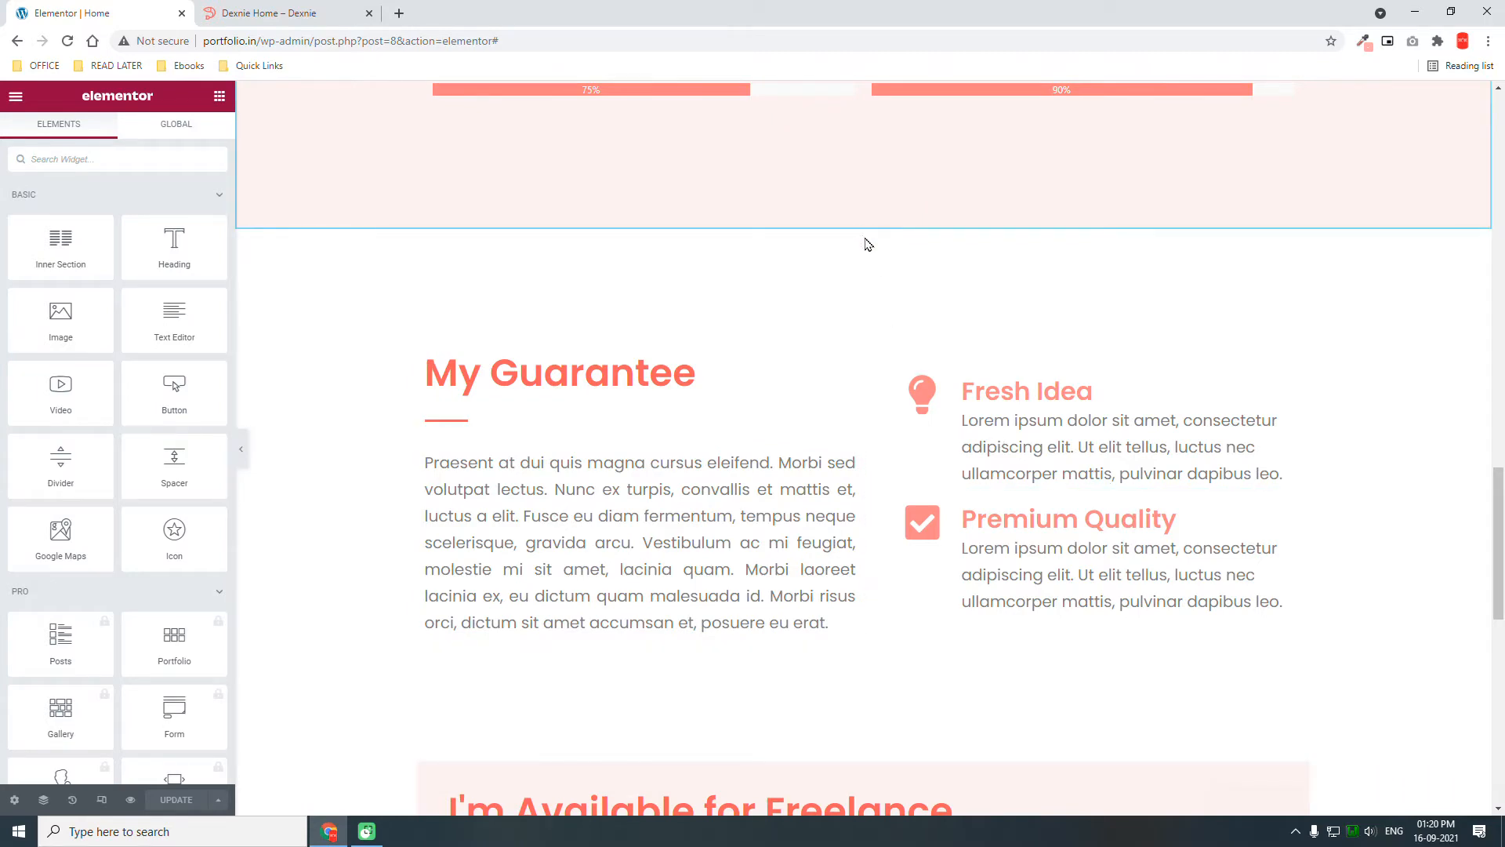
pyautogui.click(862, 223)
pyautogui.rightClick(862, 226)
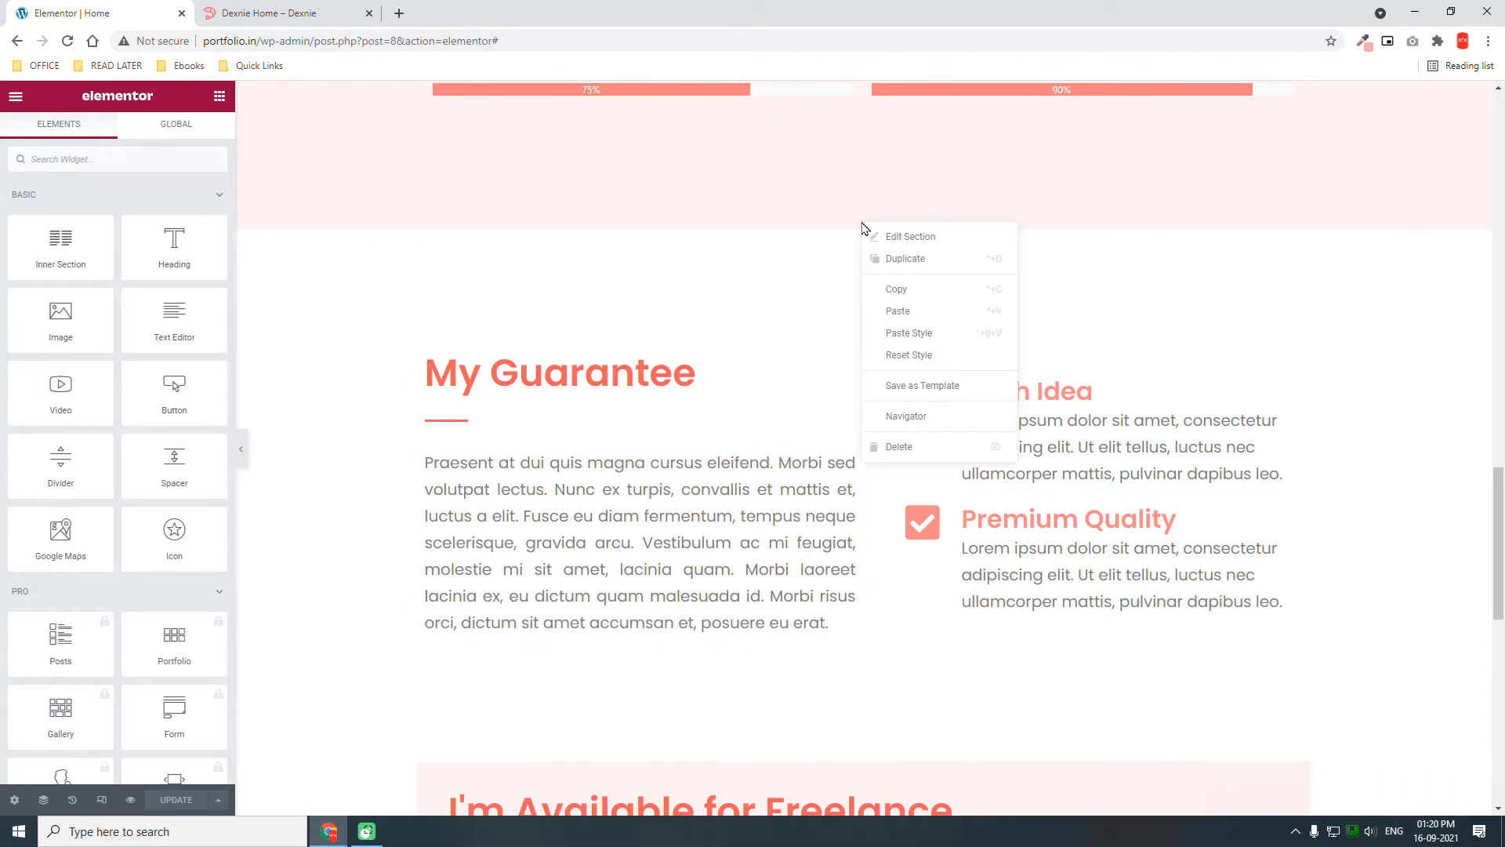
pyautogui.click(915, 290)
pyautogui.scroll(-3, 919, 291)
pyautogui.scroll(-5, 919, 293)
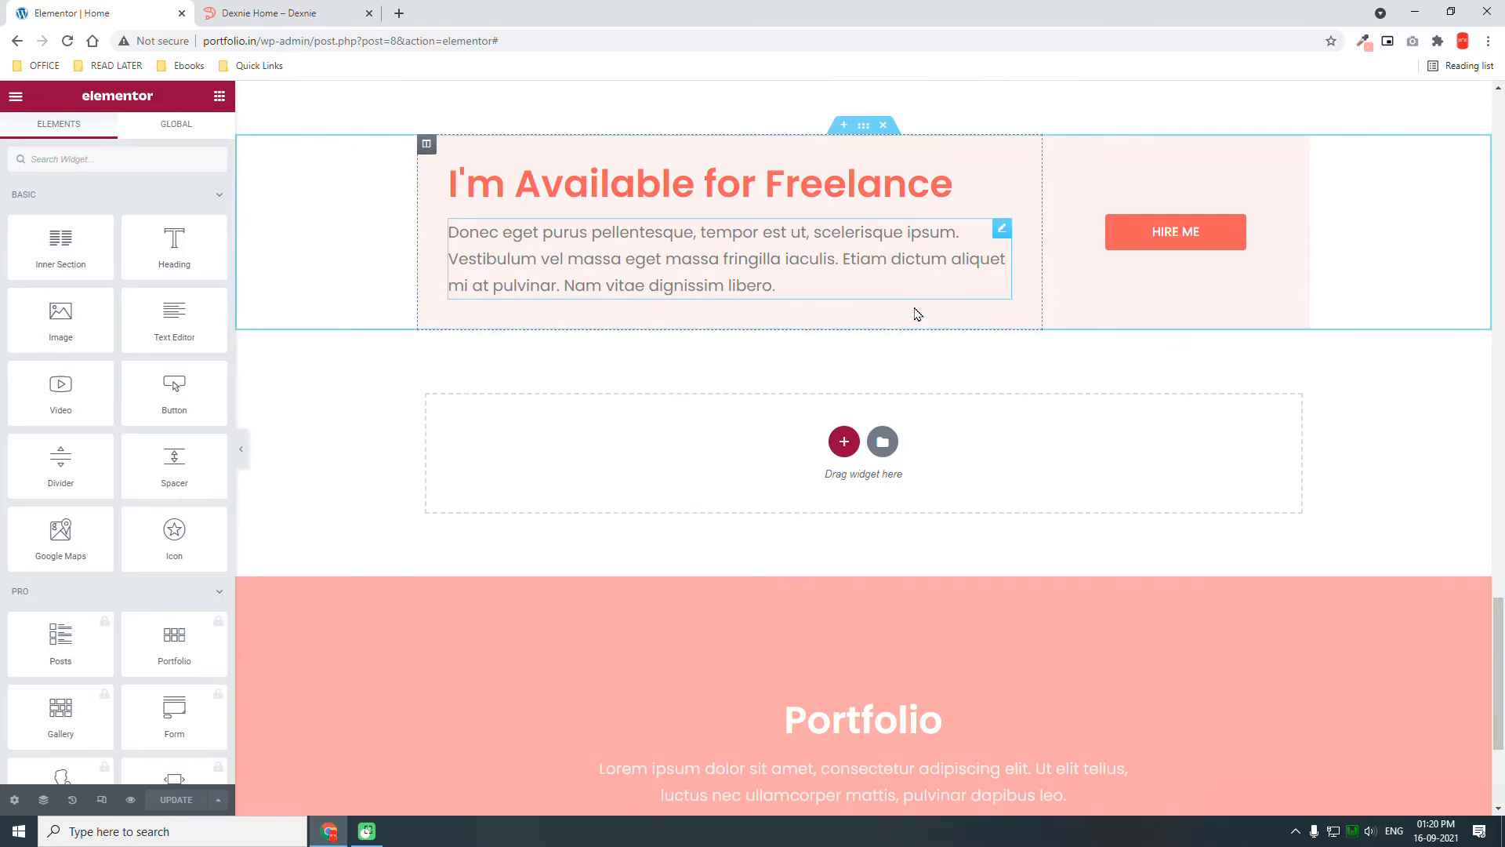
pyautogui.rightClick(732, 443)
pyautogui.click(770, 458)
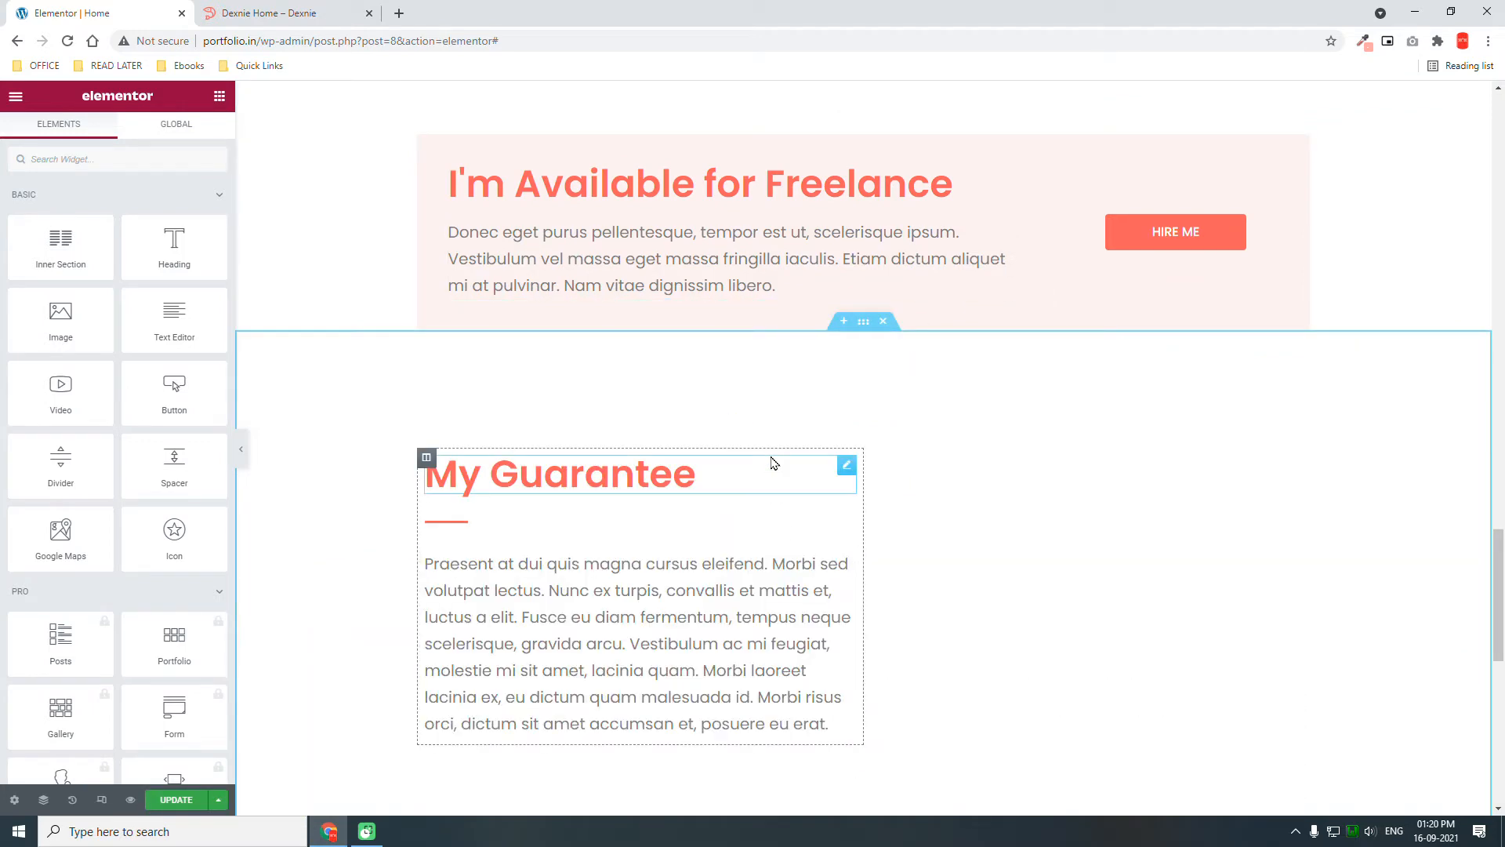
# - Copy the My Work heading from the Dexnie reference page and use it as the pasted section's heading text
pyautogui.click(346, 7)
pyautogui.moveTo(486, 323); pyautogui.dragTo(107, 287)
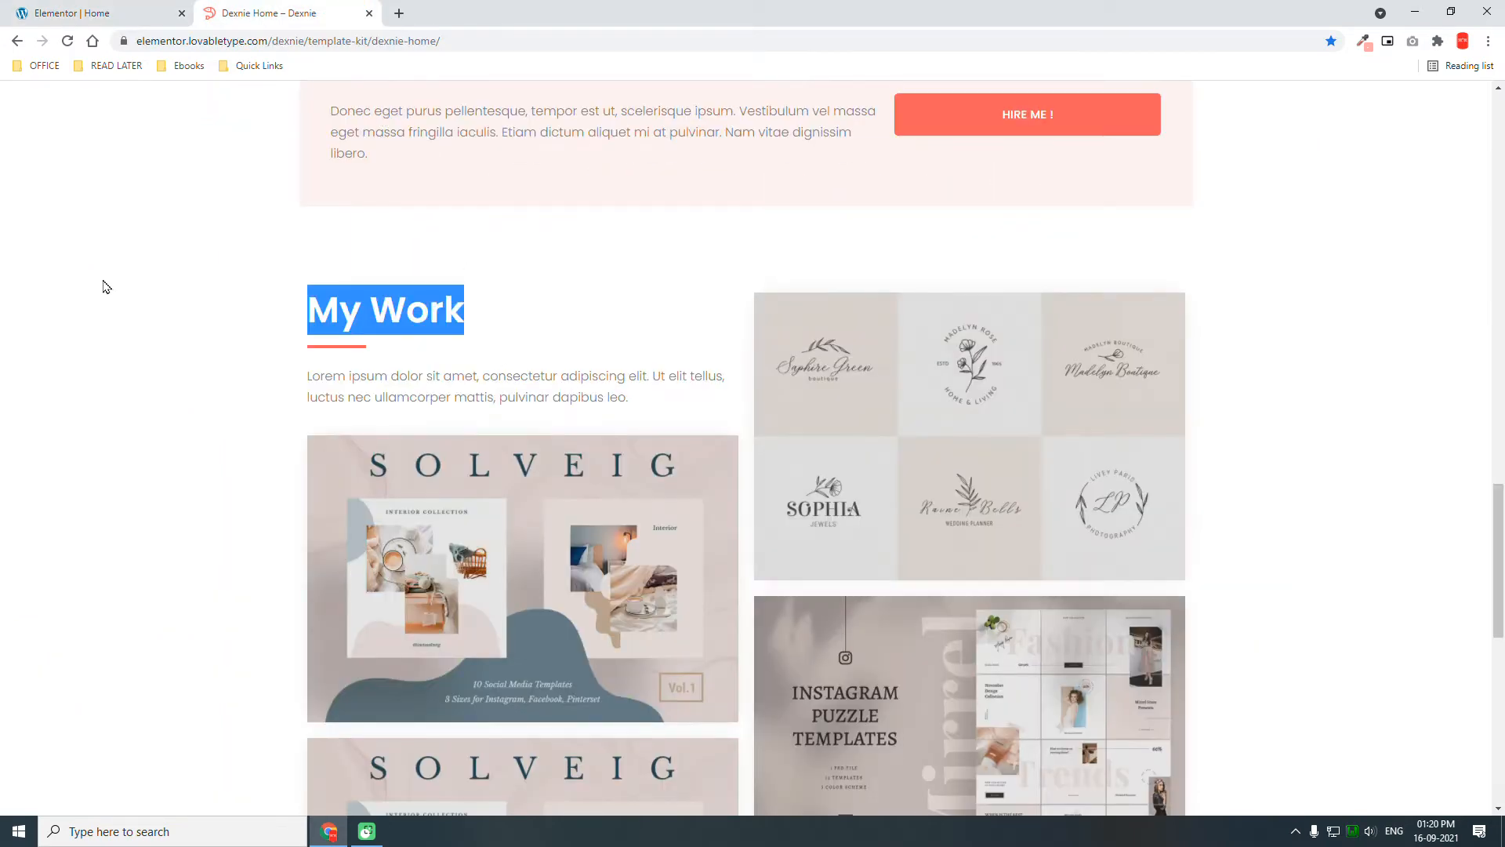
pyautogui.hotkey('ctrl', 'c')
pyautogui.click(103, 11)
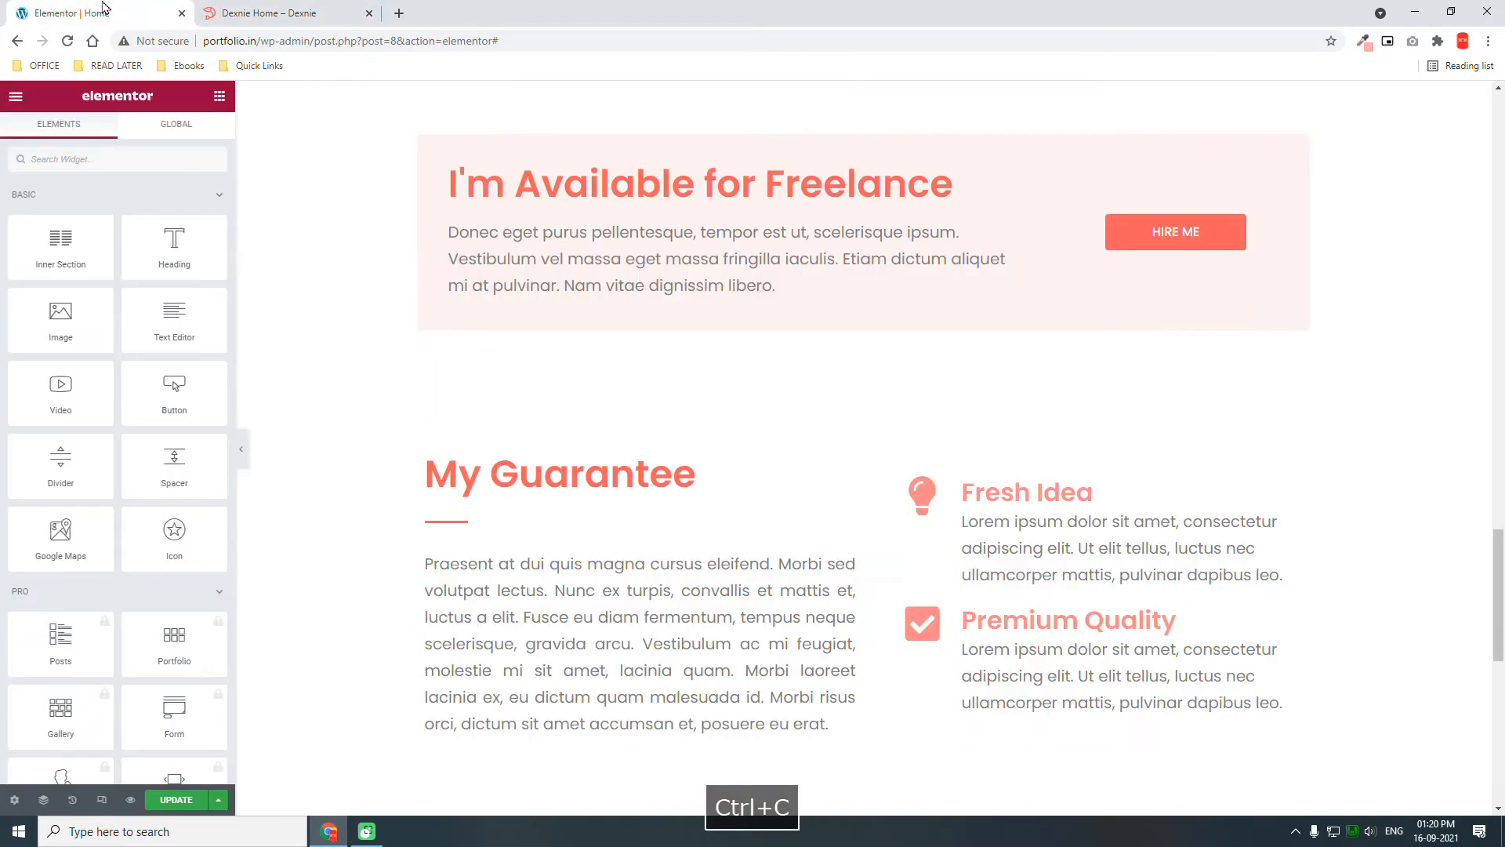
pyautogui.click(604, 476)
pyautogui.tripleClick(123, 235)
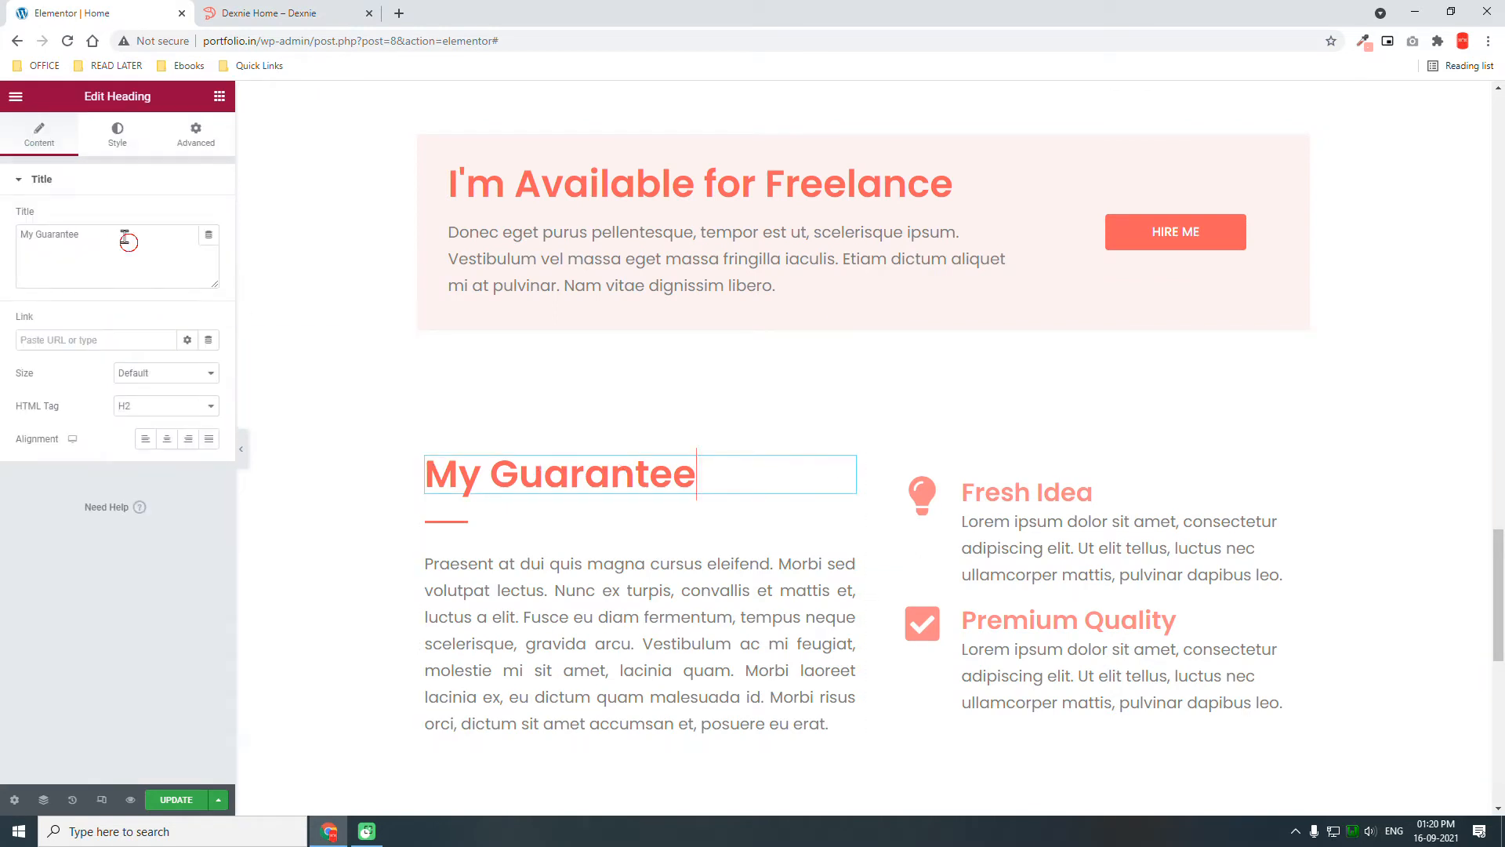
pyautogui.hotkey('ctrl', 'v')
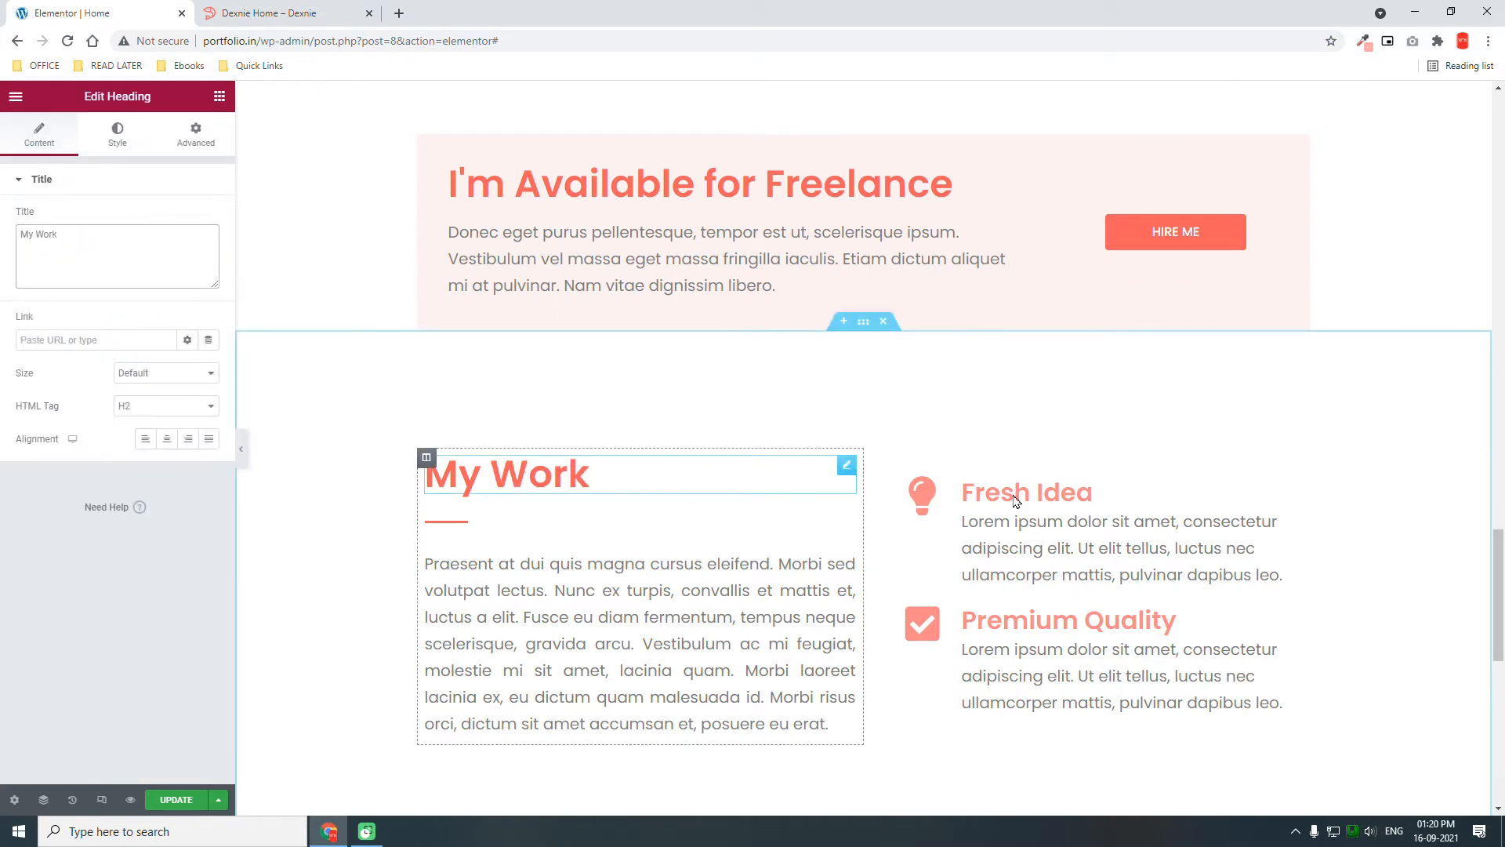
# - Delete the Fresh Idea and Premium Quality icon boxes from the My Work section
pyautogui.rightClick(1034, 493)
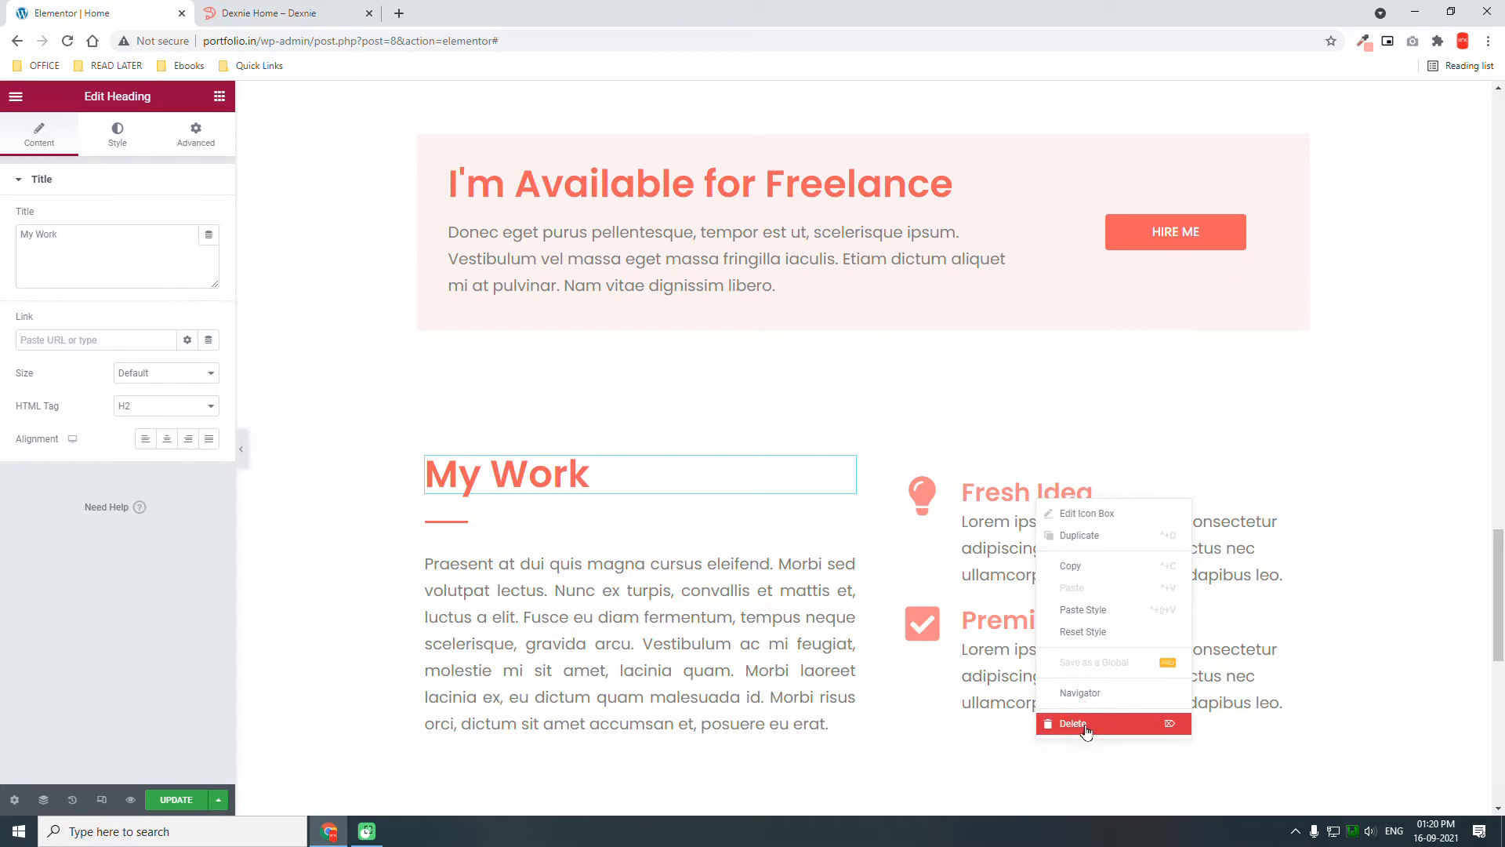
pyautogui.click(1085, 724)
pyautogui.rightClick(1061, 581)
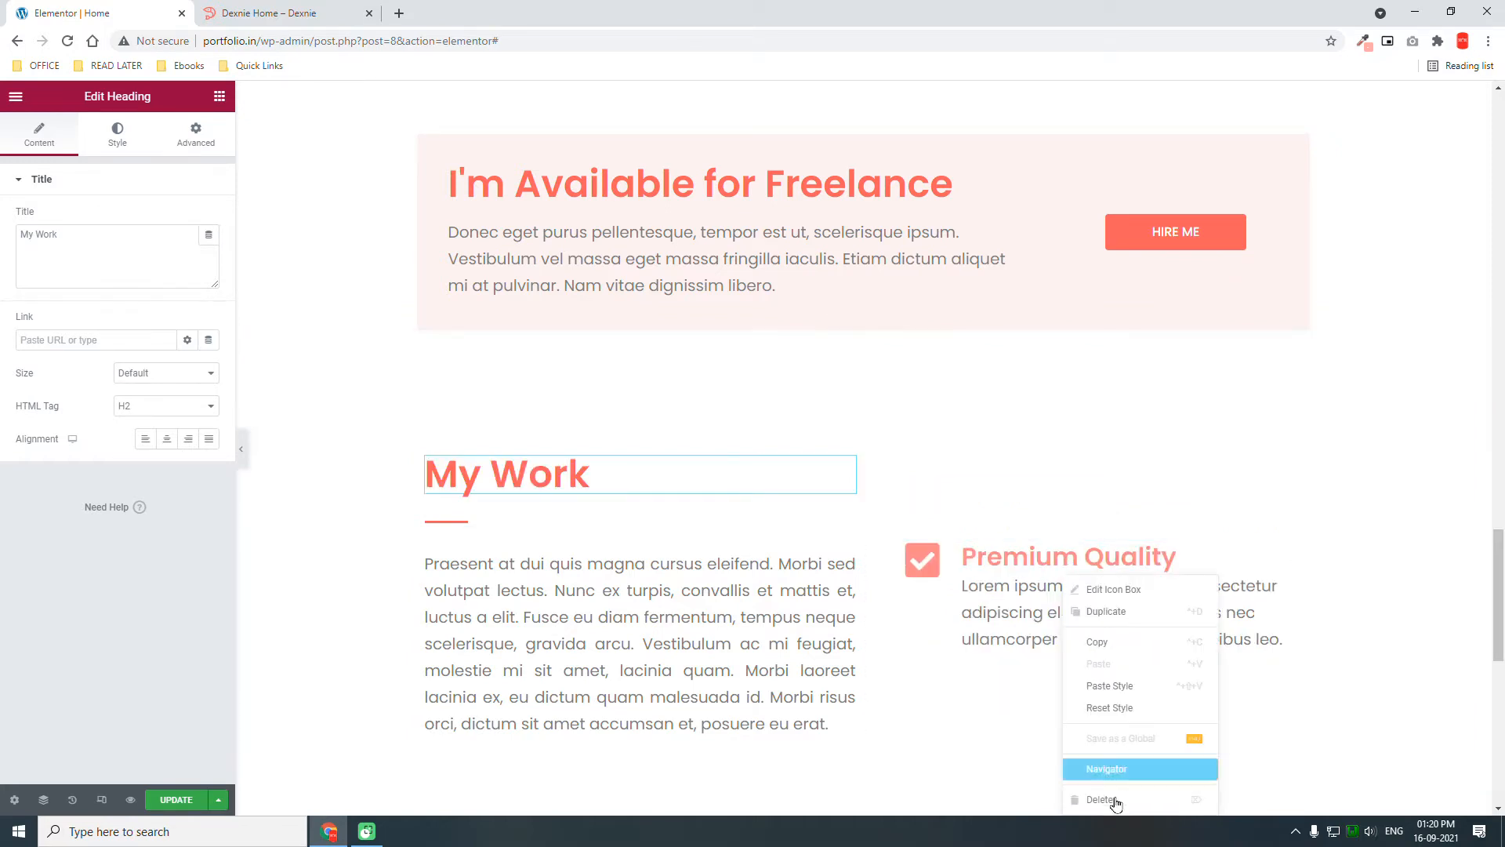
pyautogui.click(1086, 799)
# - Replace the My Work paragraph with the Lorem ipsum text copied from the reference page, pasted without formatting
pyautogui.click(342, 7)
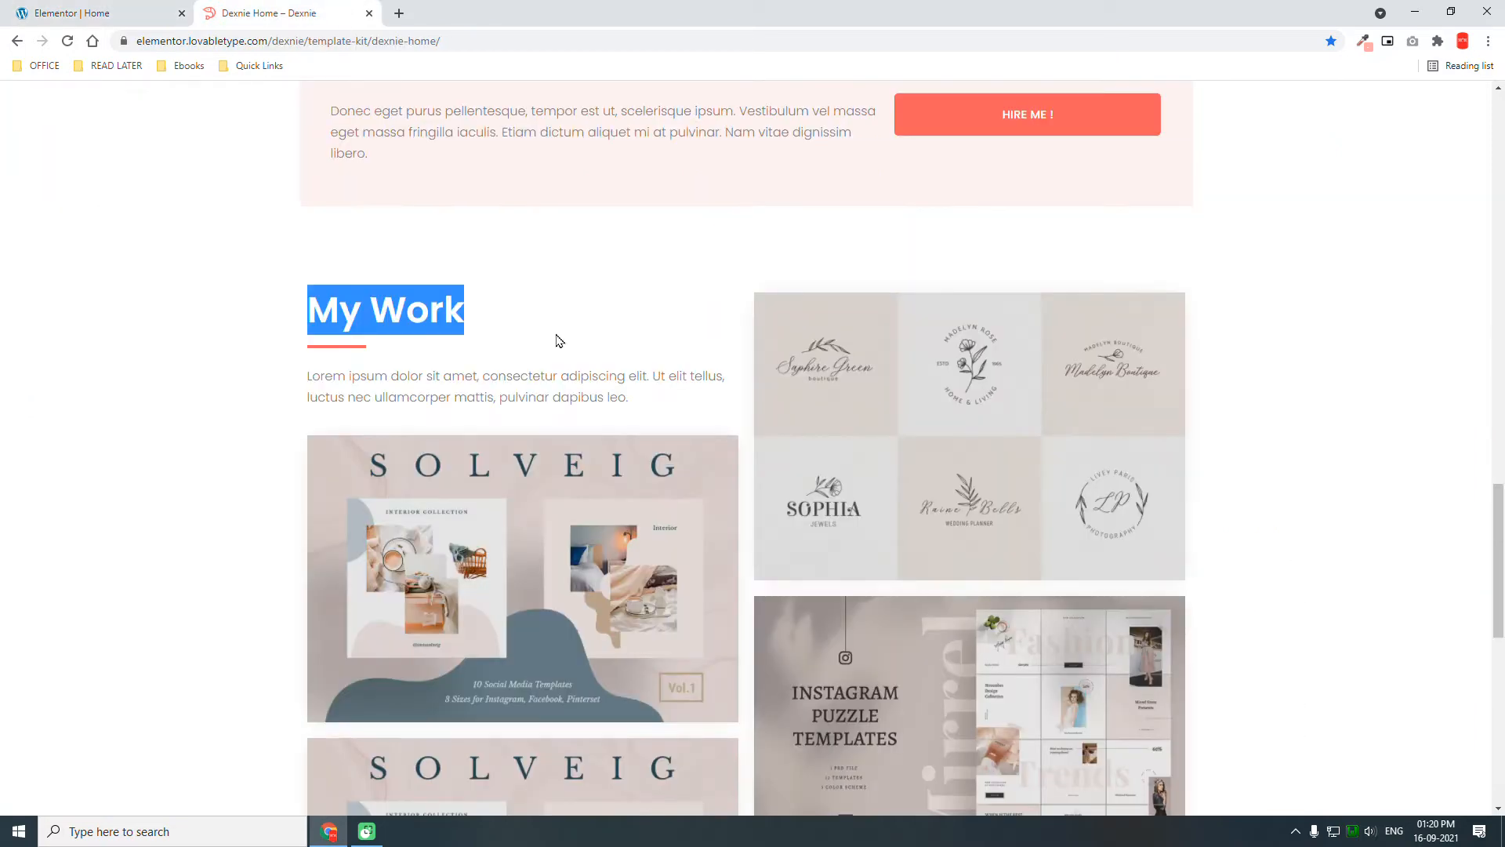
pyautogui.moveTo(657, 416); pyautogui.dragTo(306, 385)
pyautogui.hotkey('ctrl', 'c')
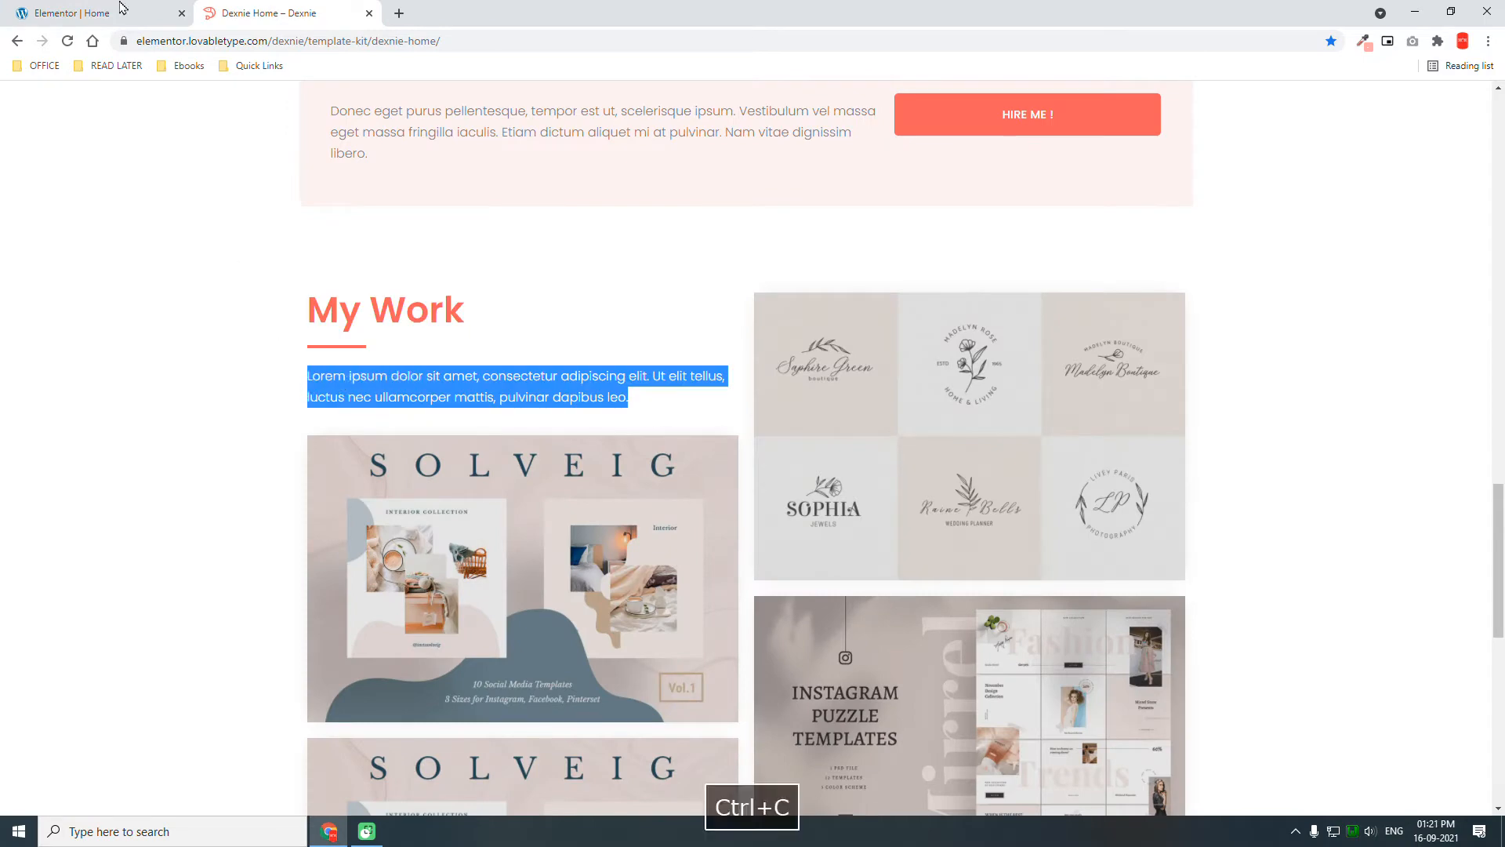
pyautogui.click(83, 9)
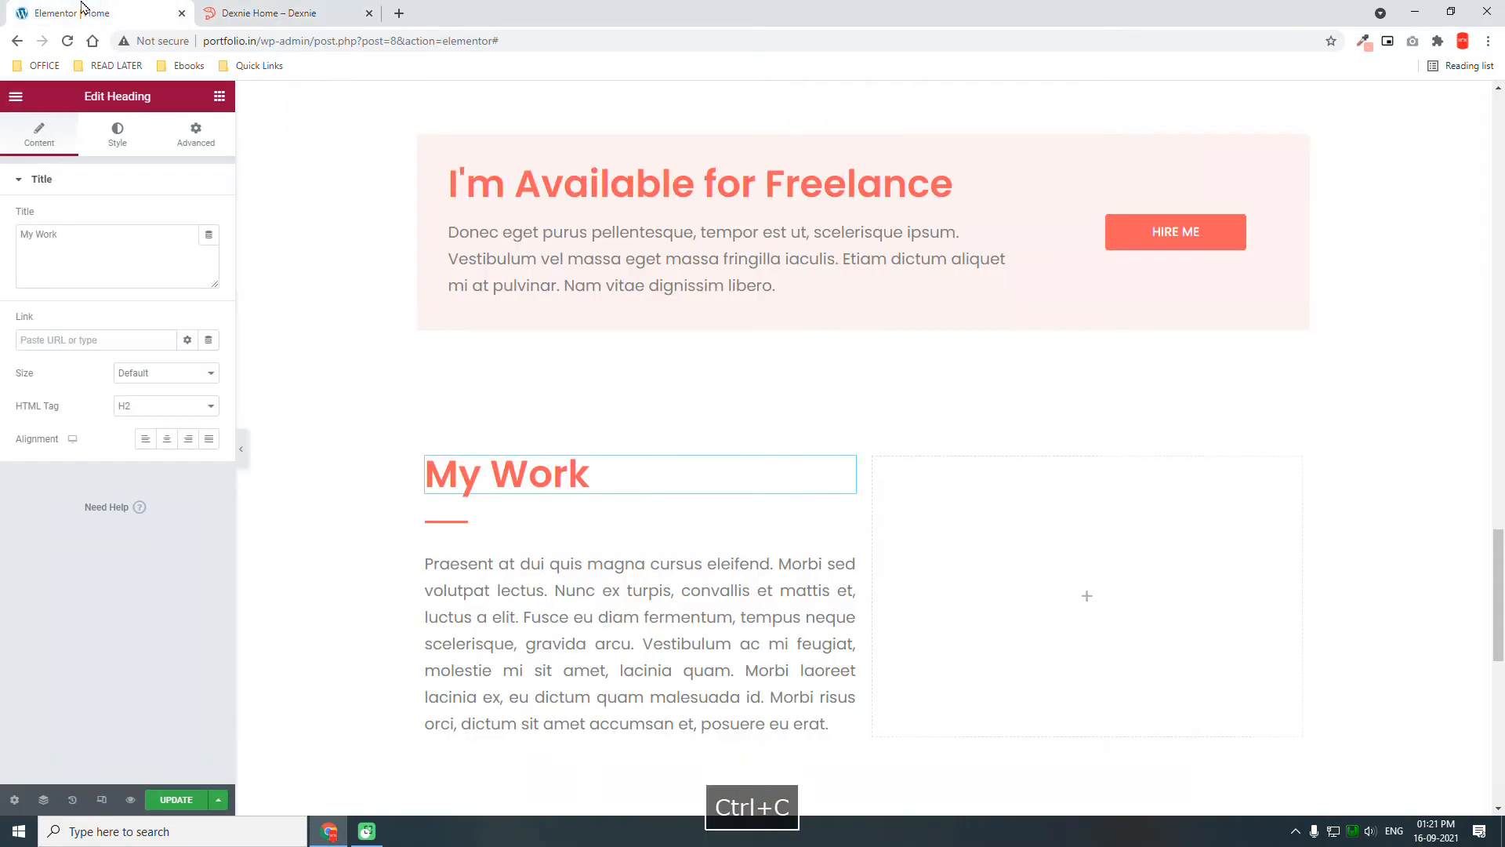
pyautogui.click(542, 568)
pyautogui.hotkey('ctrl', 'a')
pyautogui.hotkey('ctrl', 'shift', 'v')
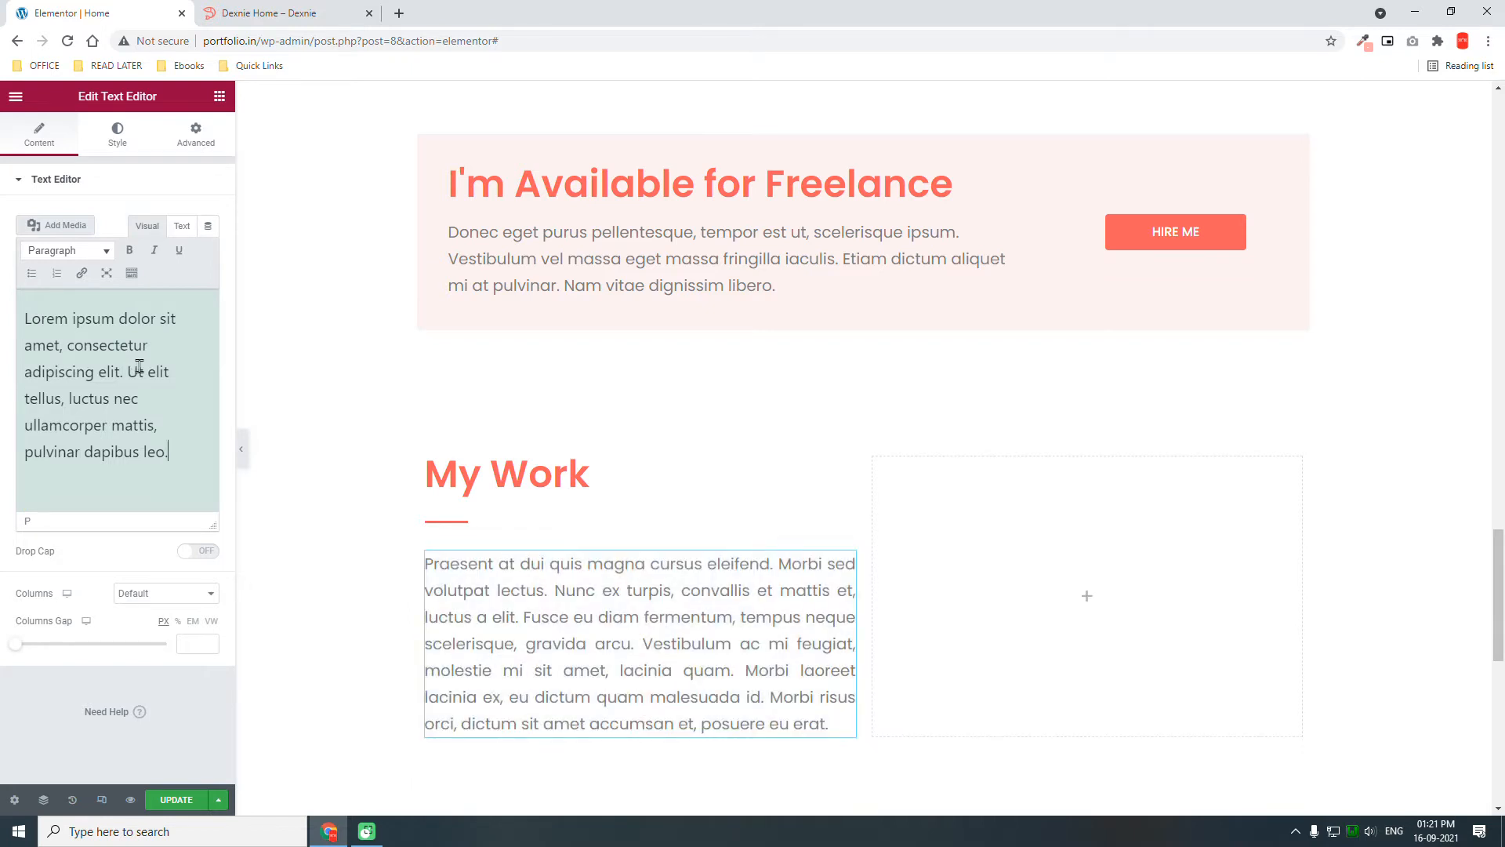
pyautogui.hotkey('ctrl', 'a')
pyautogui.hotkey('ctrl', 'shift', 'v')
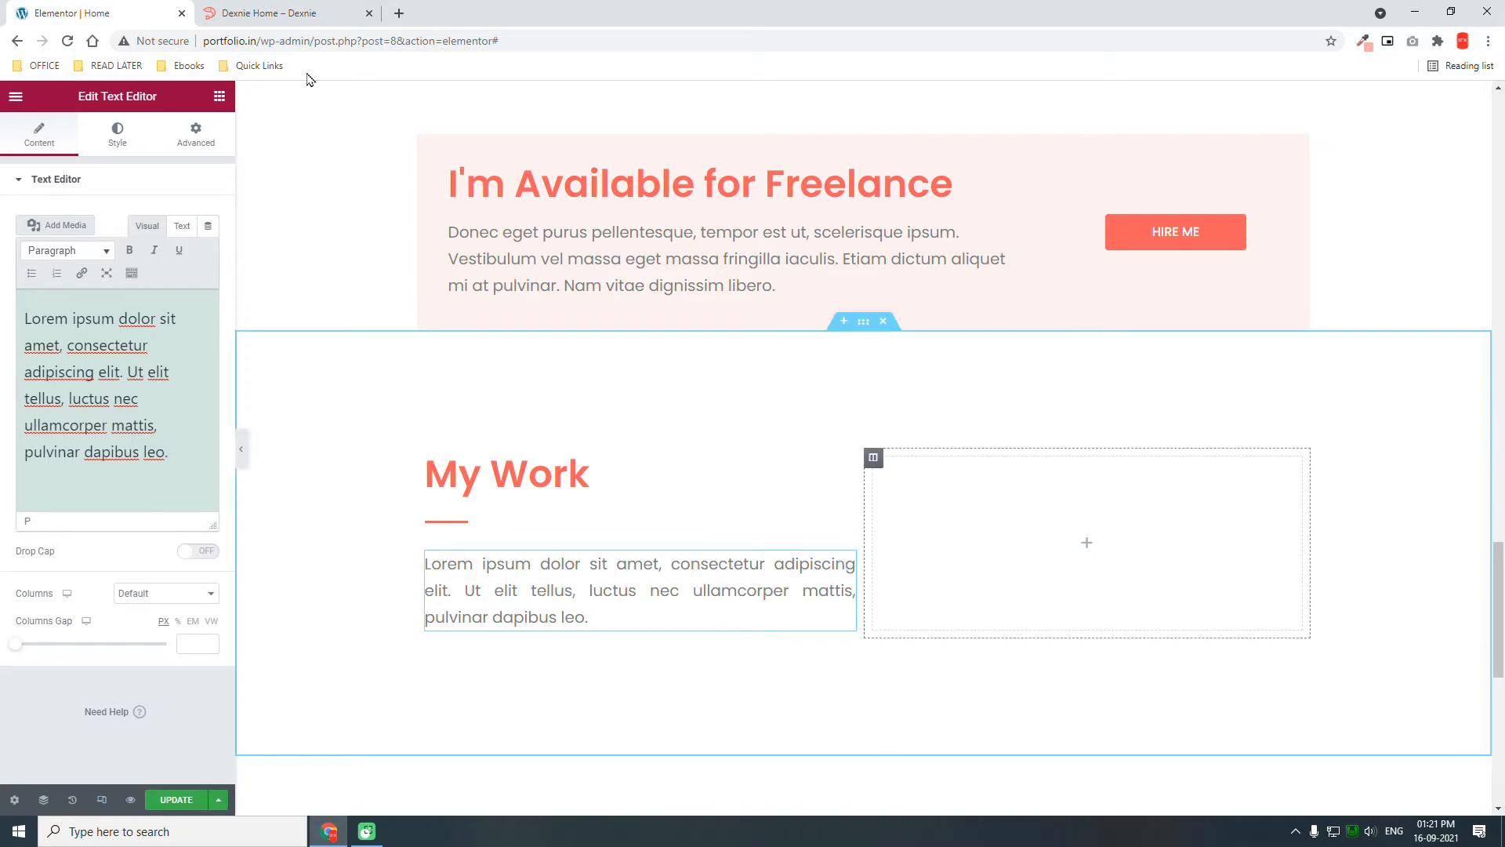
# - Compare with the reference page, and add an Image widget below the paragraph in the My Work column
pyautogui.click(310, 8)
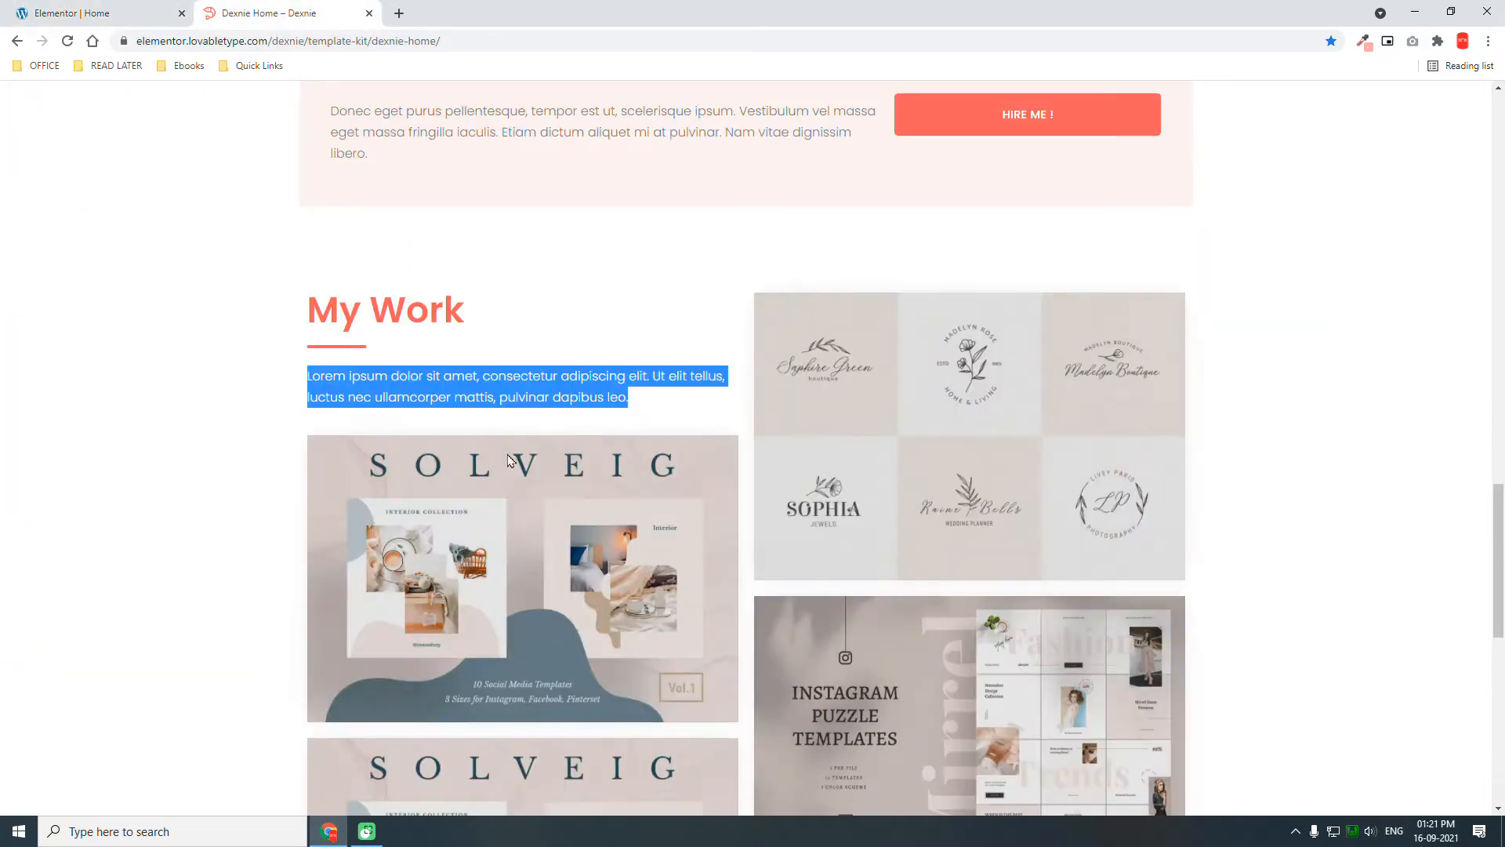
pyautogui.click(627, 396)
pyautogui.click(141, 9)
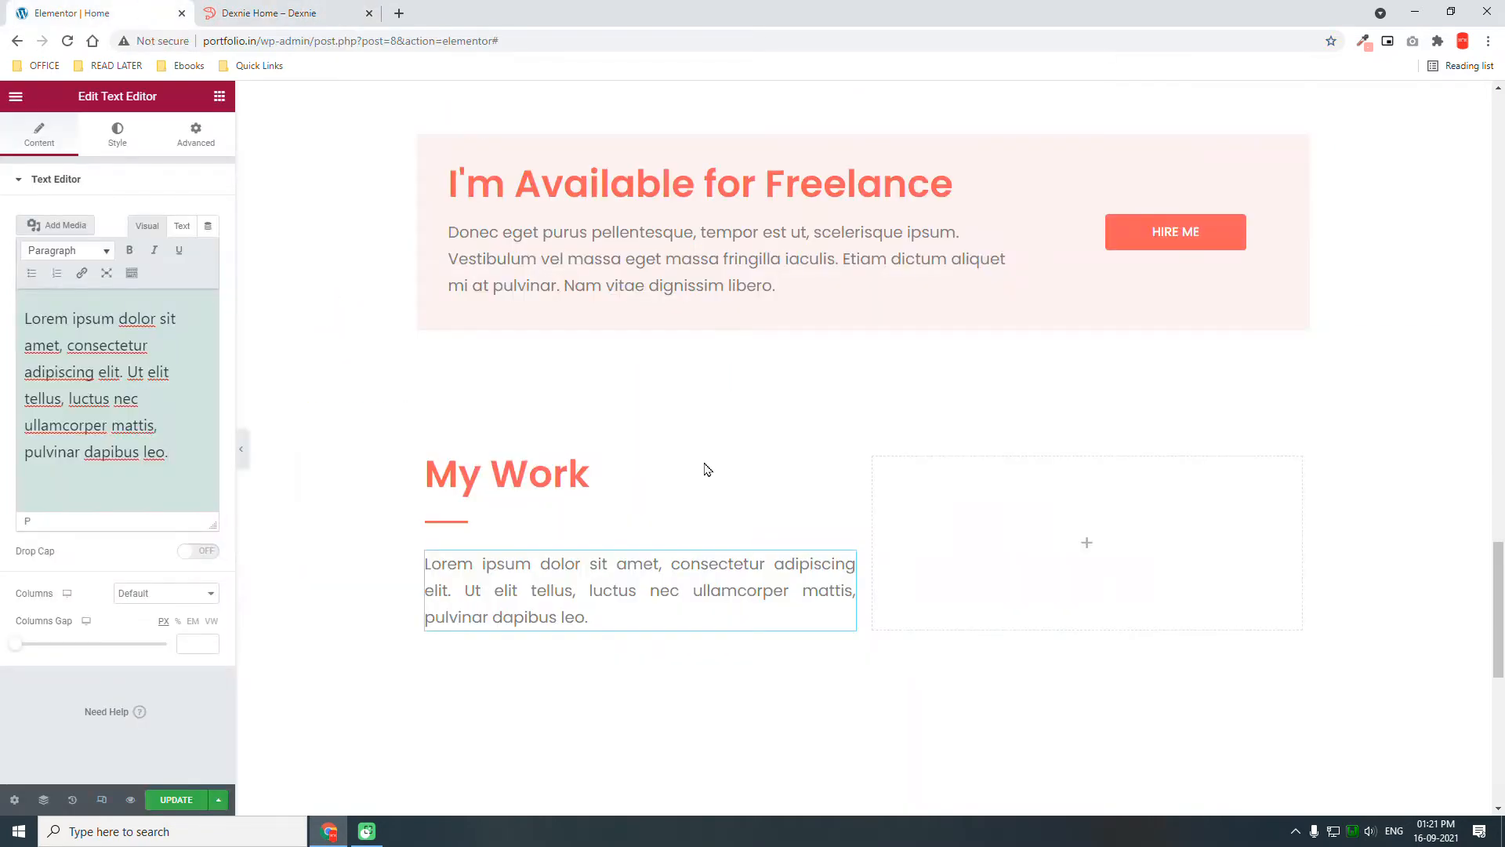
pyautogui.scroll(-1, 705, 471)
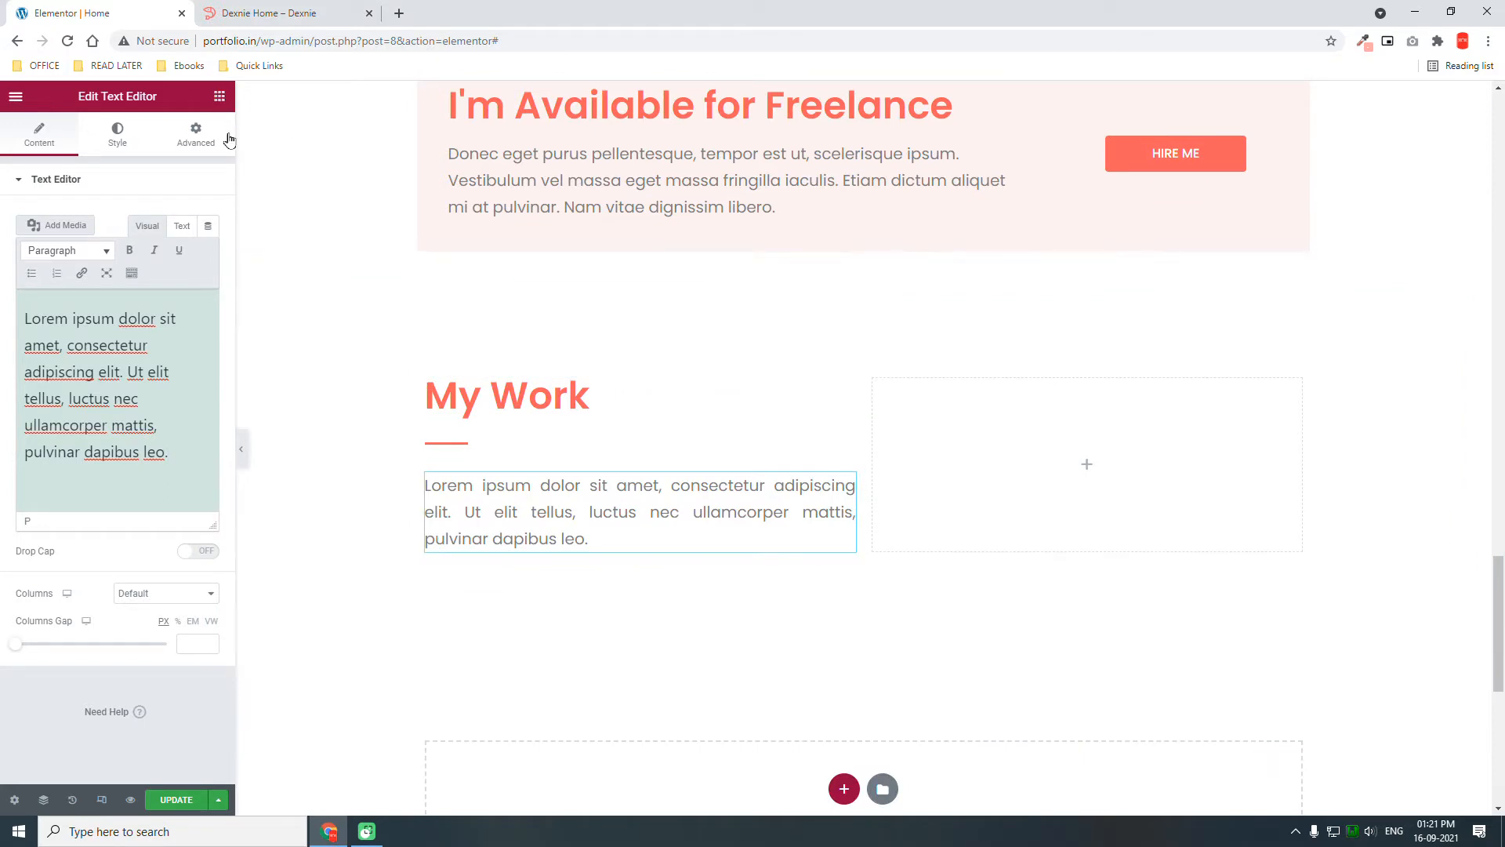
pyautogui.moveTo(63, 313); pyautogui.dragTo(587, 536)
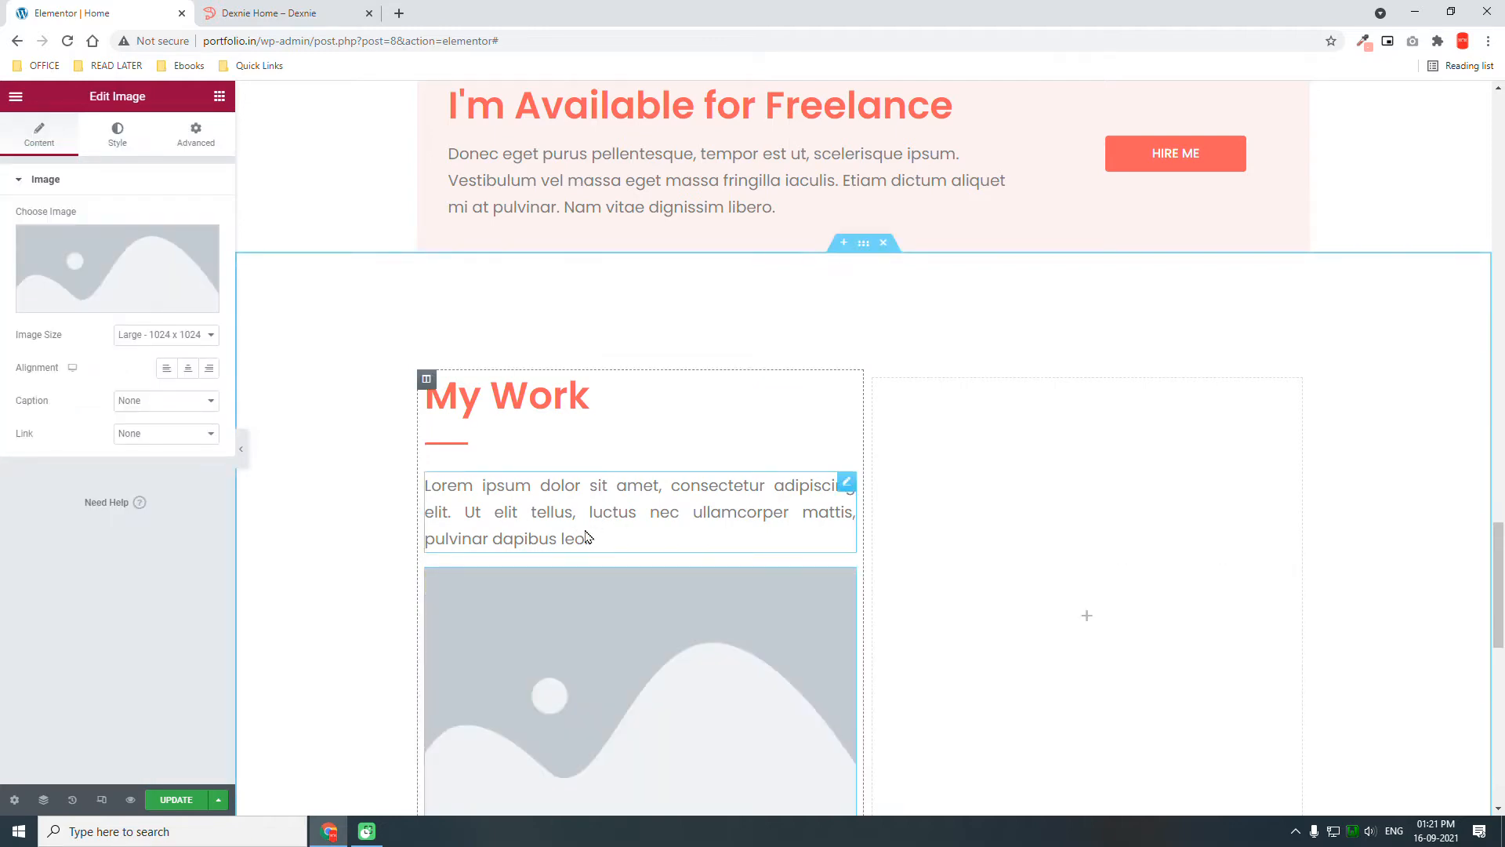
# - Check the portfolio images on the reference page and open the media library for the new Image widget
pyautogui.scroll(-2, 587, 537)
pyautogui.click(246, 9)
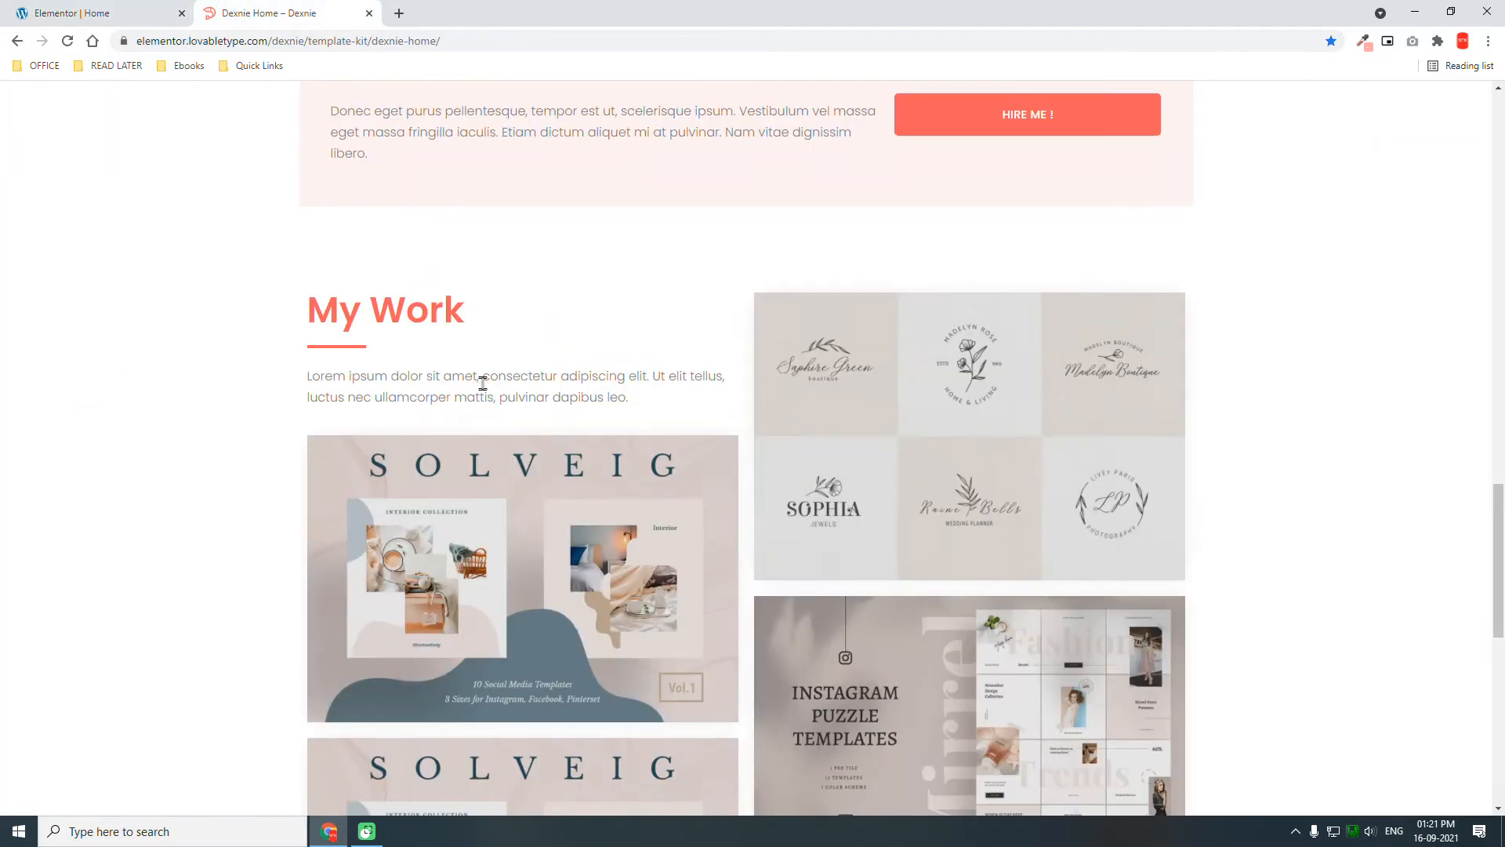
pyautogui.scroll(-2, 483, 384)
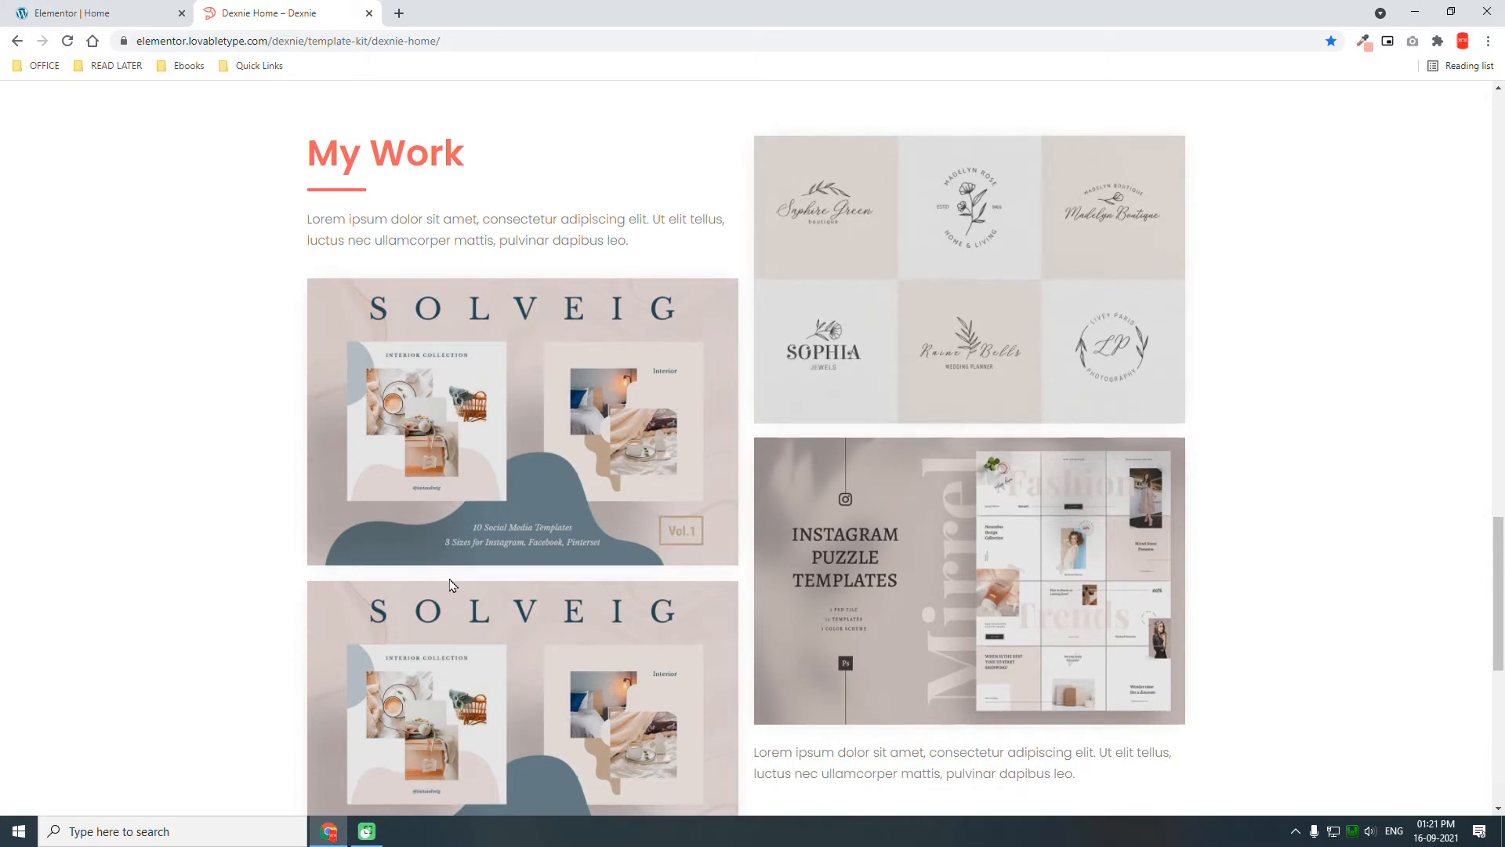
pyautogui.scroll(-2, 451, 584)
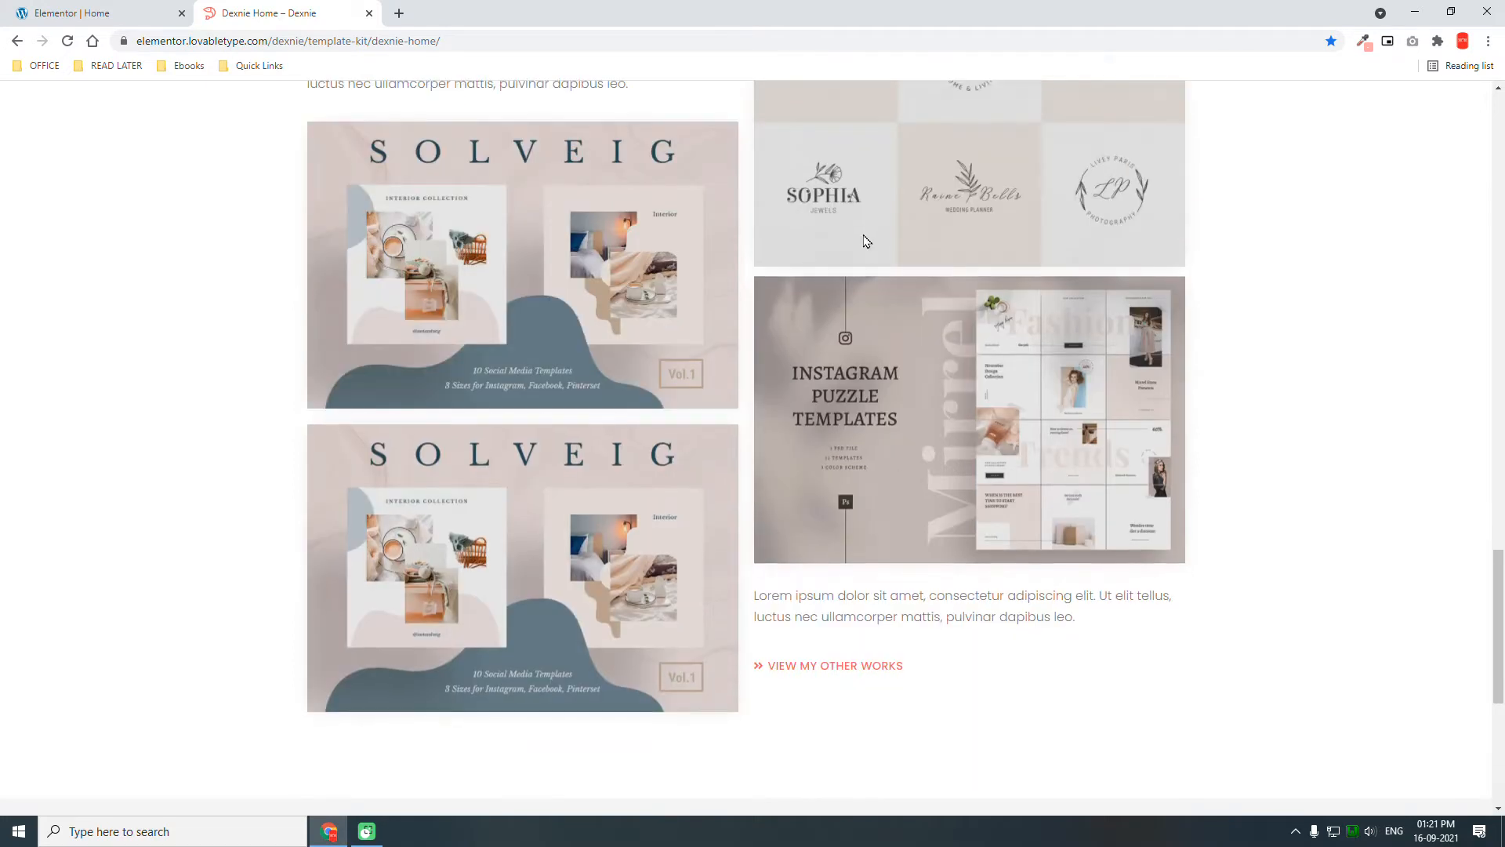
pyautogui.click(86, 8)
pyautogui.click(135, 253)
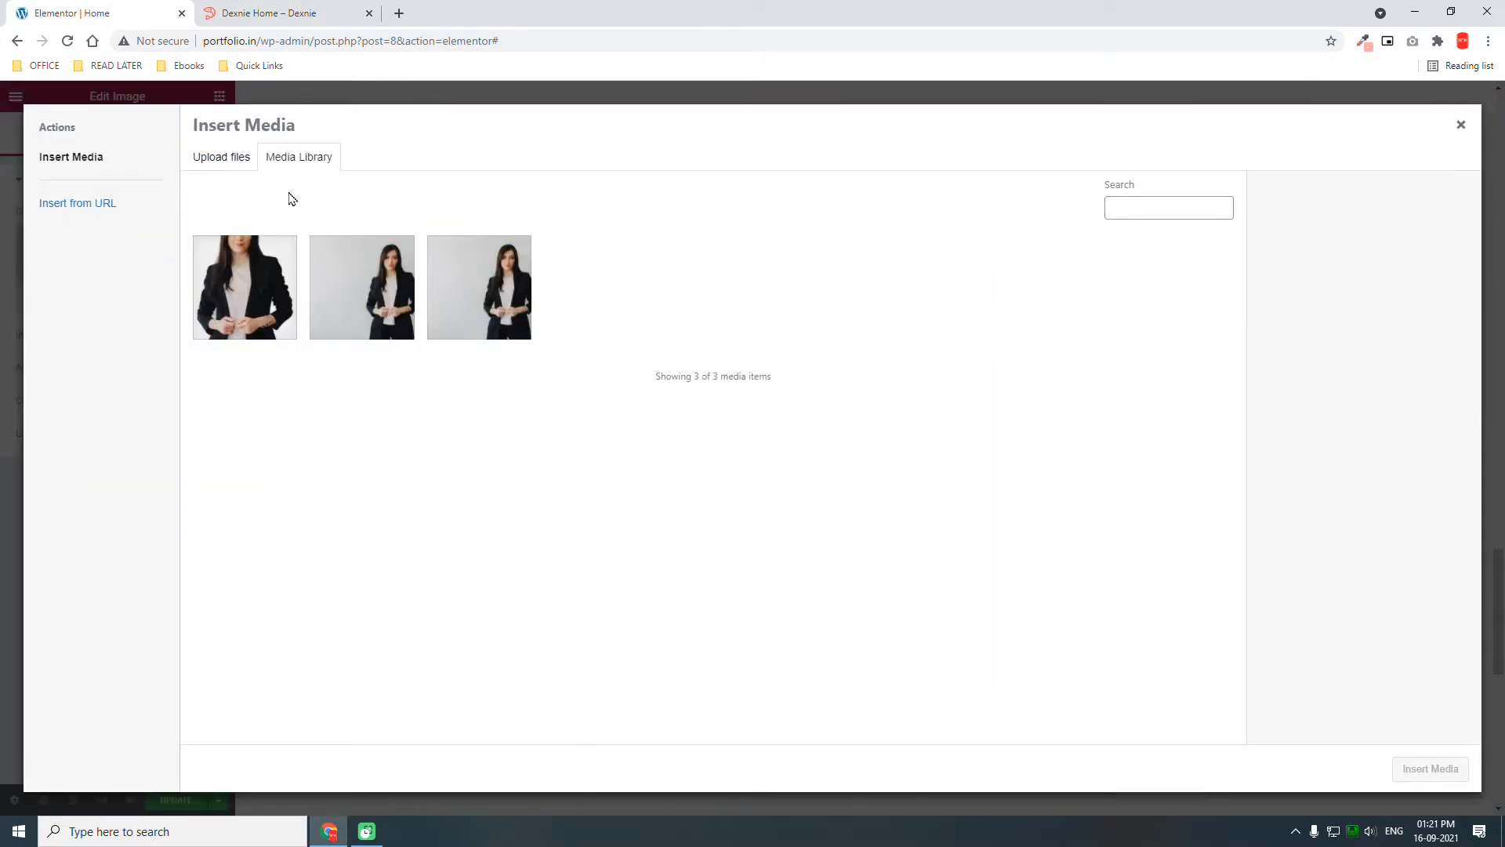
# - Check the reference page's portfolio images, and open the Unsplash website in a new browser tab
pyautogui.click(258, 10)
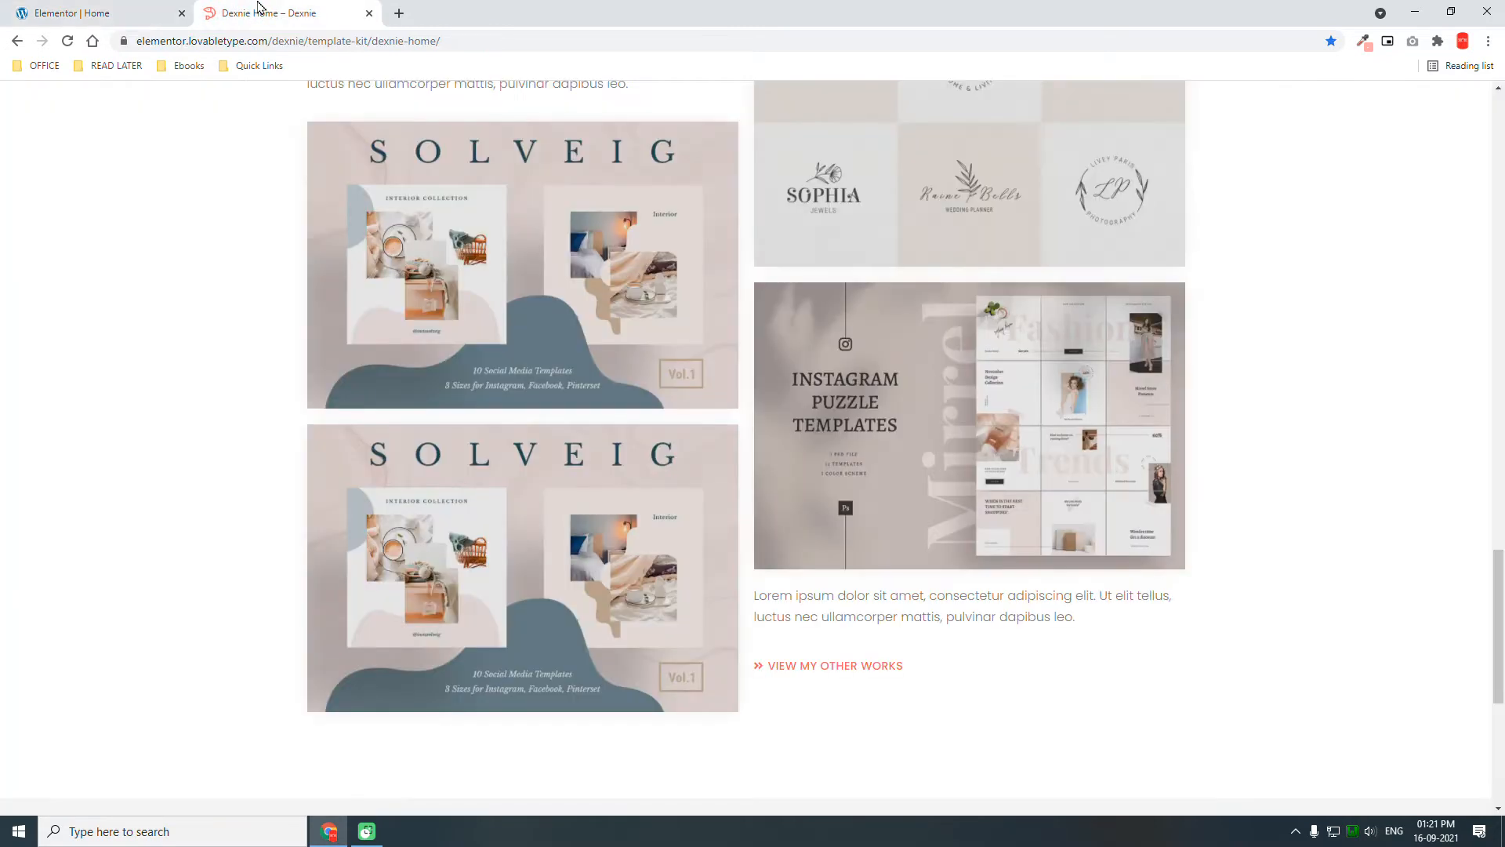
pyautogui.click(106, 12)
pyautogui.click(347, 6)
pyautogui.click(399, 13)
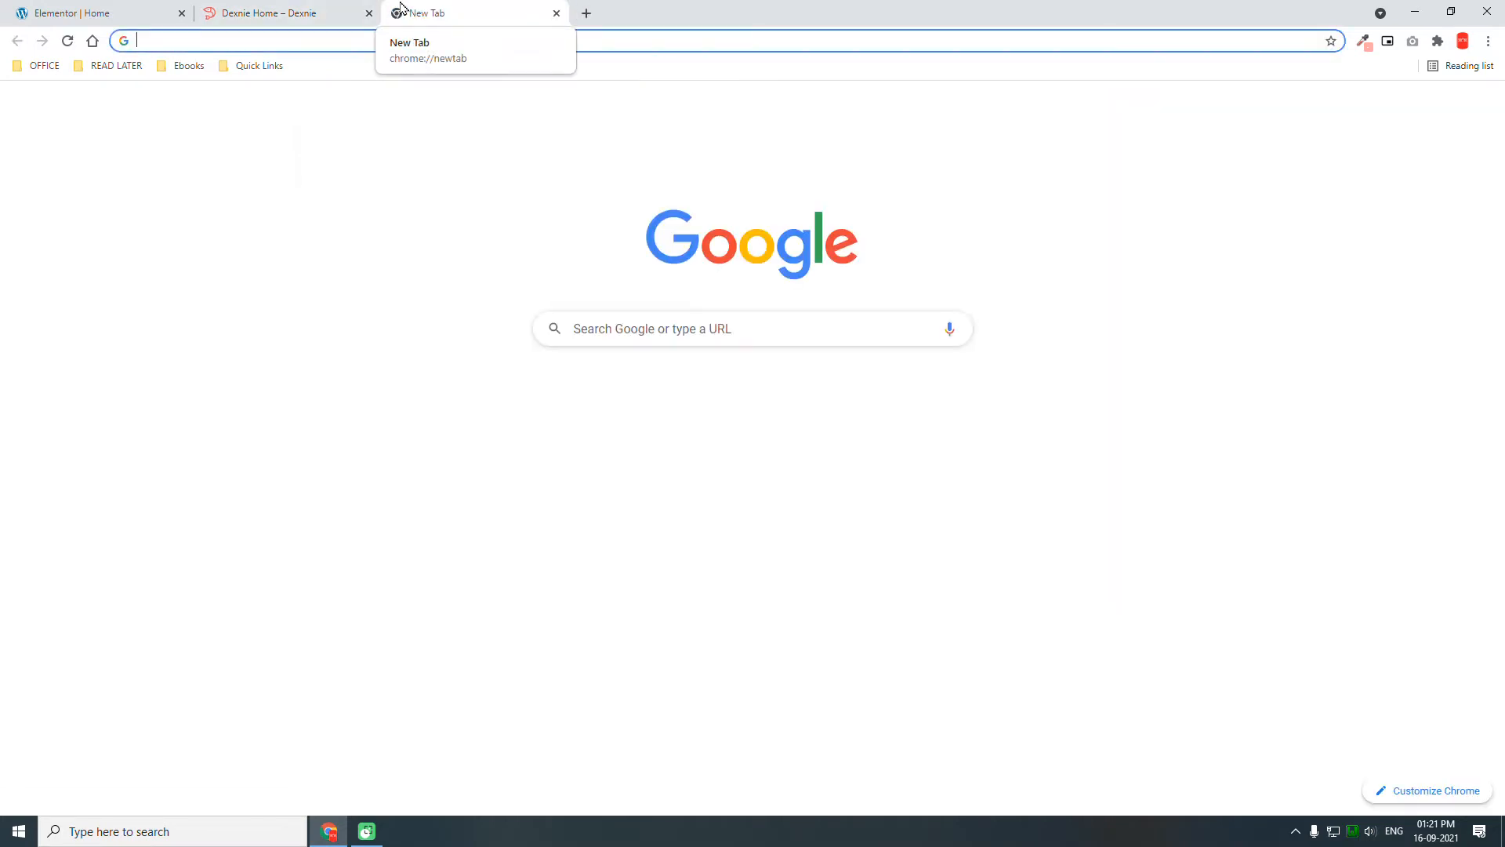
pyautogui.write('f')
pyautogui.press('BackSpace')
pyautogui.press('BackSpace')
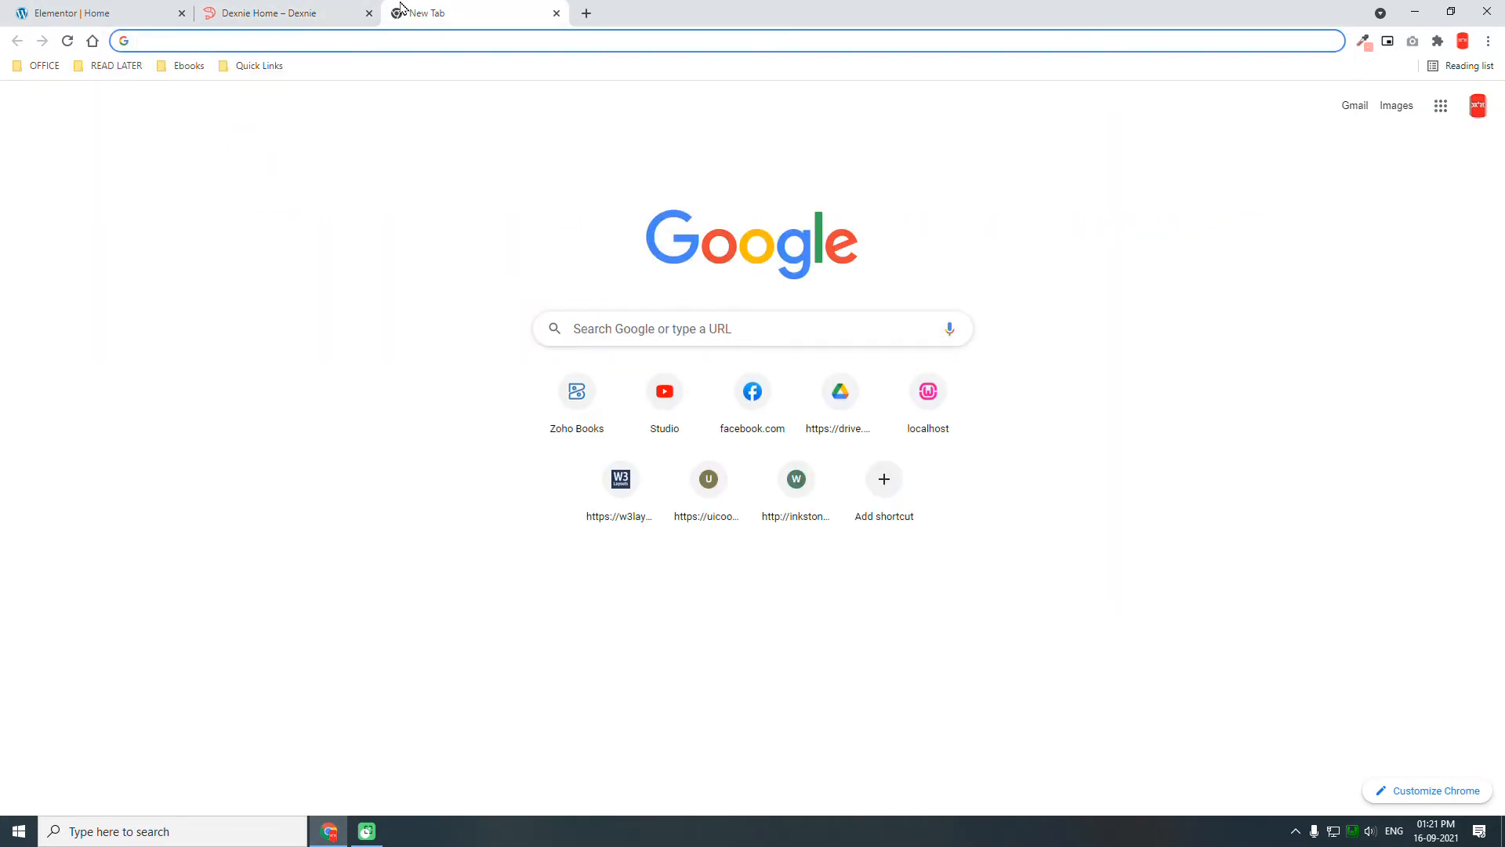
pyautogui.write('un')
pyautogui.press('Return')
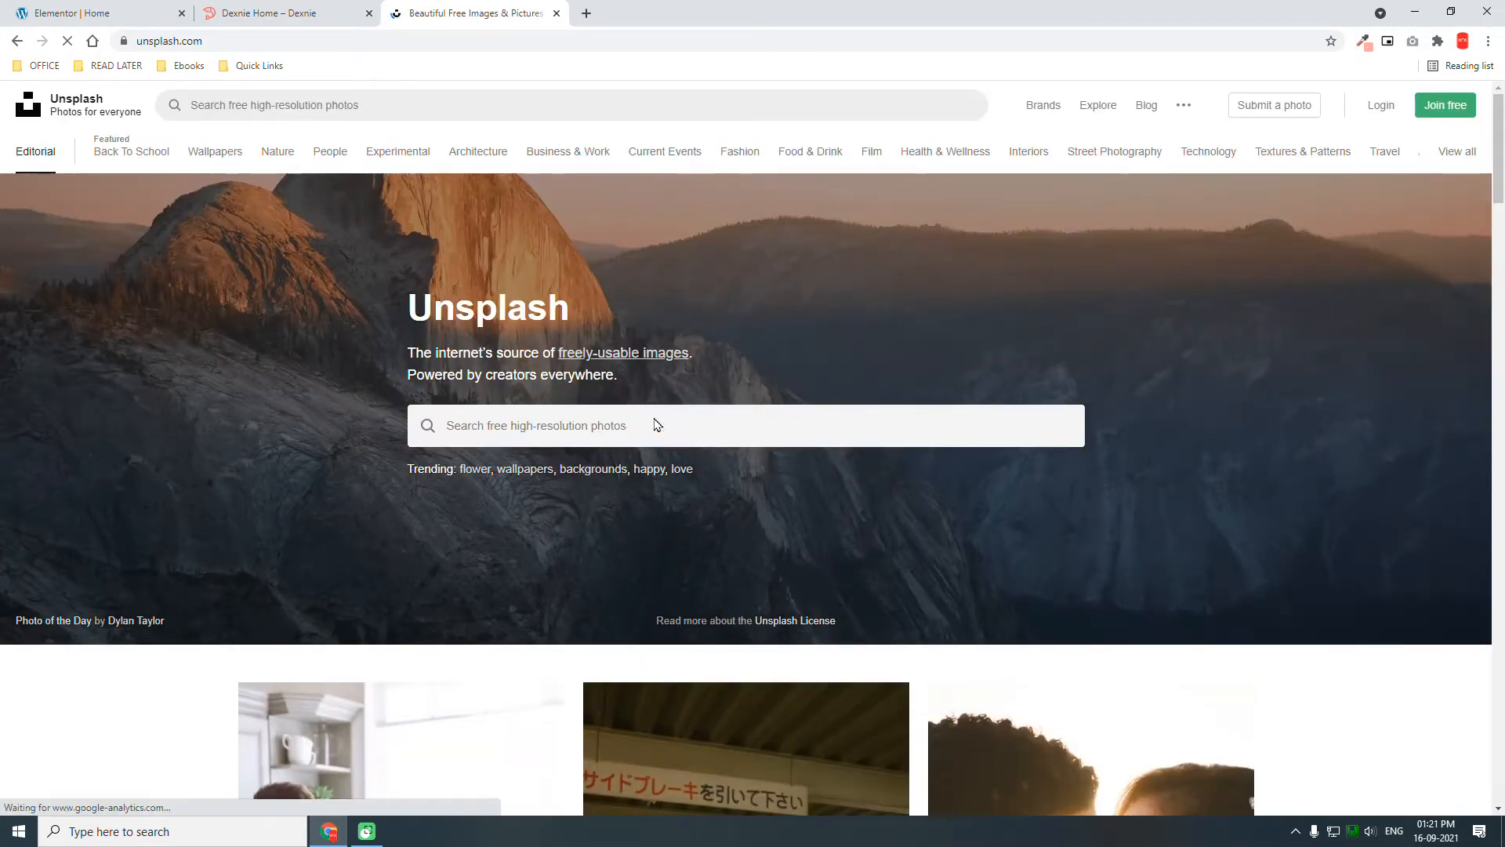
# - Search Unsplash for "graphic design" photos
pyautogui.click(662, 425)
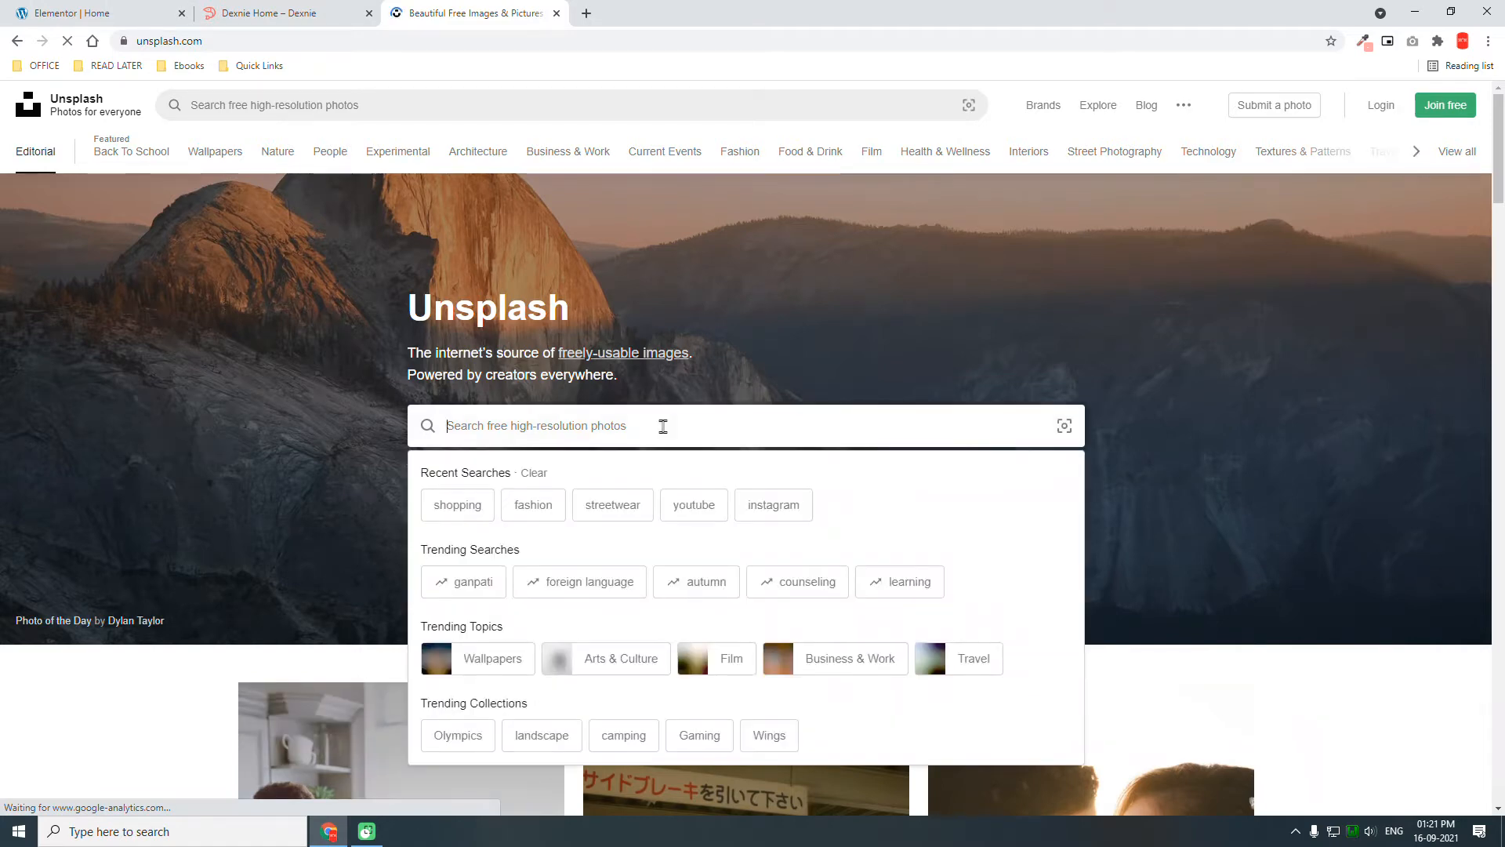
pyautogui.write('graphic d')
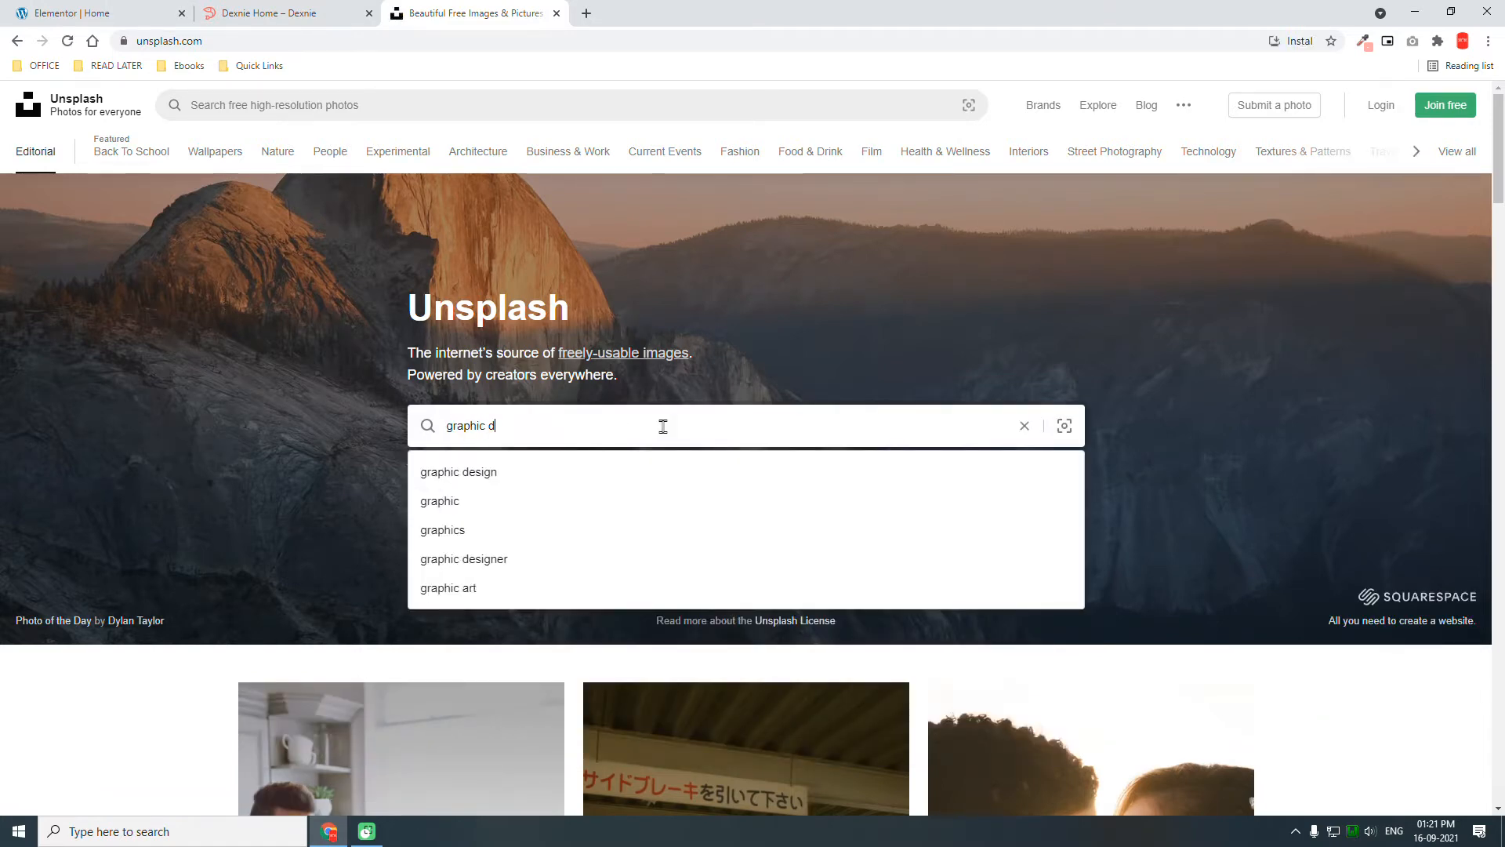
pyautogui.write('esign')
pyautogui.press('Return')
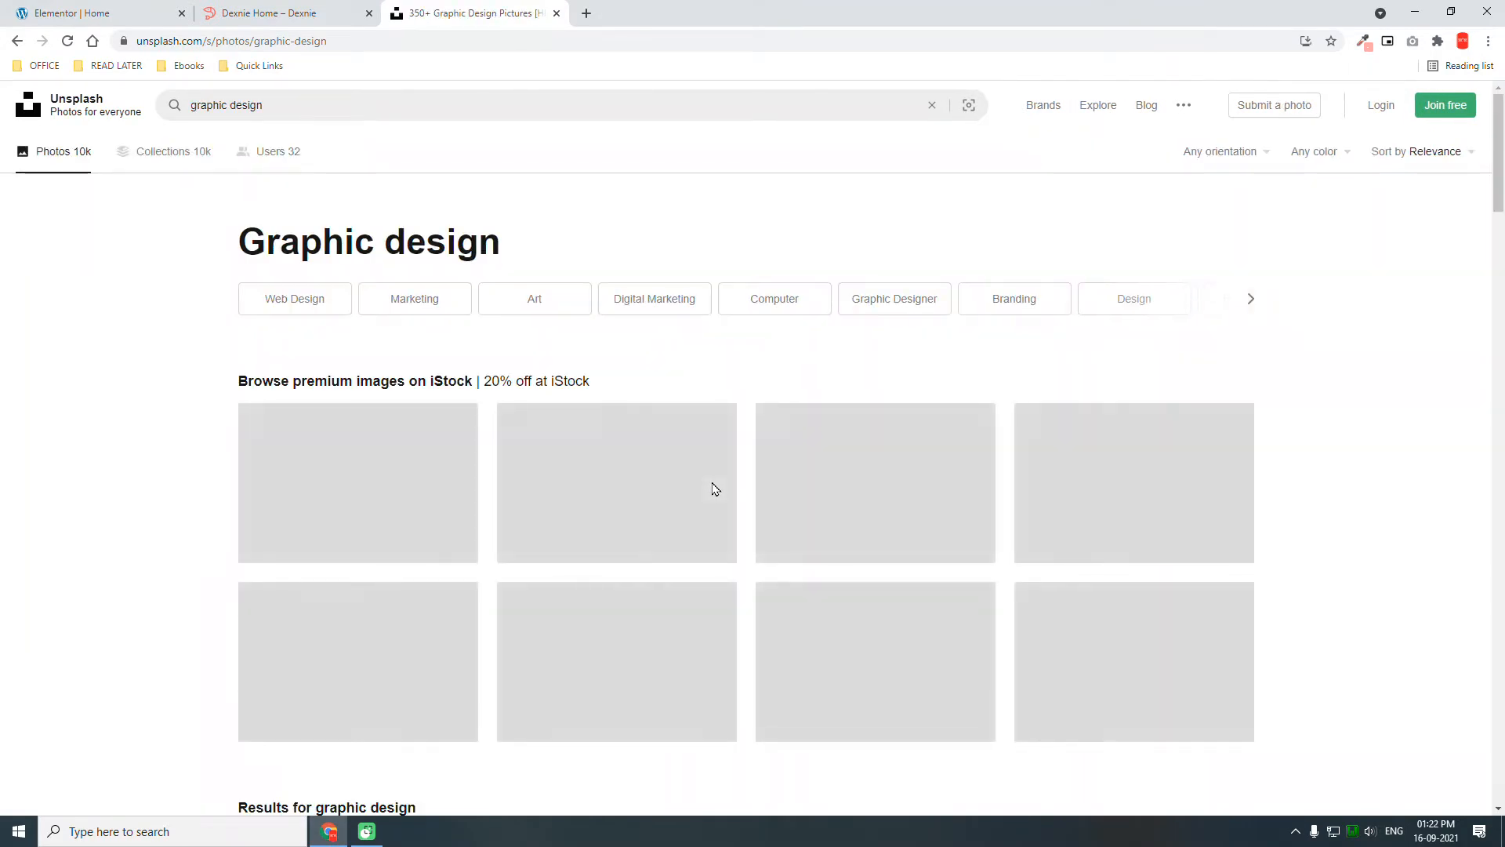
# - Find the laptop photo with the colourful triangle pattern by NordWood Themes and download it in Medium size (1920x1280) to Downloads
pyautogui.scroll(-5, 715, 487)
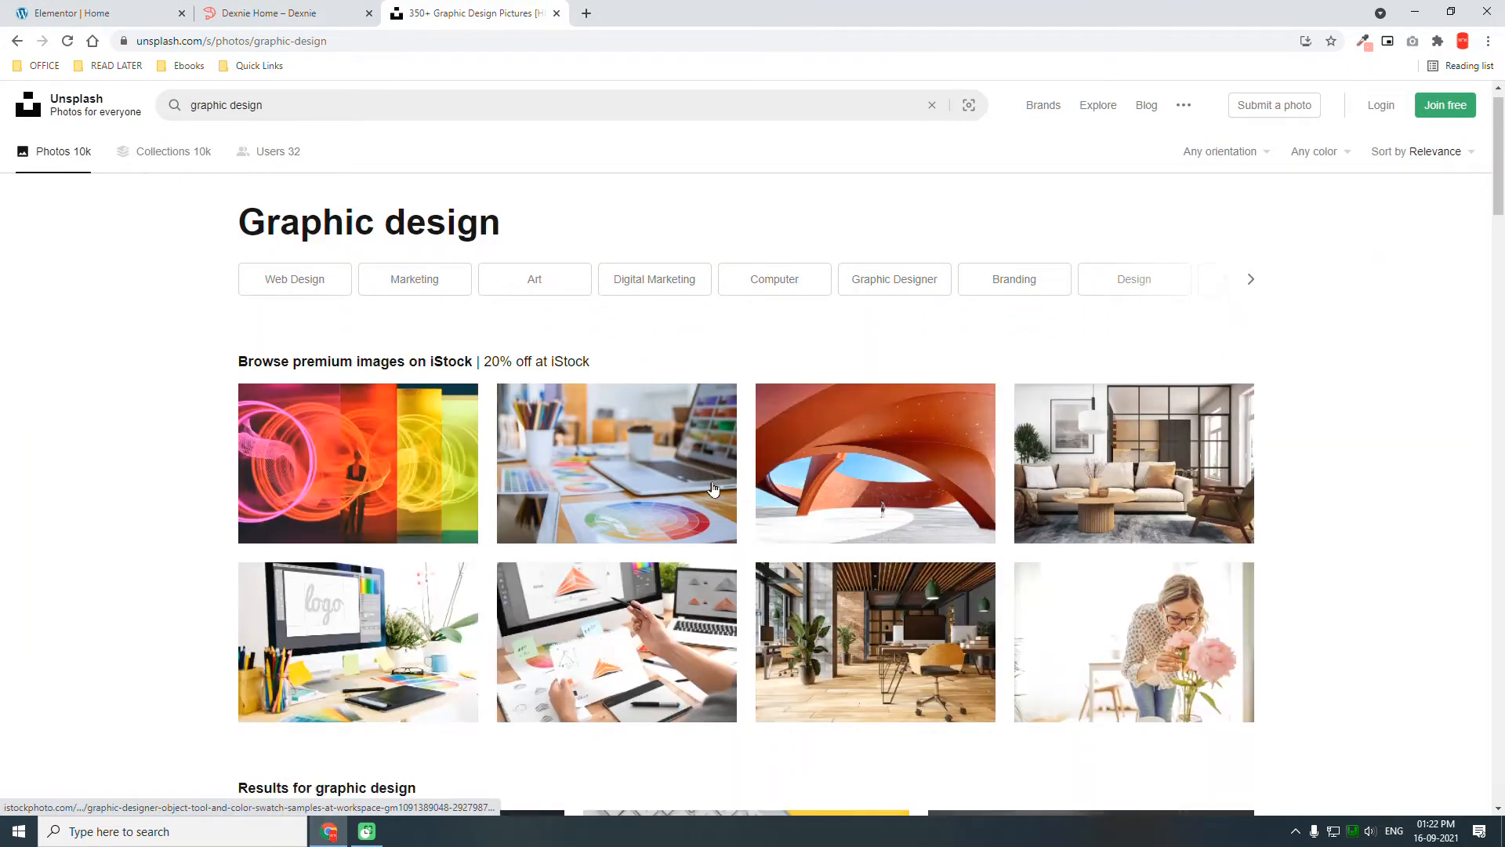
pyautogui.moveTo(713, 482)
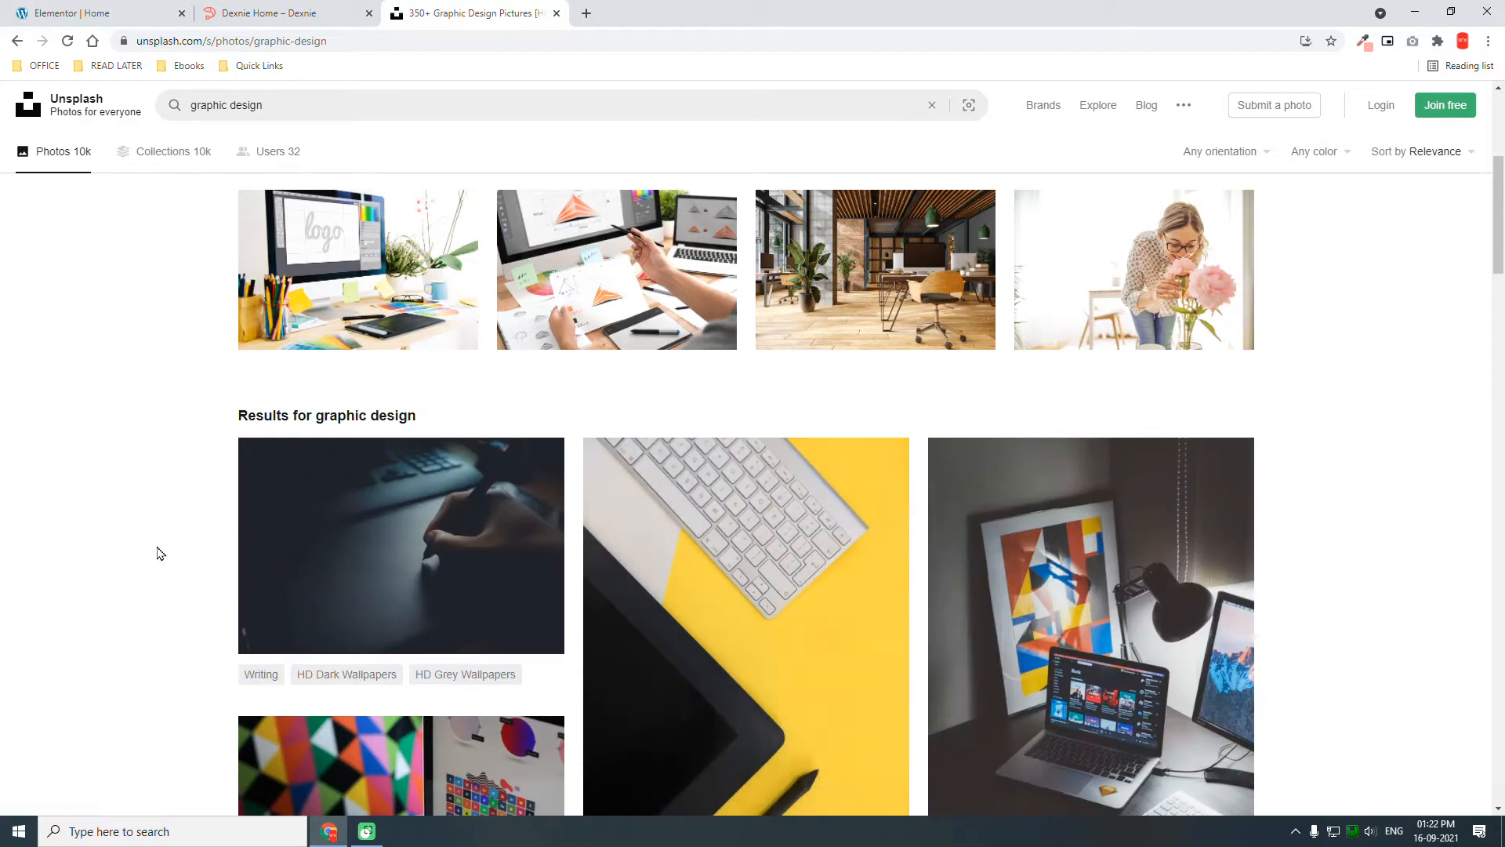
pyautogui.scroll(-2, 159, 553)
pyautogui.scroll(-2, 159, 553)
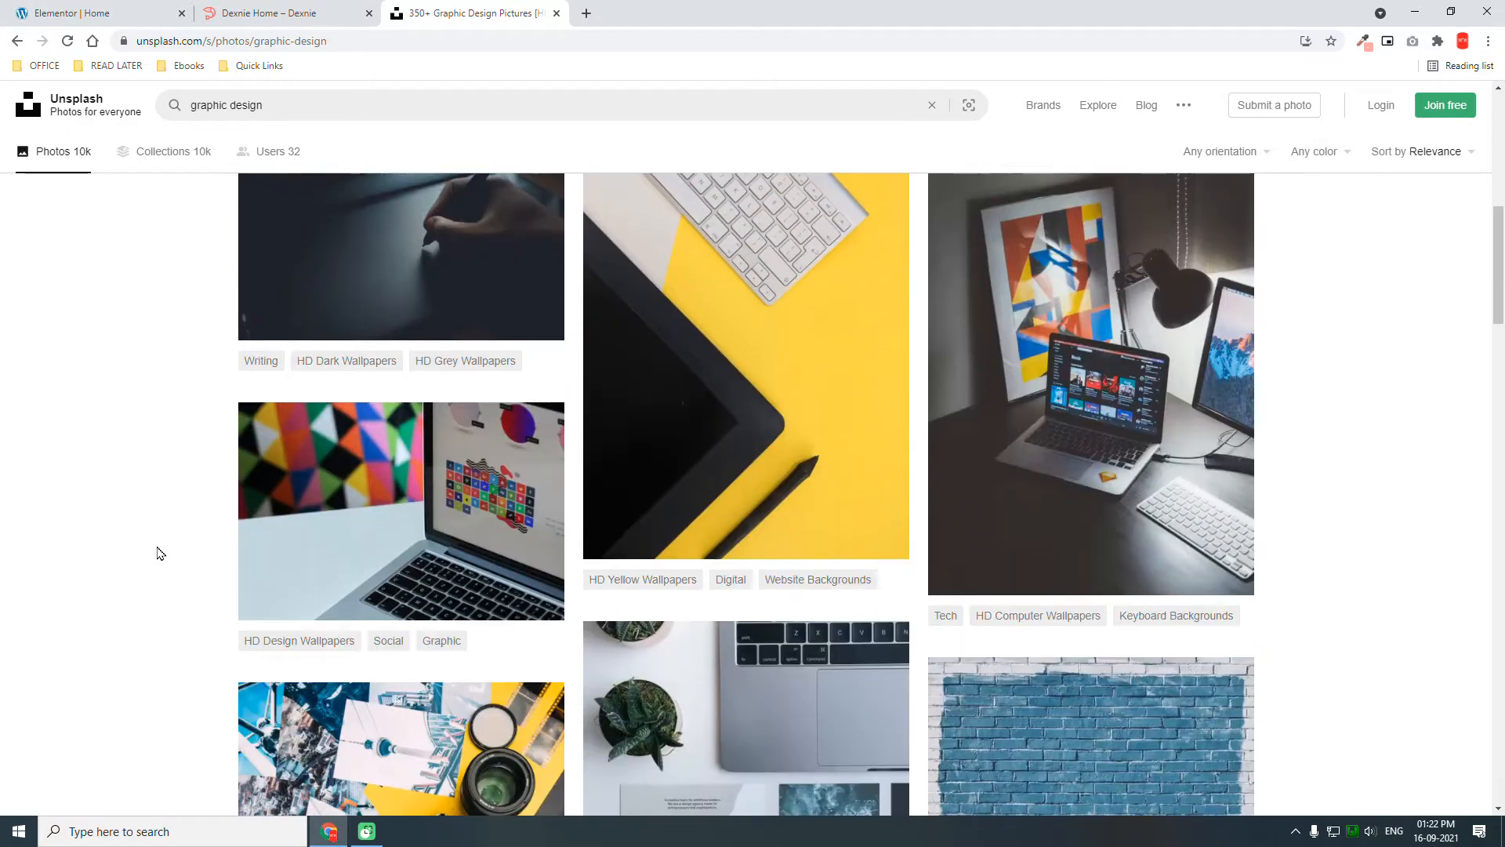
pyautogui.moveTo(414, 494)
pyautogui.scroll(-3, 415, 494)
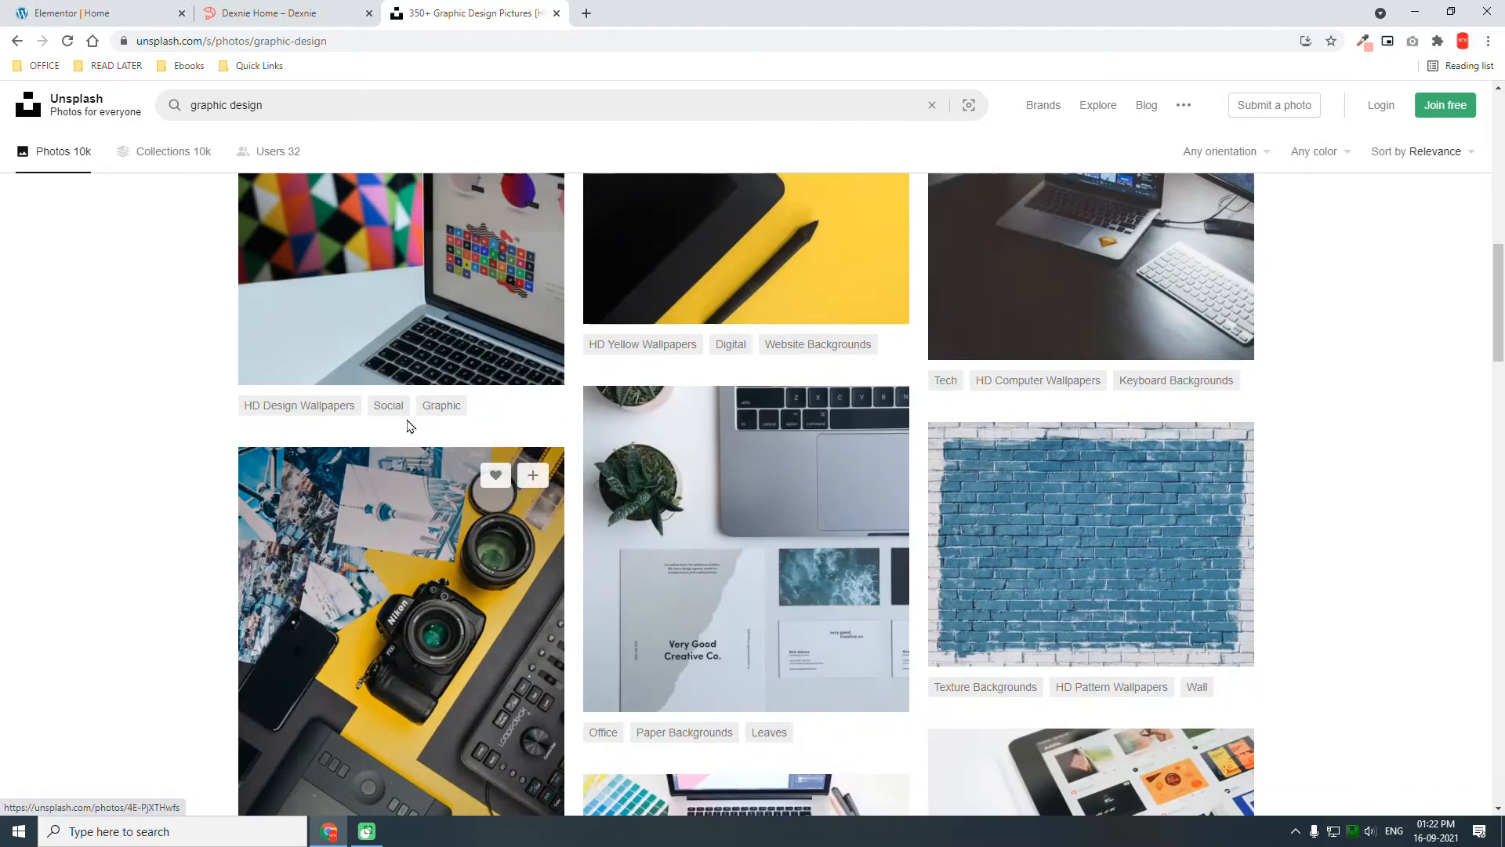
pyautogui.click(449, 257)
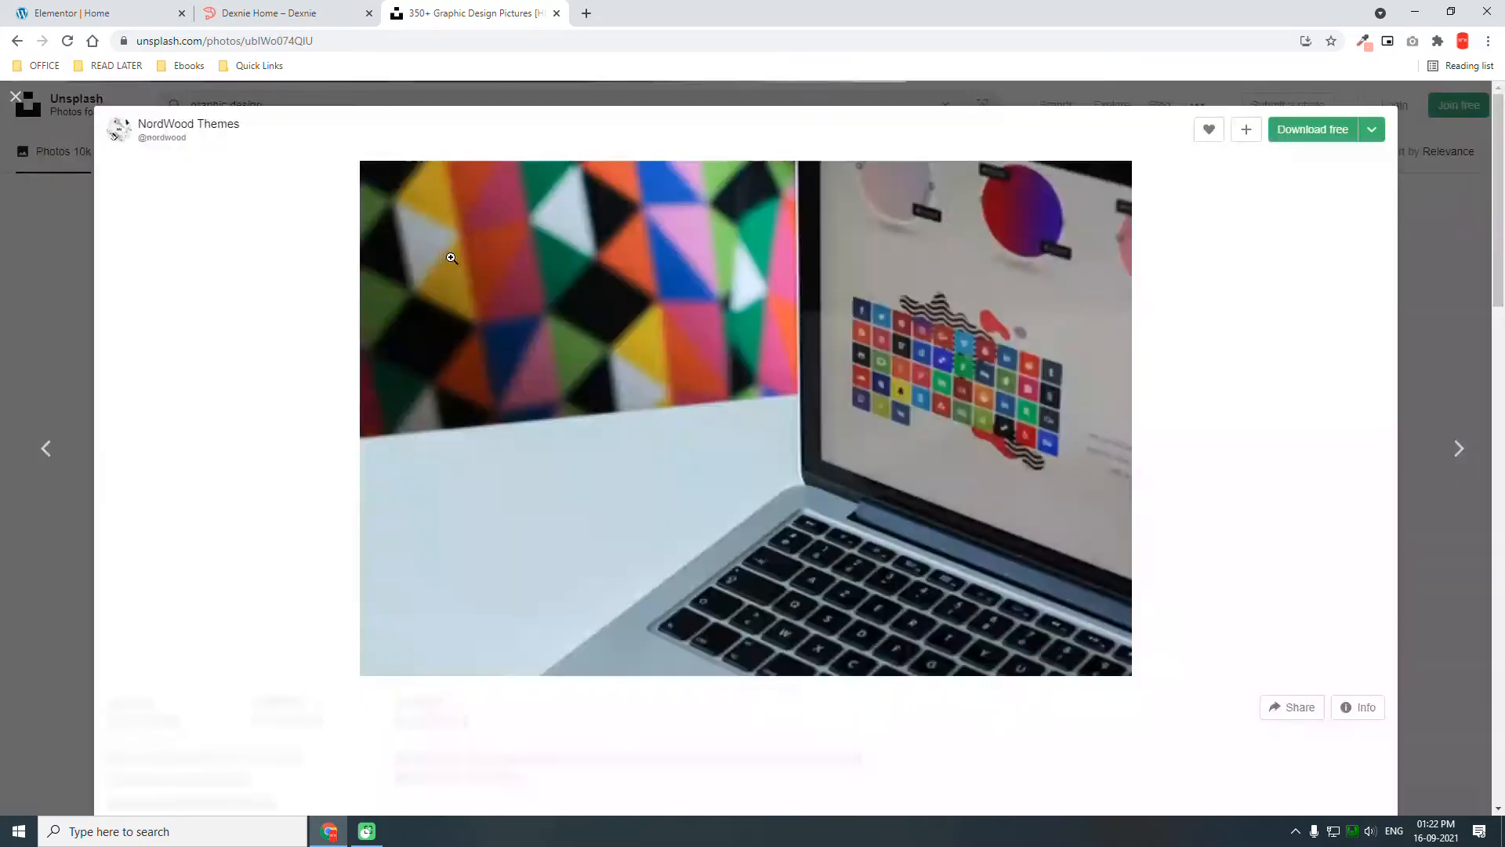
pyautogui.click(1371, 131)
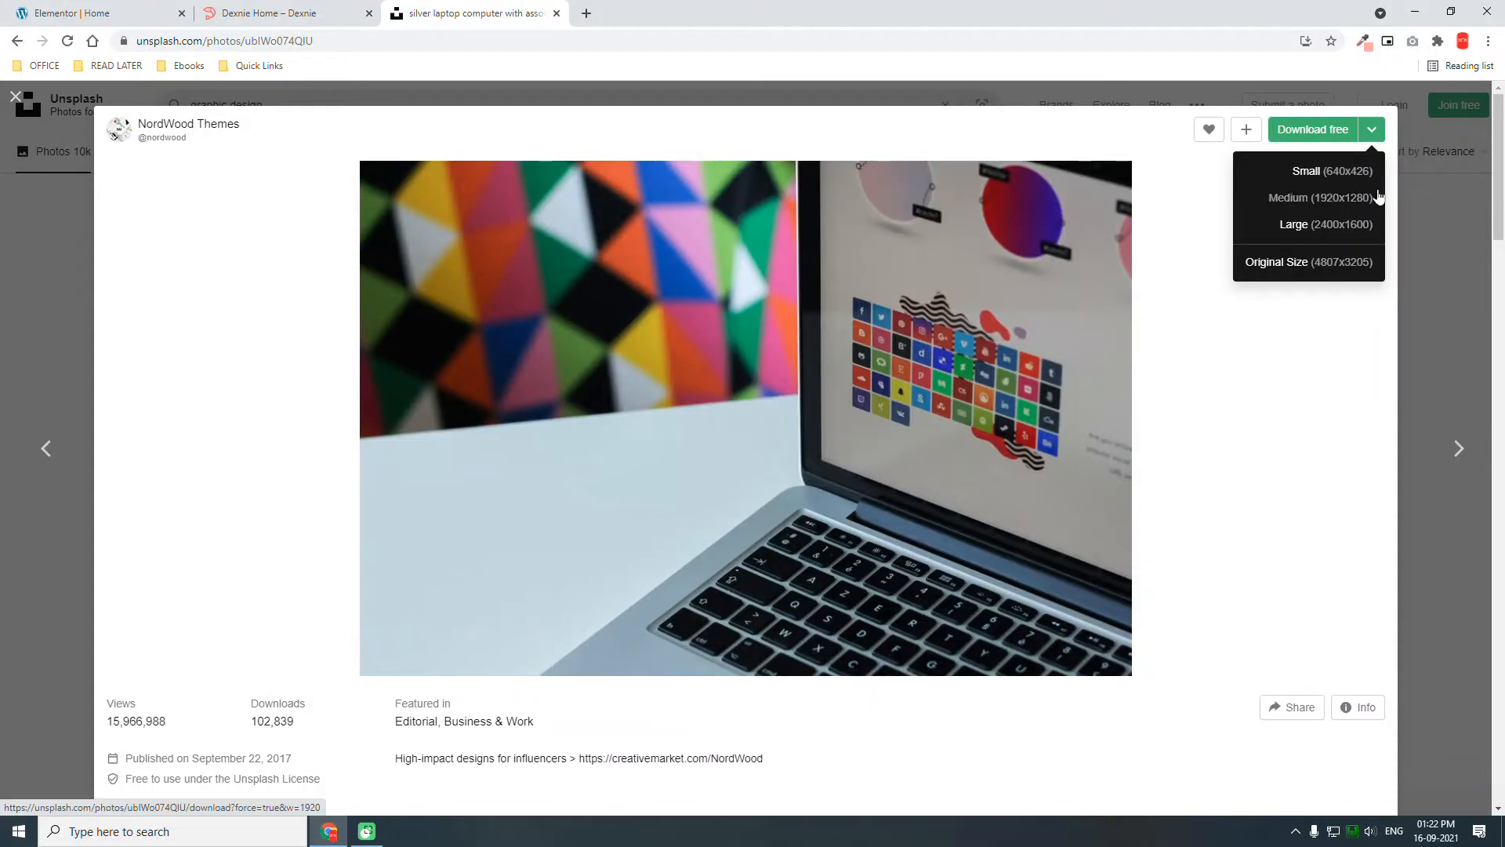
pyautogui.click(1348, 200)
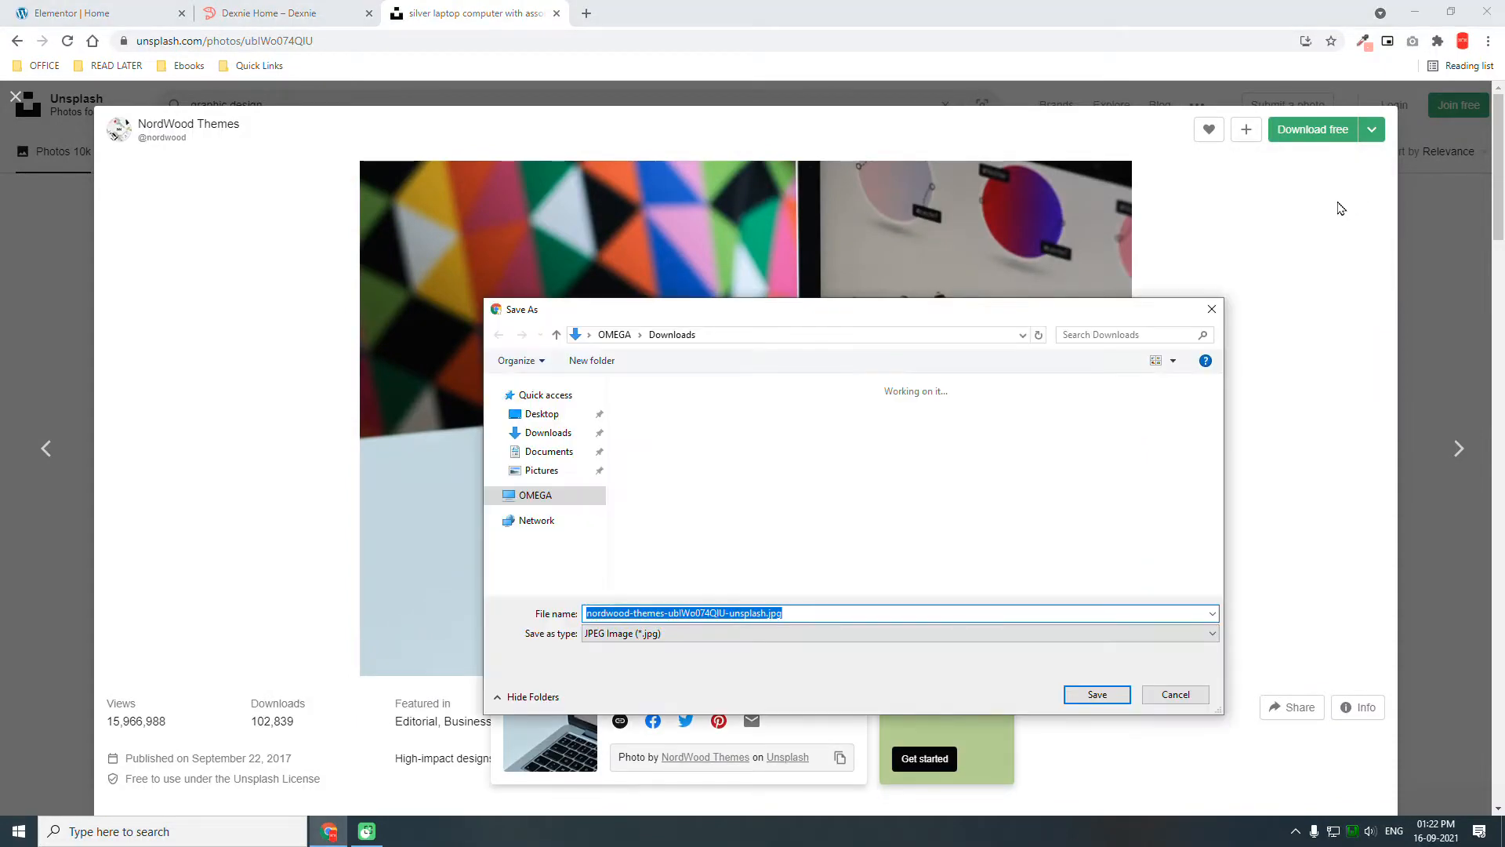
pyautogui.click(1097, 698)
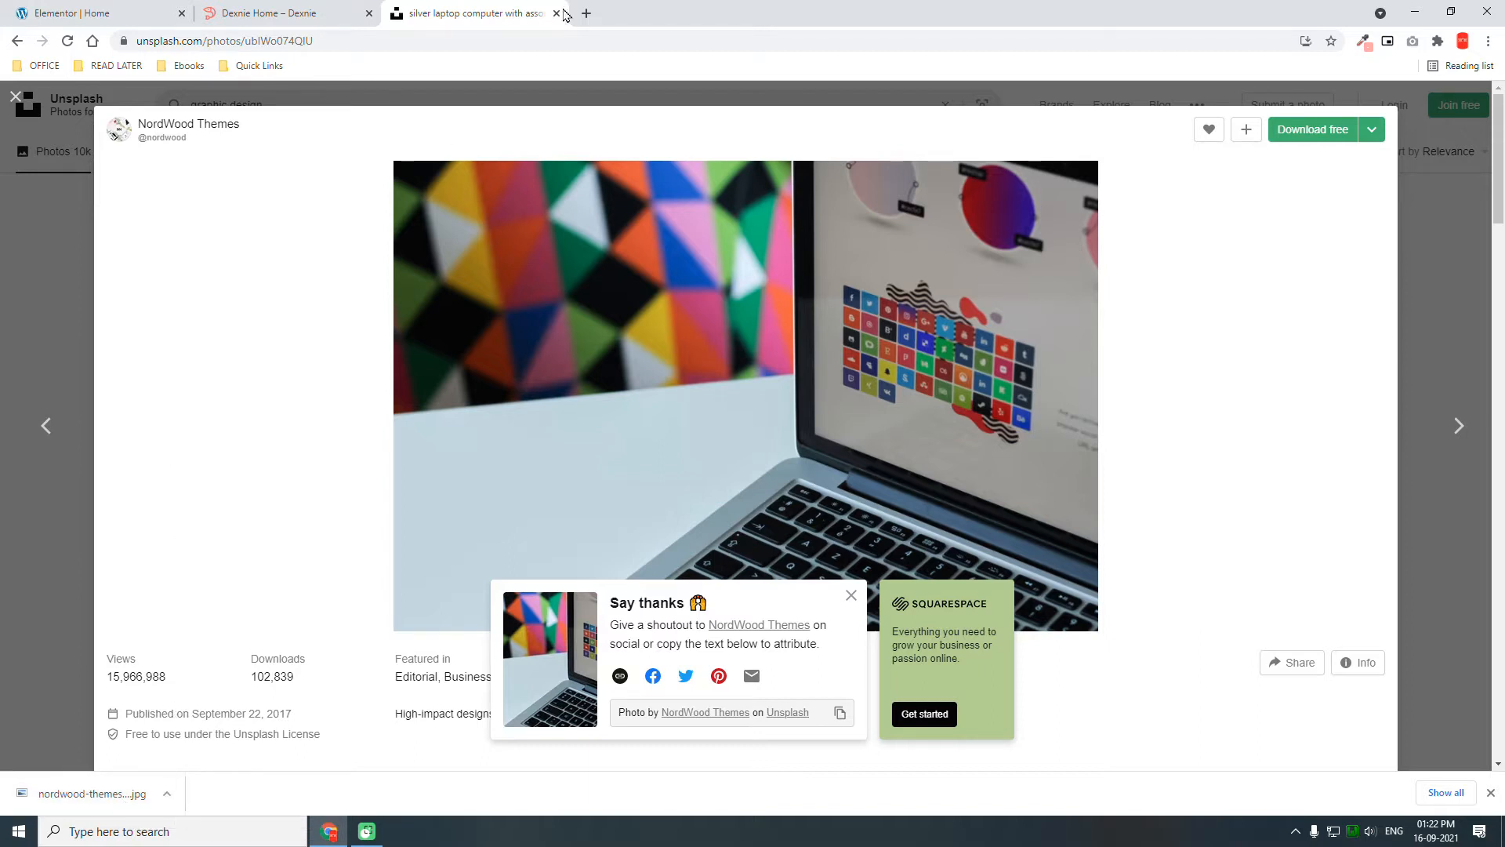
# - Open the Pixlr E photo editor (pixlr.com/e) in a new browser tab and load the downloaded laptop photo
pyautogui.click(580, 11)
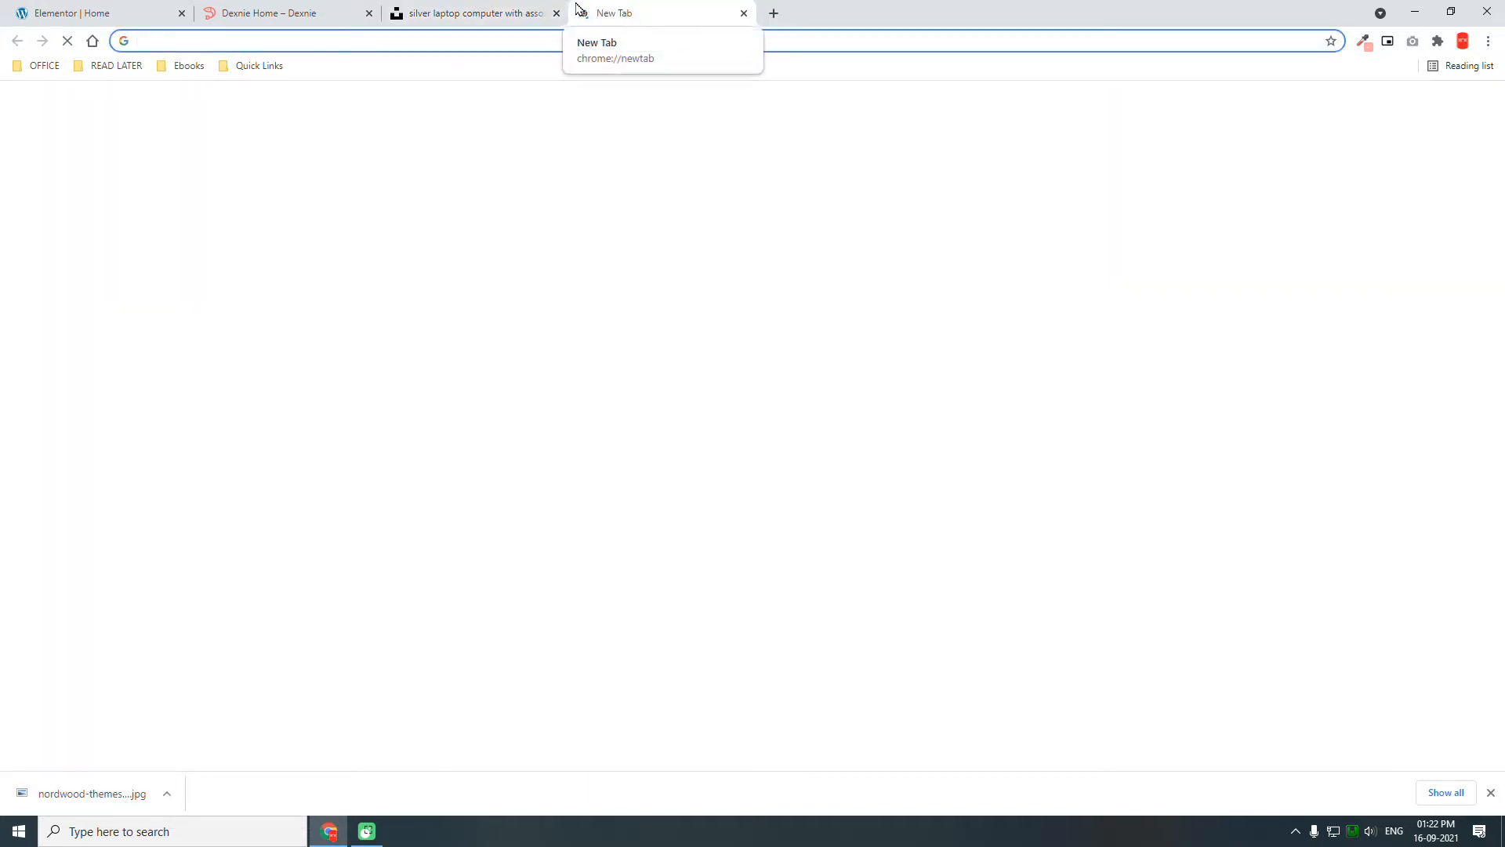
pyautogui.write('e')
pyautogui.press('BackSpace')
pyautogui.press('BackSpace')
pyautogui.write('pixlr.com/e/#editor')
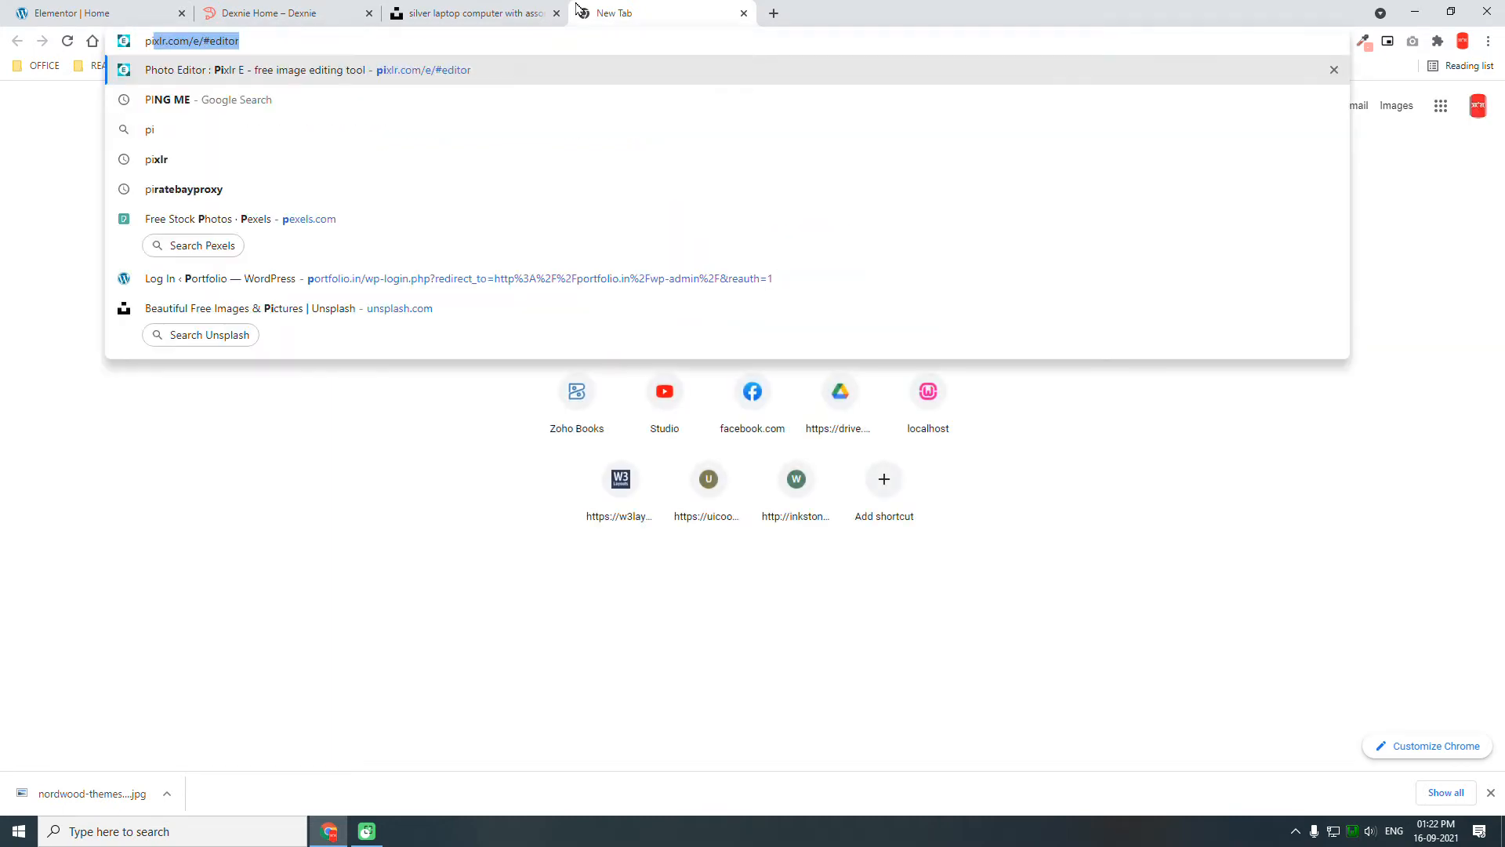
pyautogui.press('Return')
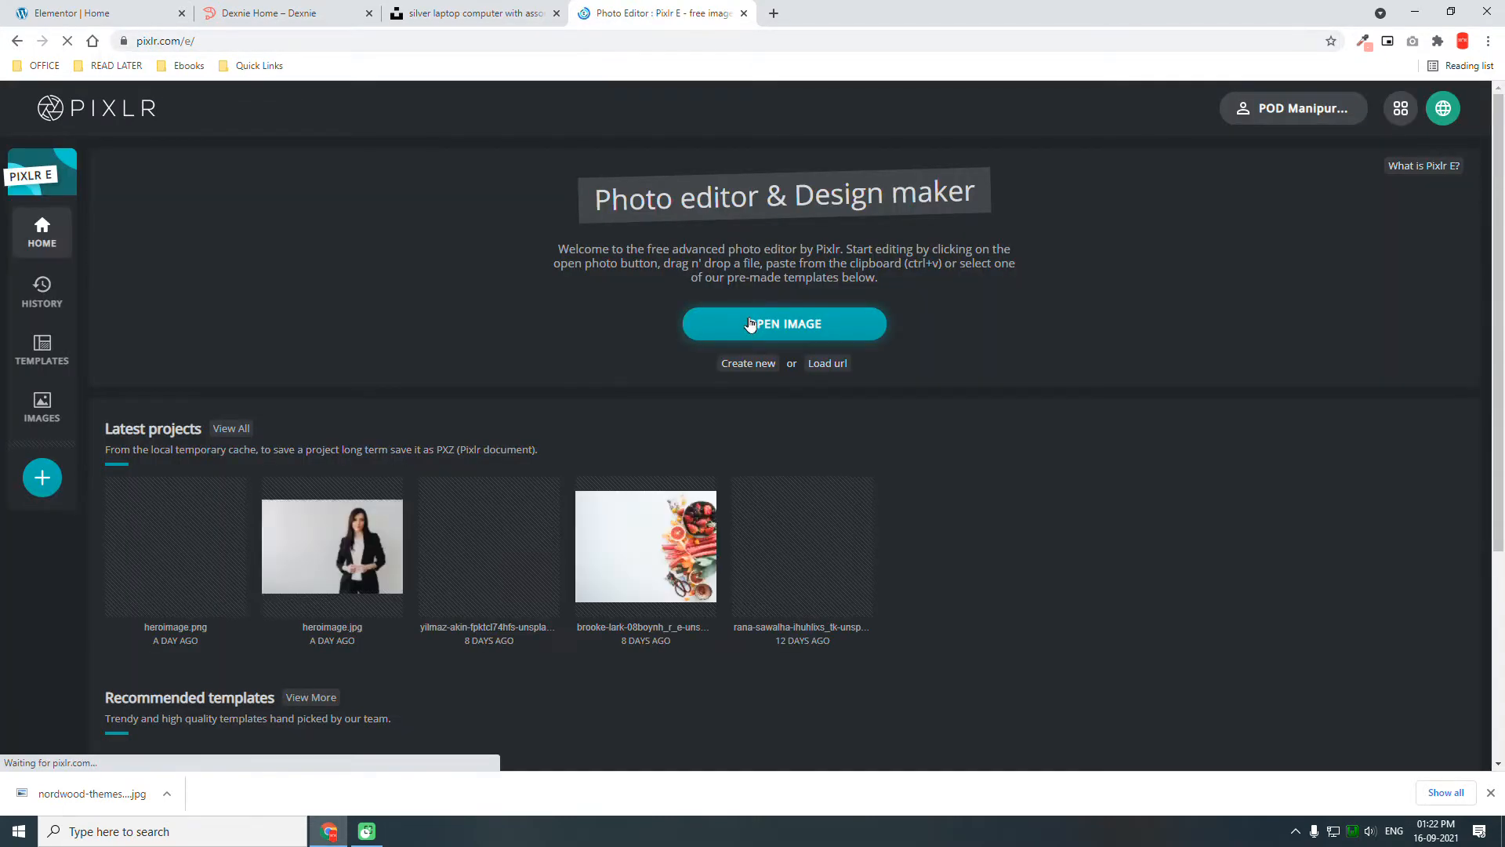
pyautogui.click(750, 323)
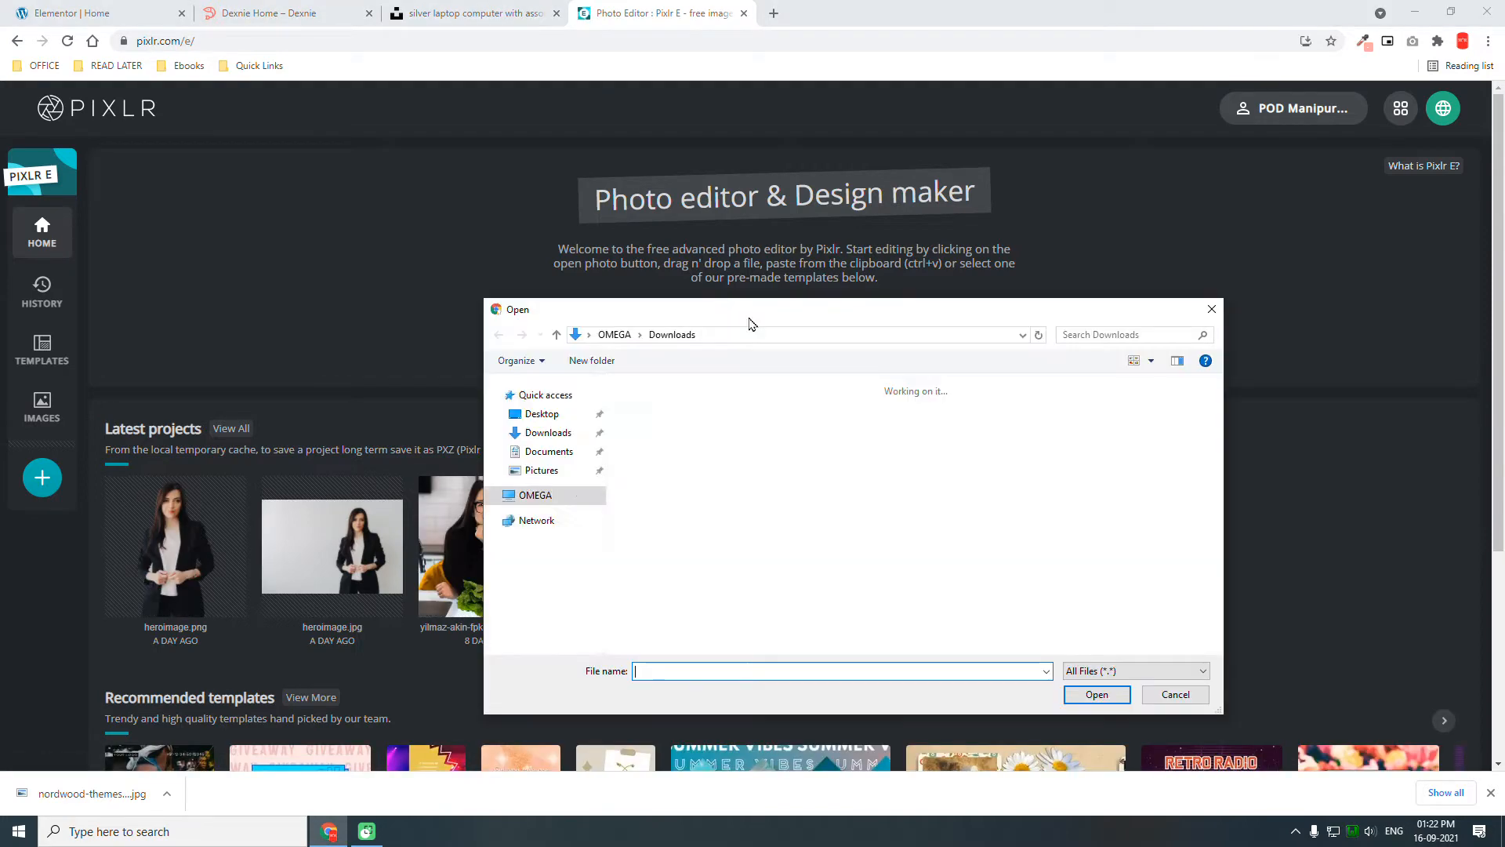
pyautogui.doubleClick(653, 433)
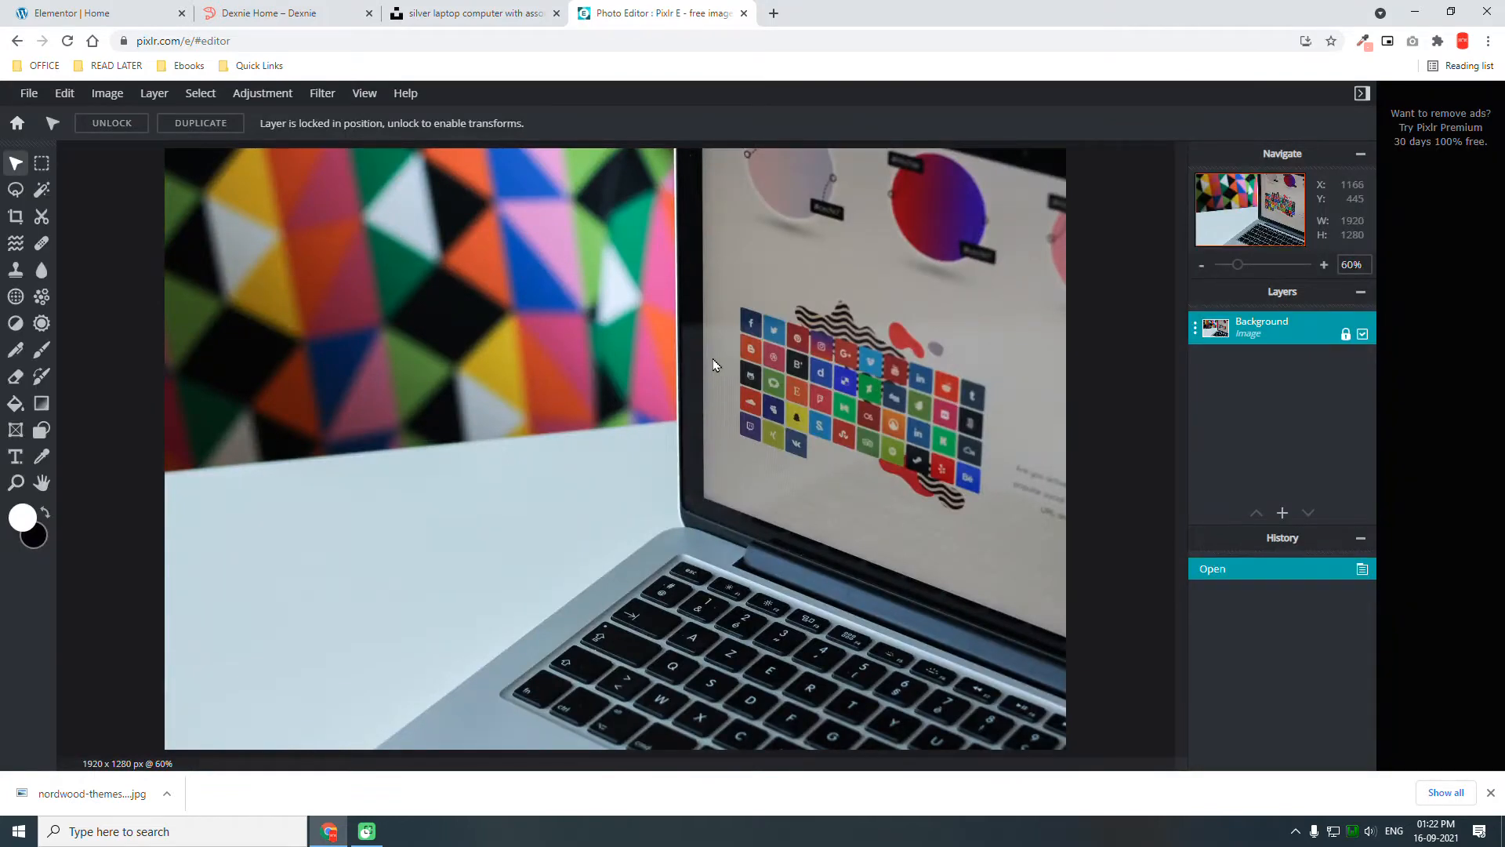
# - Export the laptop photo in WEBP format to the Downloads folder under the file name project-sample
pyautogui.hotkey('ctrl', 's')
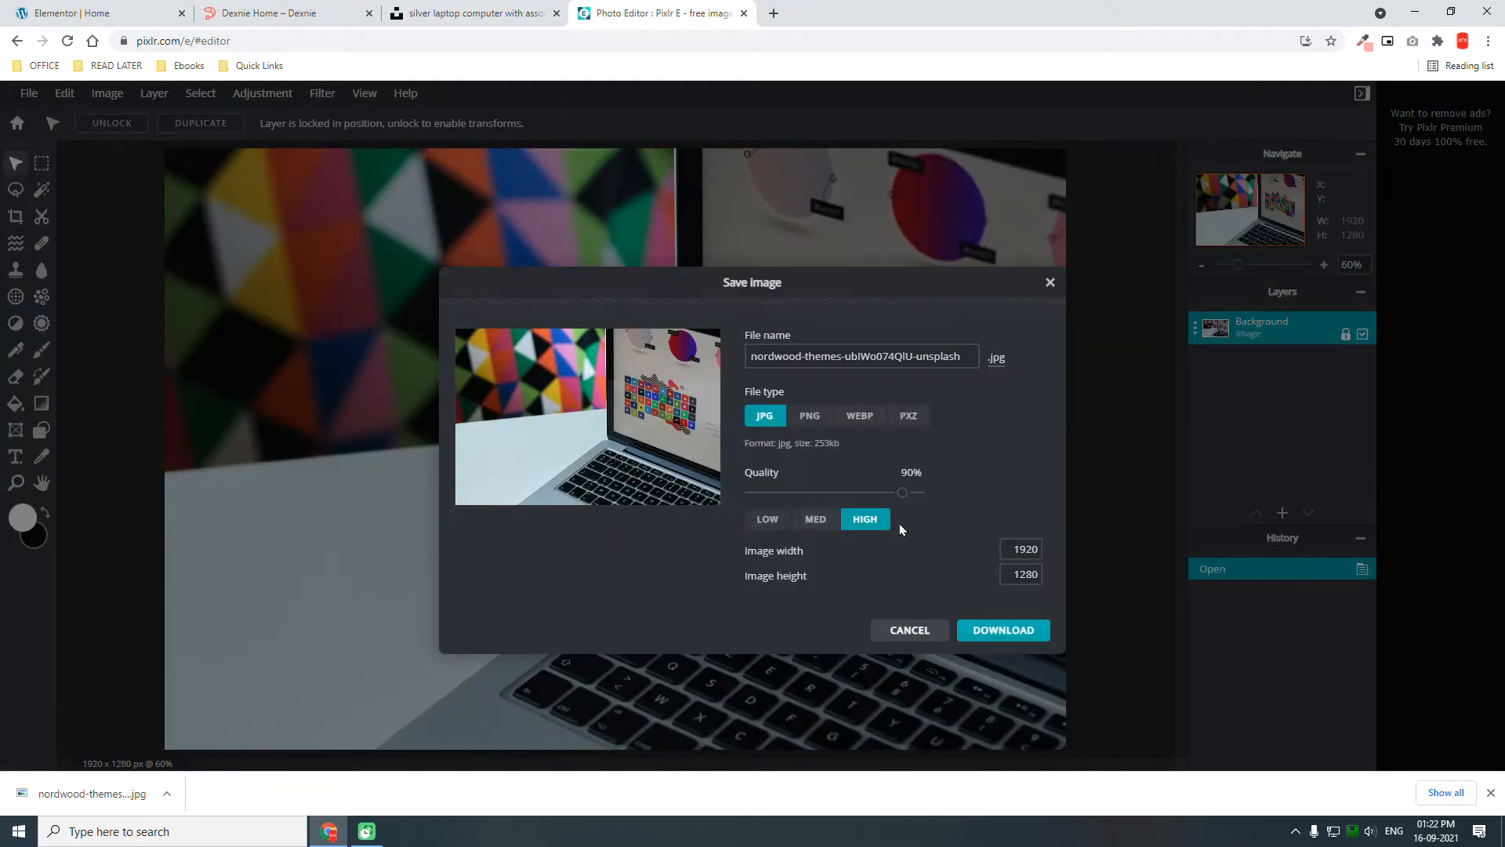
pyautogui.click(866, 423)
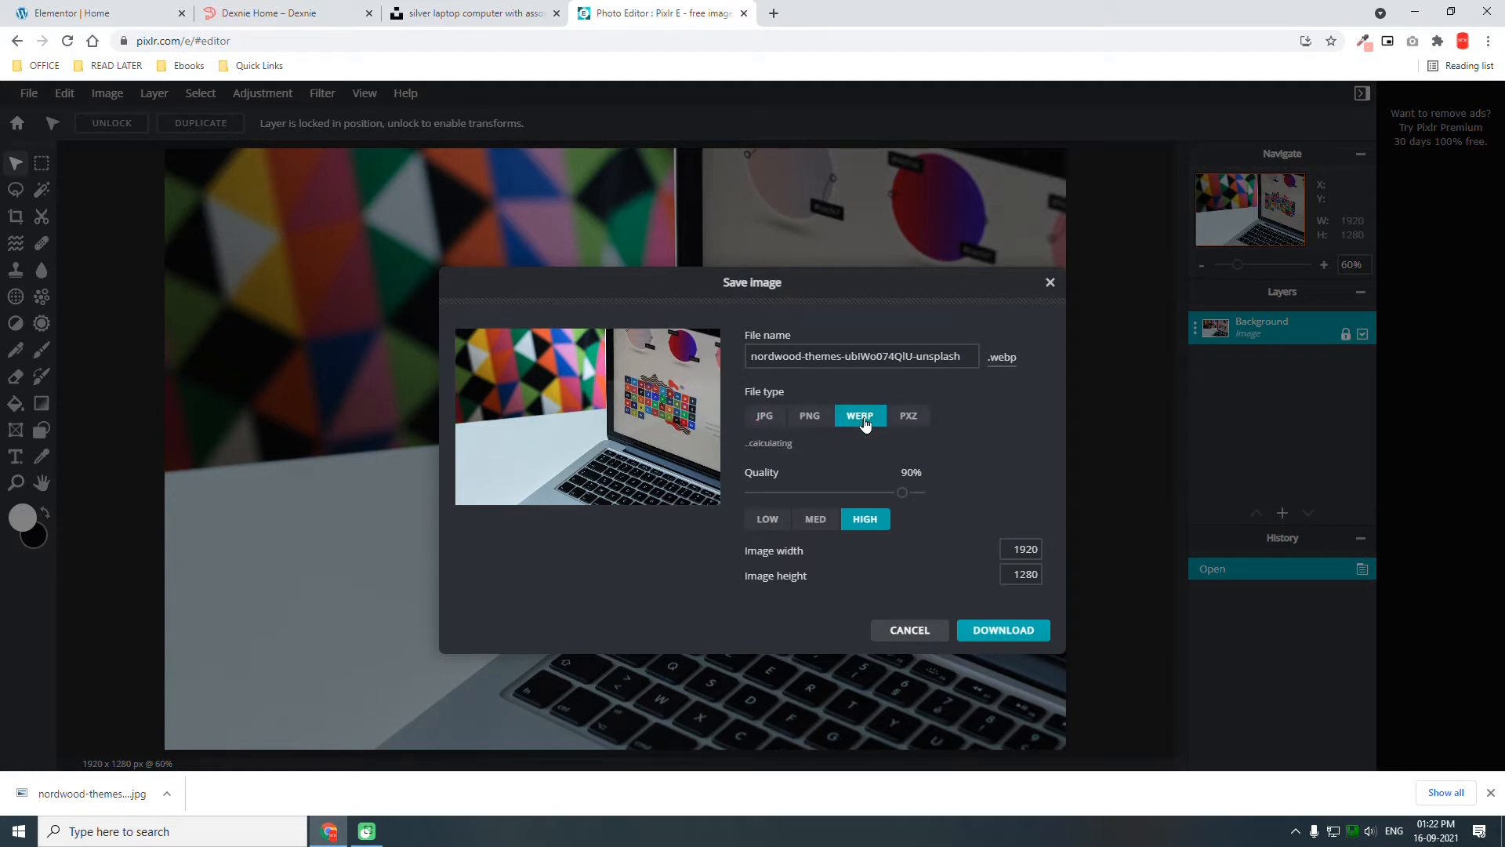
pyautogui.click(1008, 630)
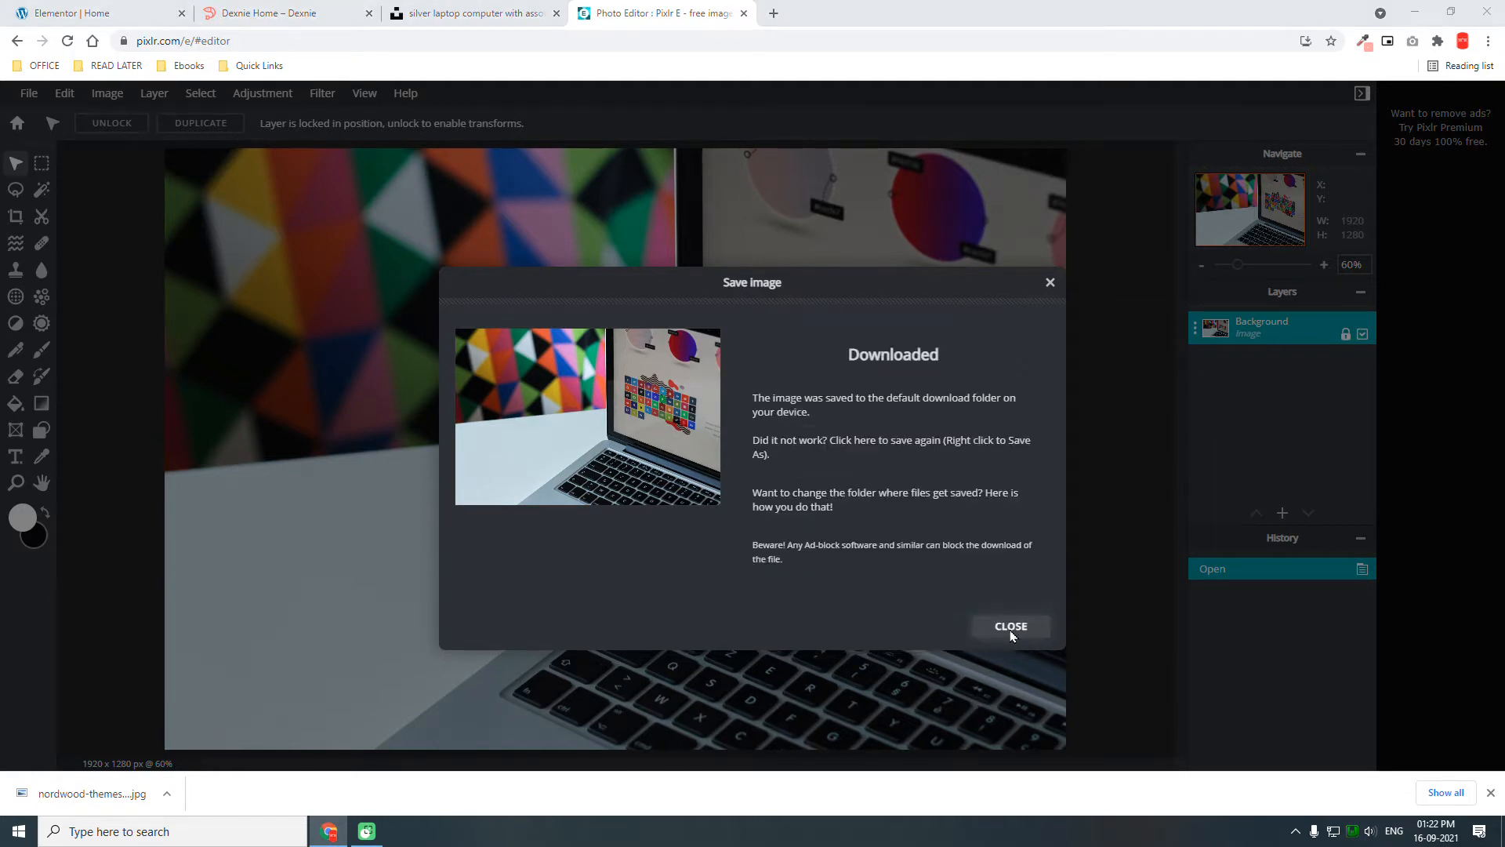
pyautogui.write('project')
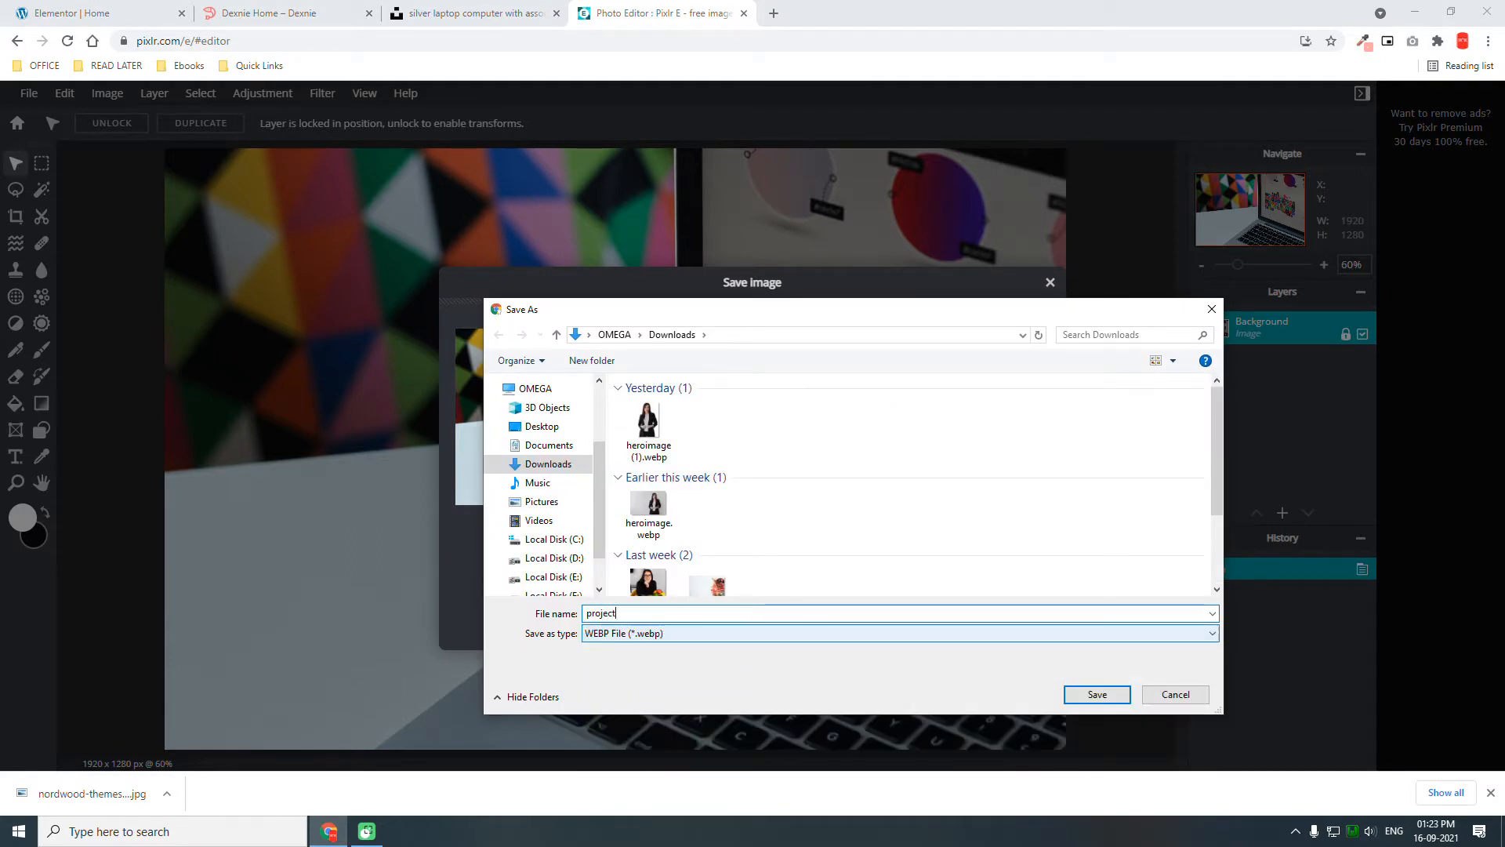
pyautogui.write('-sample')
pyautogui.press('Return')
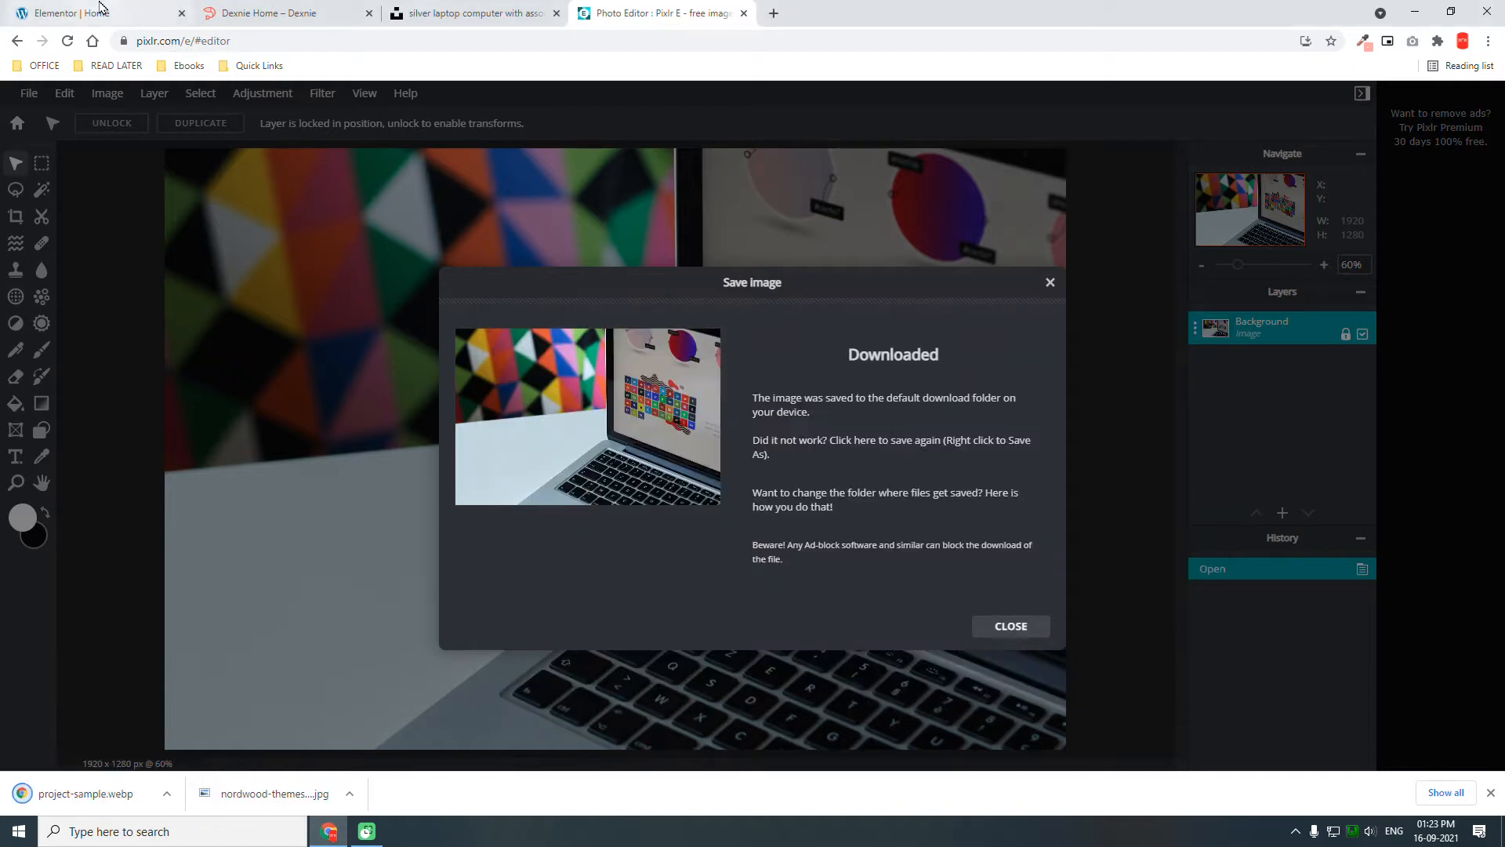
# - Return to the Elementor page, upload project-sample.webp to the media library and insert it into the Image widget
pyautogui.click(162, 8)
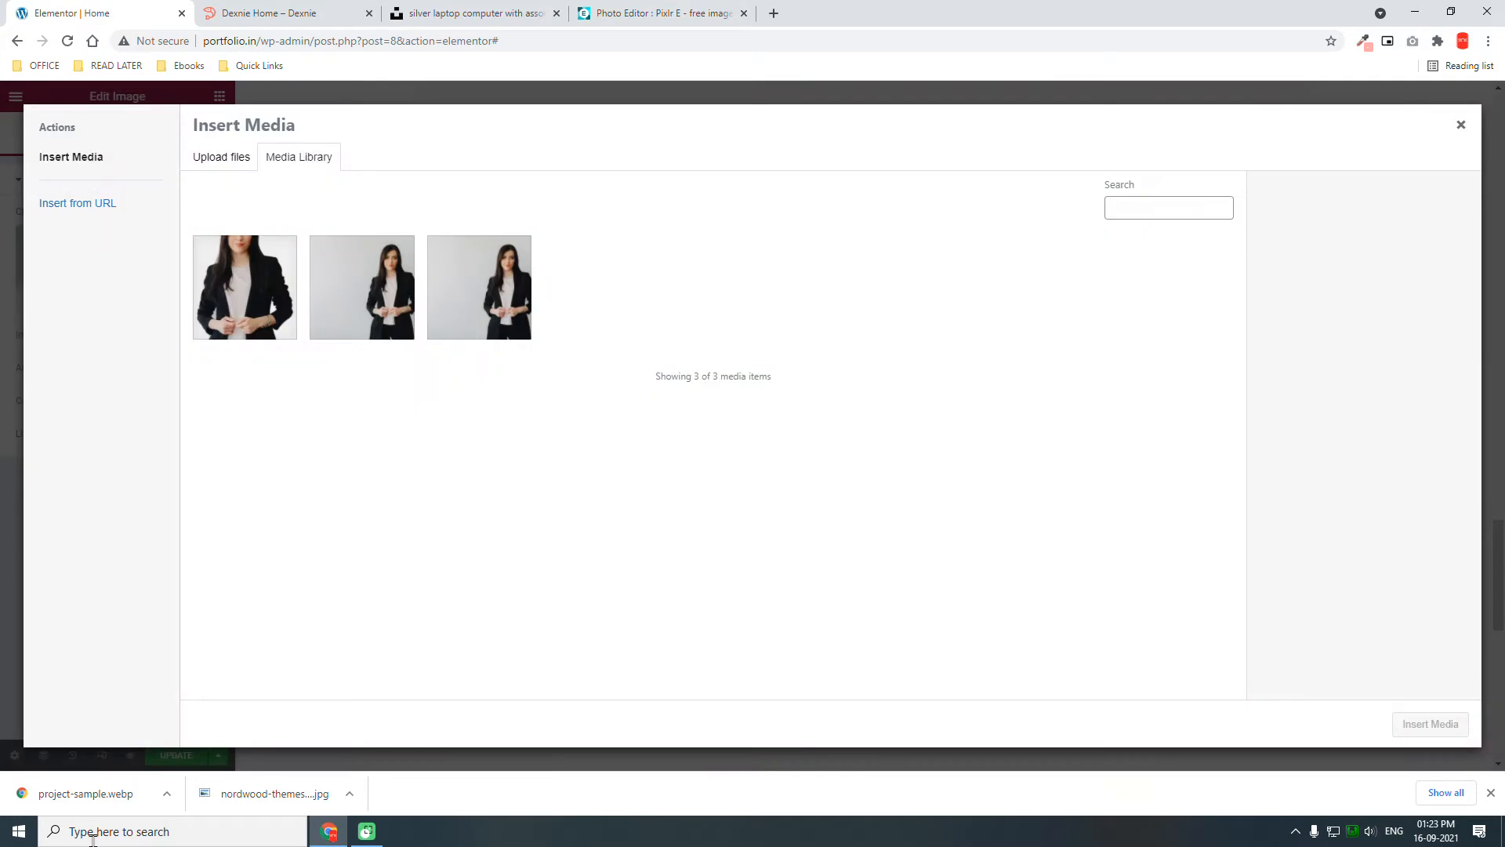
pyautogui.moveTo(87, 801); pyautogui.dragTo(401, 525)
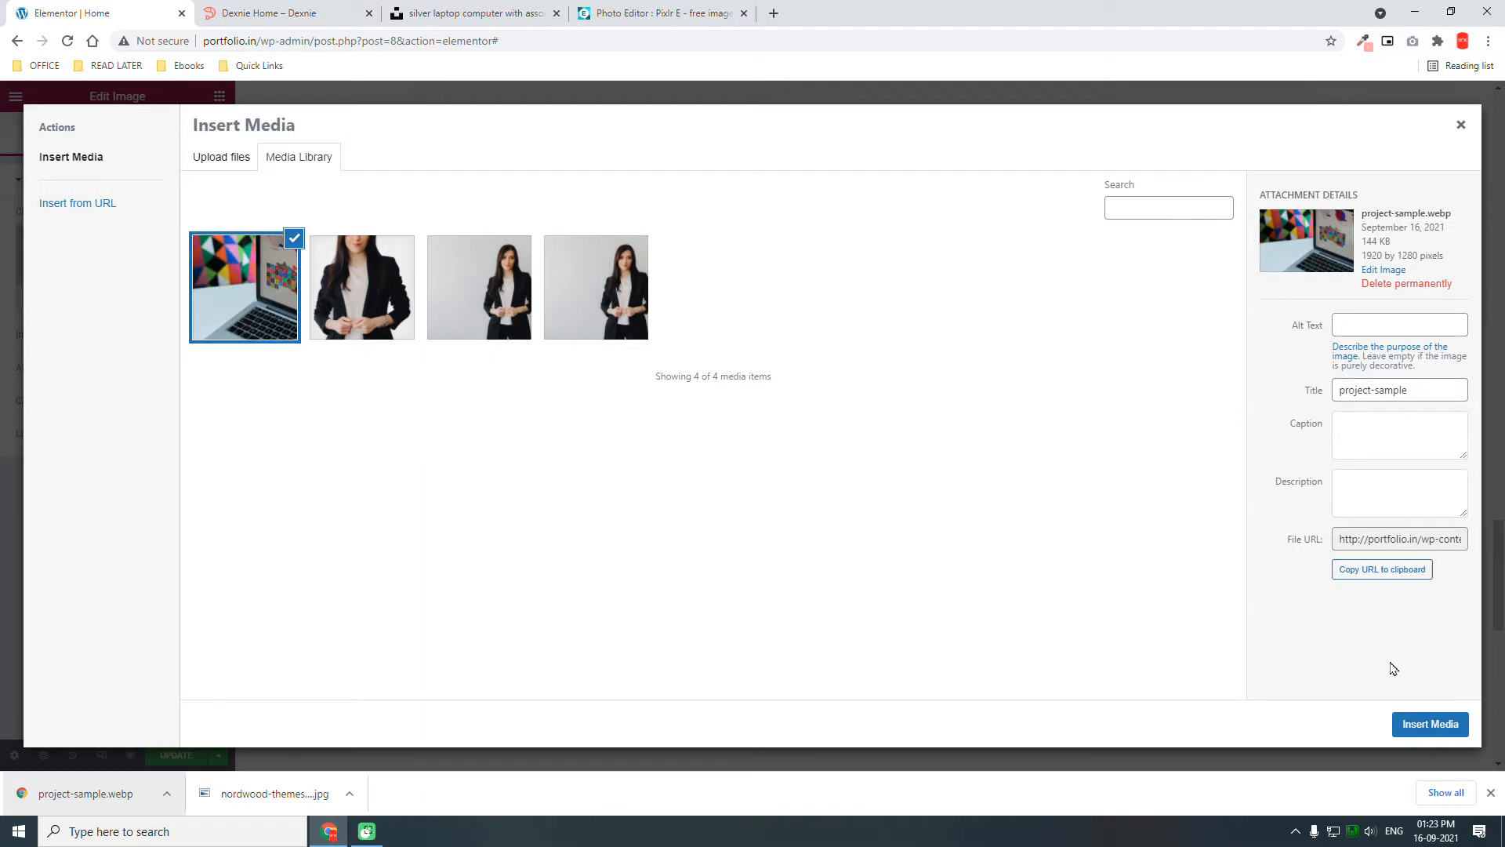
pyautogui.click(1428, 724)
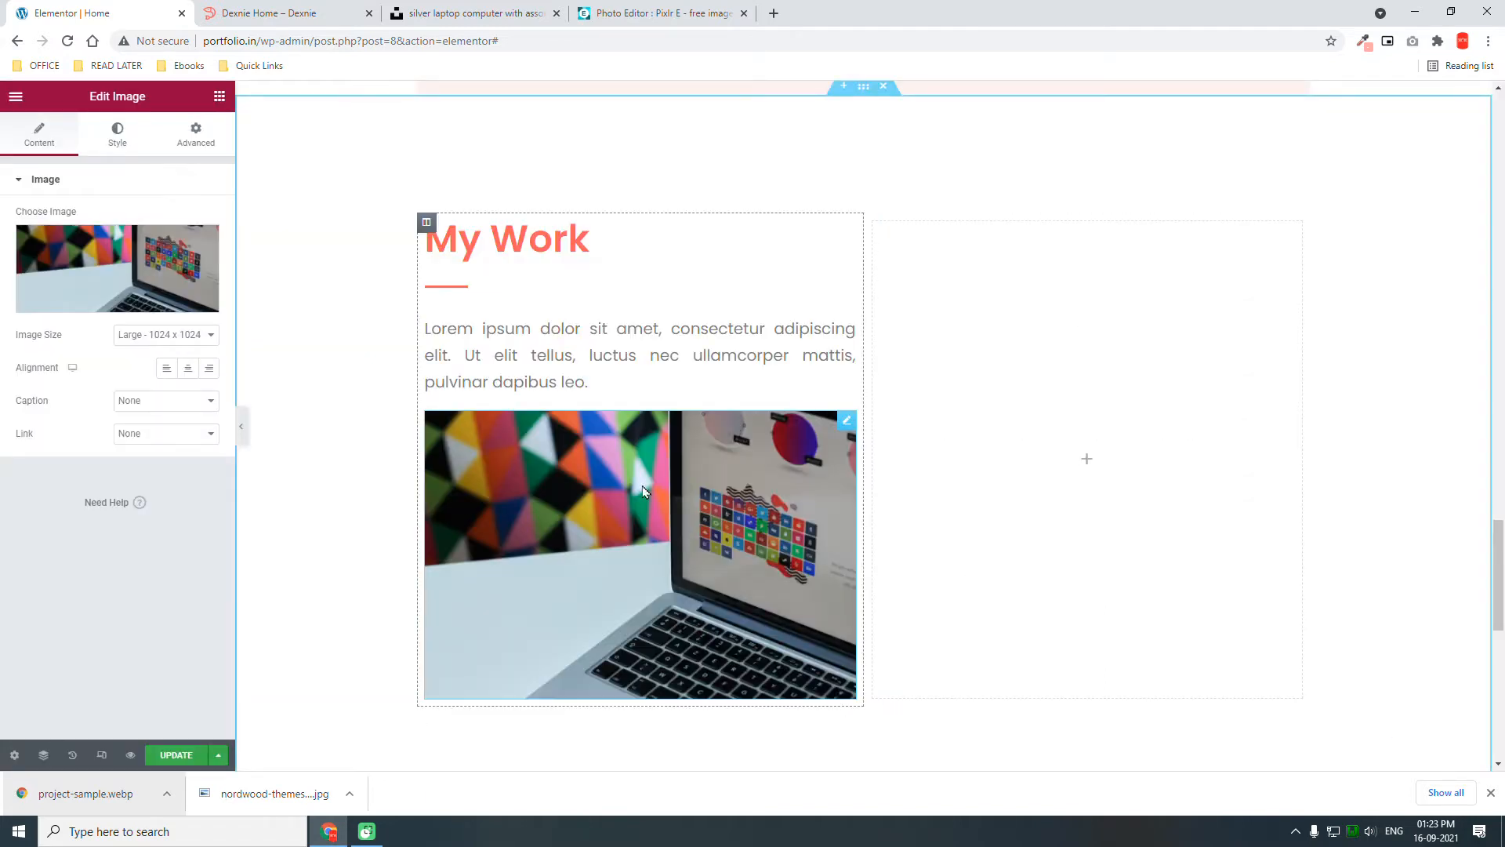
# - Set the image size of the My Work image to Full
pyautogui.click(195, 334)
pyautogui.click(149, 428)
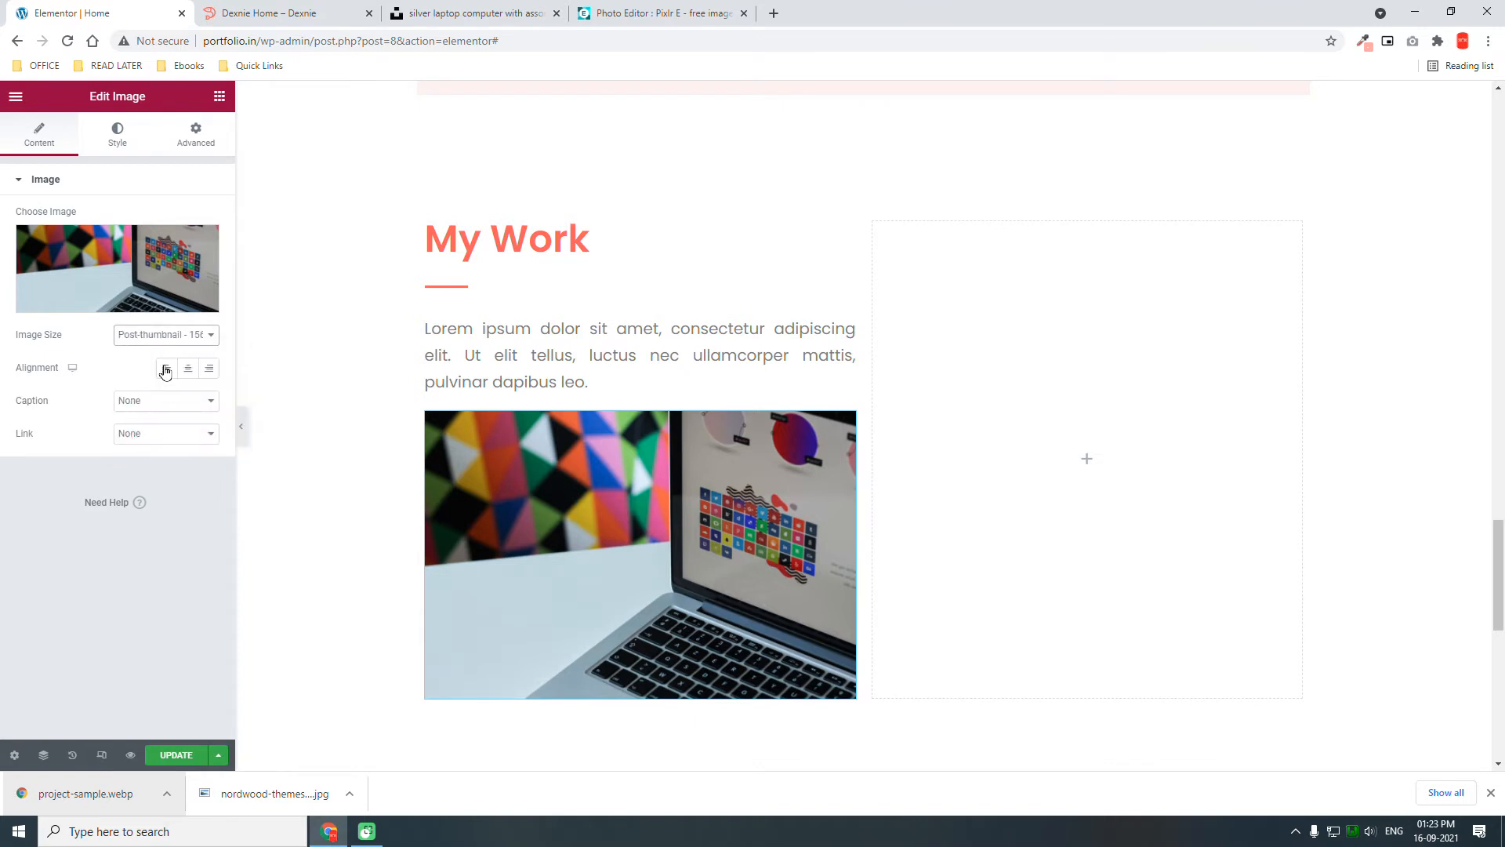
pyautogui.click(165, 335)
pyautogui.click(157, 440)
# - Check the reference page's portfolio images again, and set the My Work image's hover animation to Push
pyautogui.click(265, 12)
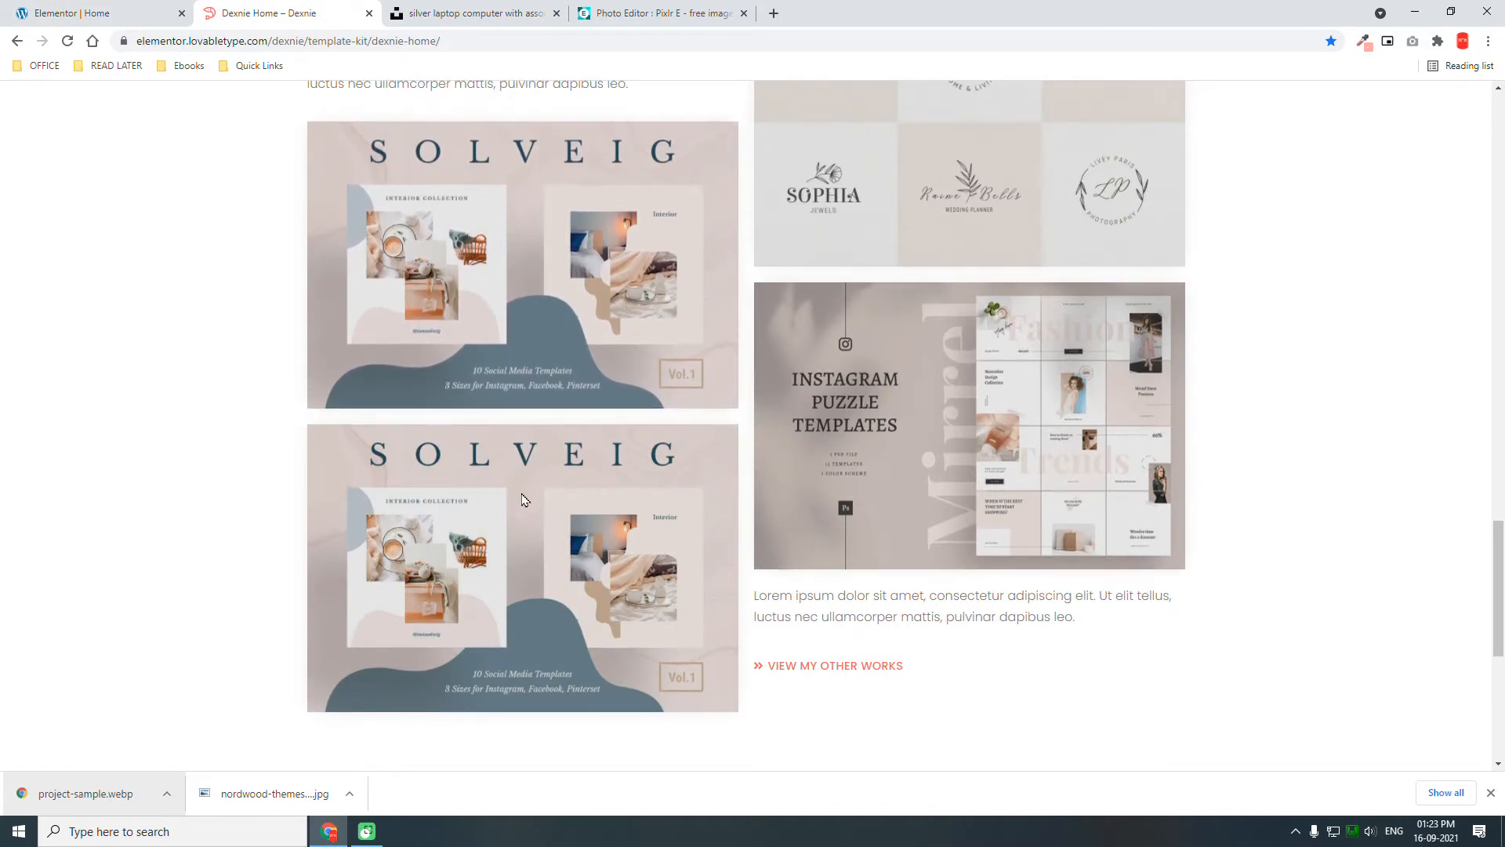
pyautogui.click(116, 8)
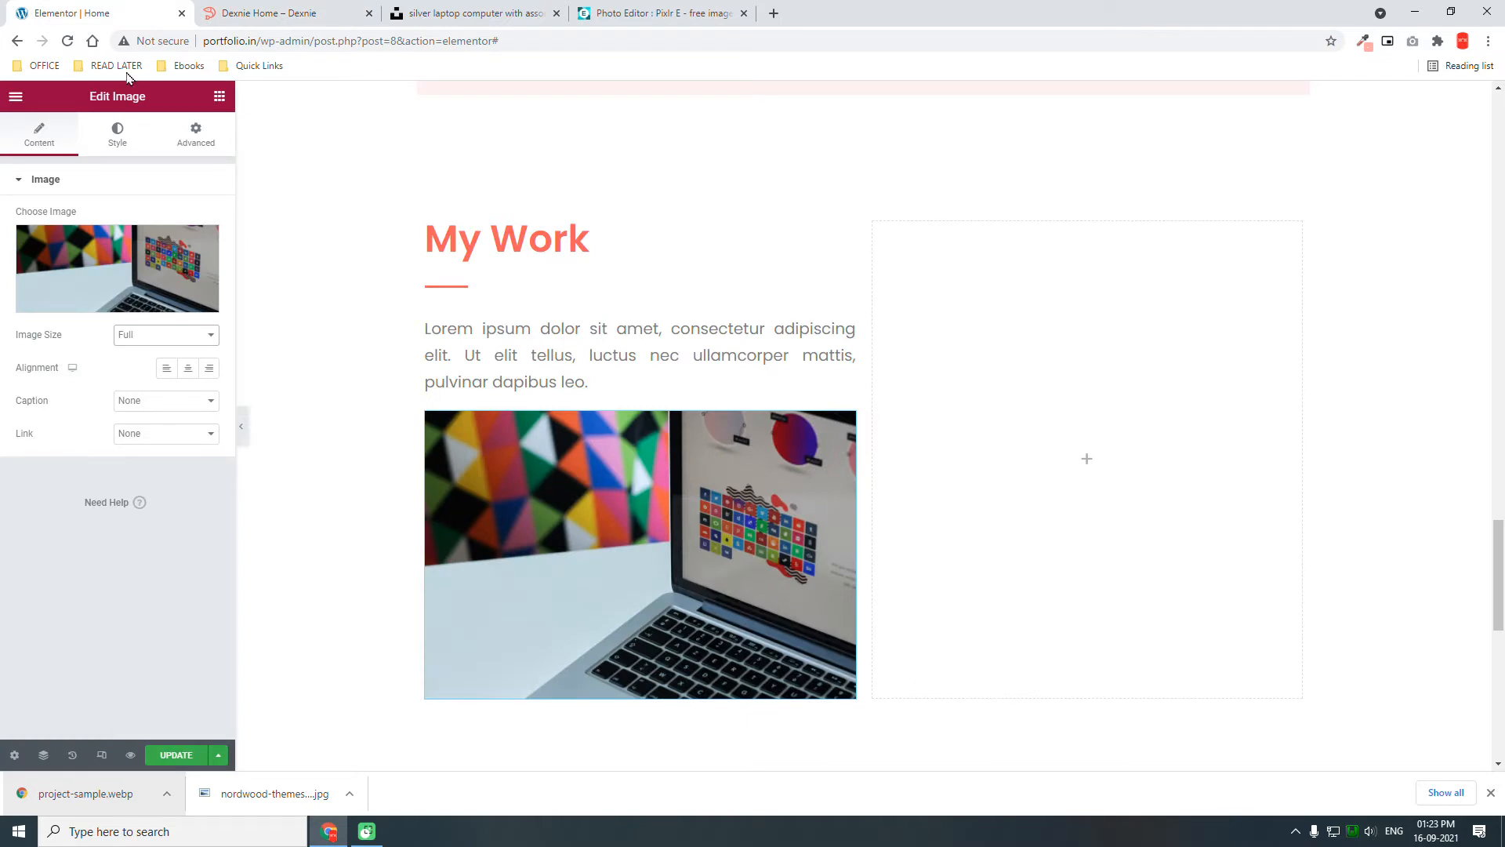
pyautogui.click(123, 148)
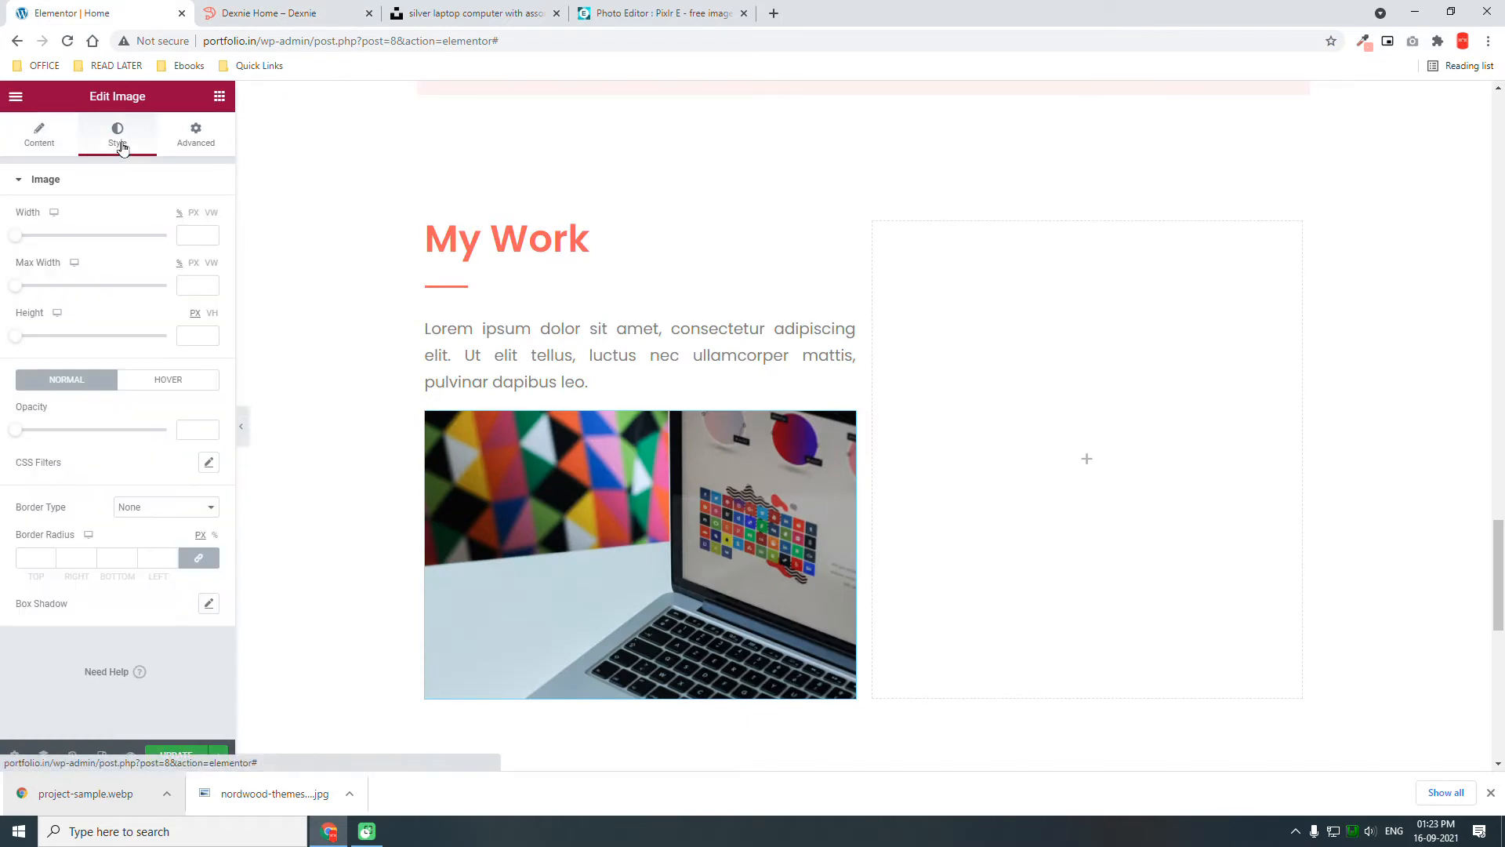
pyautogui.click(189, 386)
pyautogui.click(109, 564)
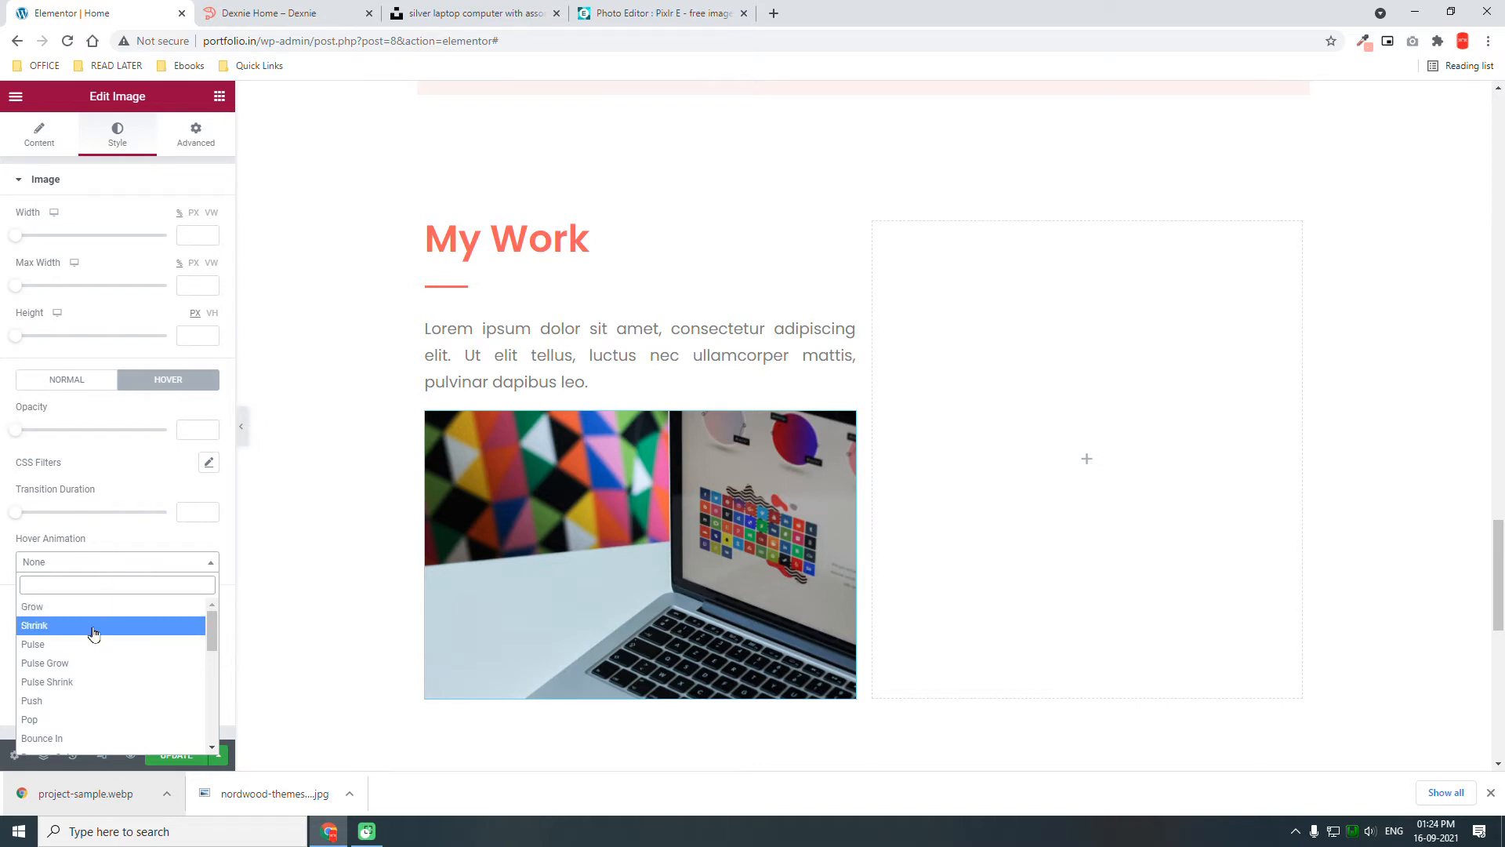
pyautogui.scroll(-3, 93, 619)
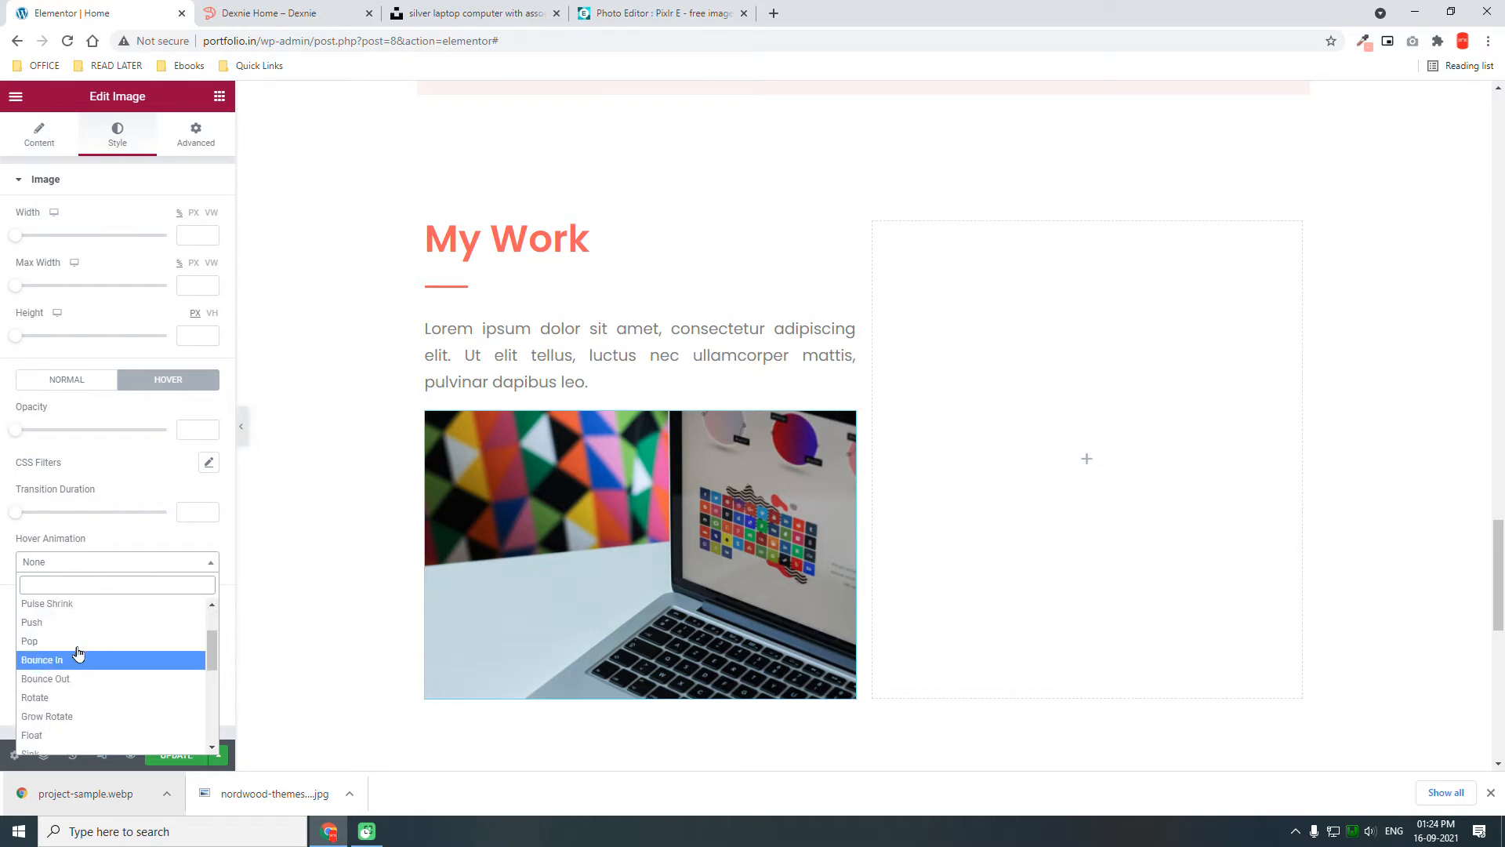
pyautogui.click(85, 623)
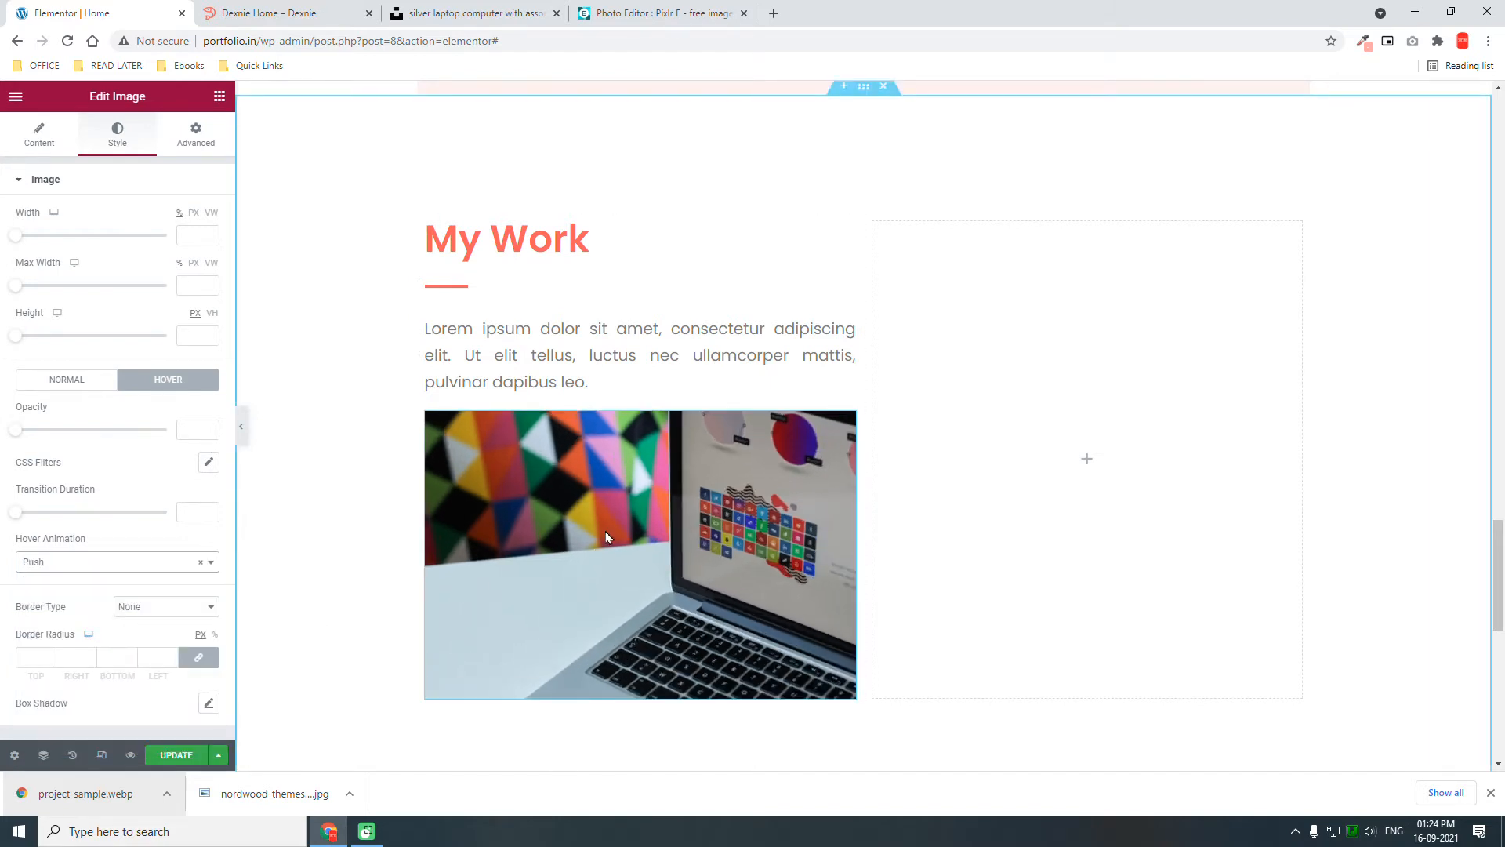
# - Set the hover animation of the My Work image to Float
pyautogui.click(89, 562)
pyautogui.scroll(-2, 87, 713)
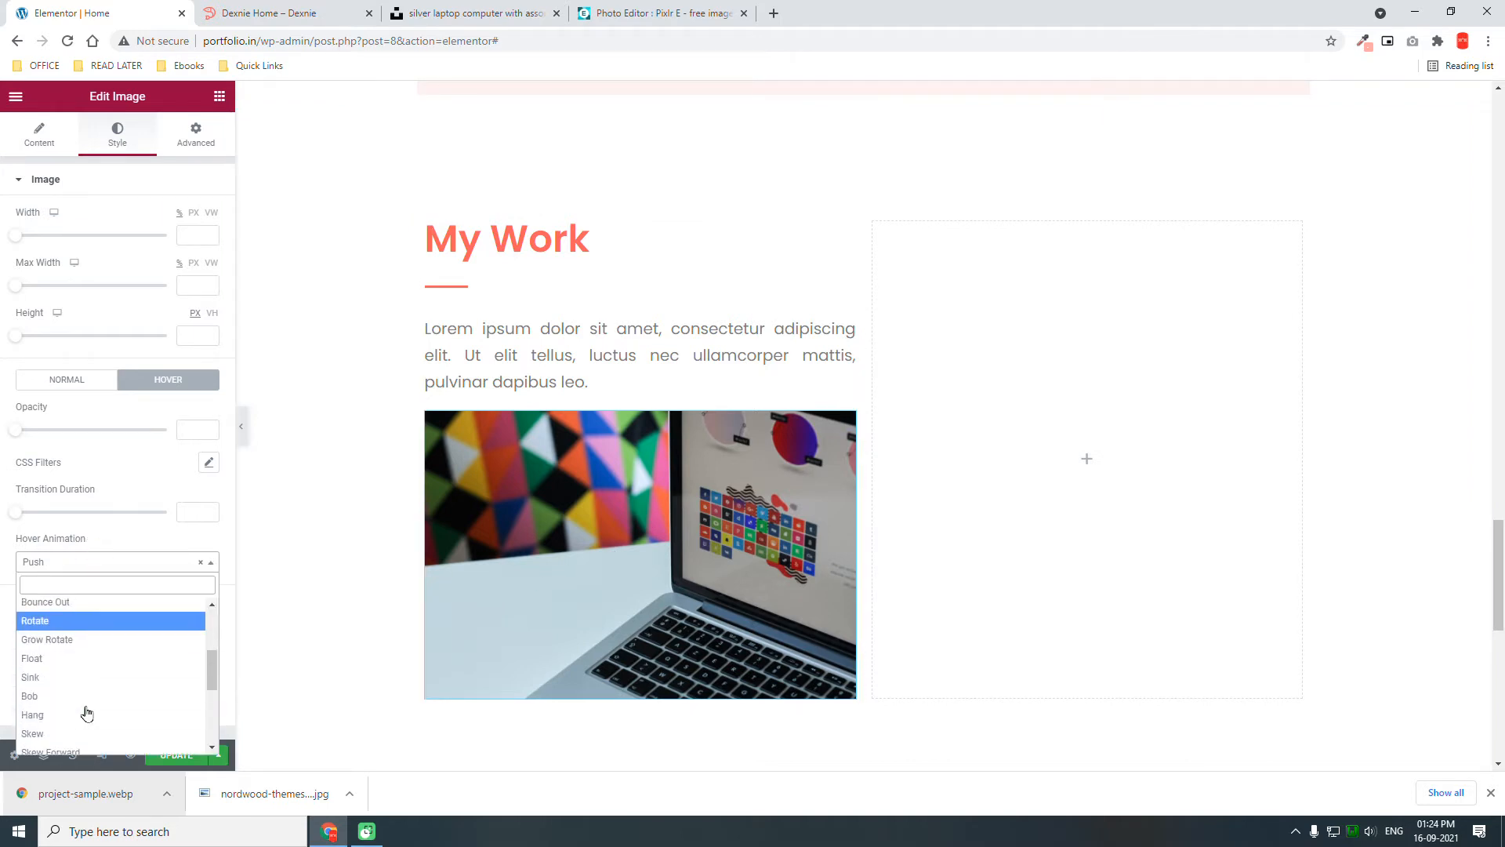
pyautogui.click(100, 654)
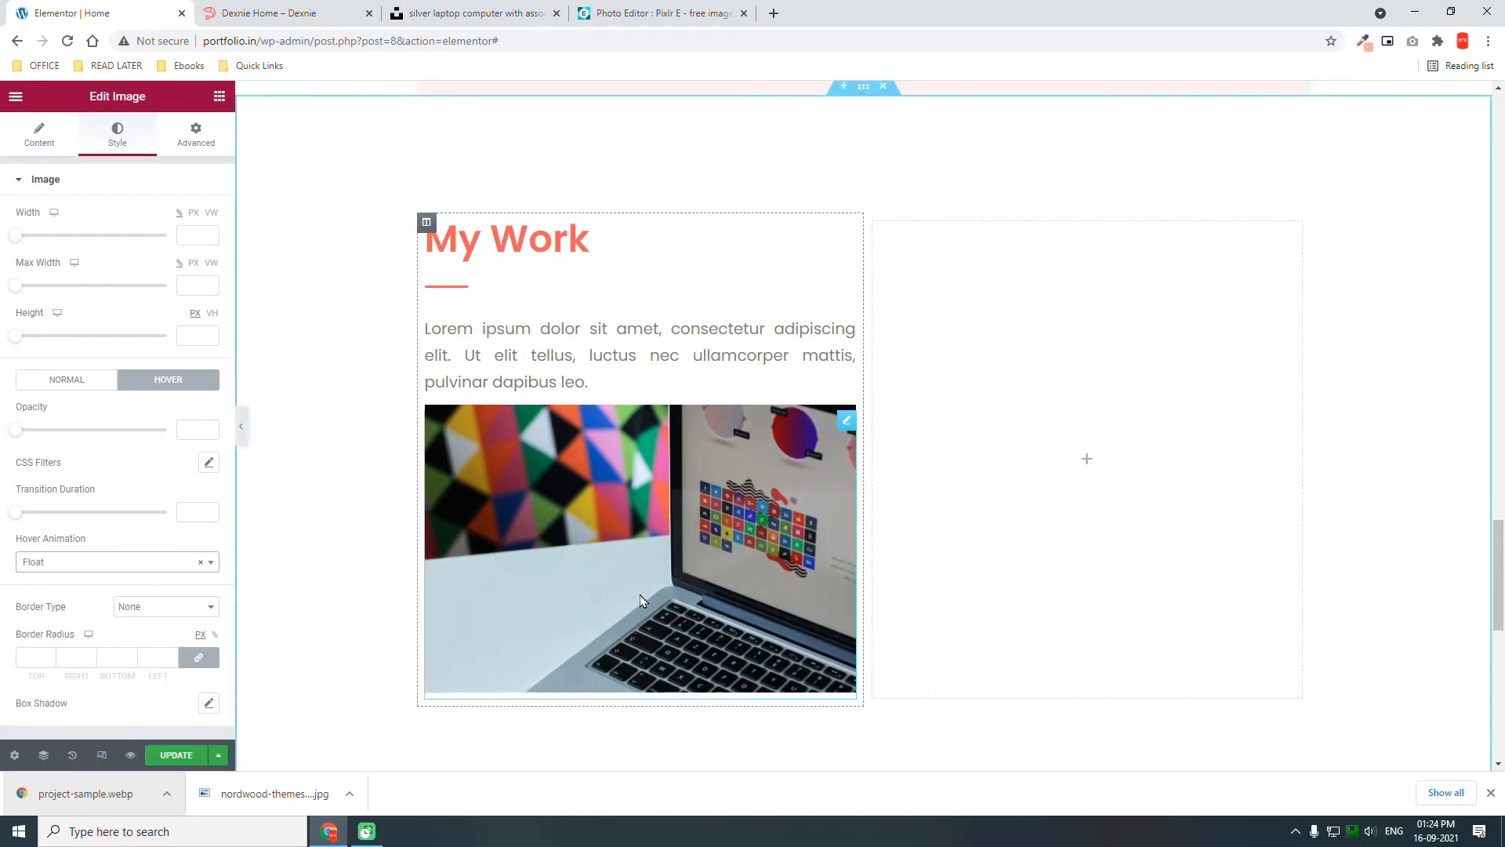
# - Compare with the reference page's portfolio images, and duplicate the laptop image in the My Work column
pyautogui.click(312, 8)
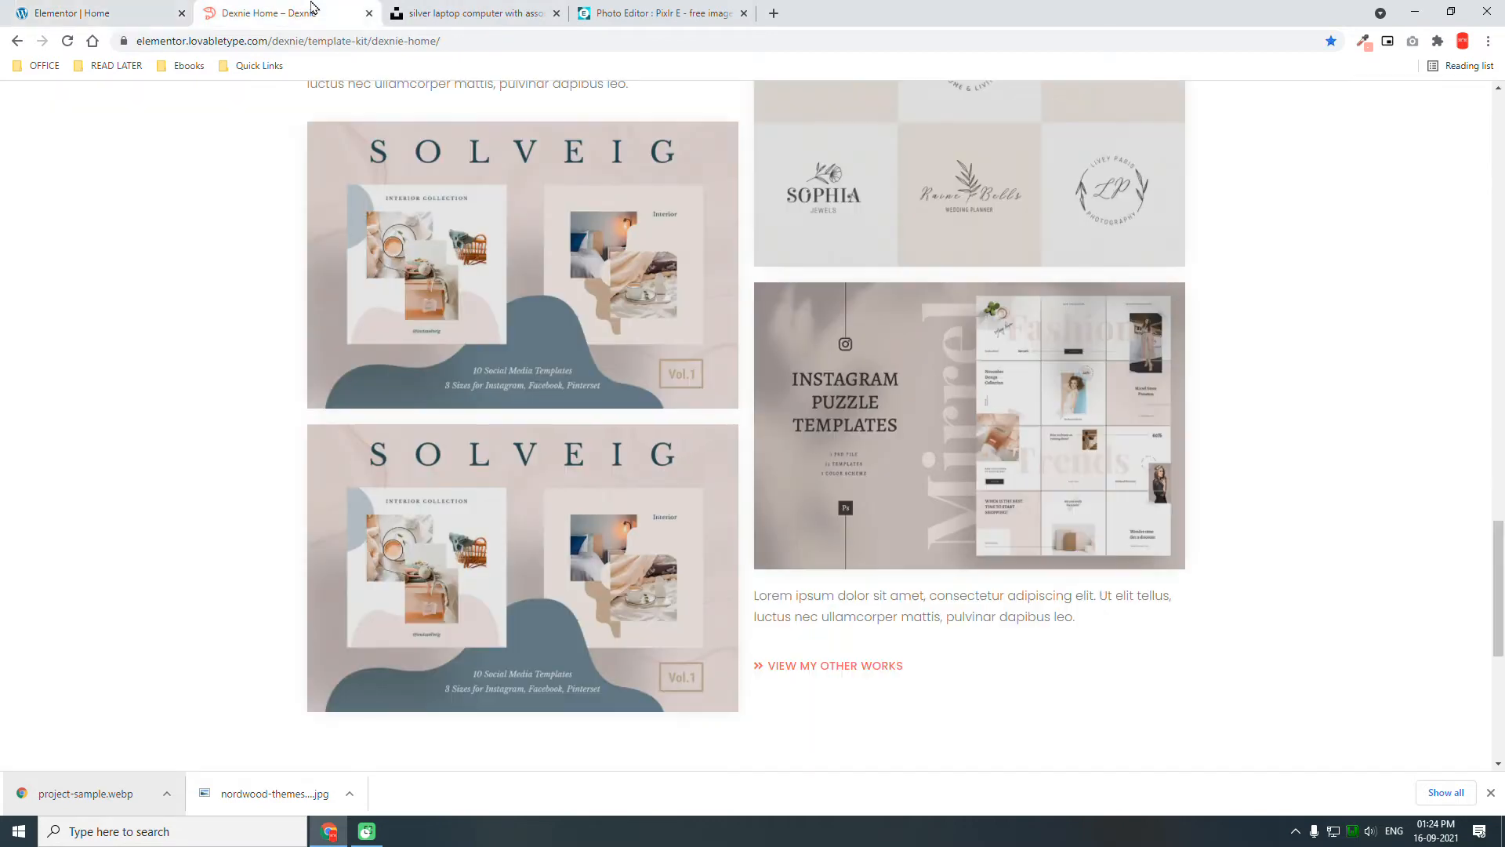
pyautogui.click(55, 13)
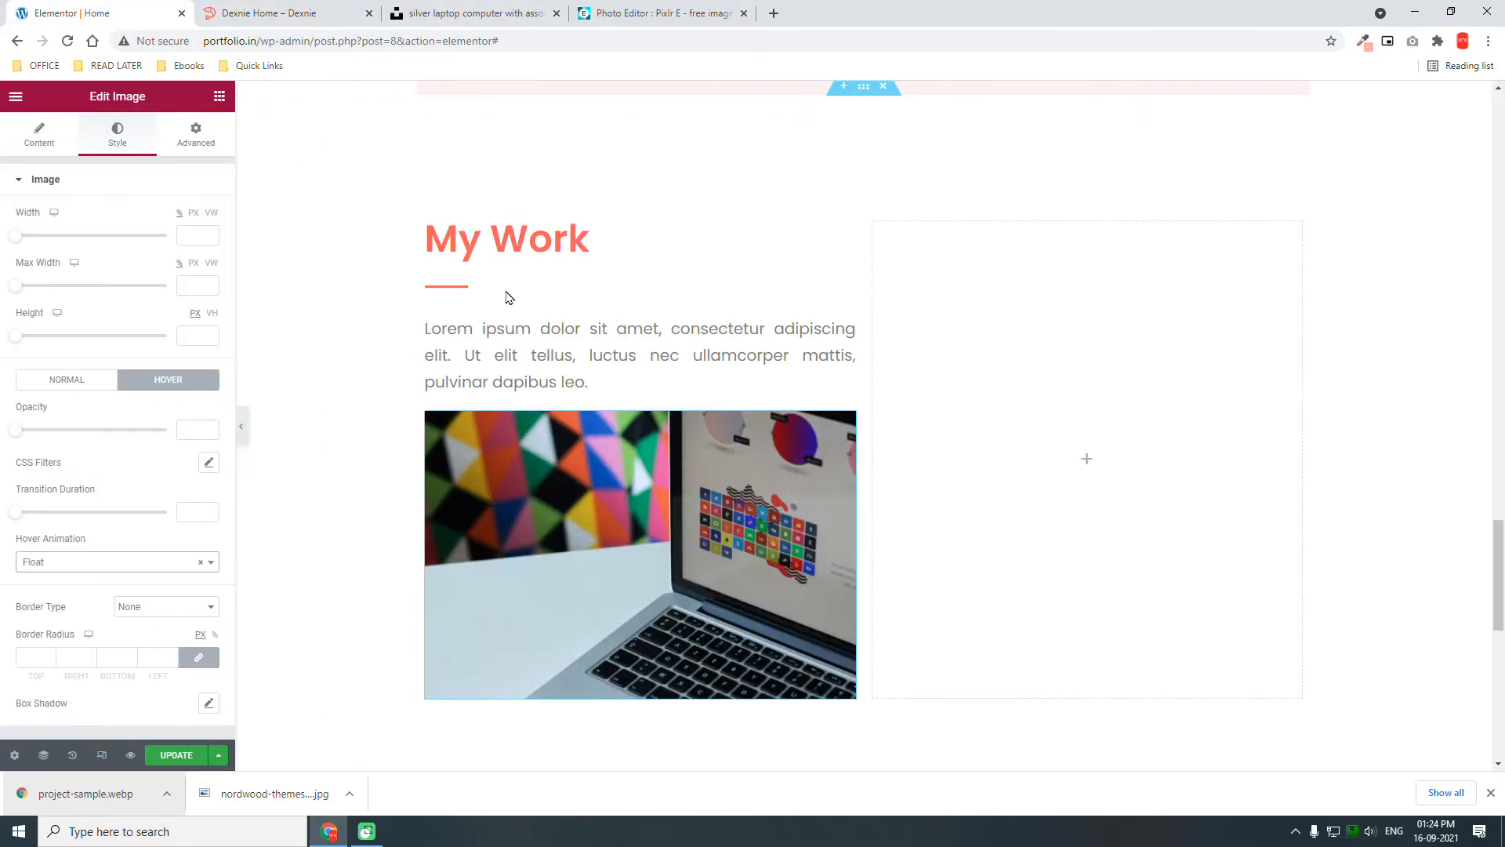
pyautogui.rightClick(851, 428)
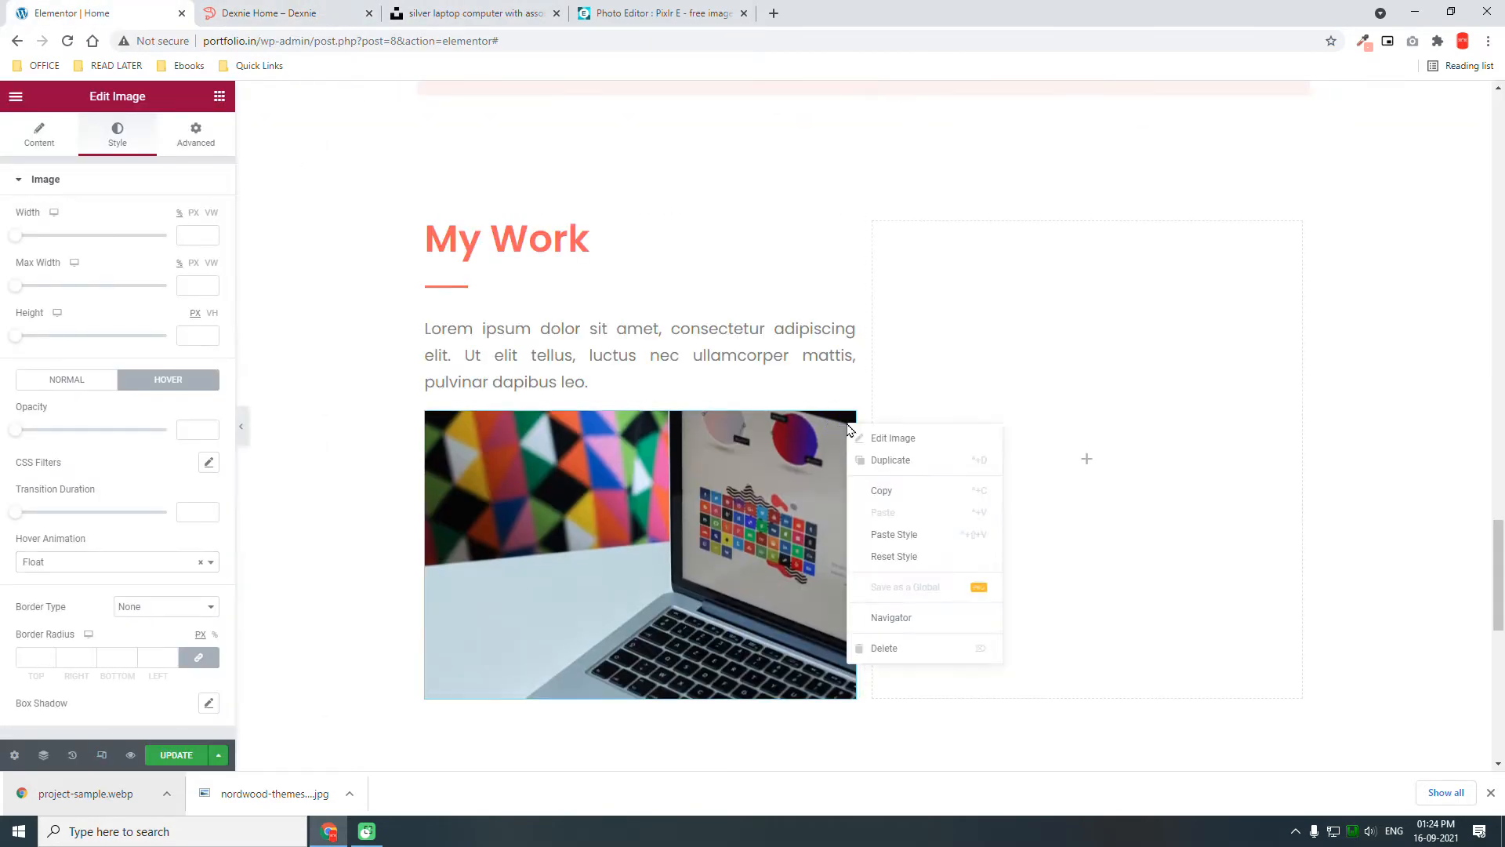
pyautogui.click(877, 459)
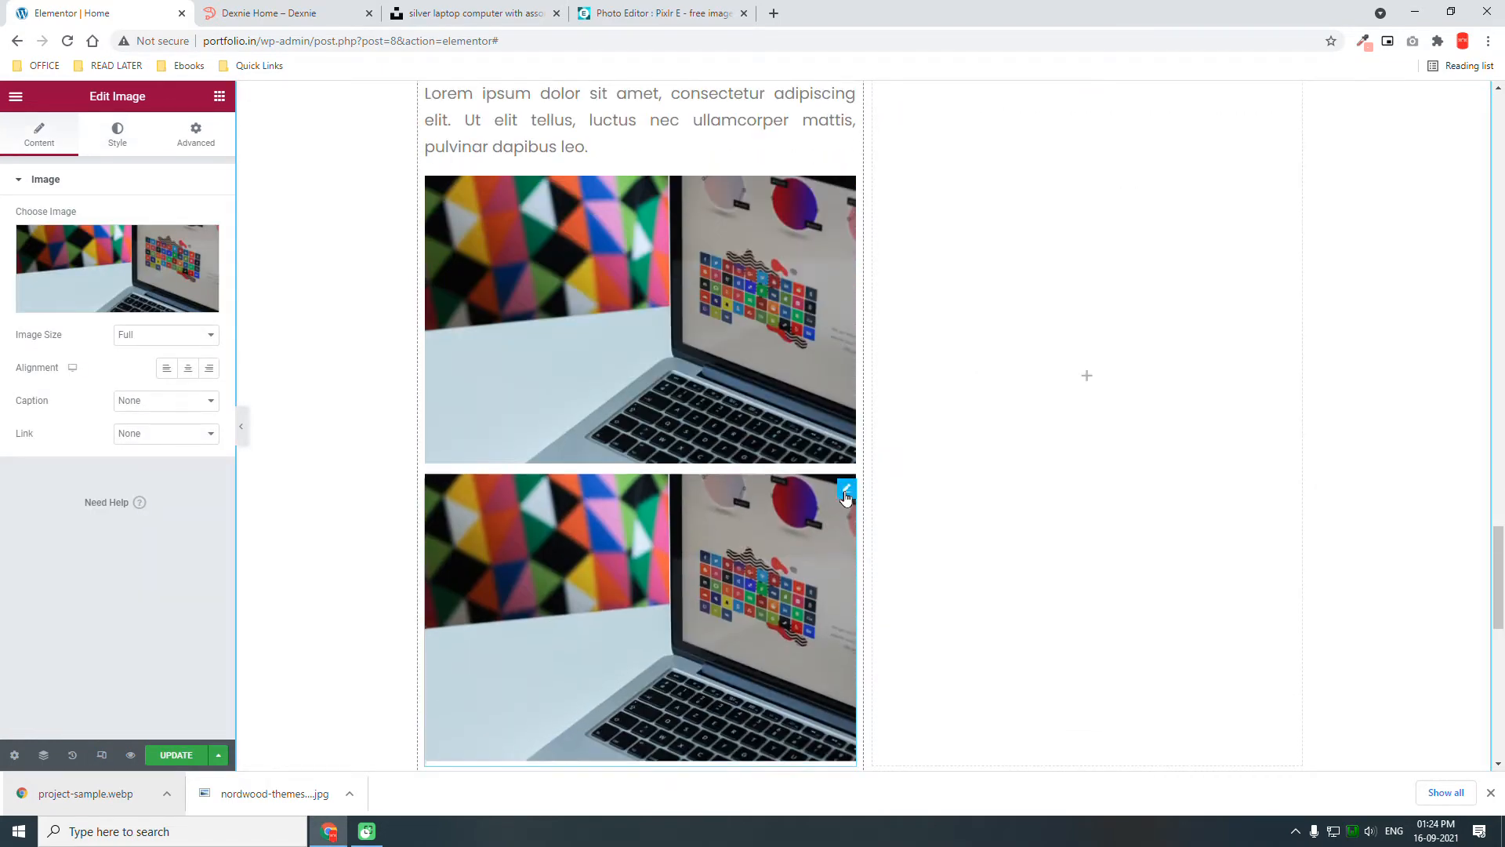
# - Copy the duplicated laptop image and paste it twice into the empty column beside the My Work content
pyautogui.rightClick(844, 491)
pyautogui.click(895, 557)
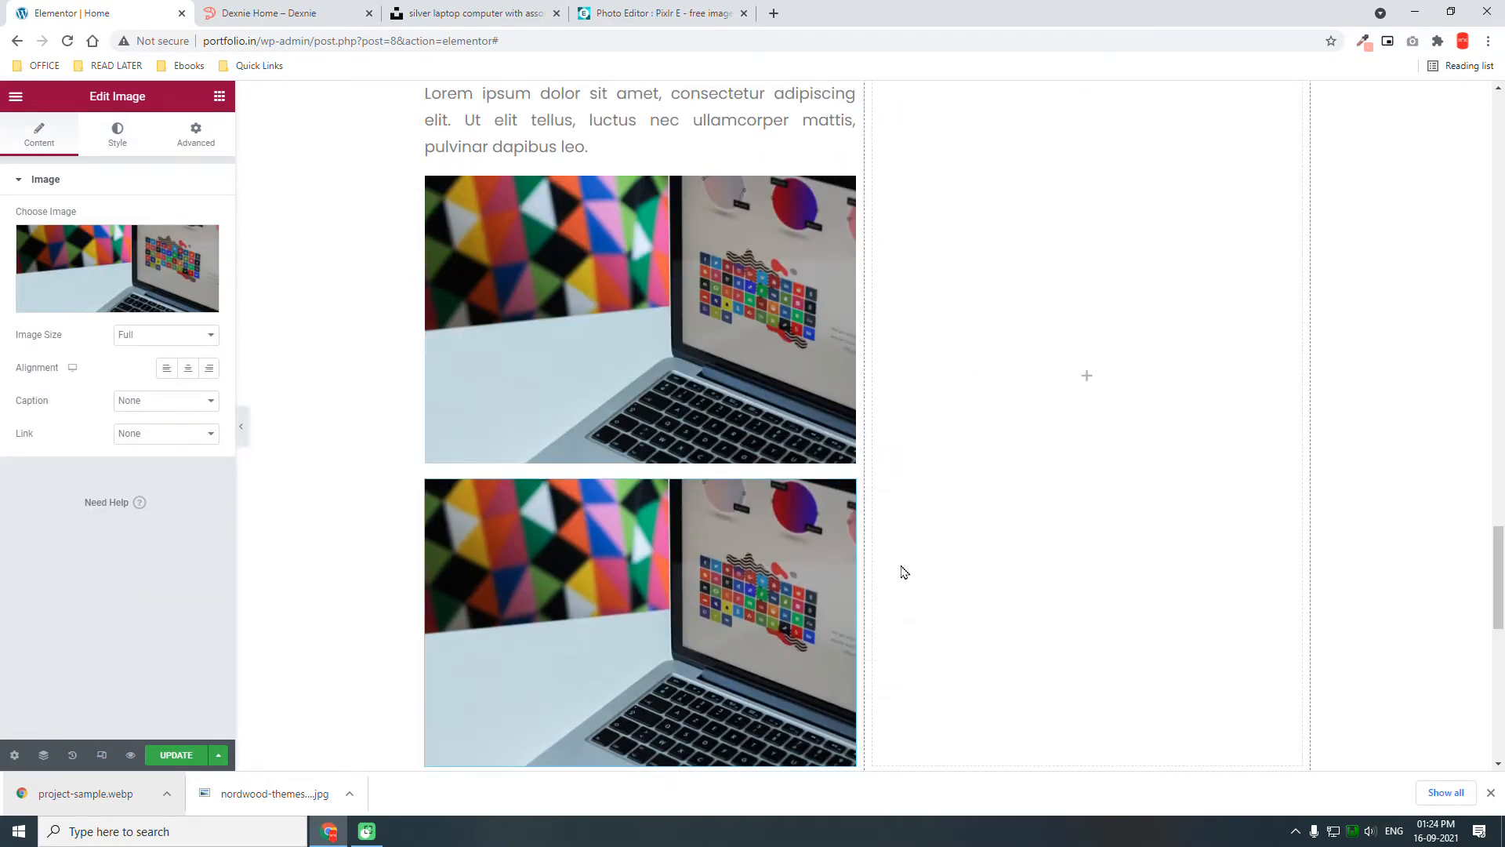
pyautogui.scroll(4, 907, 561)
pyautogui.click(980, 444)
pyautogui.rightClick(980, 444)
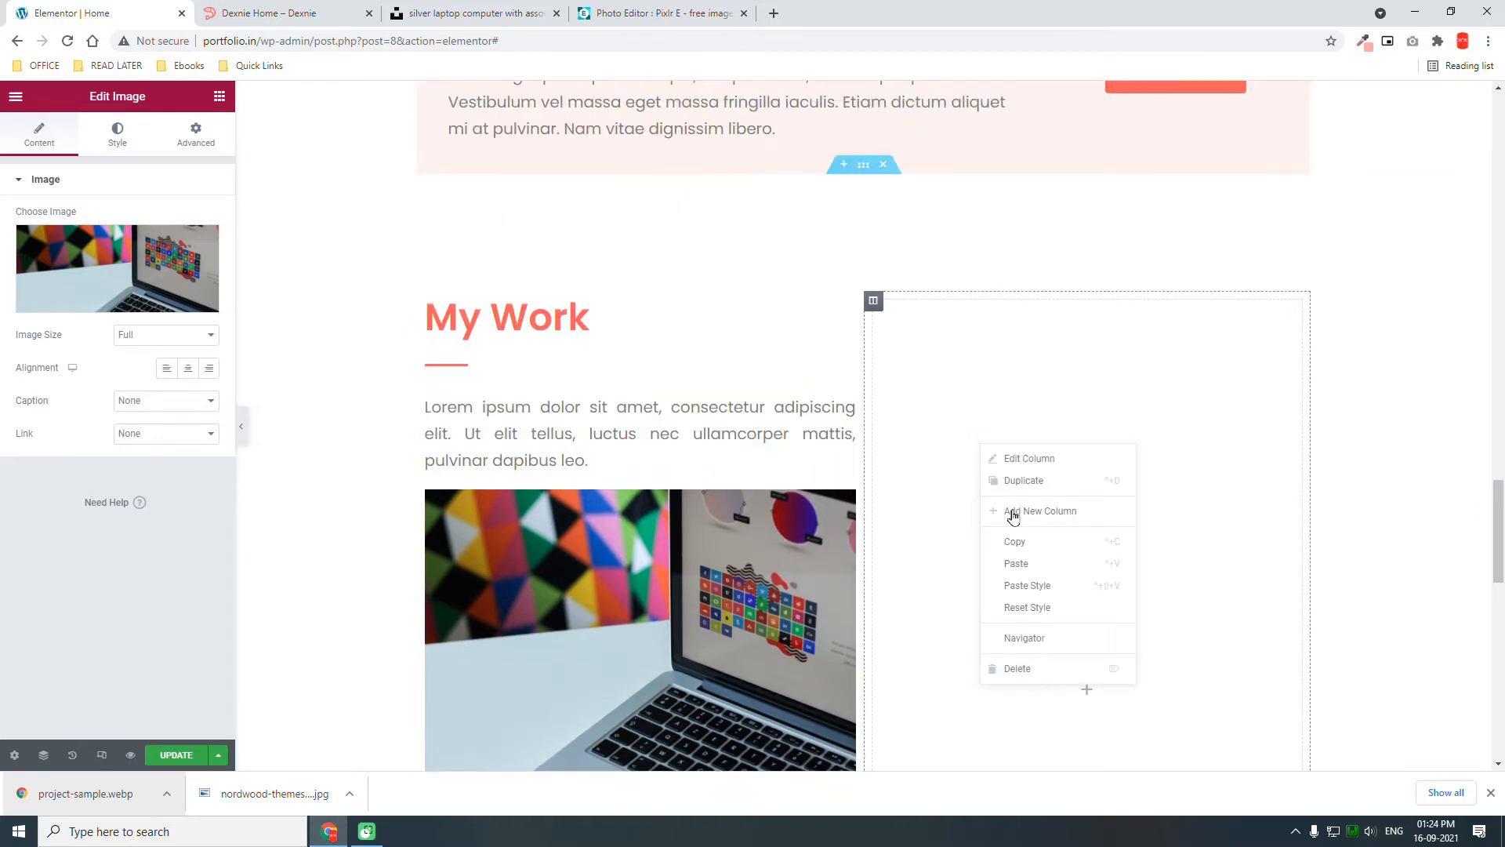
pyautogui.click(1040, 565)
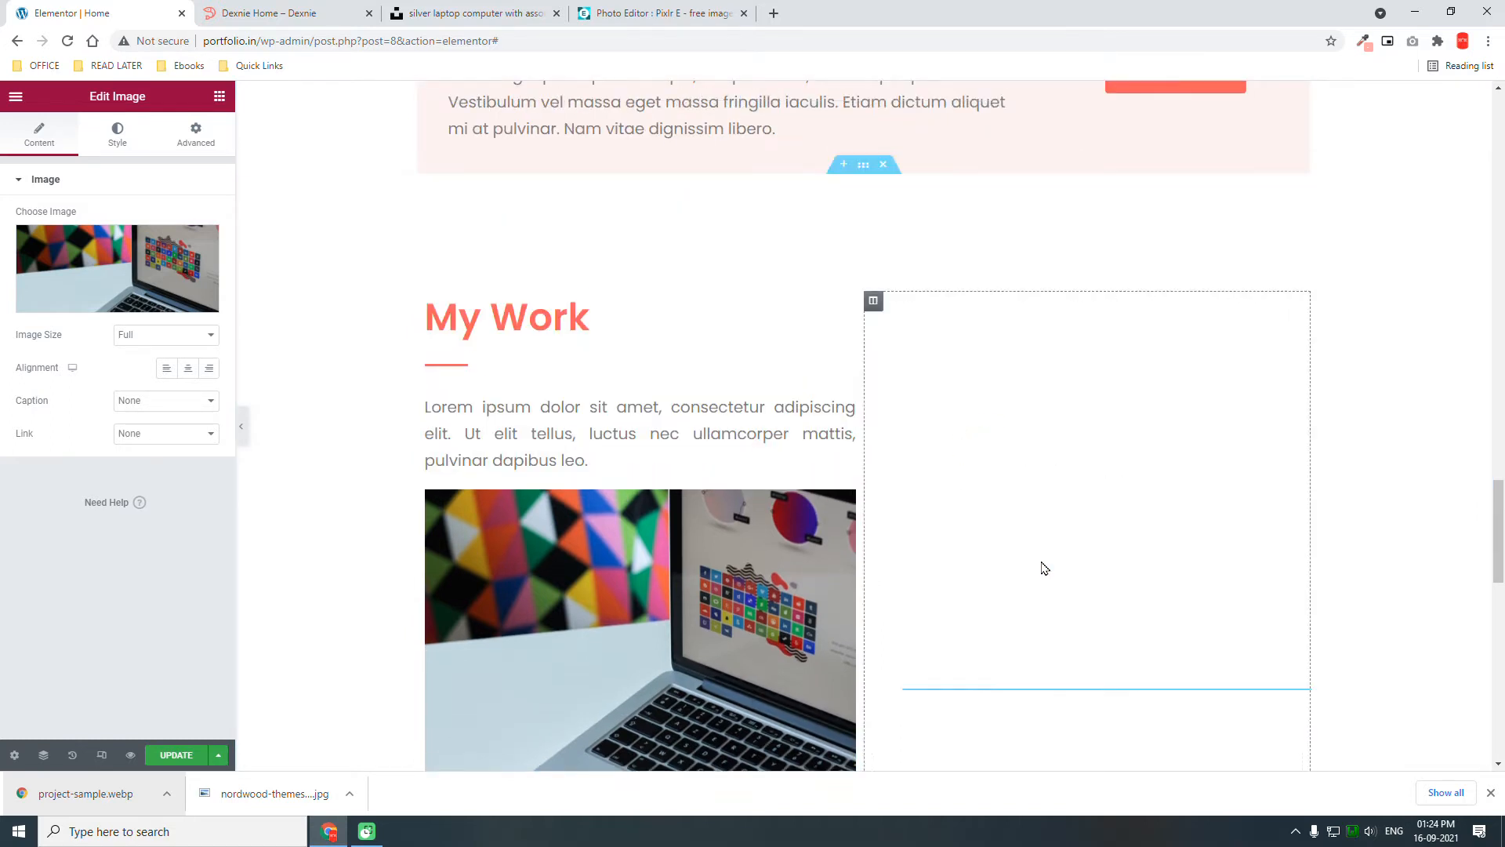
pyautogui.rightClick(1019, 444)
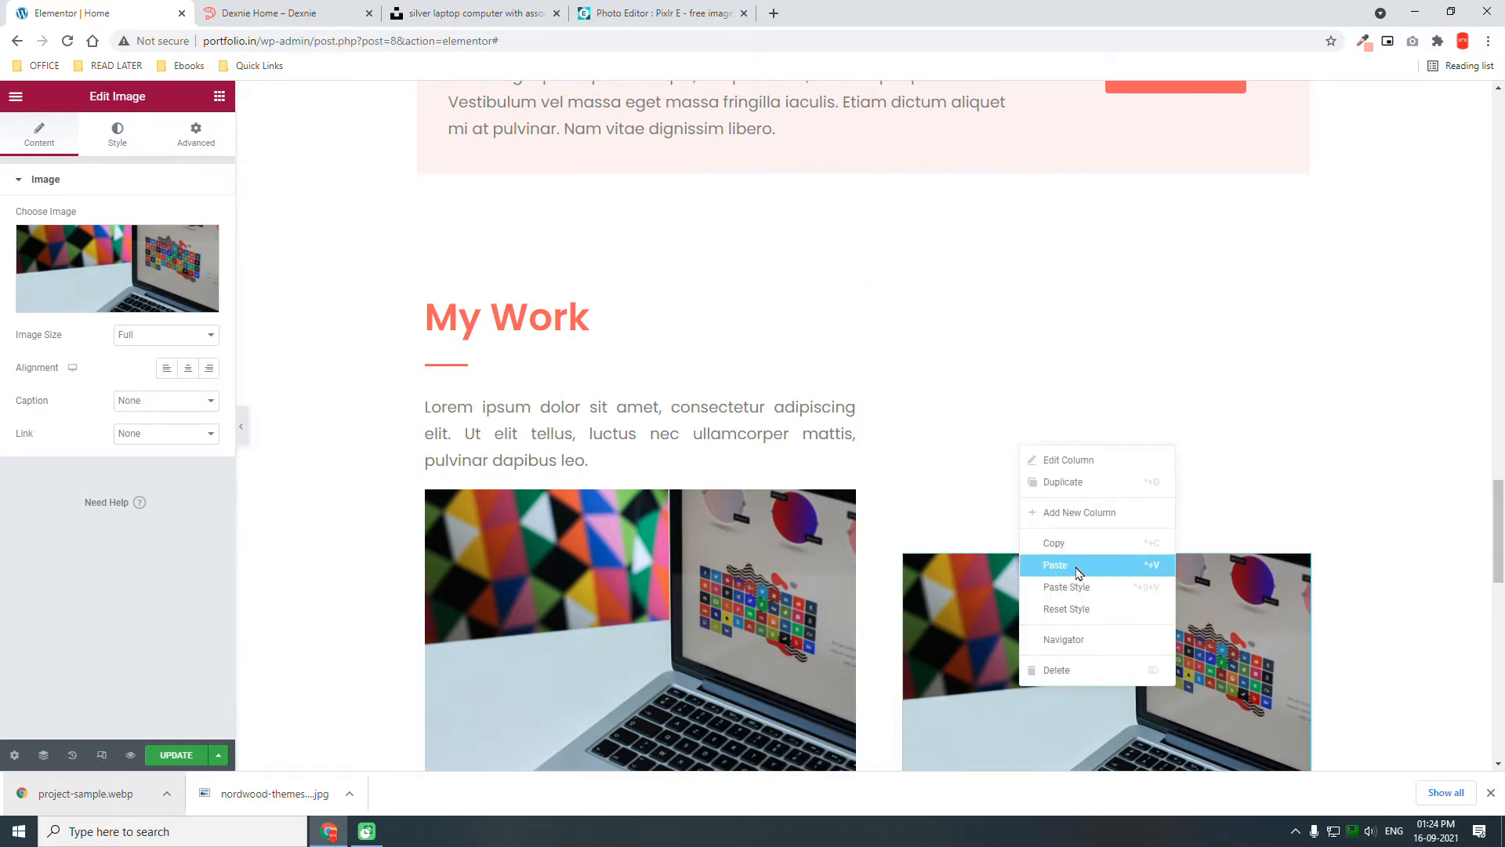
pyautogui.click(1077, 573)
pyautogui.scroll(-3, 1074, 575)
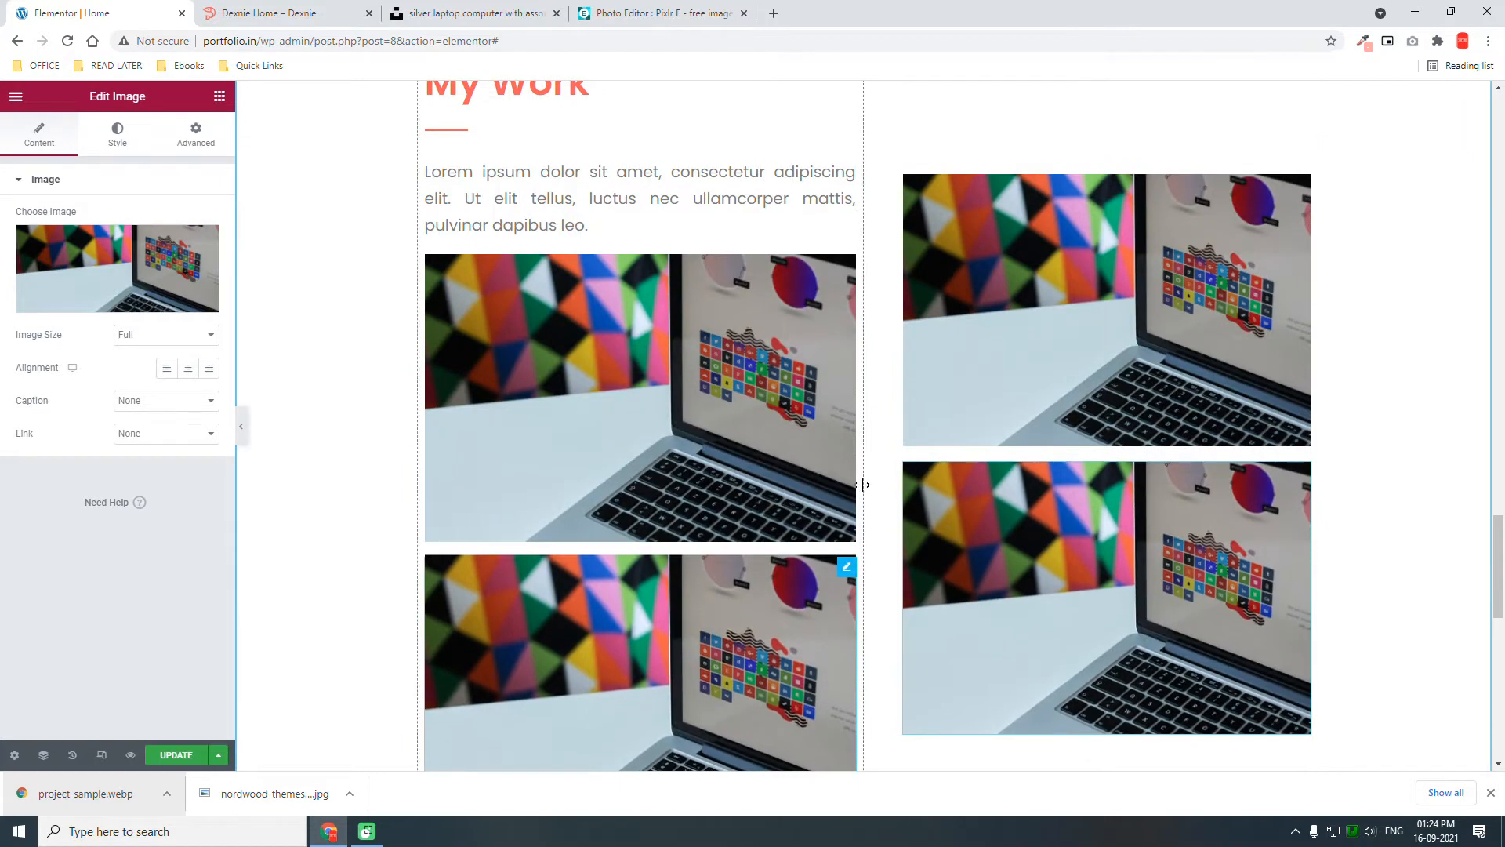
pyautogui.scroll(1, 863, 484)
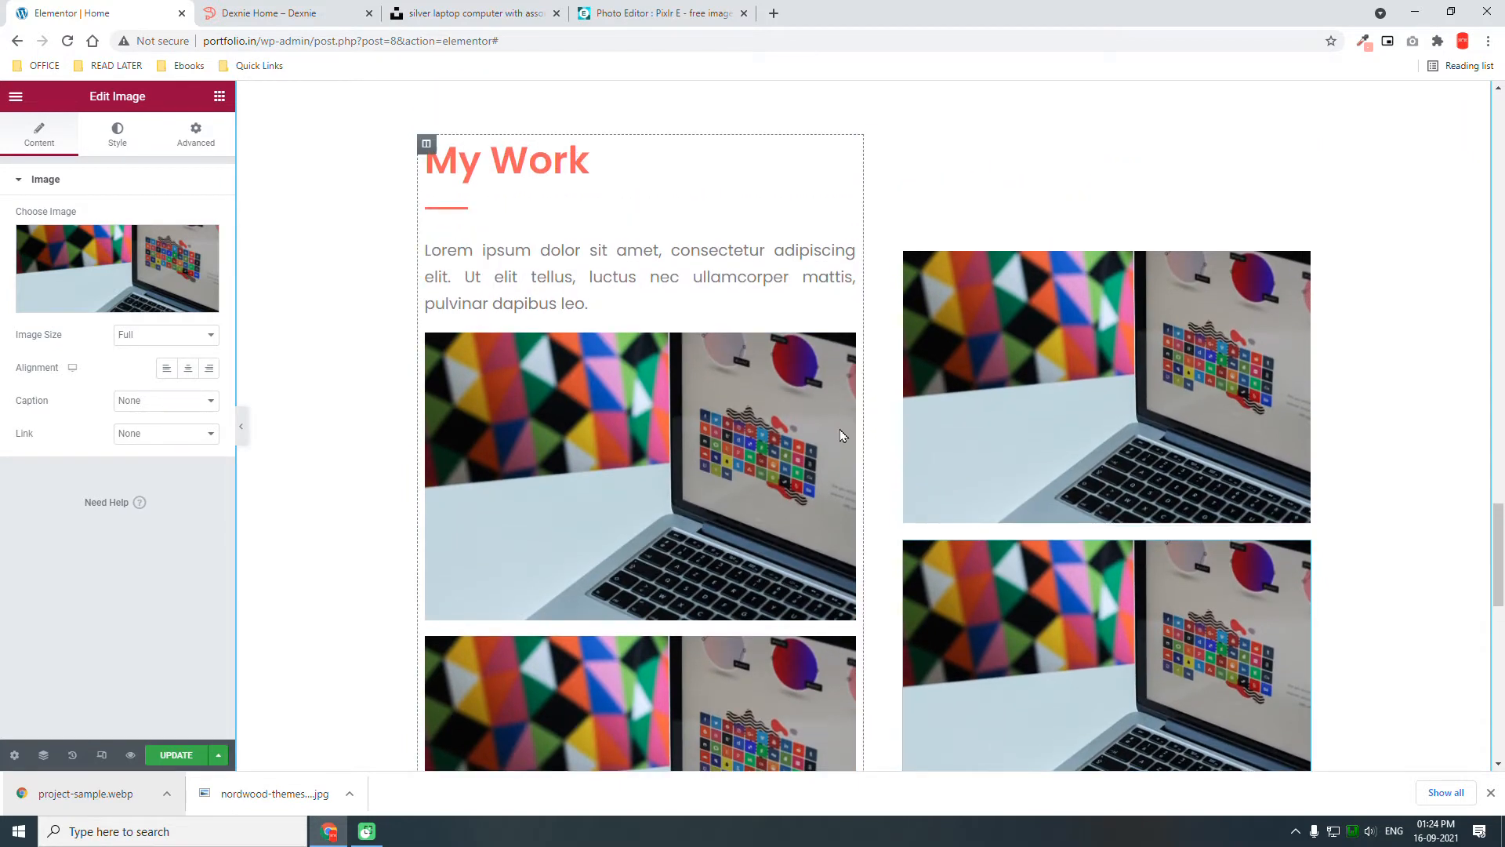
# - Check the reference page's portfolio layout, and copy the My Work paragraph to below the images in the second column
pyautogui.click(323, 9)
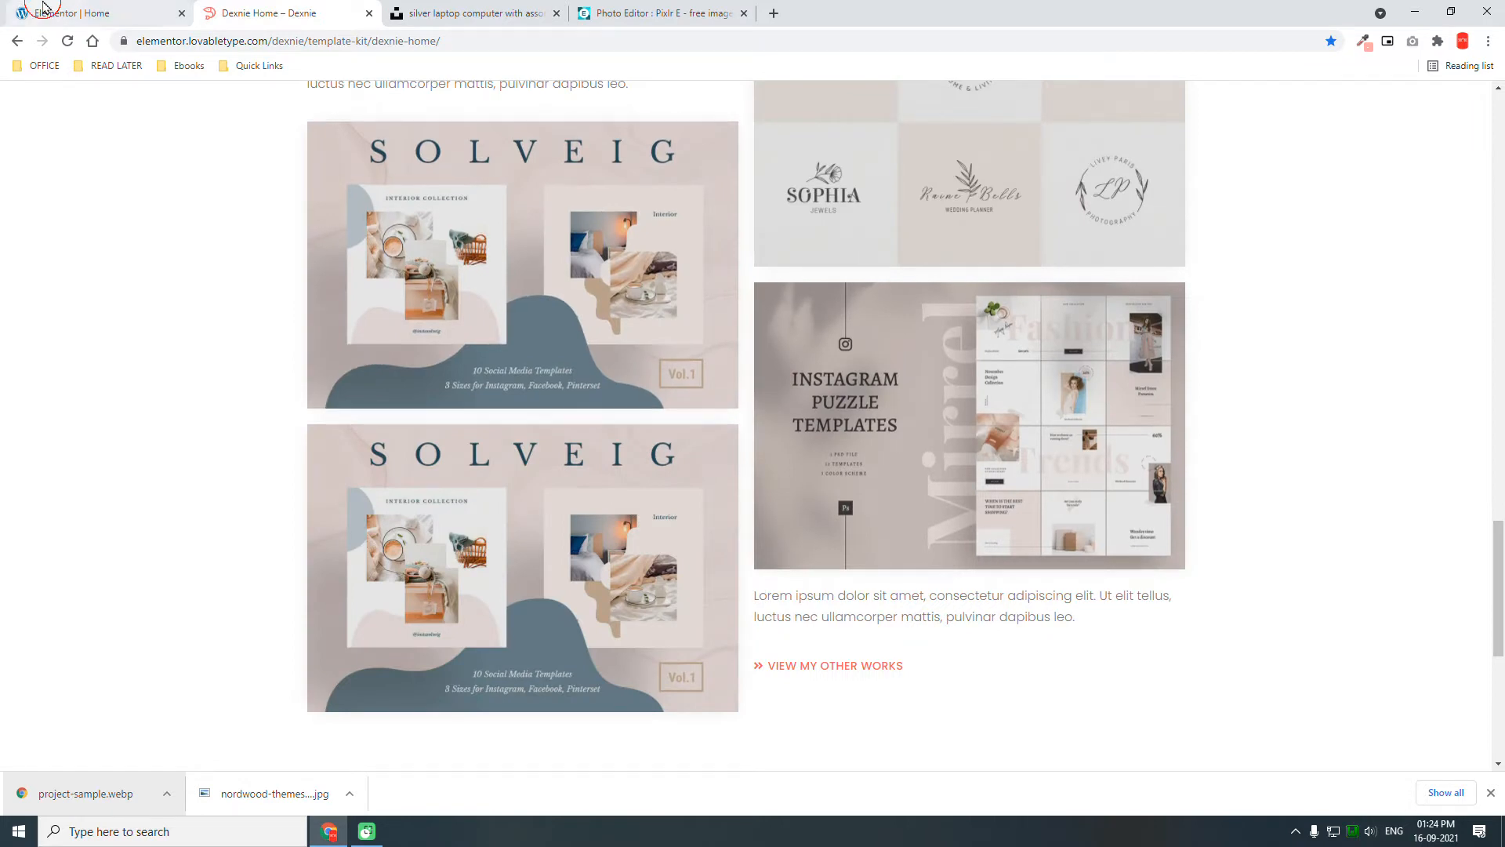
pyautogui.click(102, 13)
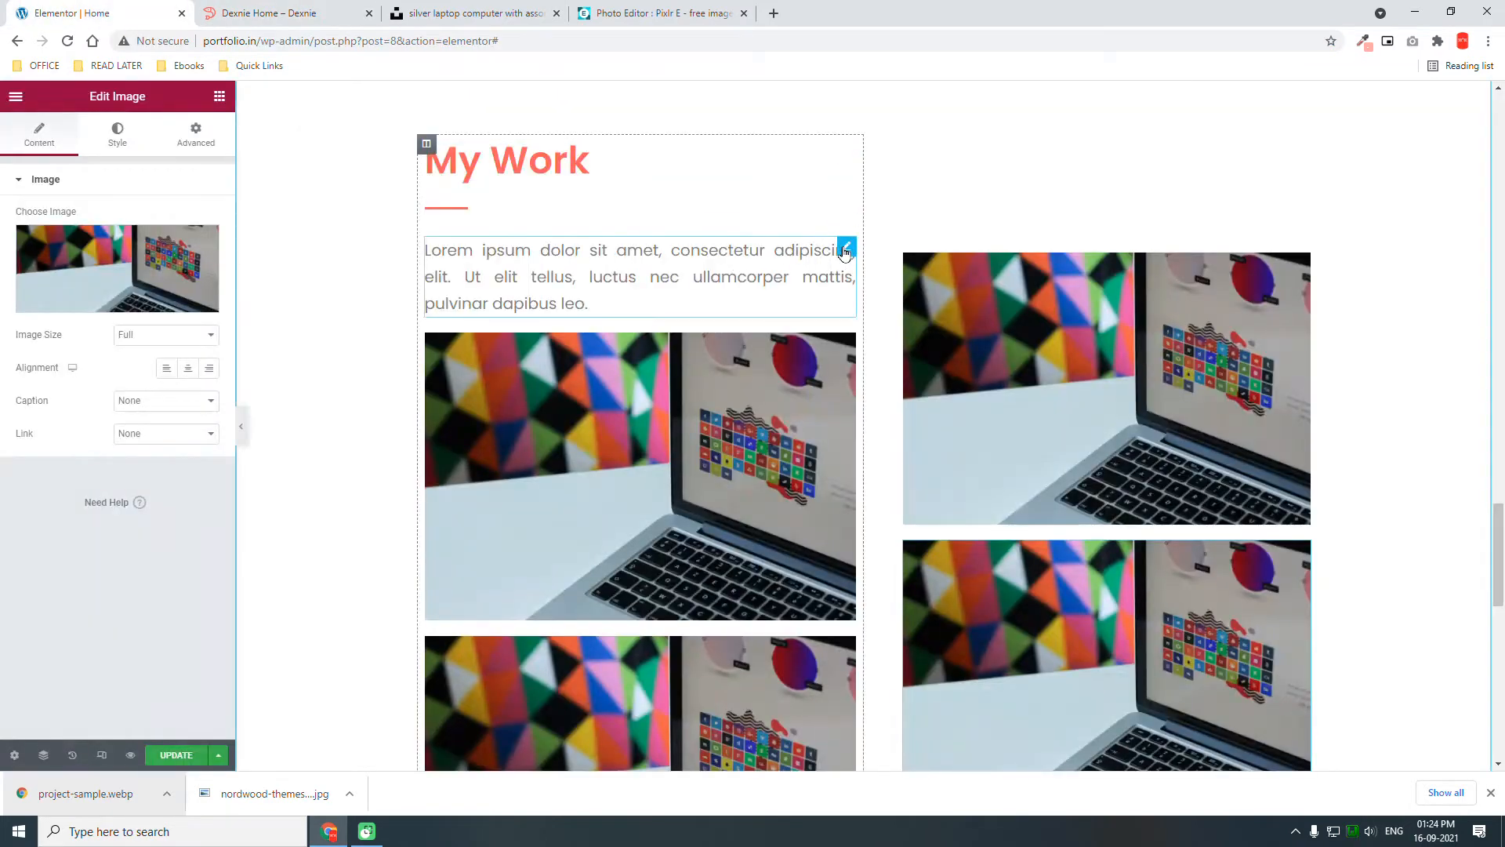
pyautogui.rightClick(844, 252)
pyautogui.click(885, 315)
pyautogui.scroll(-4, 886, 321)
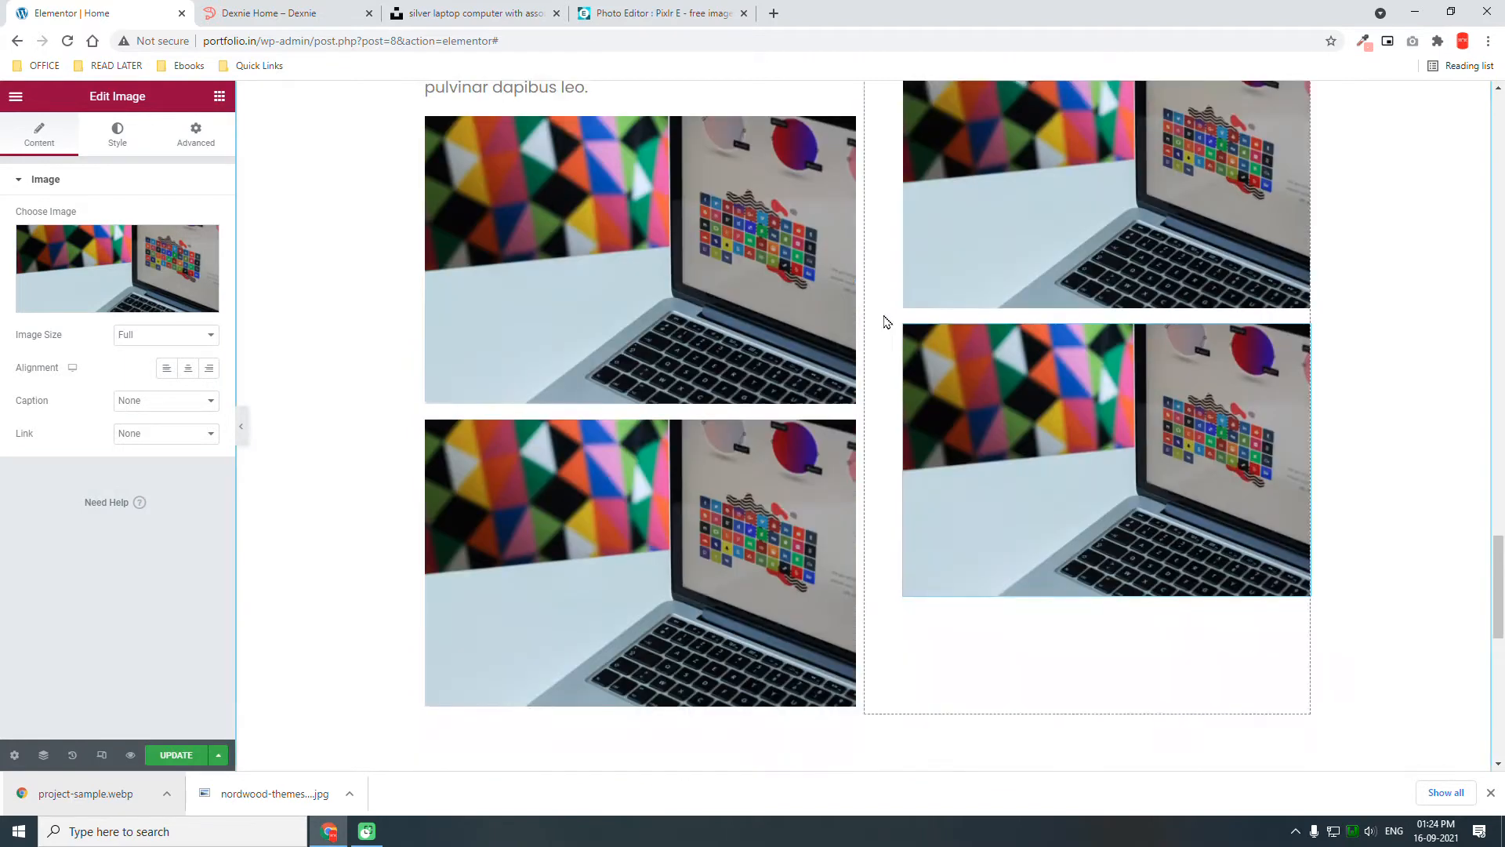
pyautogui.rightClick(1028, 533)
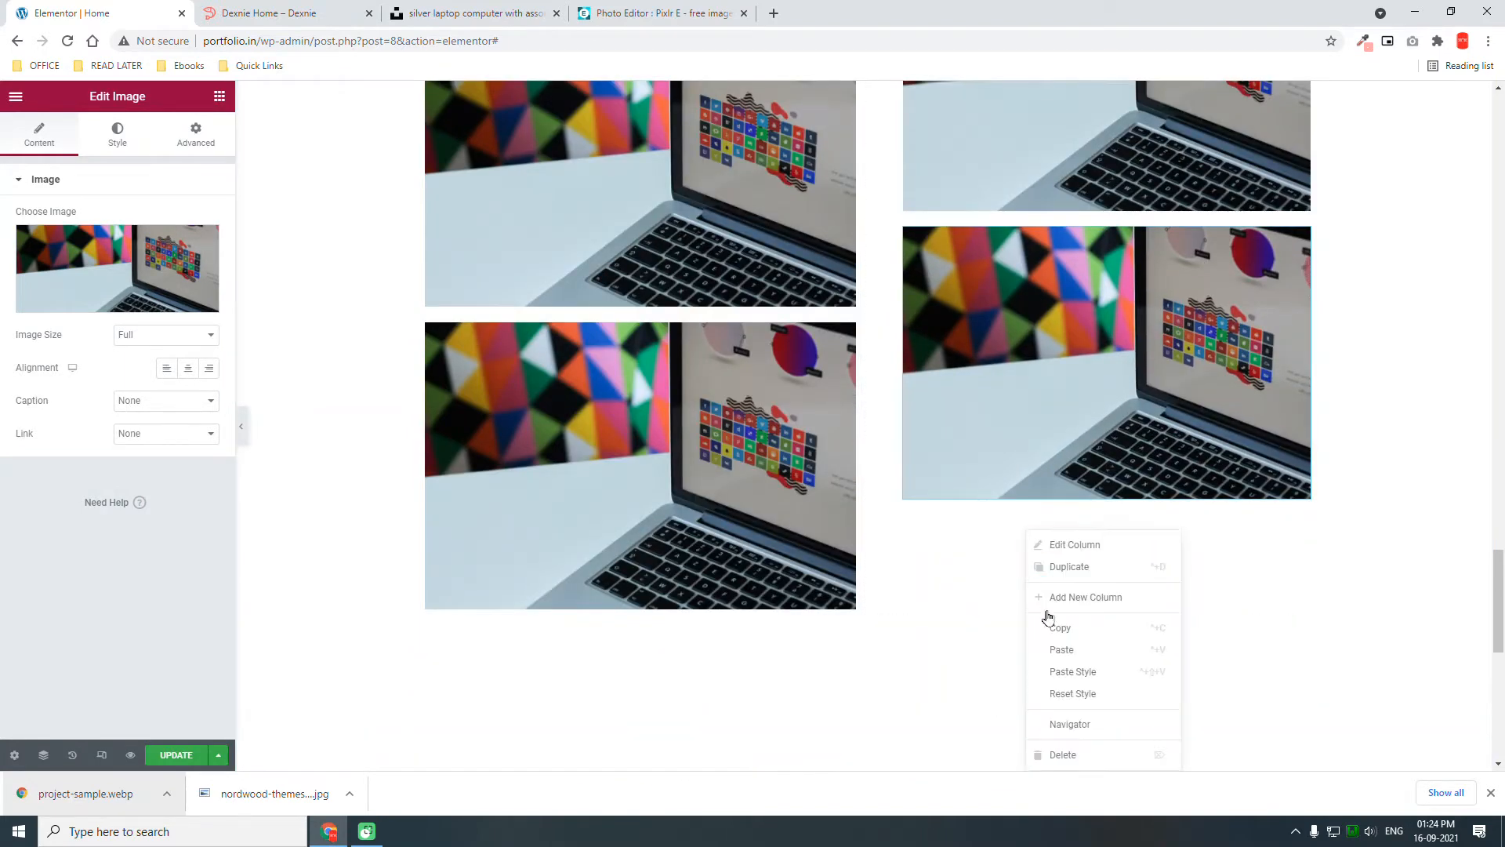
pyautogui.click(1070, 651)
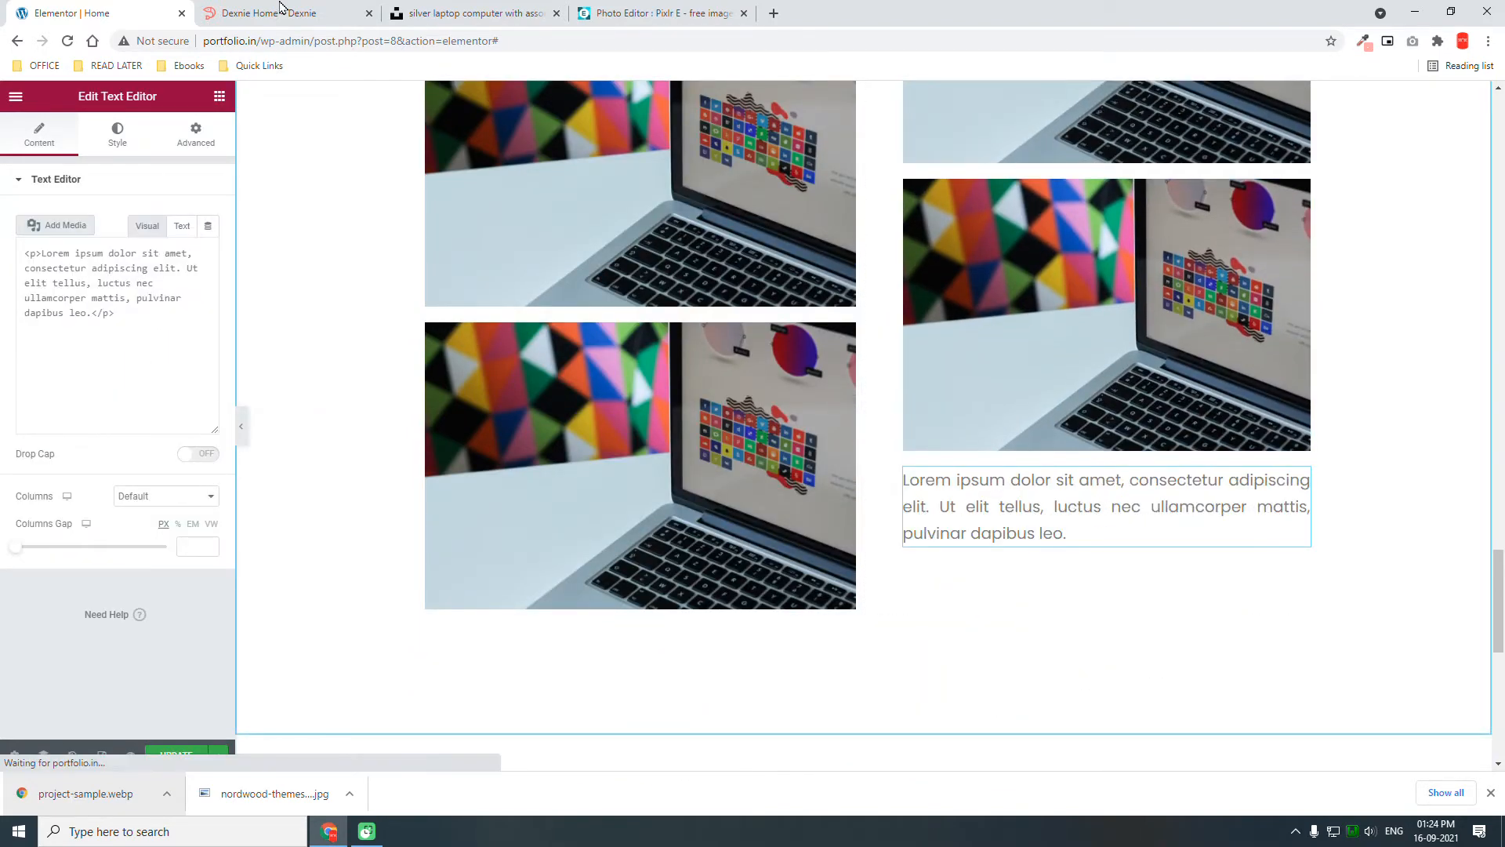
# - Review the link under the reference page's portfolio images, and add a Button widget below the second column's paragraph
pyautogui.click(286, 13)
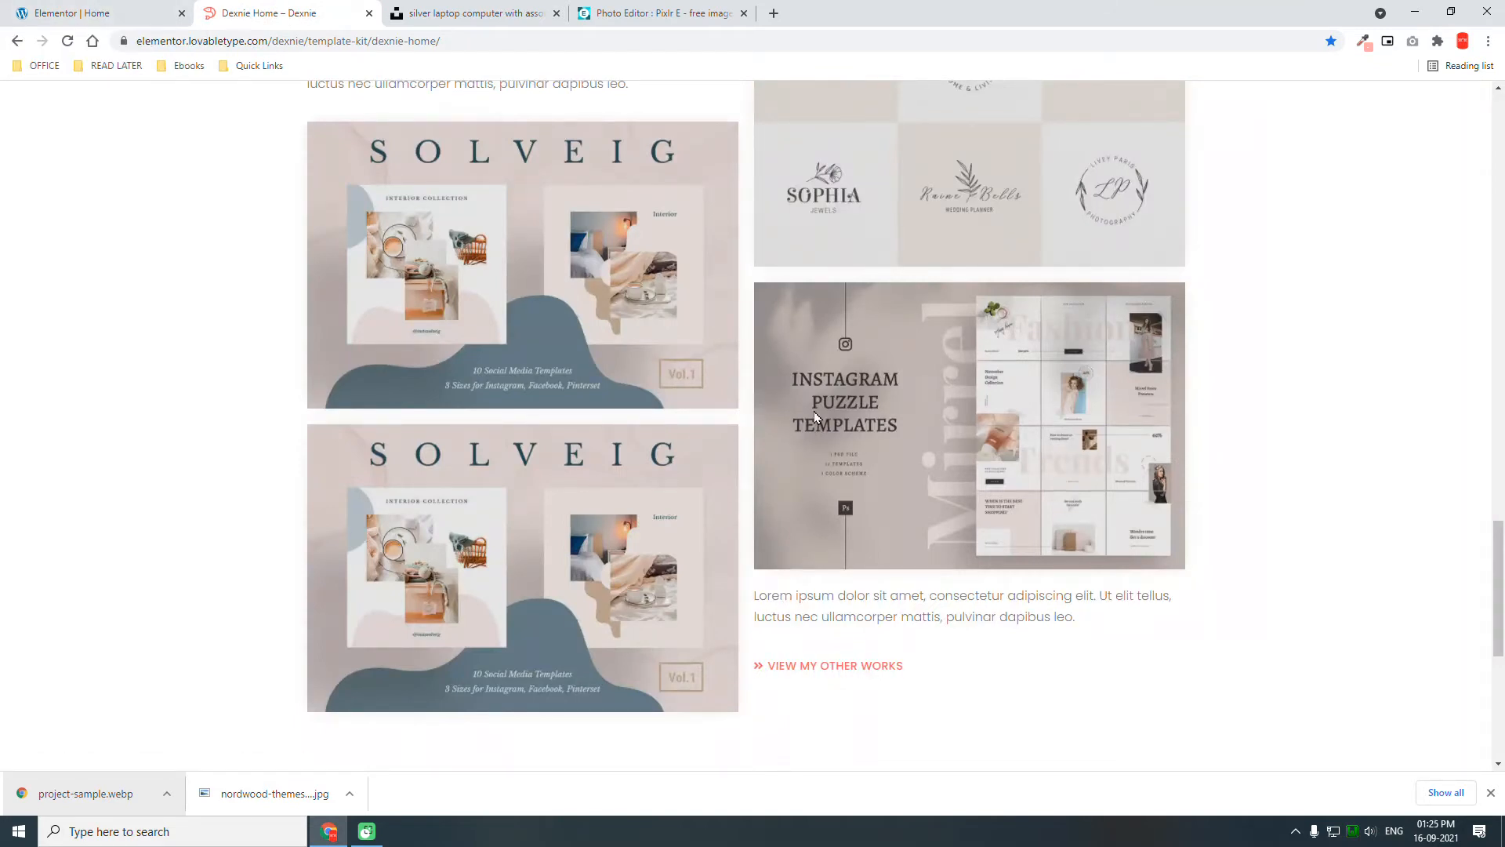
pyautogui.scroll(1, 815, 417)
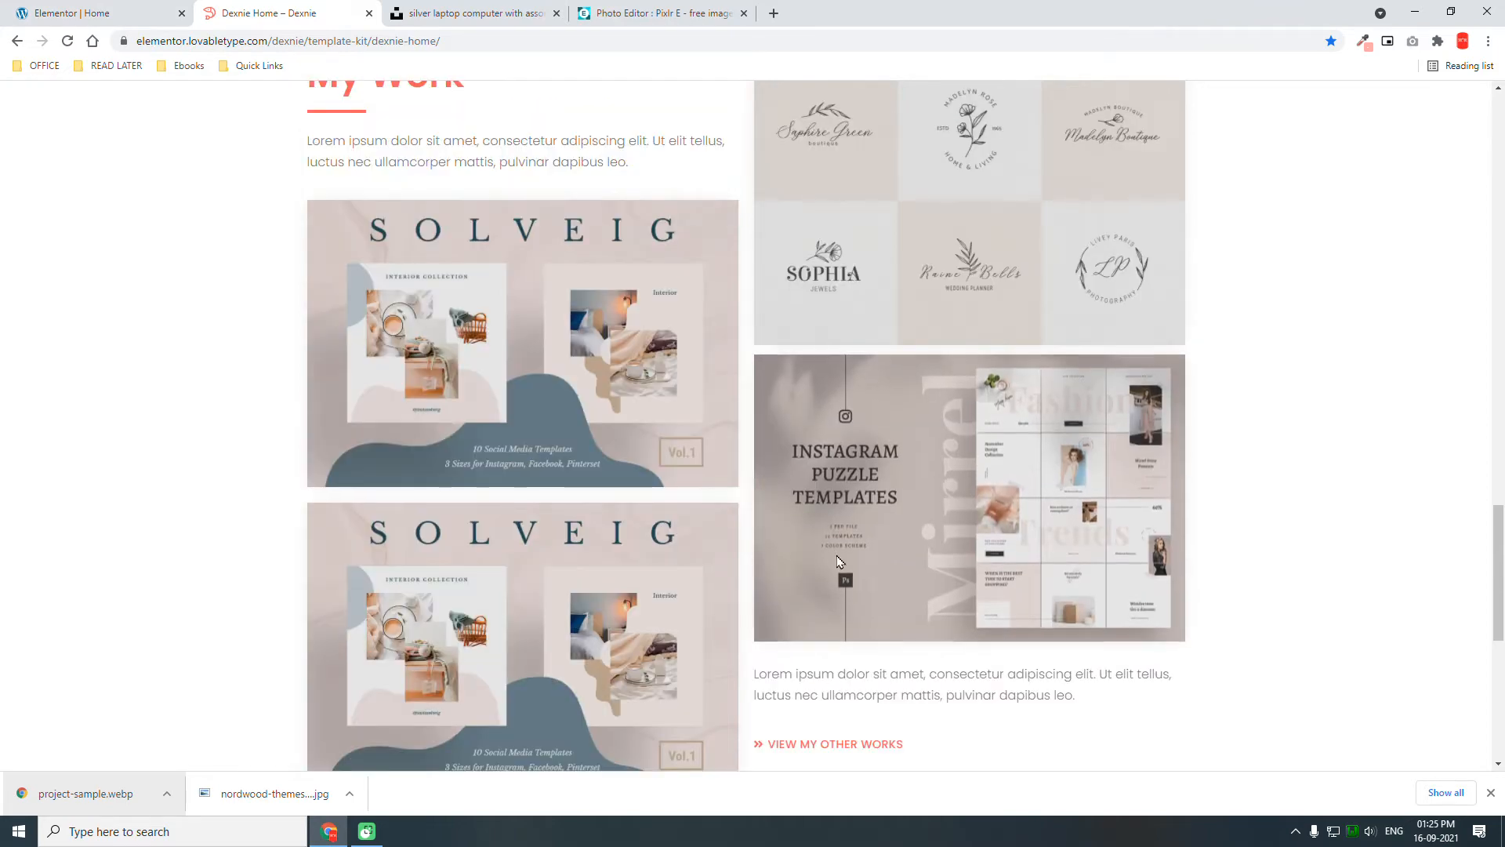
pyautogui.click(116, 8)
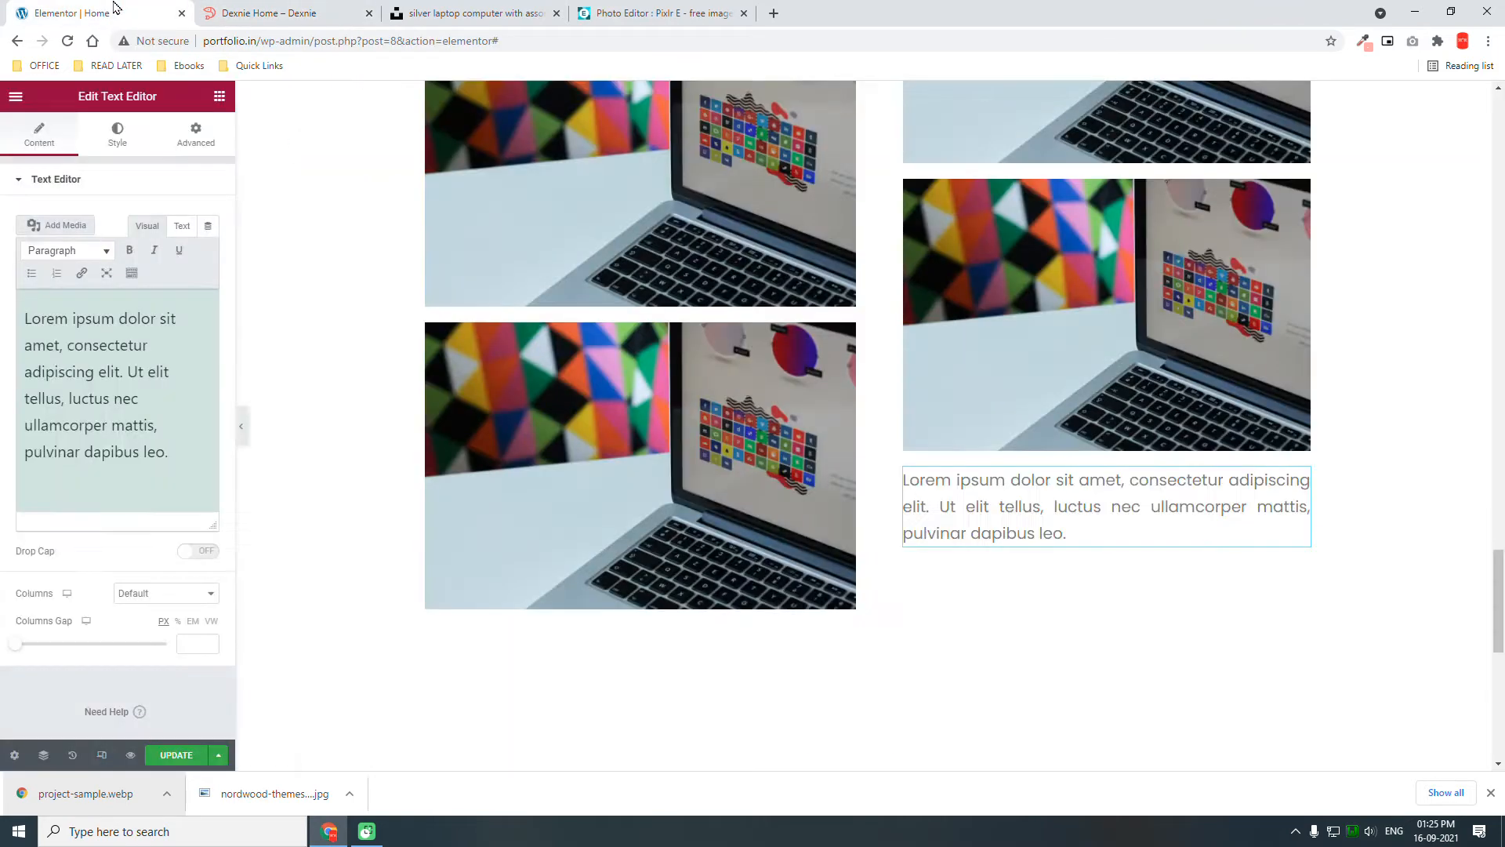
pyautogui.click(221, 97)
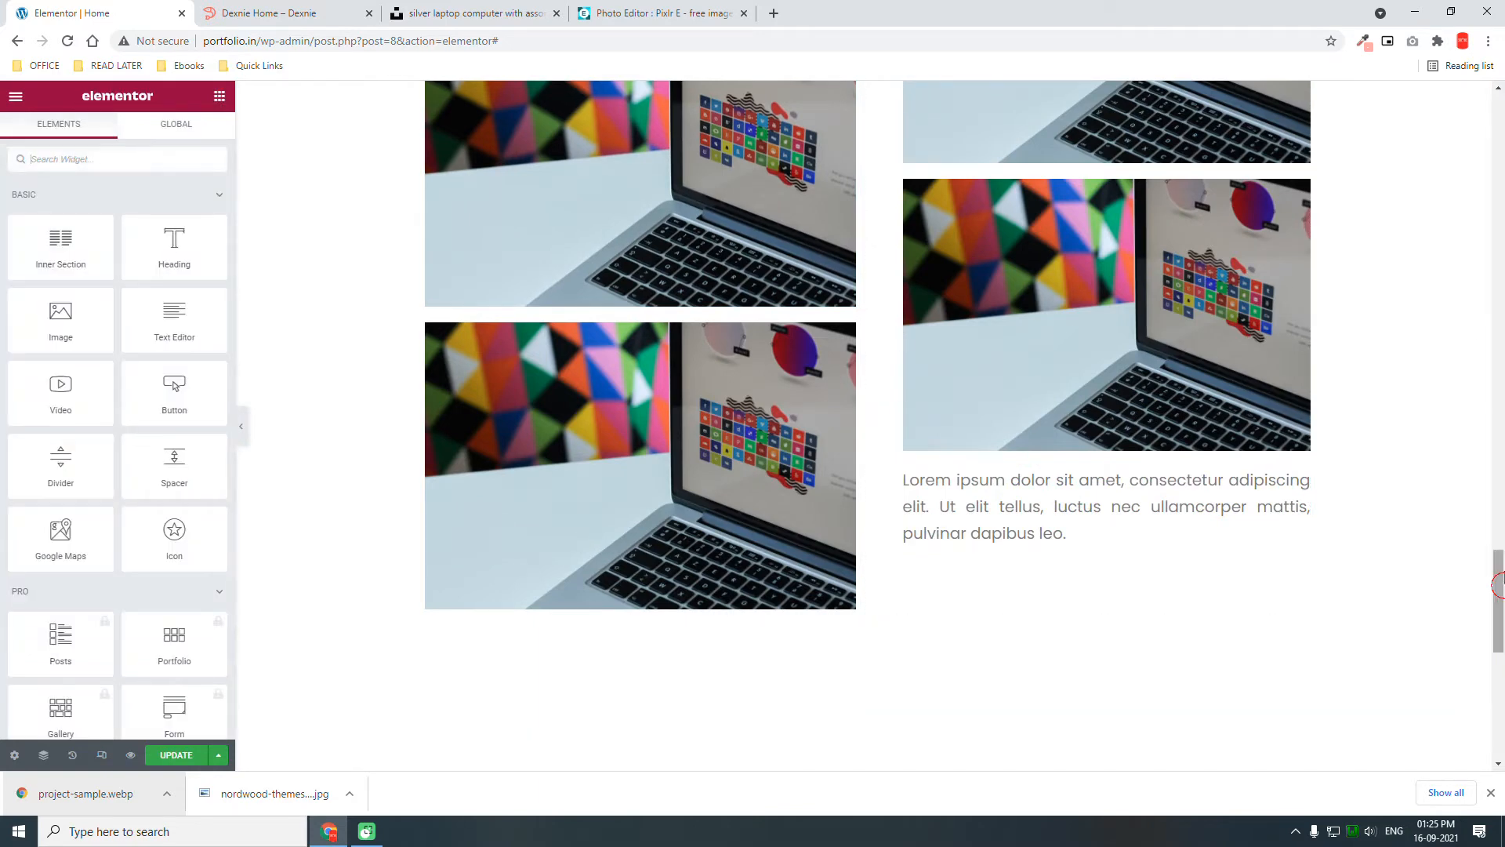
pyautogui.moveTo(1499, 564); pyautogui.dragTo(1501, 644)
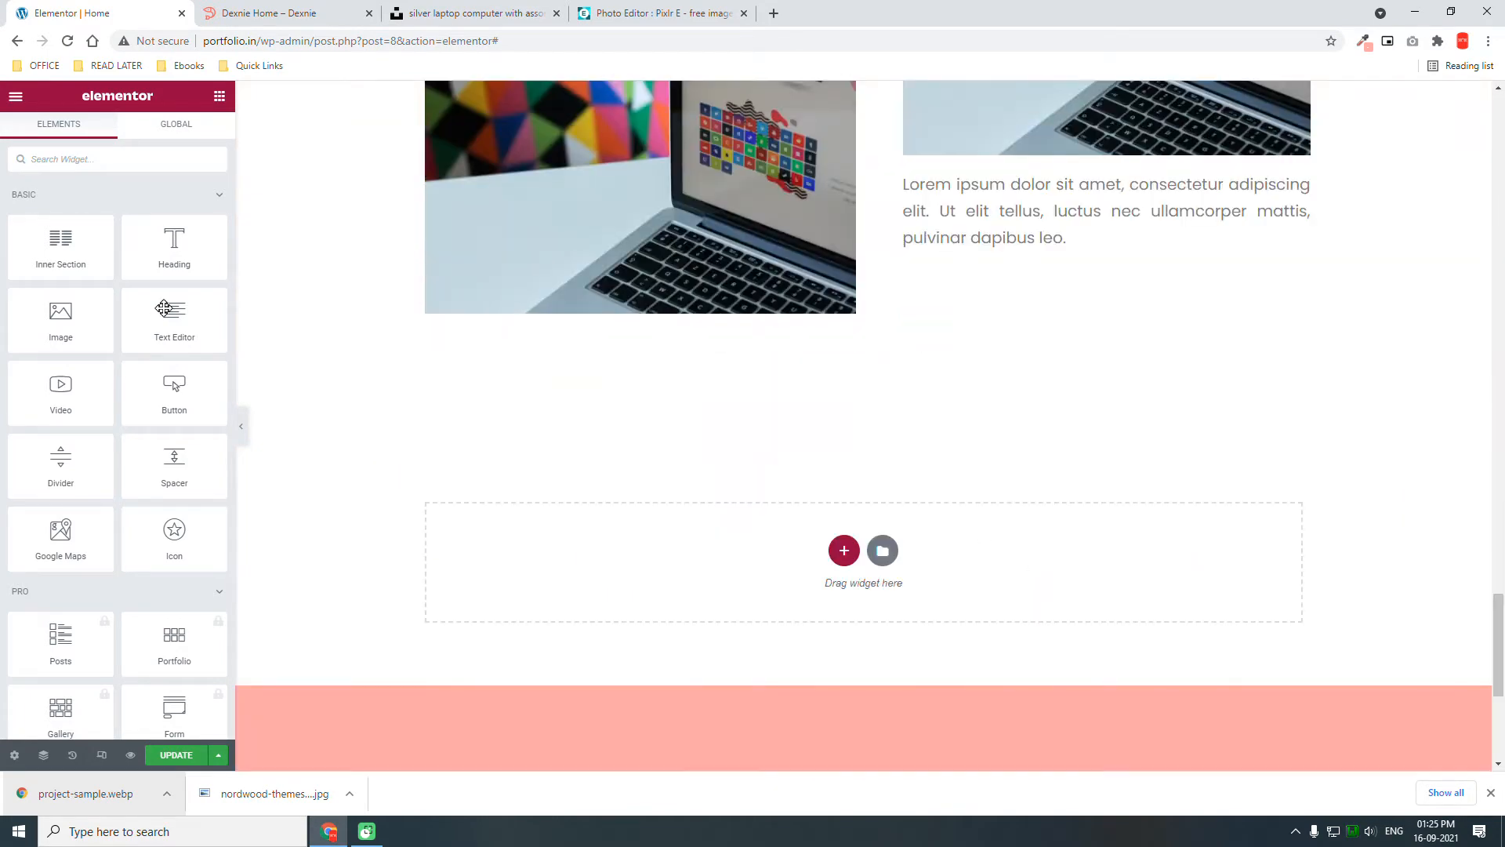
pyautogui.moveTo(167, 389); pyautogui.dragTo(1082, 249)
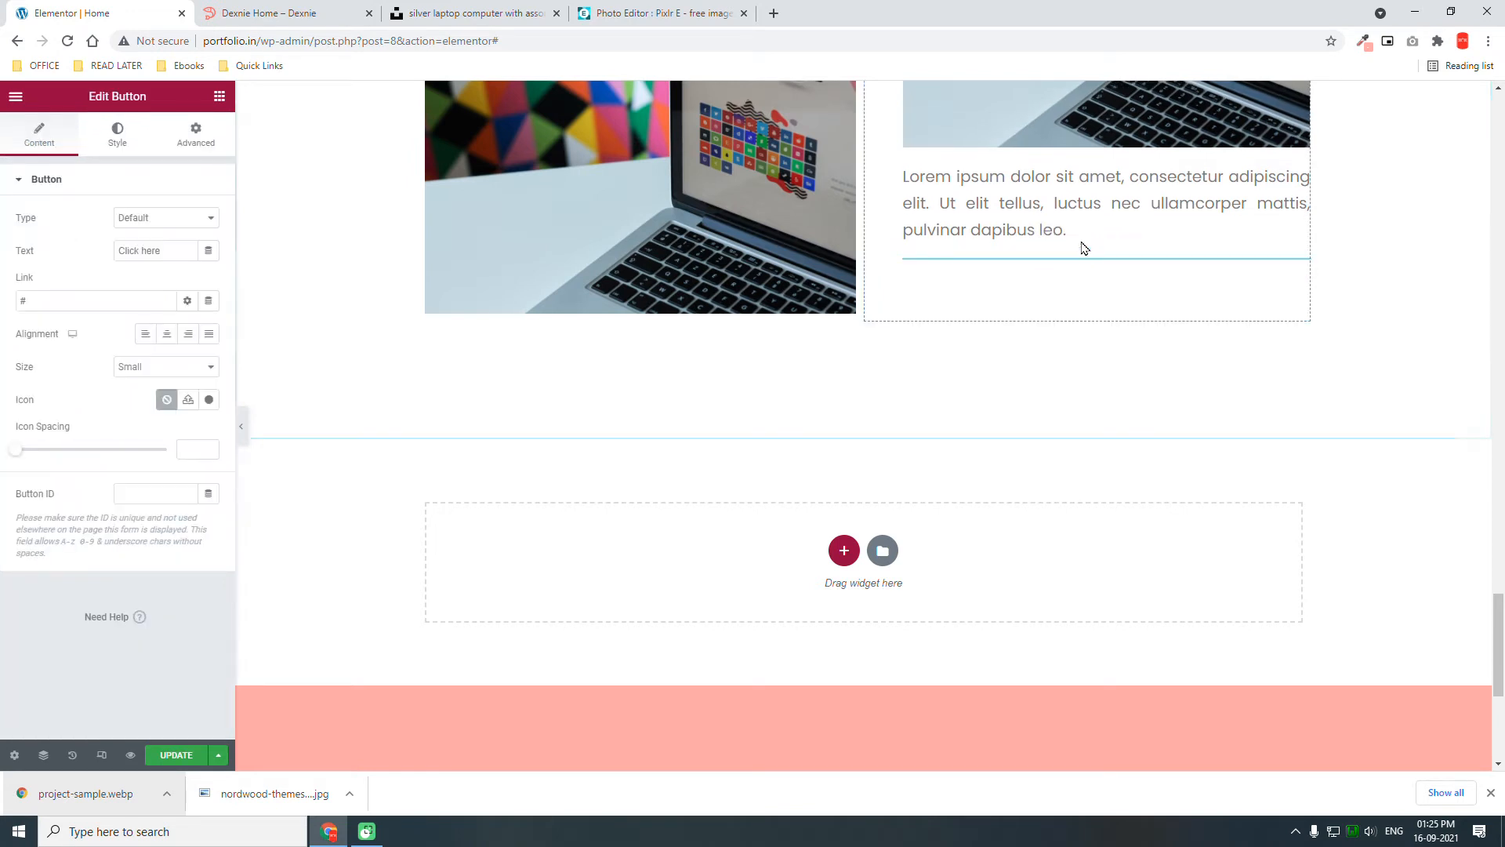
# - Search the icon library for right-pointing icons and insert the double right angle icon into the button
pyautogui.click(210, 401)
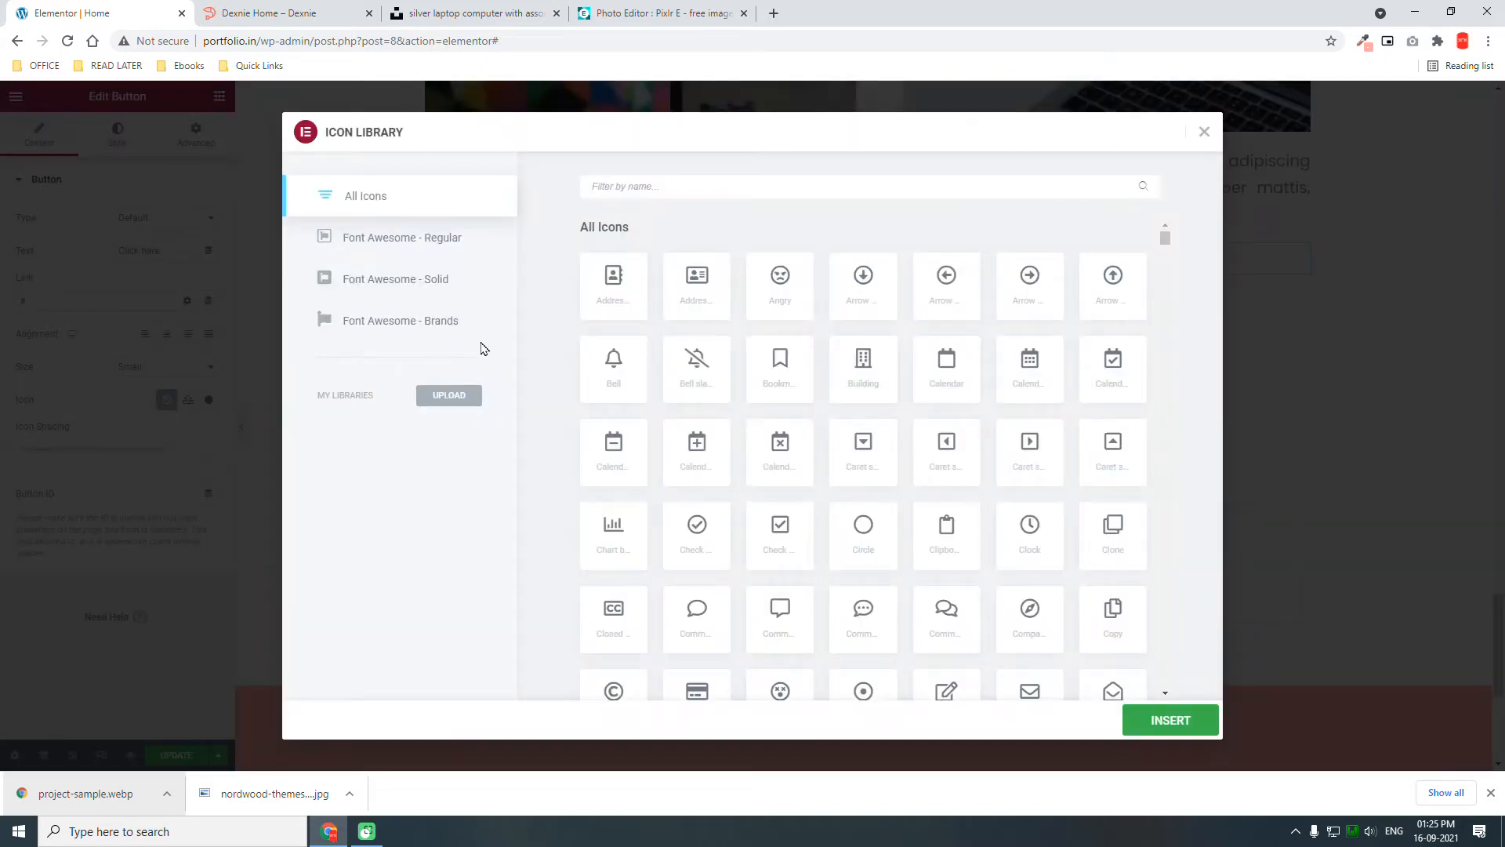
pyautogui.click(646, 189)
pyautogui.write('righ')
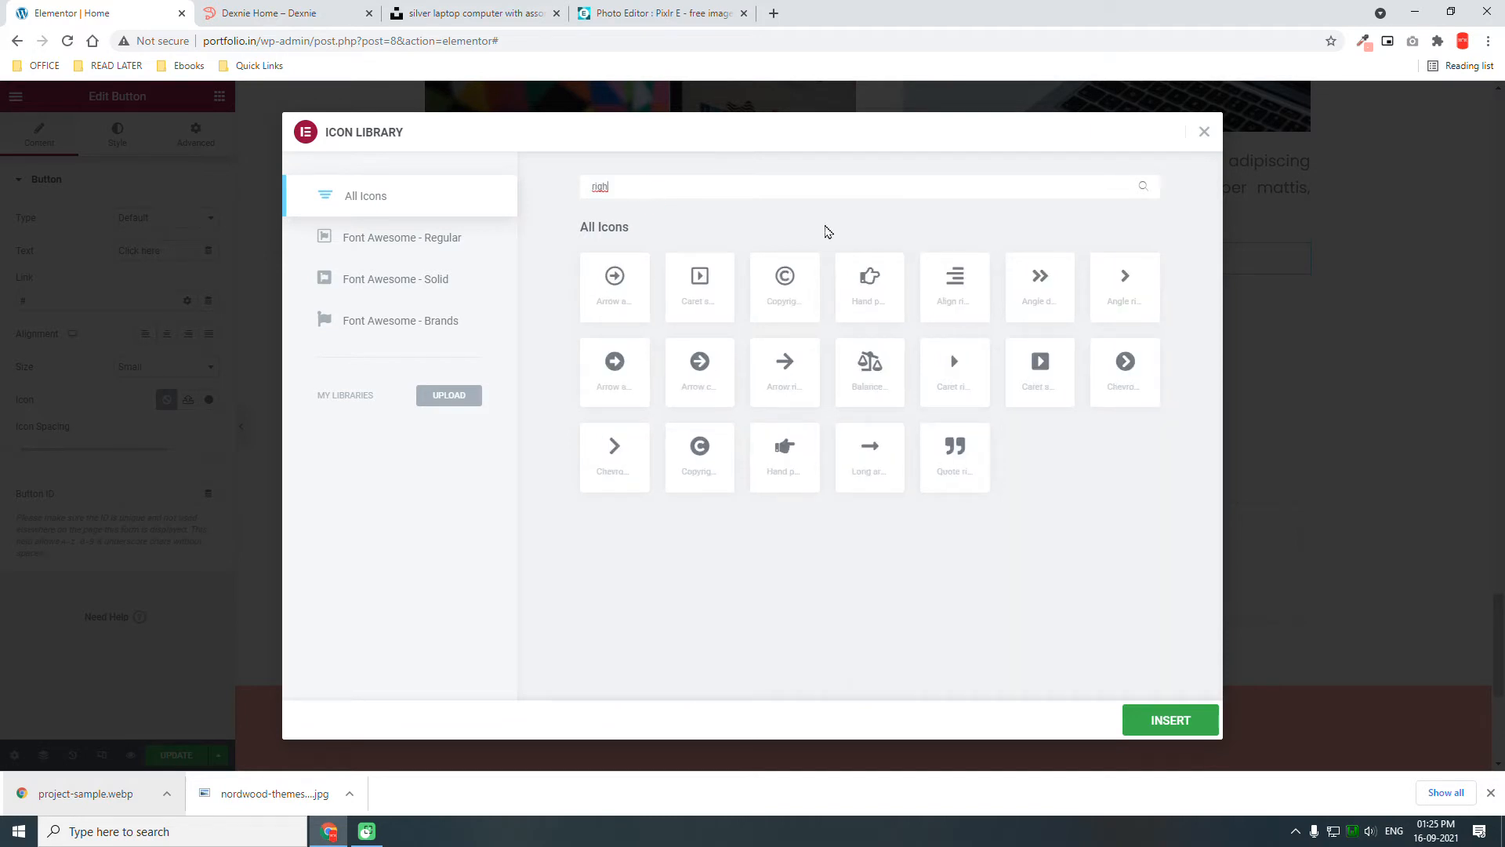
pyautogui.click(1041, 283)
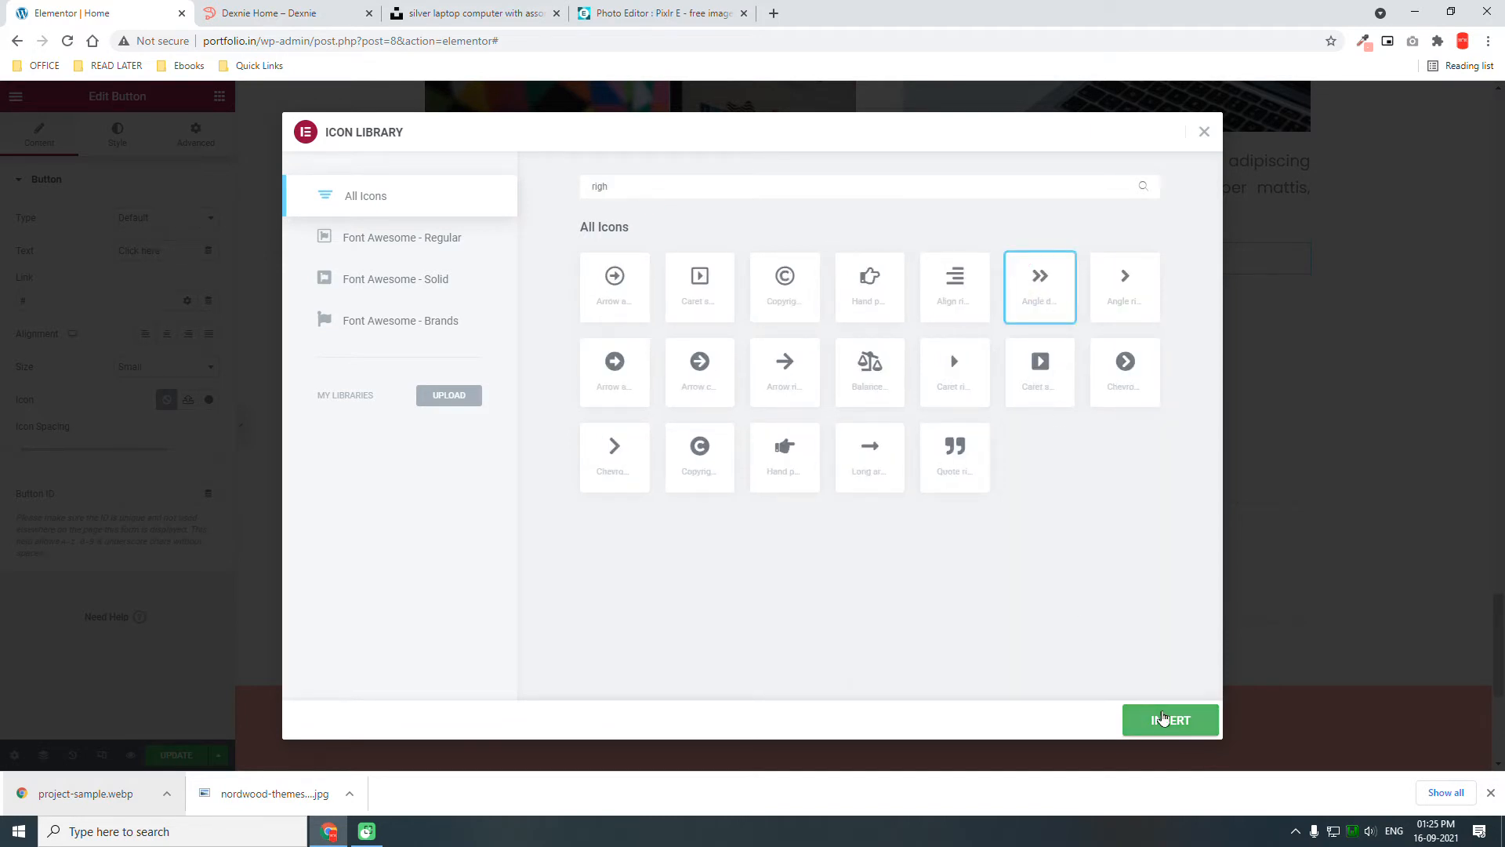
pyautogui.click(1162, 718)
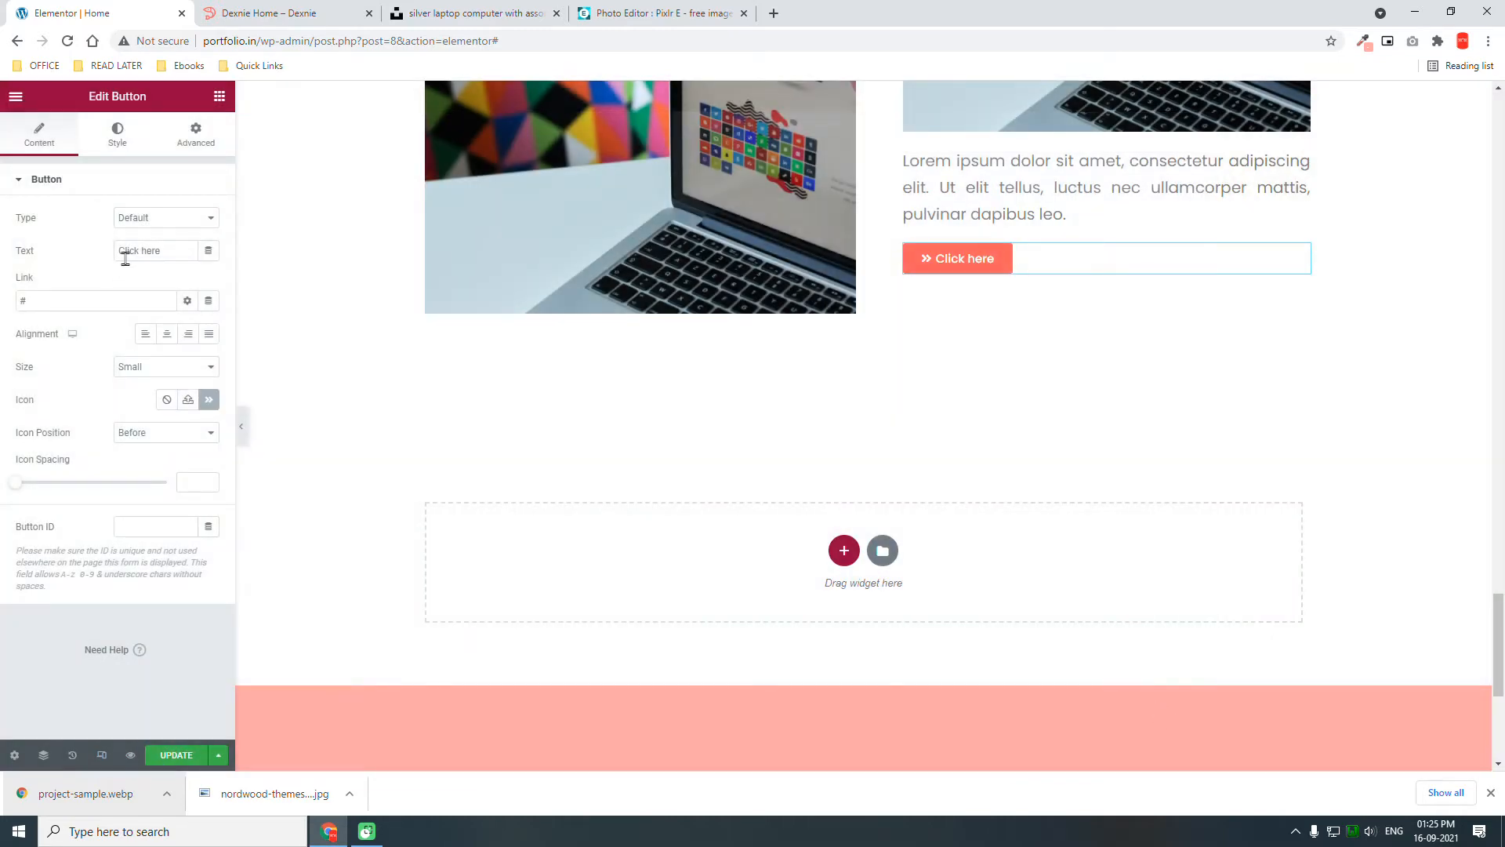
# - Set the button text to VIEW MY OTHER WORKS, matching the reference page's wording
pyautogui.tripleClick(174, 245)
pyautogui.click(259, 12)
pyautogui.click(141, 13)
pyautogui.write('VIEW MY ')
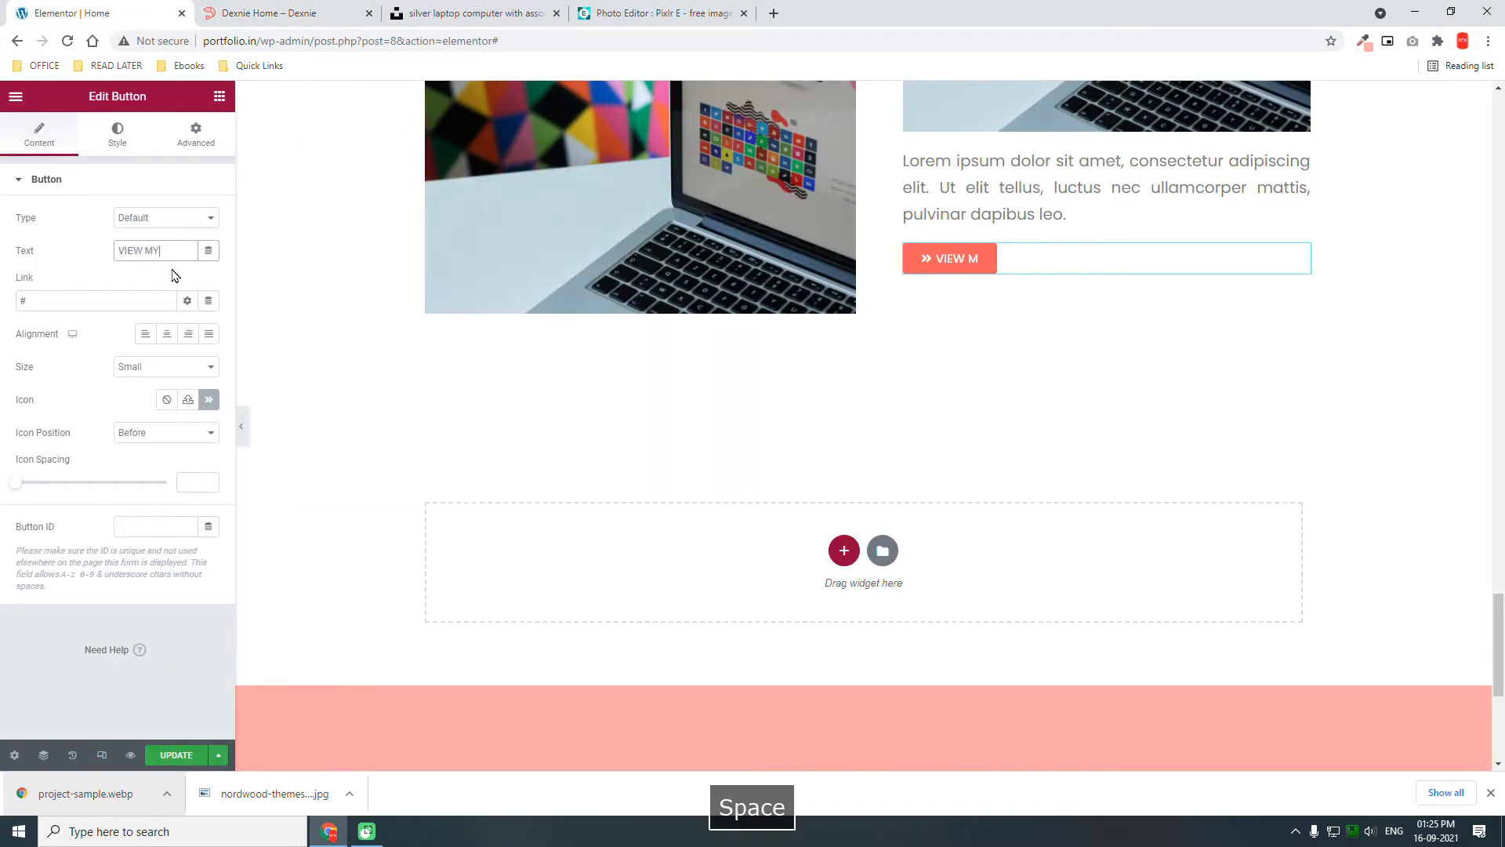
pyautogui.write('OTHER WORKS')
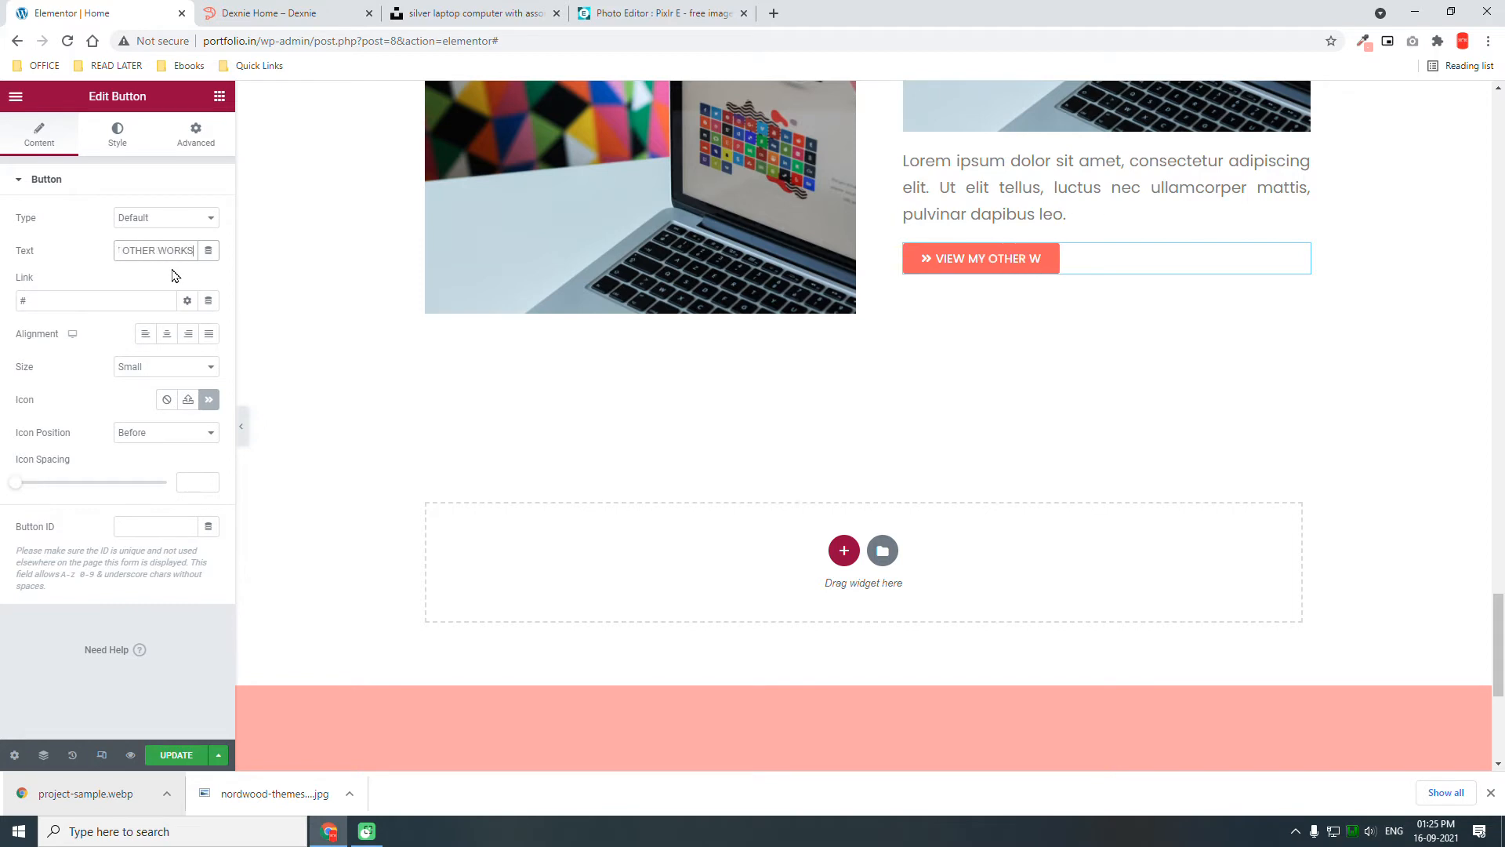
# - Replace the button's placeholder link with the Portfolio page
pyautogui.click(77, 301)
pyautogui.press('BackSpace')
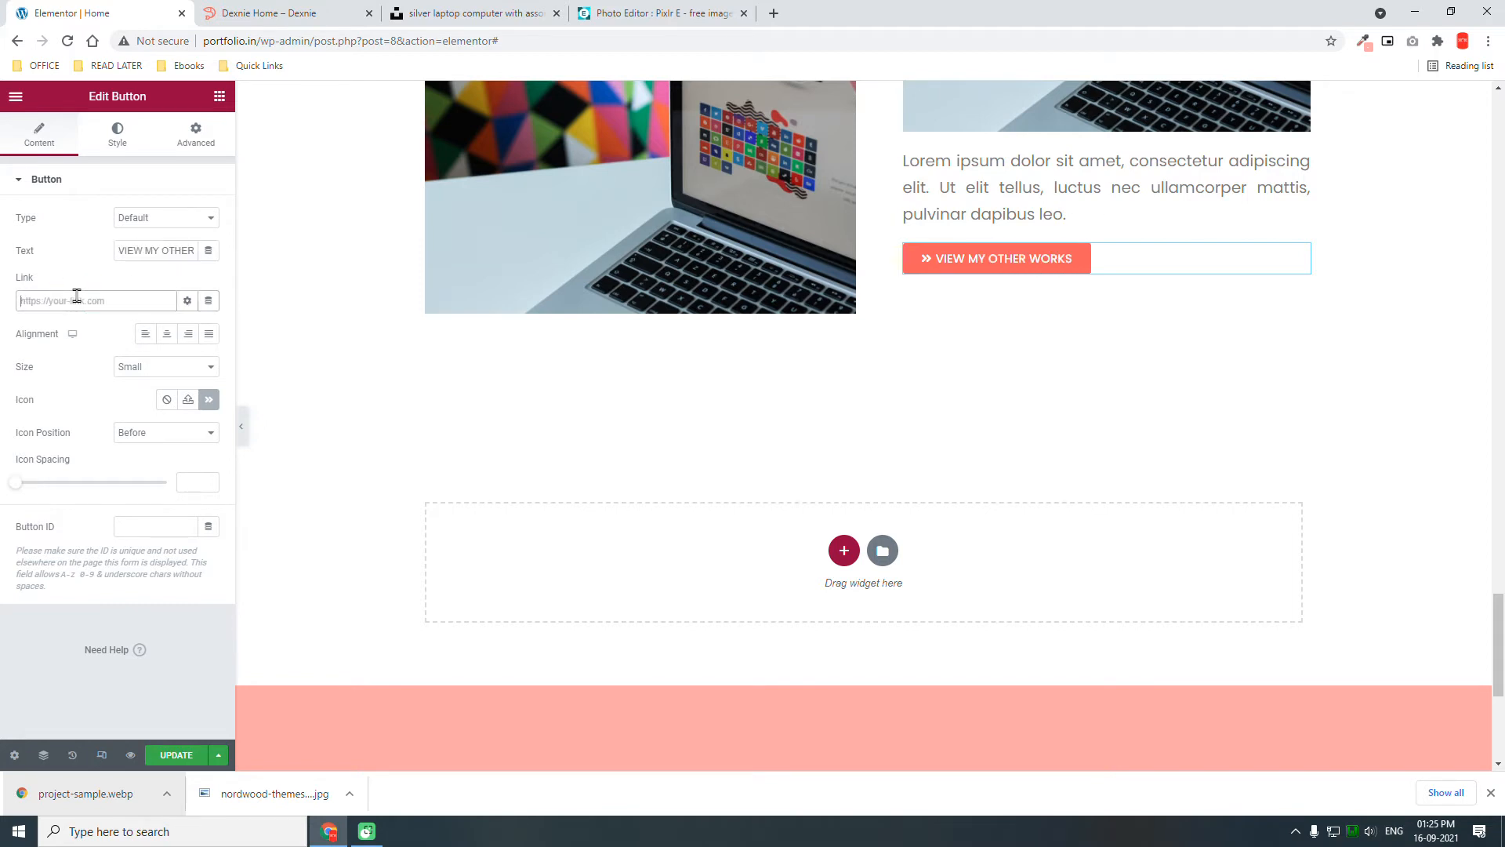
pyautogui.write('PORTFO')
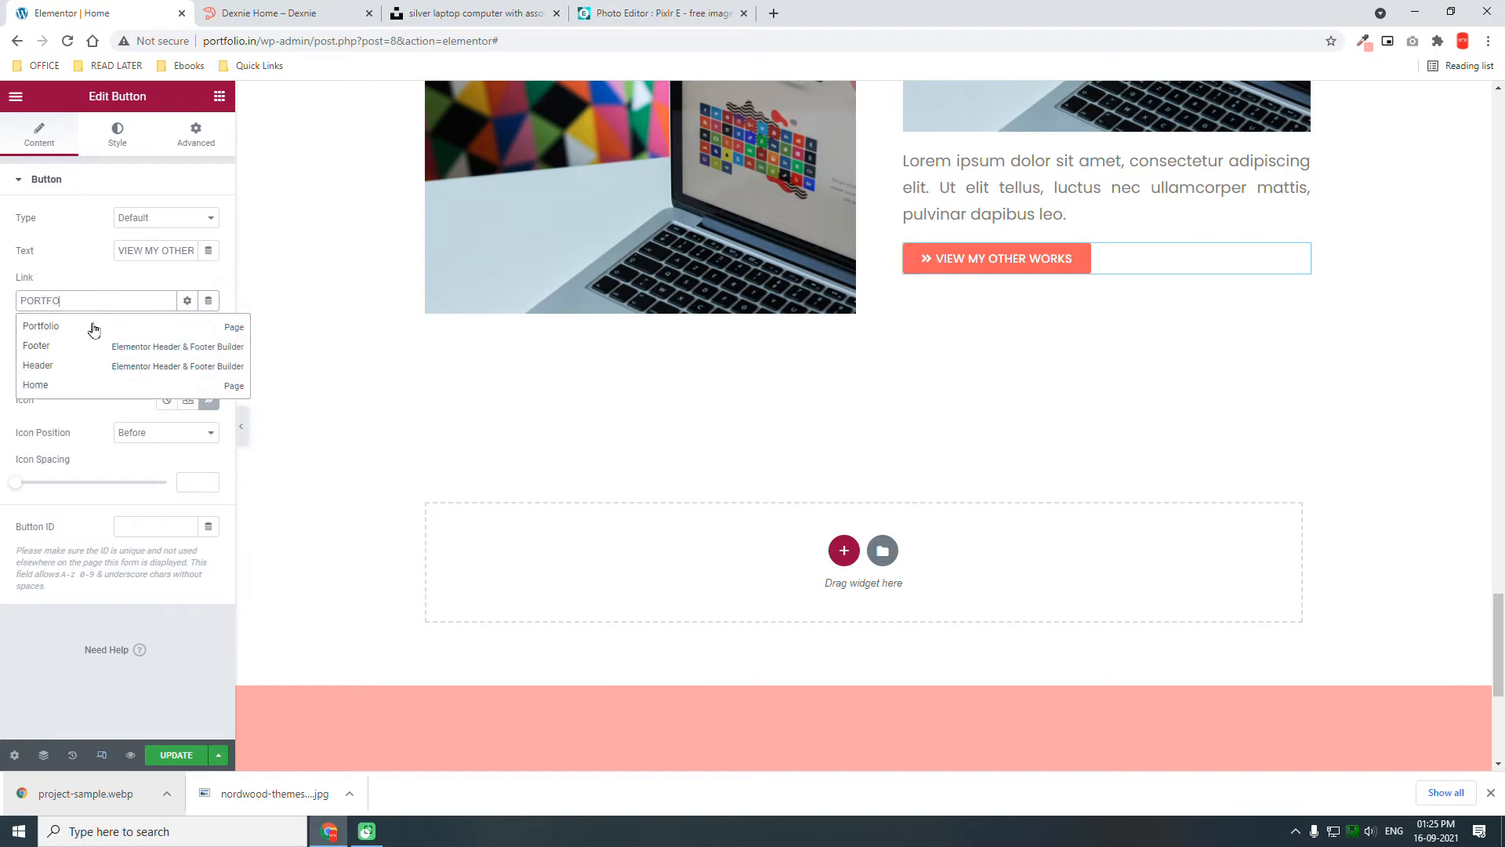
pyautogui.click(95, 328)
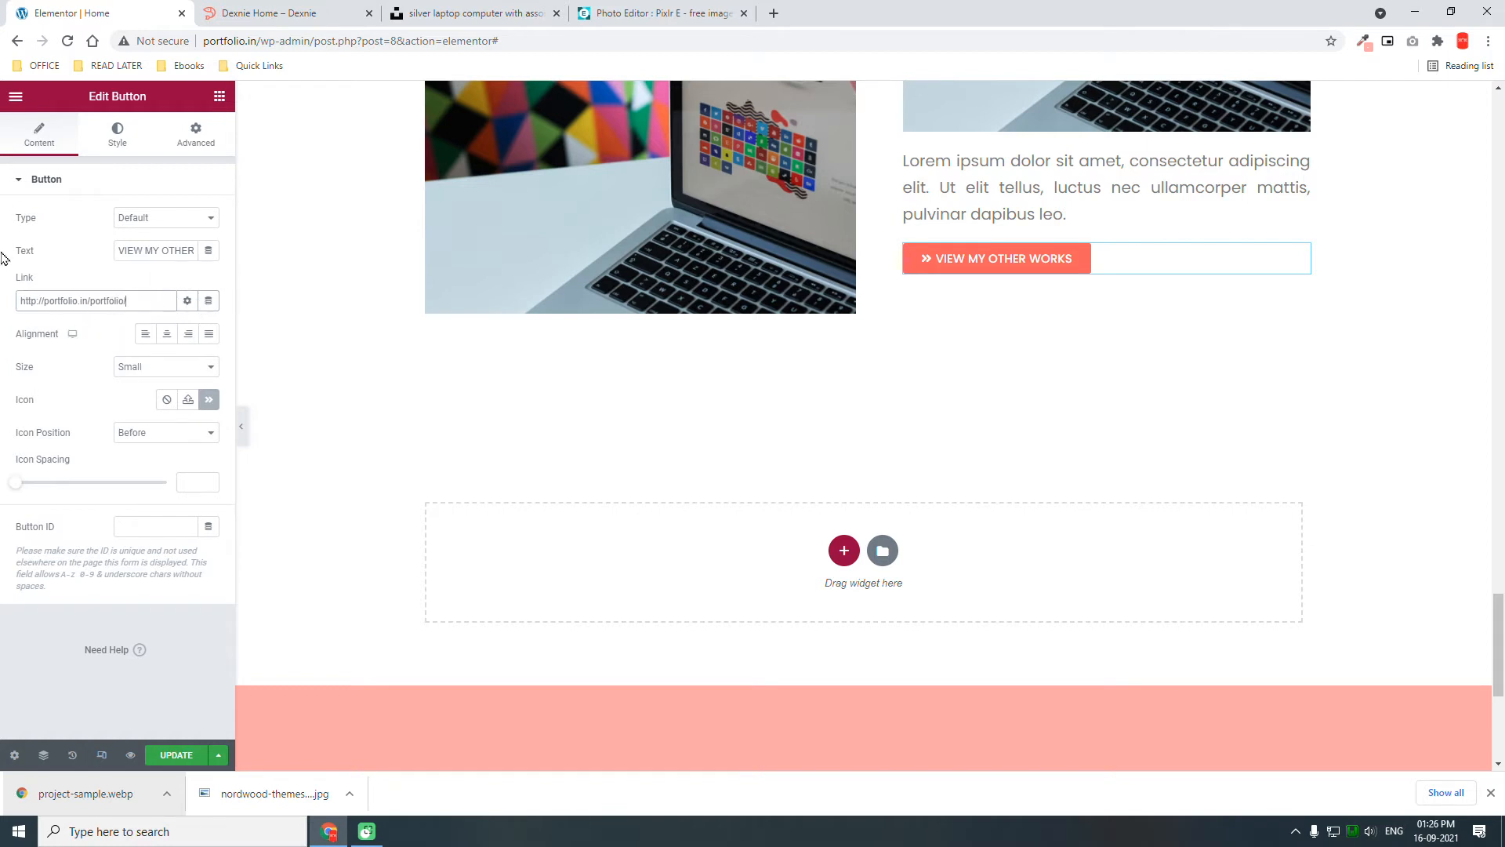
# - Make the button's background colour fully transparent by setting it to #FB5B5B00
pyautogui.click(112, 144)
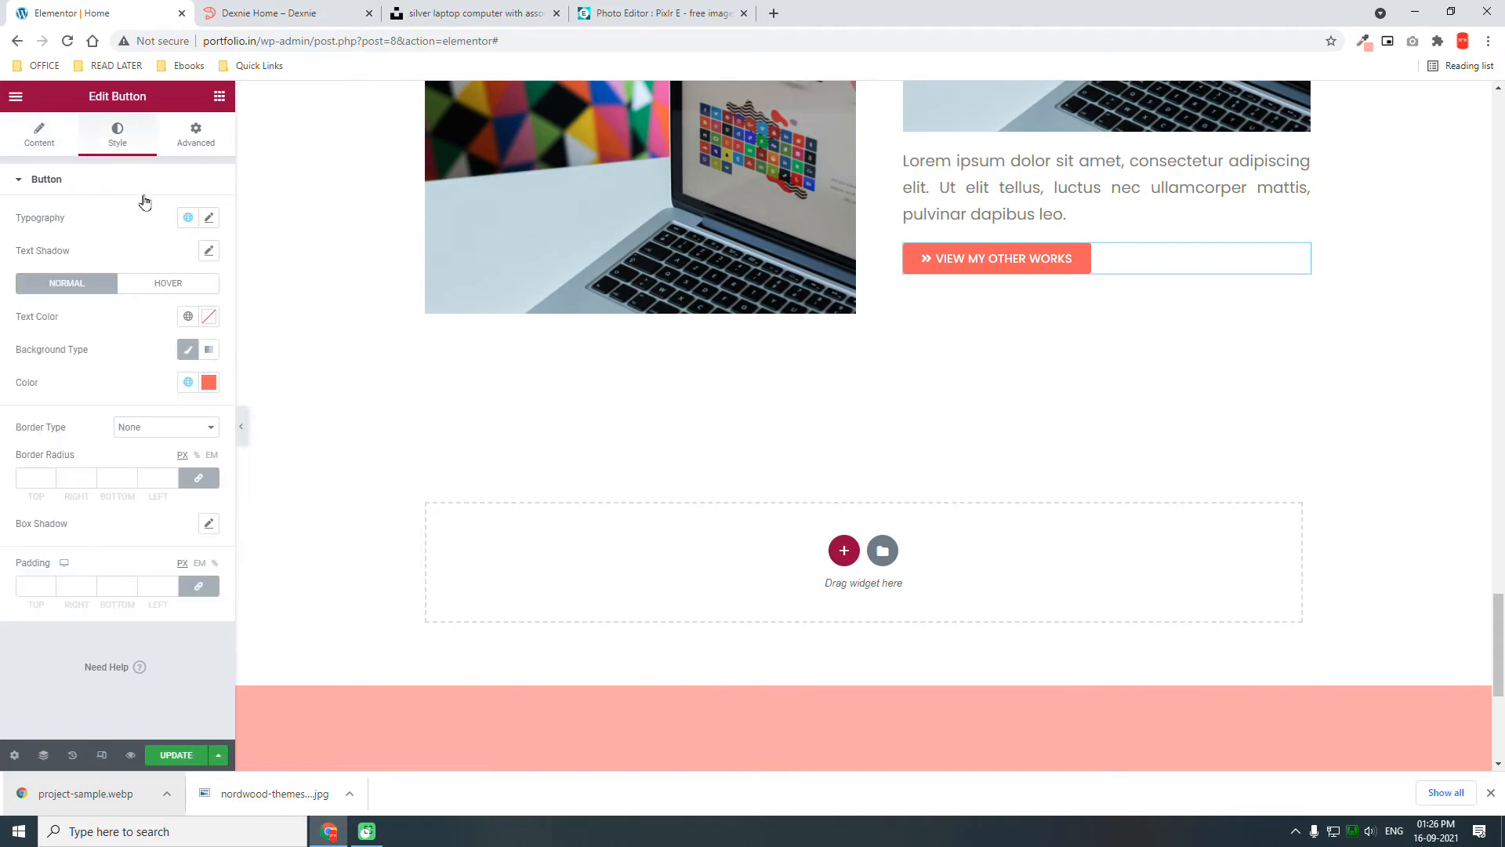
pyautogui.click(186, 384)
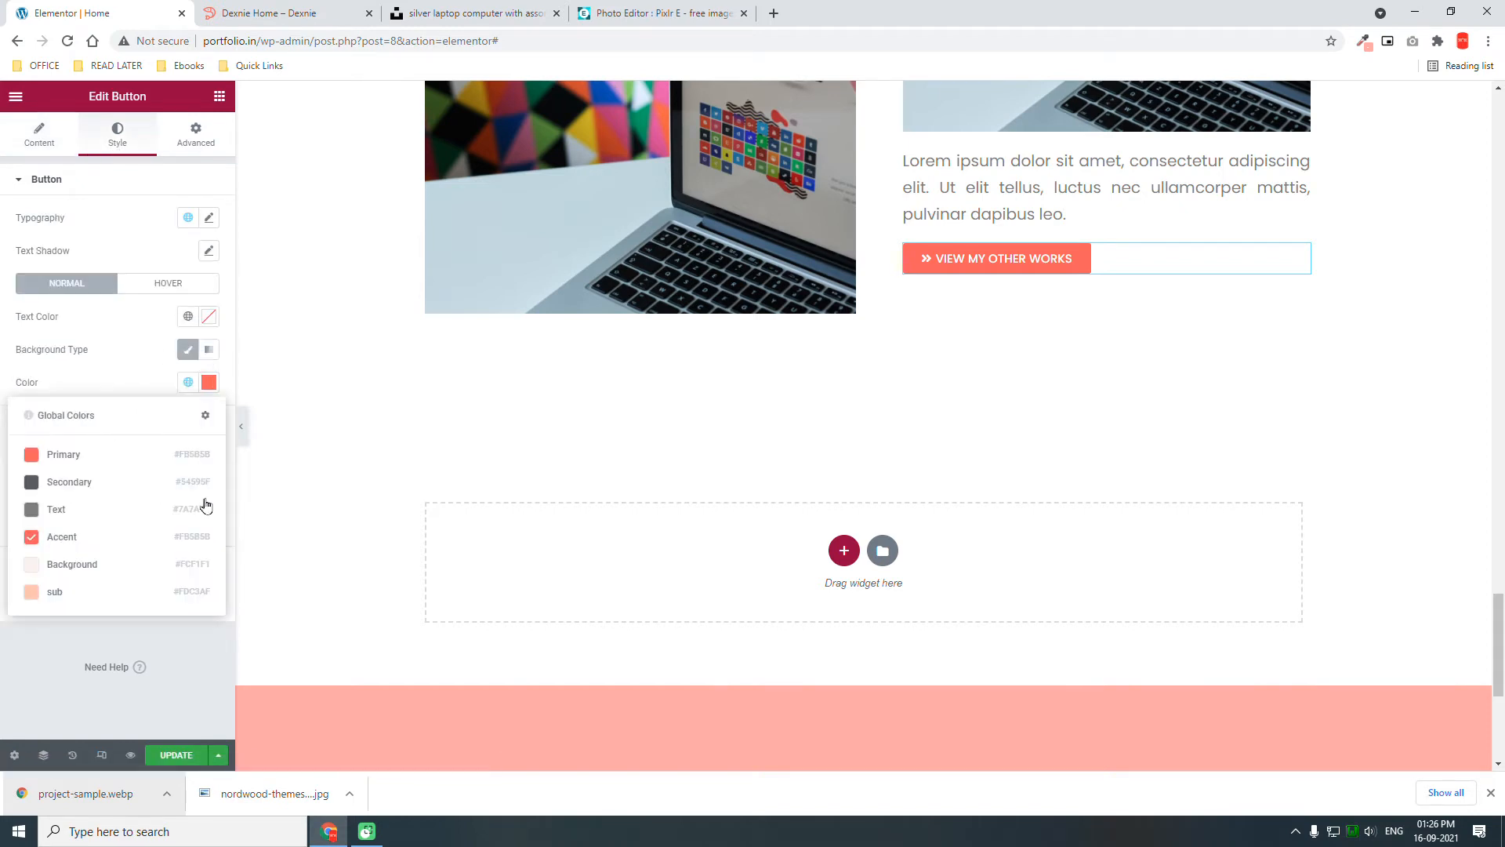
pyautogui.click(208, 382)
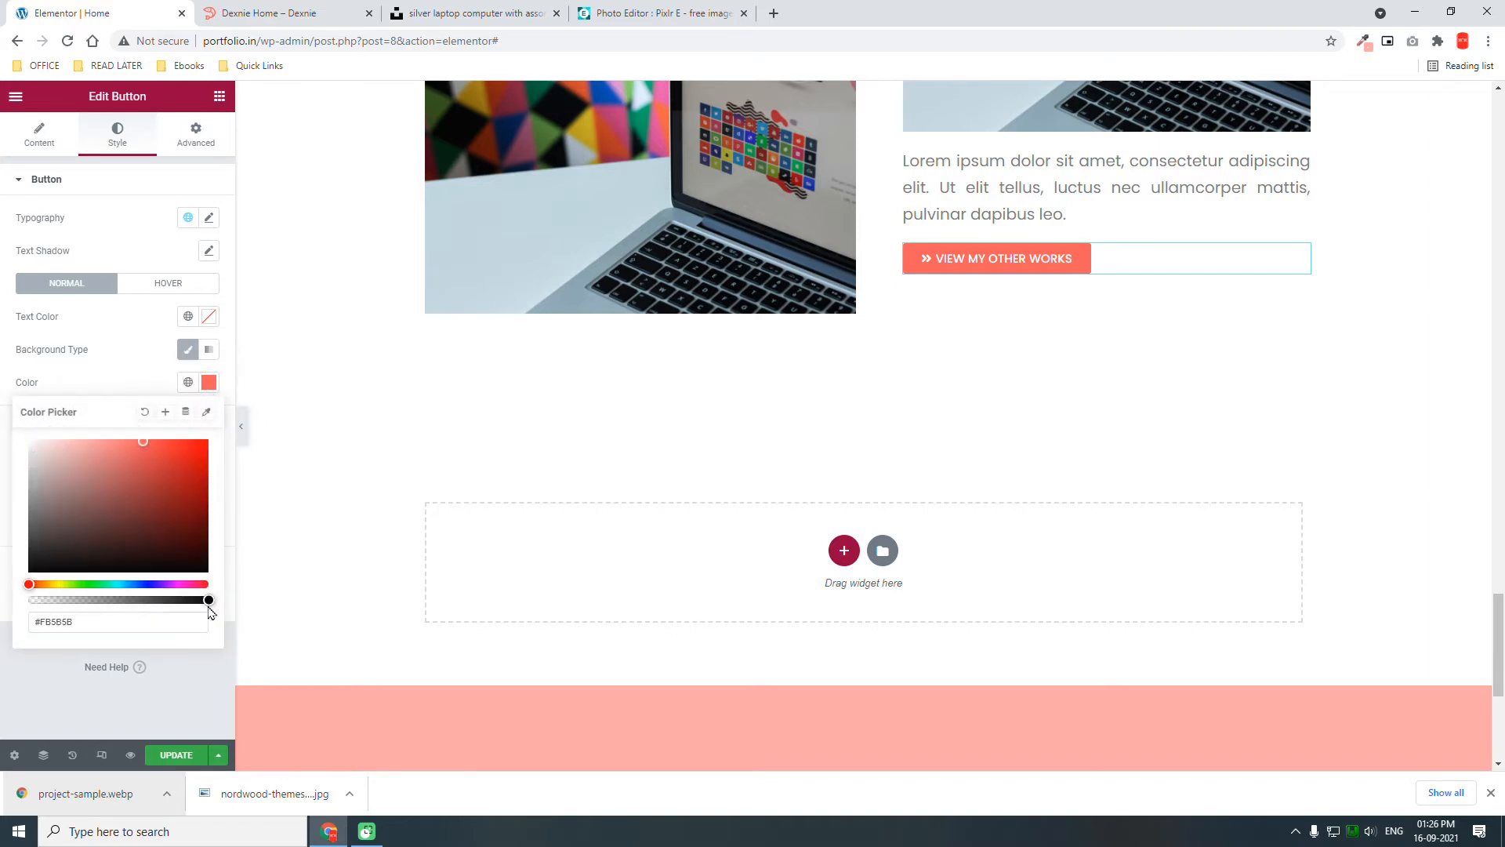
pyautogui.moveTo(209, 601); pyautogui.dragTo(2, 564)
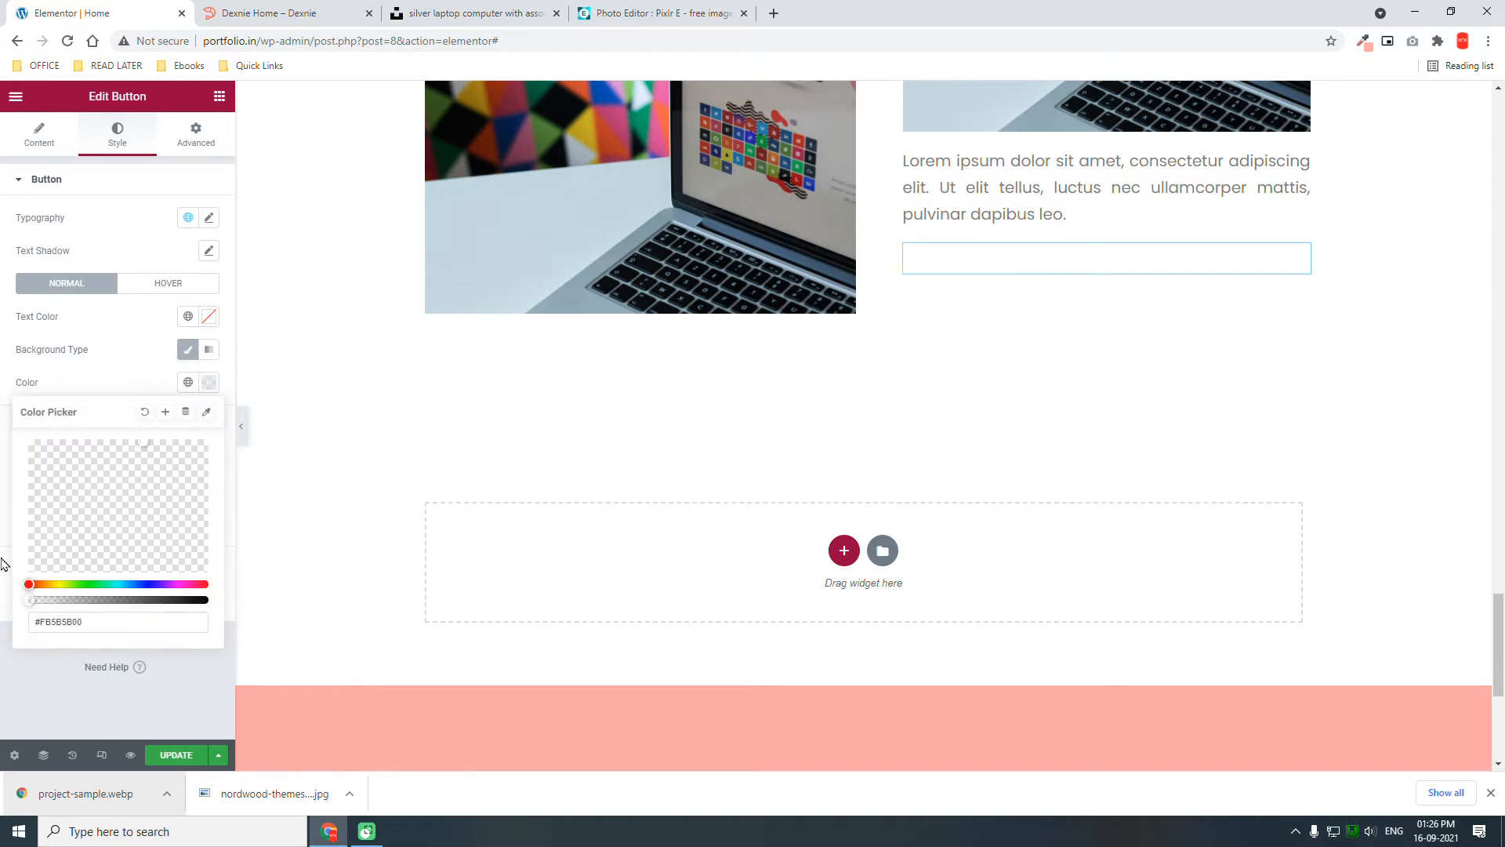
# - Set the button's text colour to the Primary global colour and its padding to 0 on all sides
pyautogui.click(190, 314)
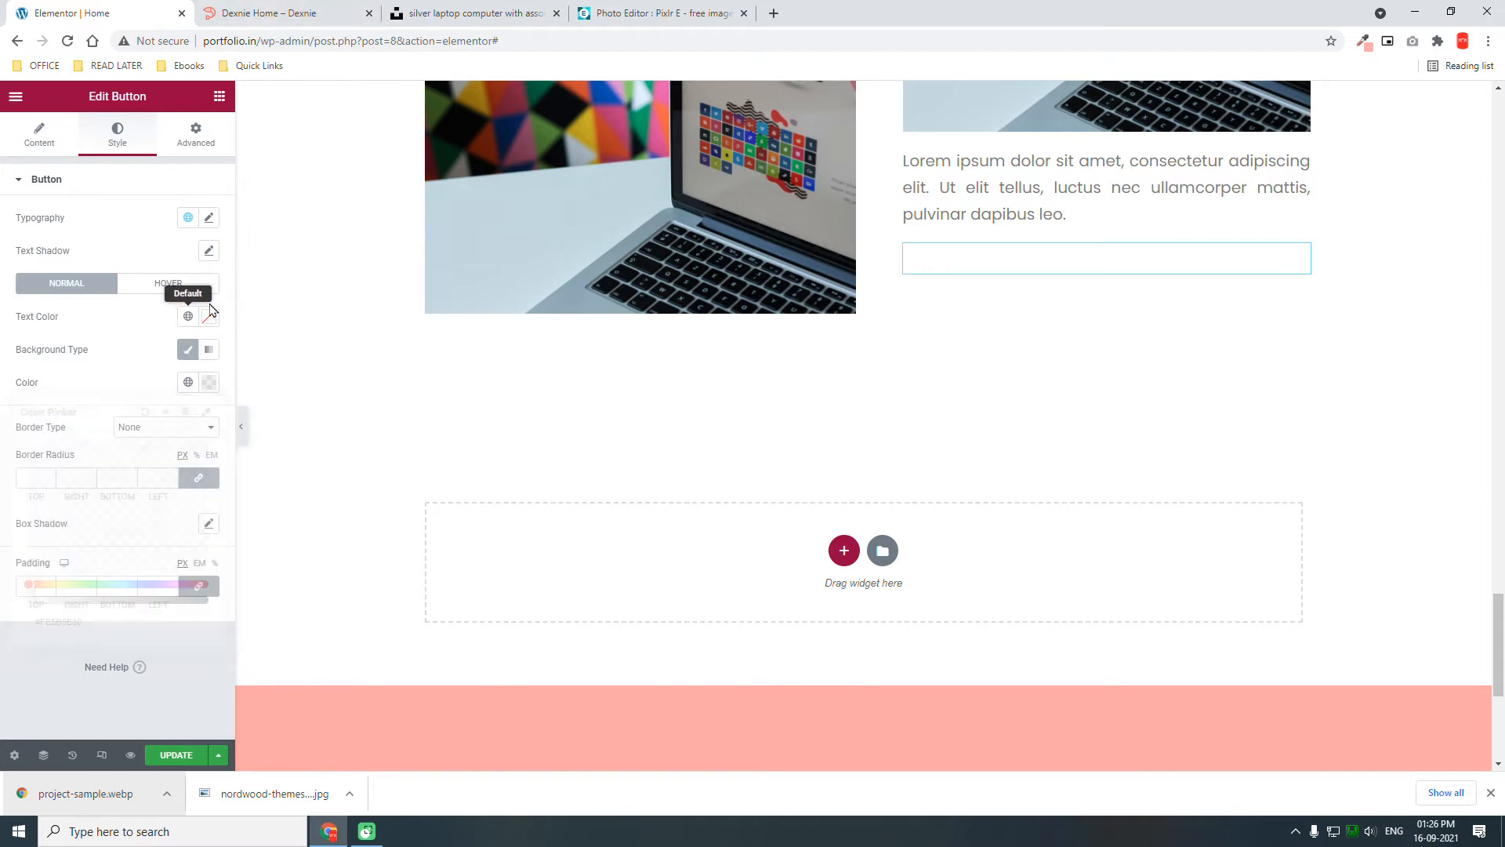
pyautogui.click(84, 390)
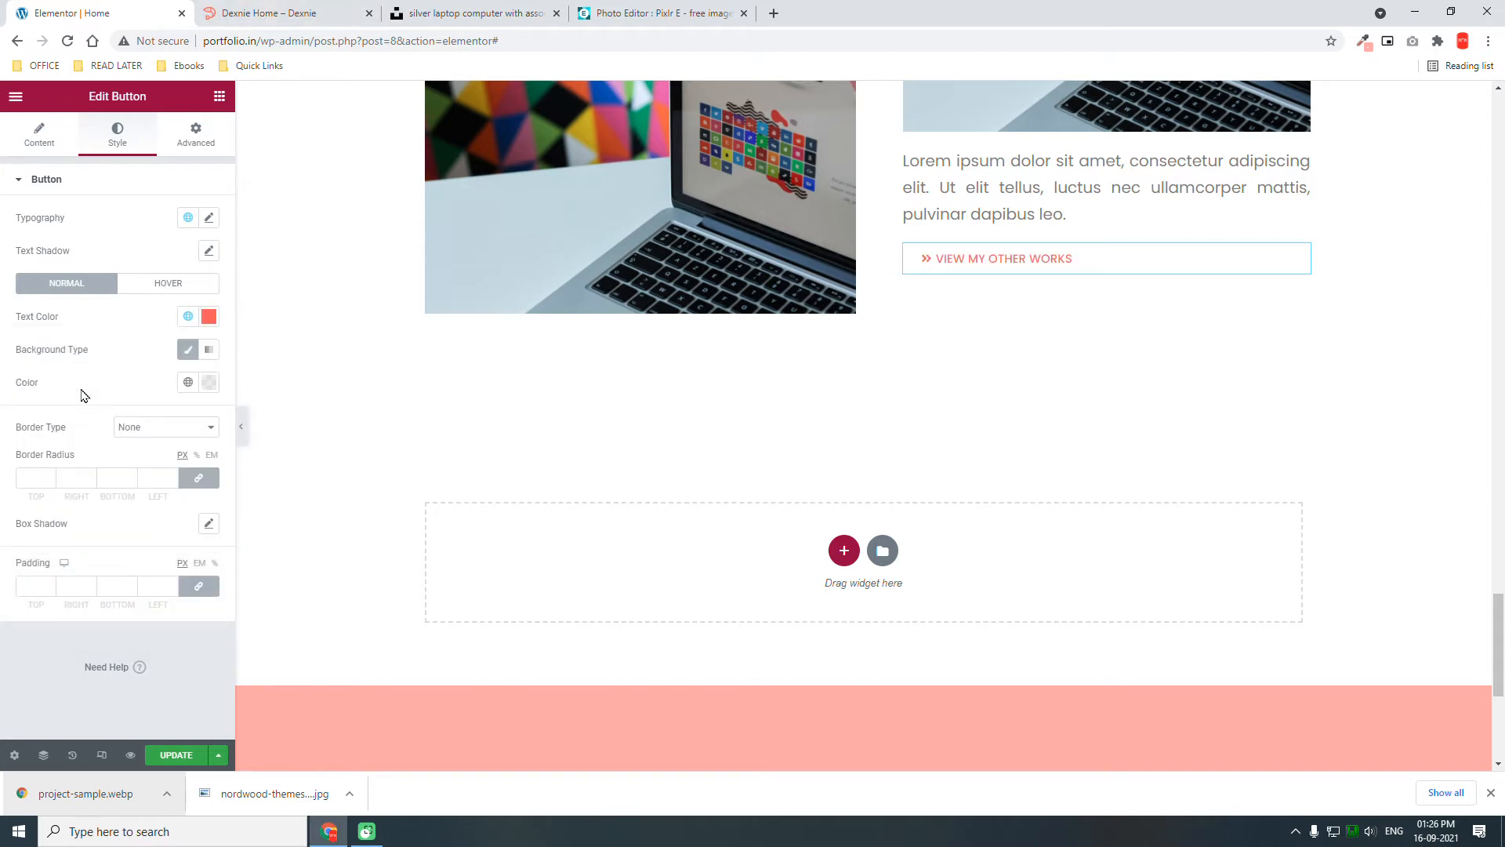
pyautogui.click(200, 595)
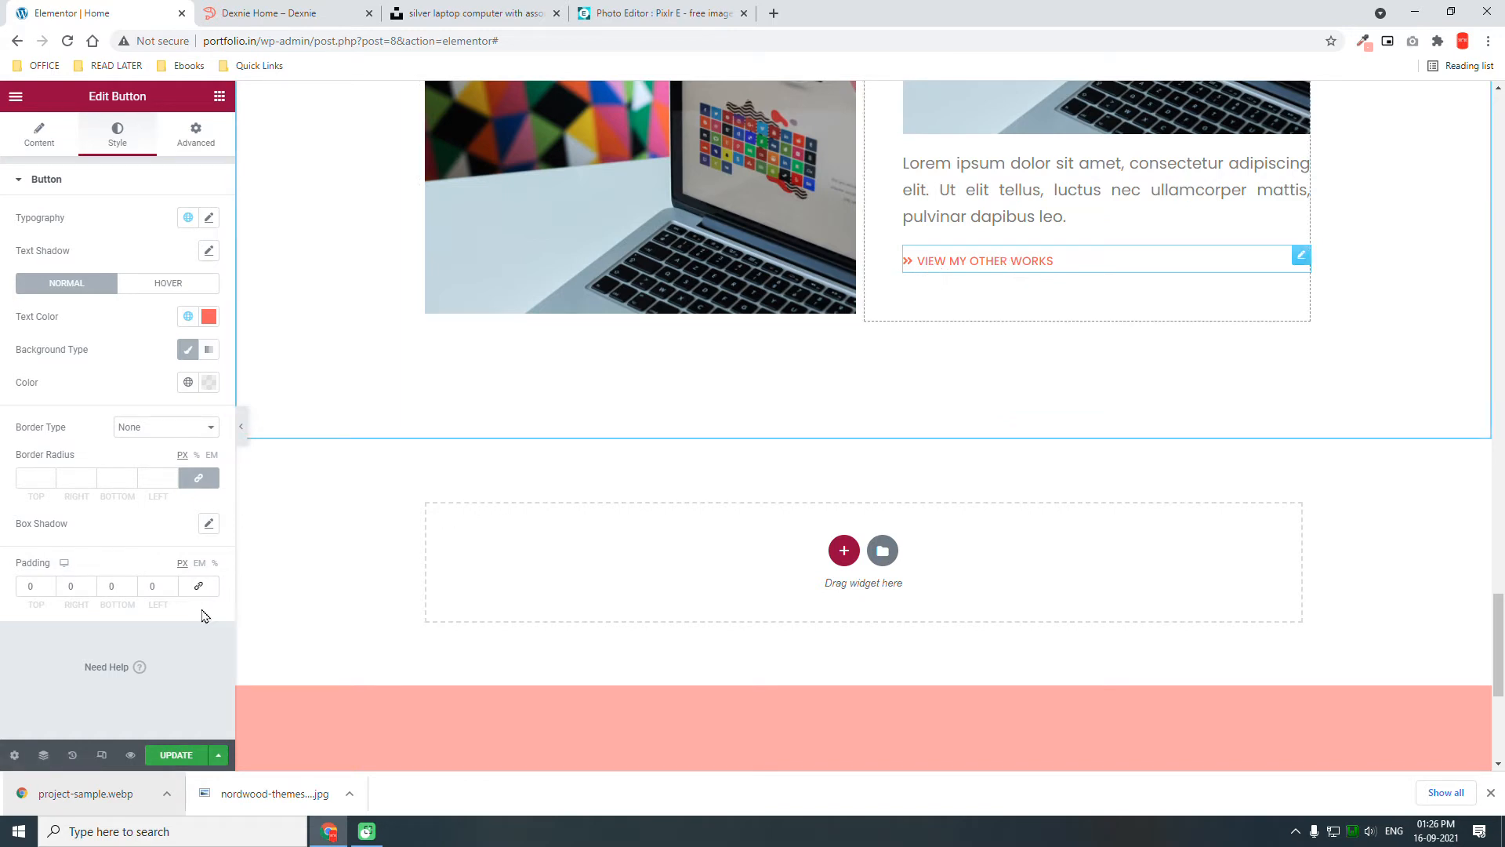
# - Try the Float hover animation on the button and compare it with the link on the Dexnie reference page
pyautogui.click(169, 283)
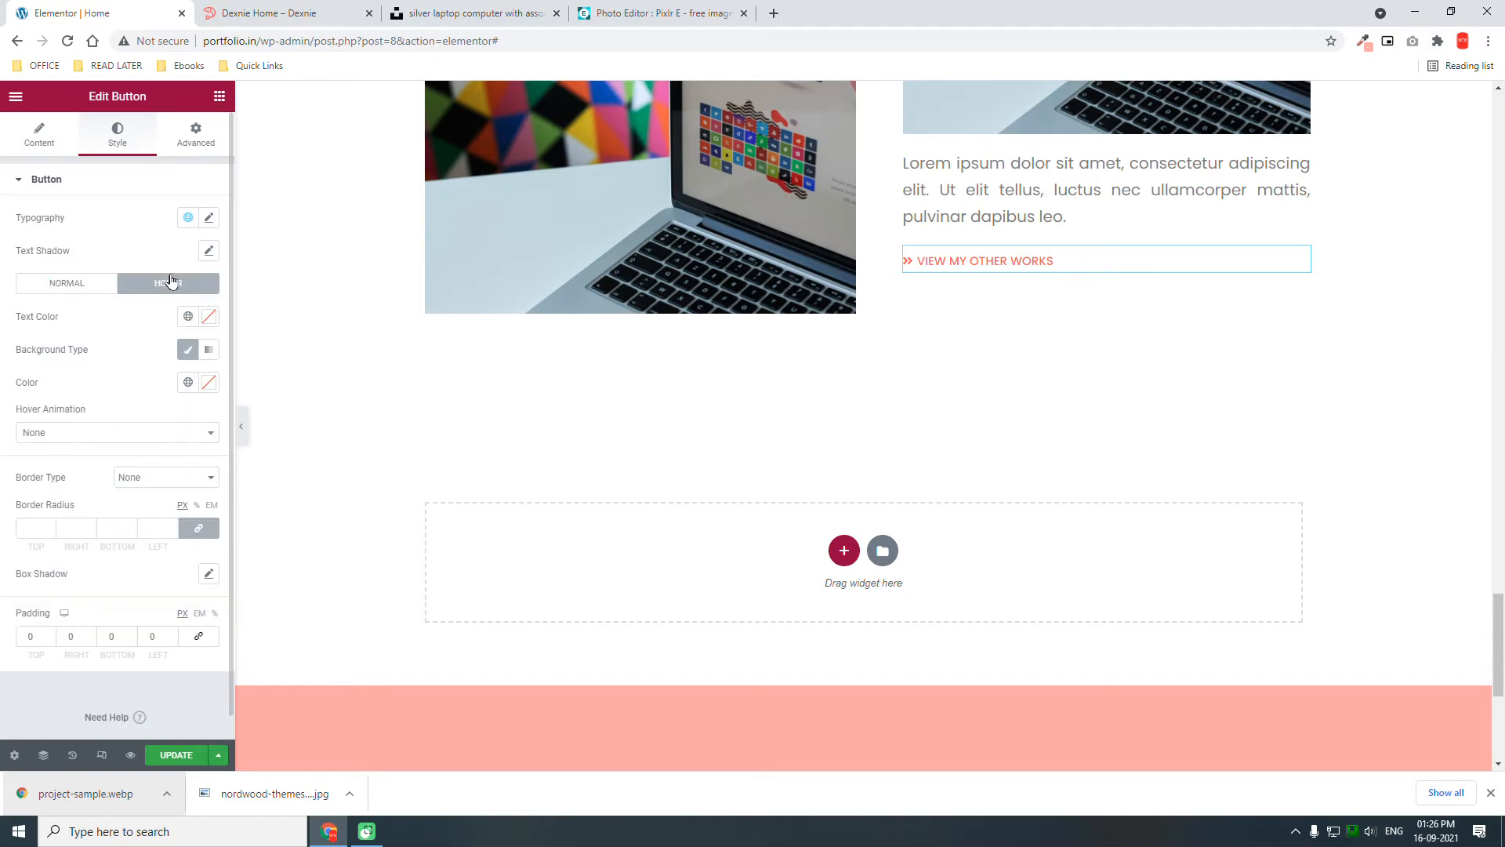
pyautogui.click(112, 431)
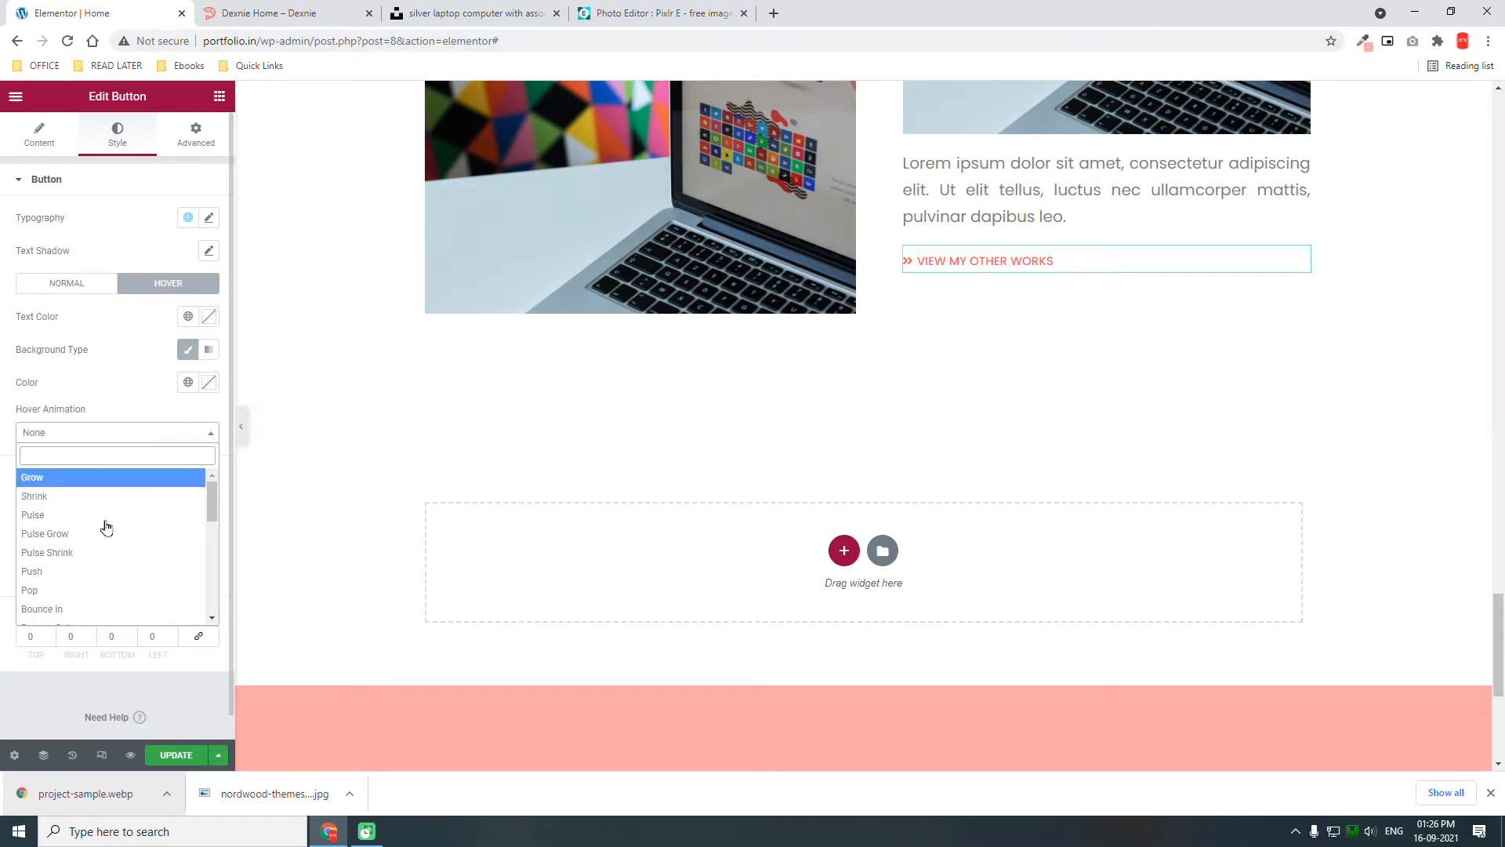
pyautogui.scroll(-2, 96, 582)
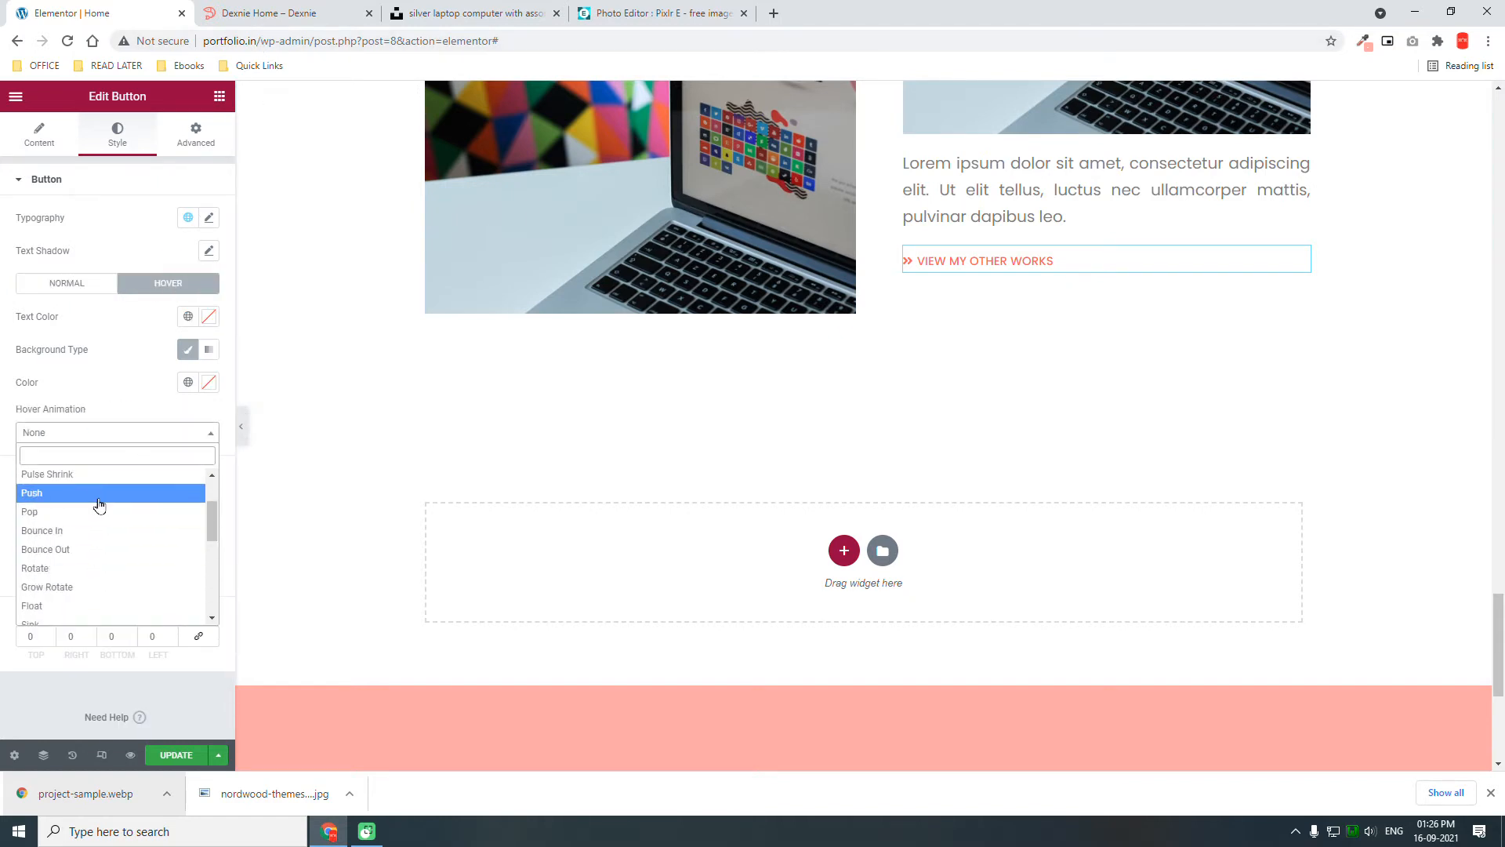
pyautogui.scroll(-2, 92, 533)
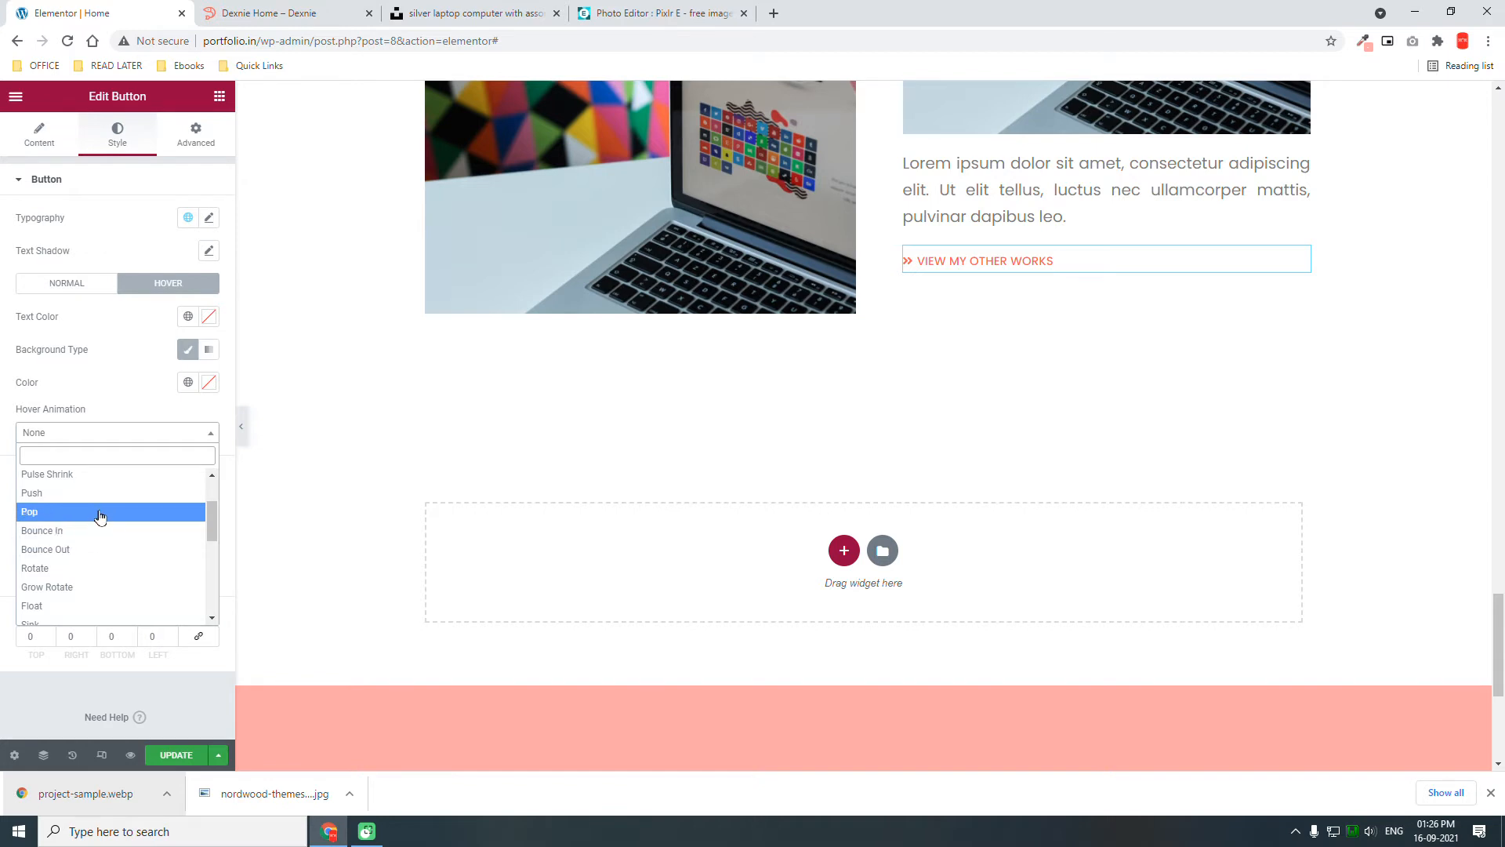
pyautogui.click(94, 533)
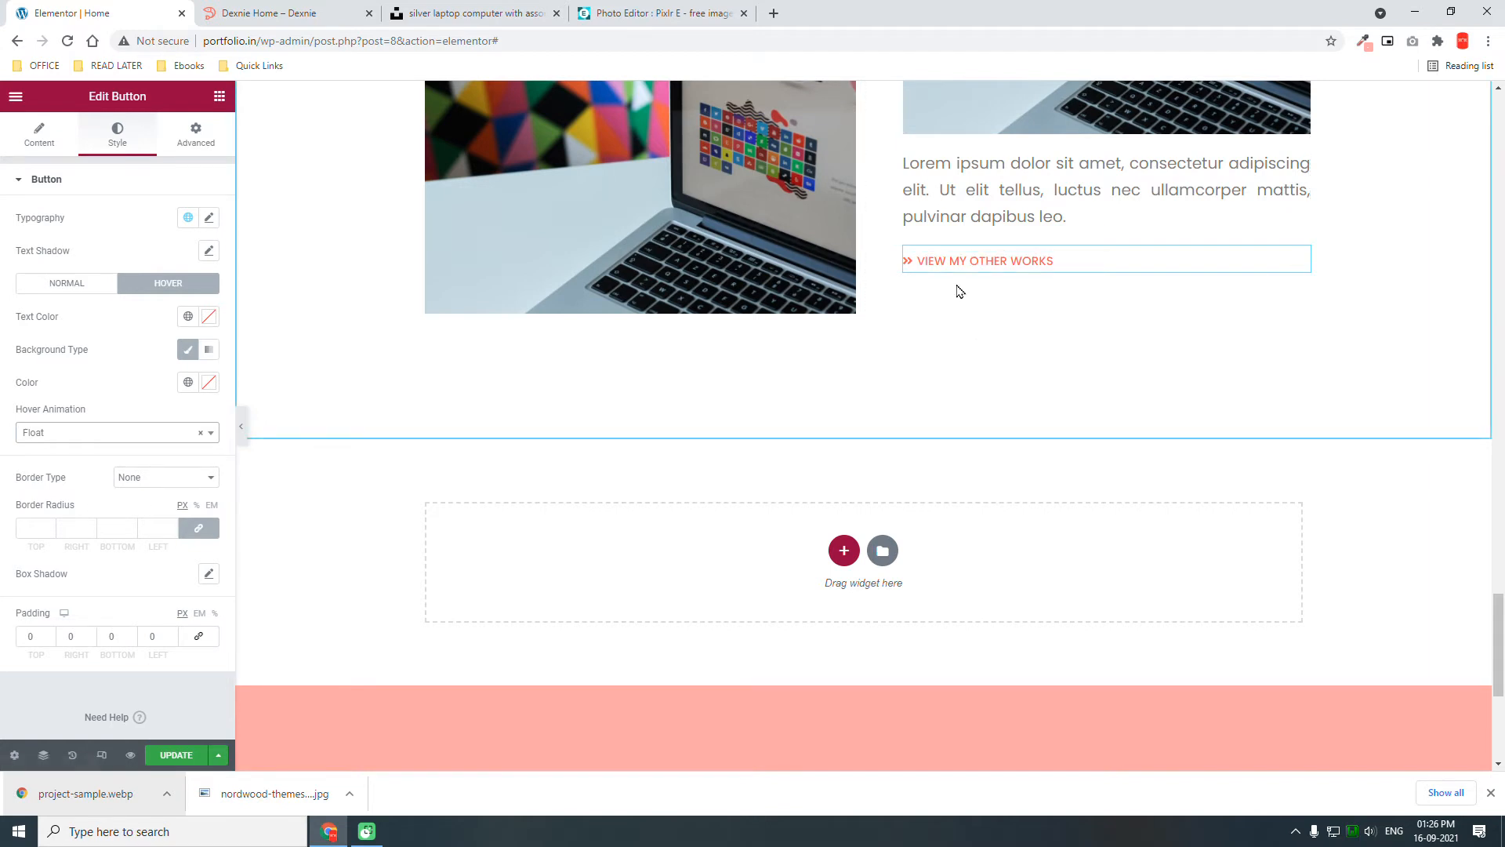
pyautogui.click(296, 8)
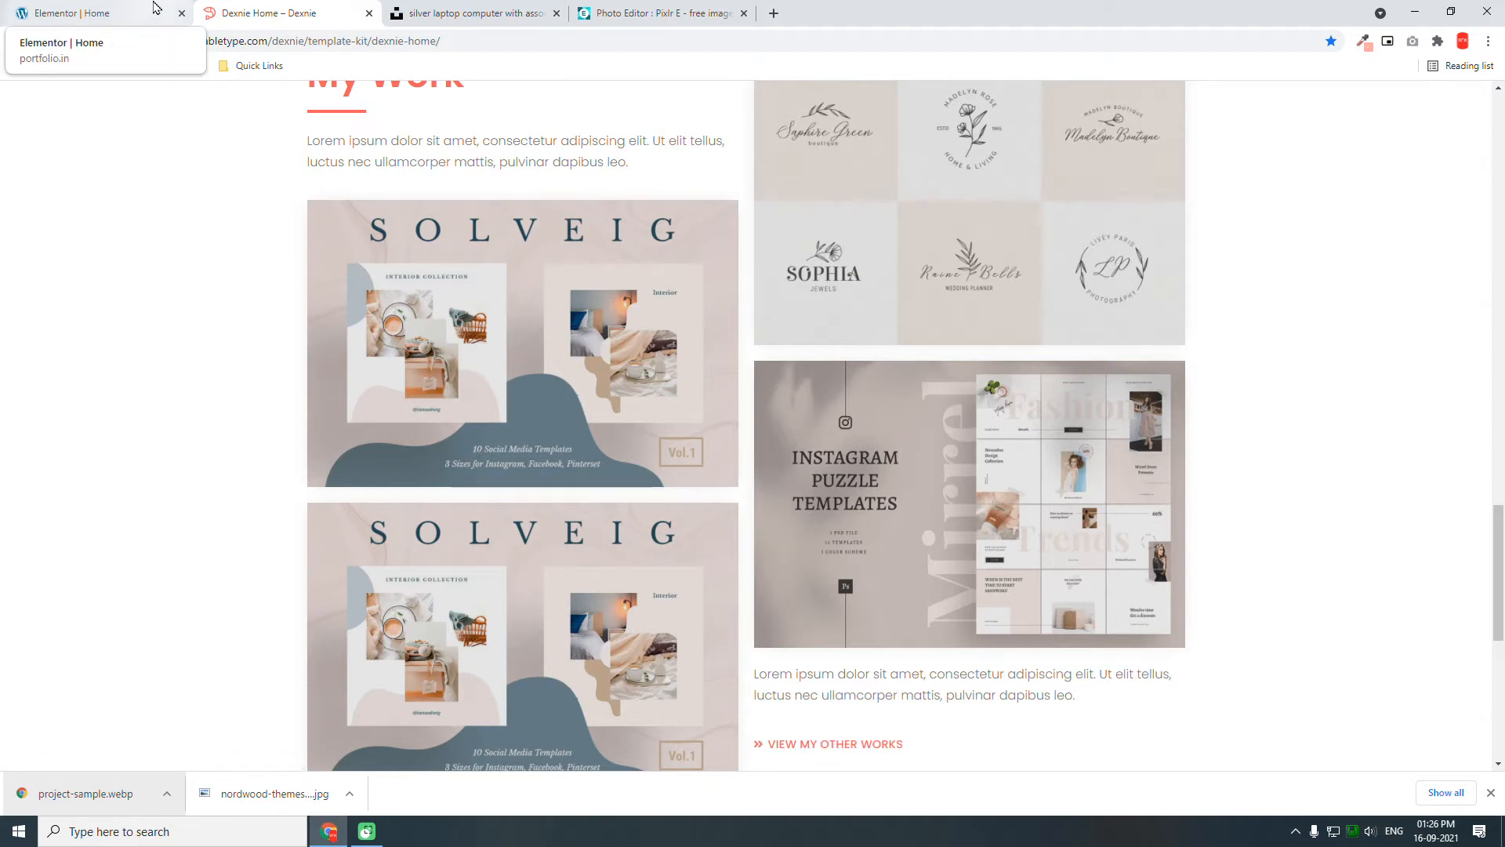
pyautogui.click(133, 14)
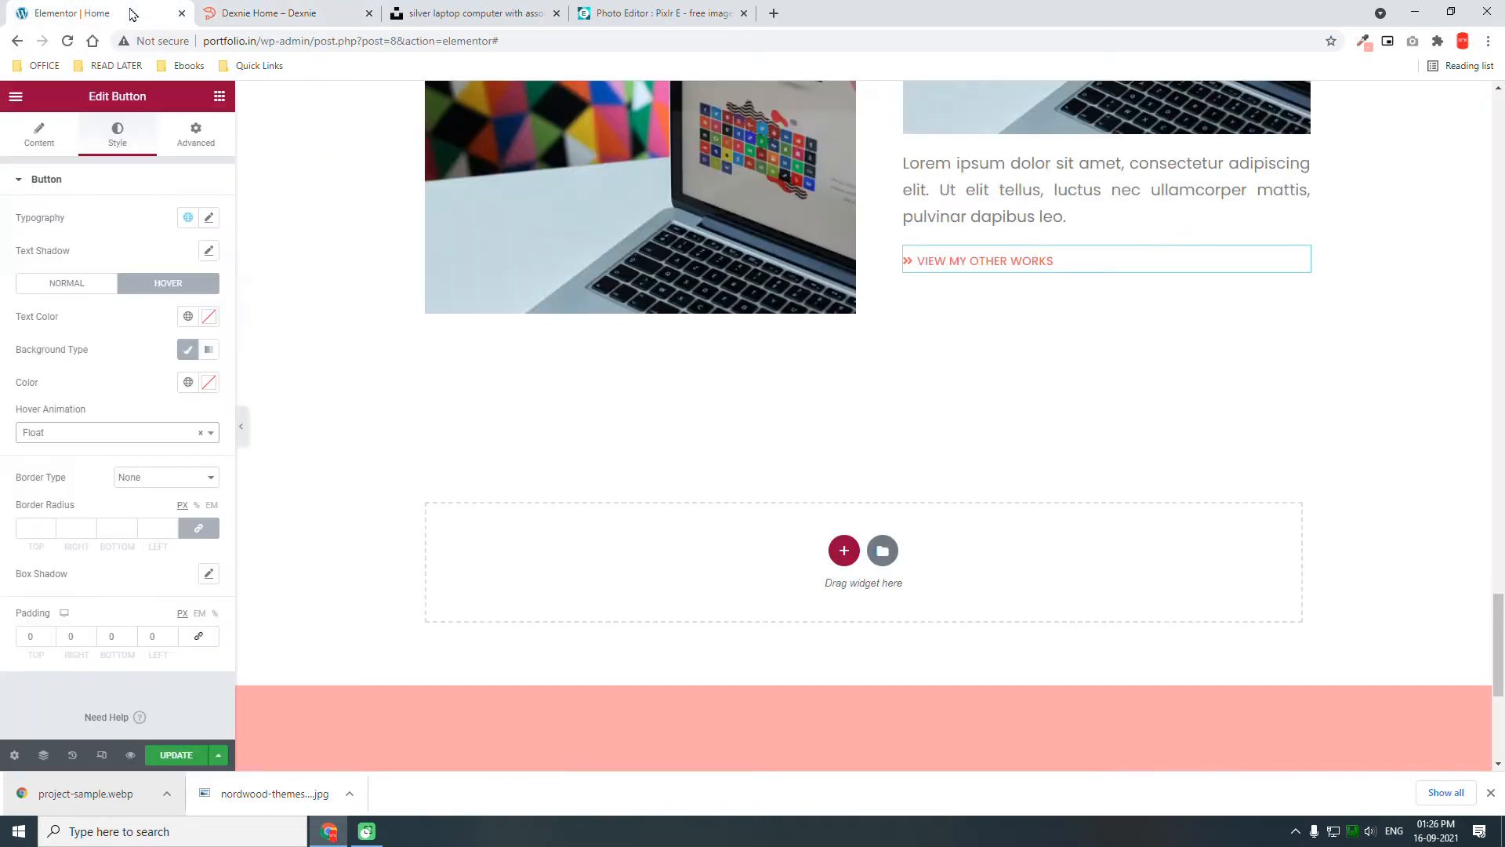
# - Try the Hang hover animation on the button and settle on Wobble Horizontal
pyautogui.click(69, 435)
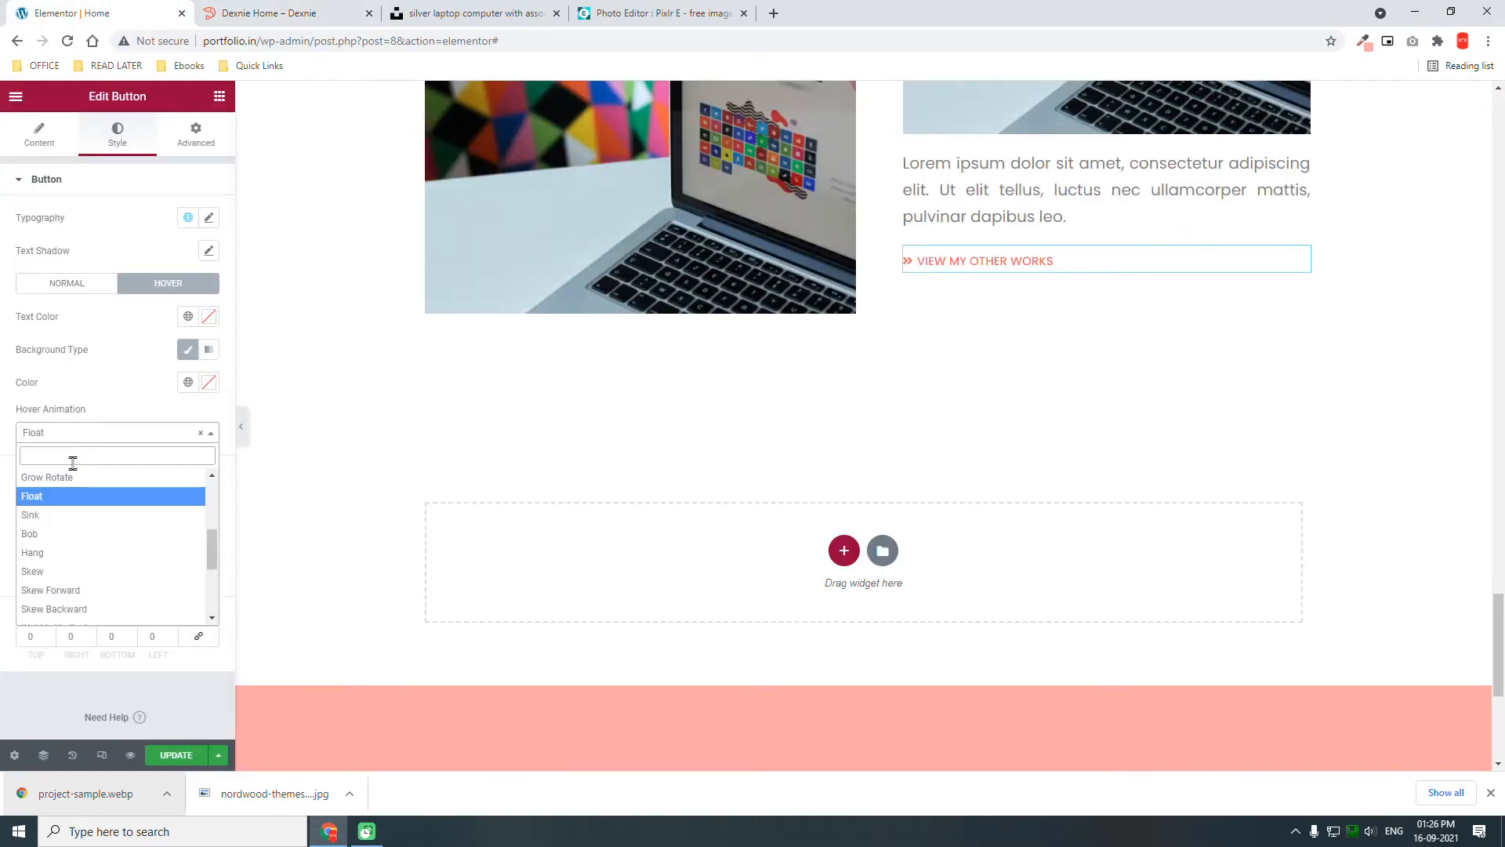
pyautogui.click(69, 554)
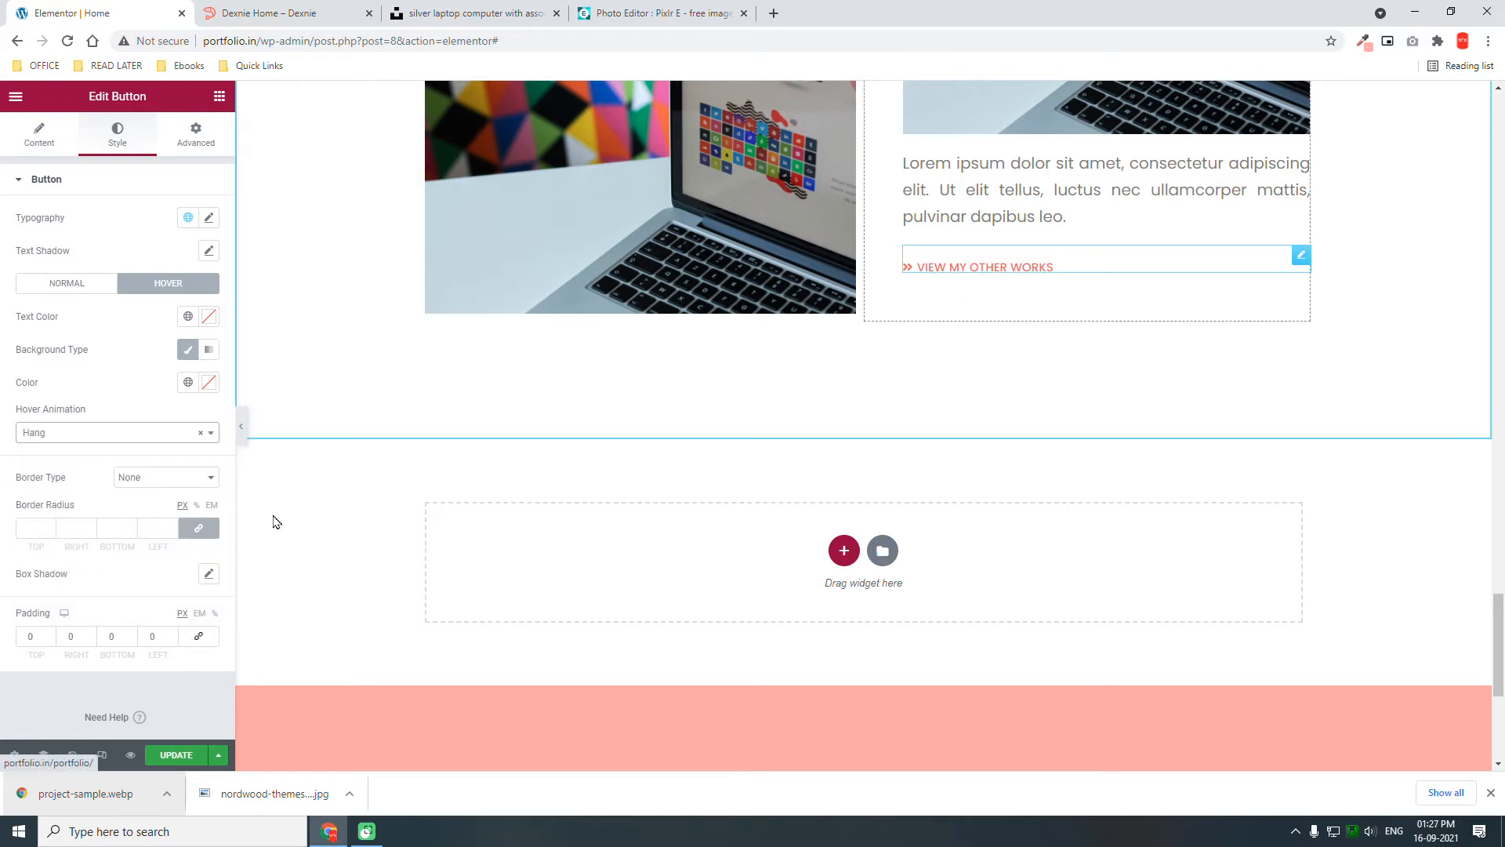
pyautogui.click(69, 433)
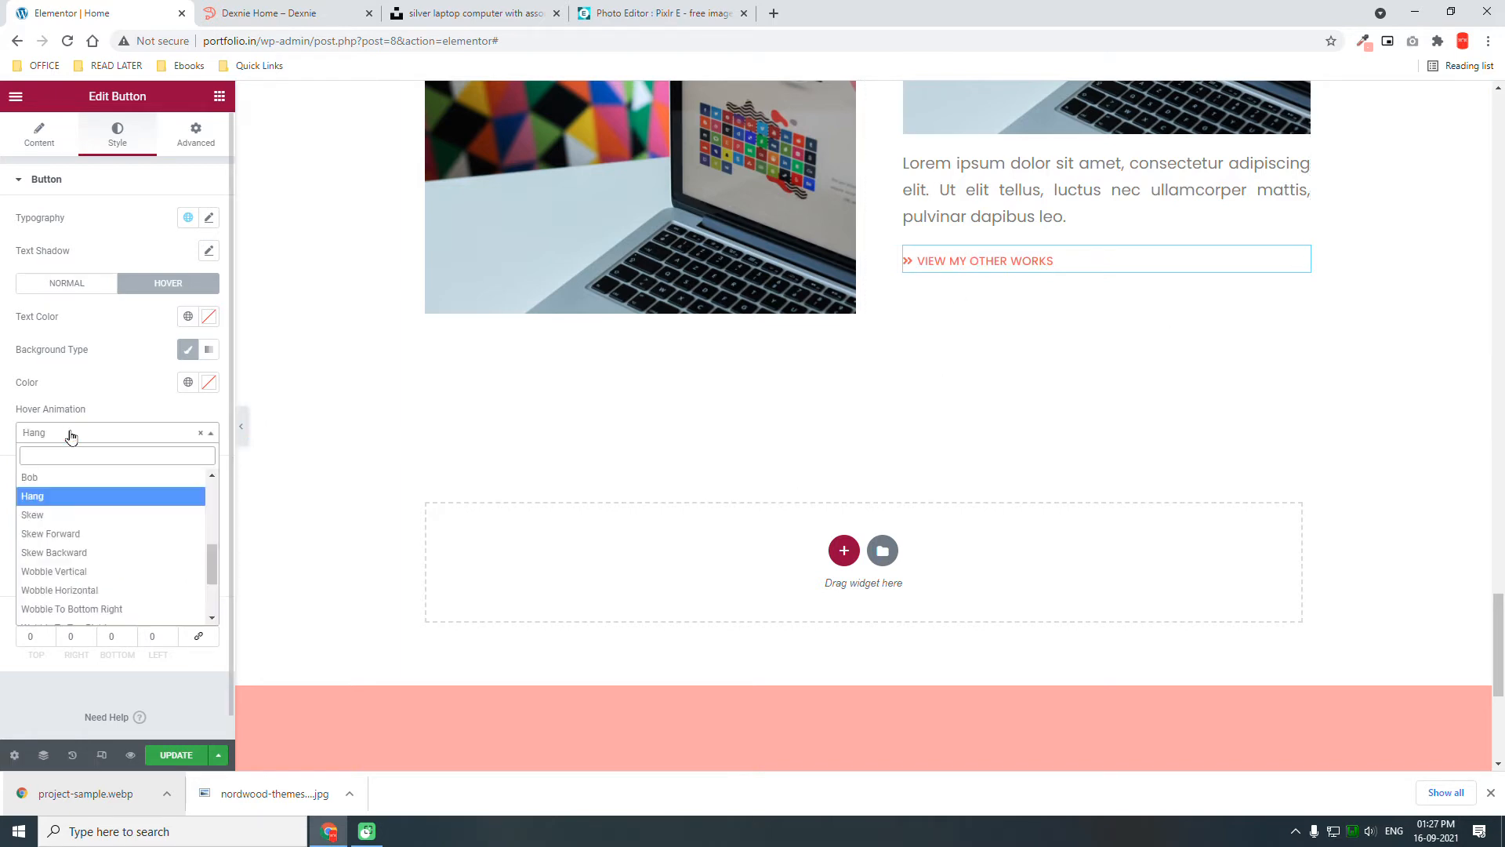
pyautogui.click(109, 591)
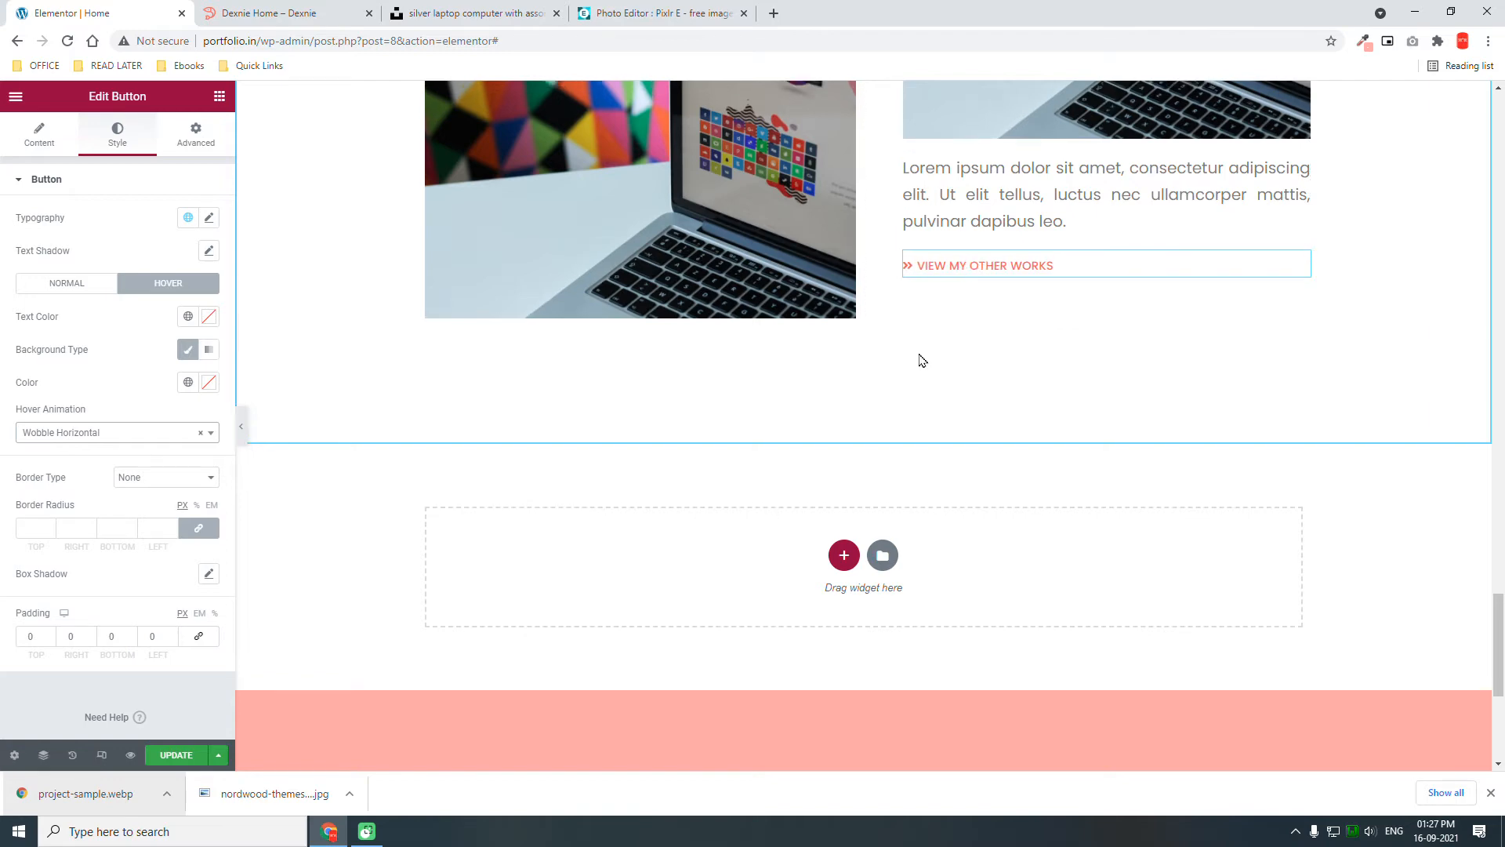
# - Compare the My Work layout with the Dexnie reference page and set the section's columns gap to Narrow
pyautogui.scroll(2, 918, 356)
pyautogui.scroll(5, 918, 351)
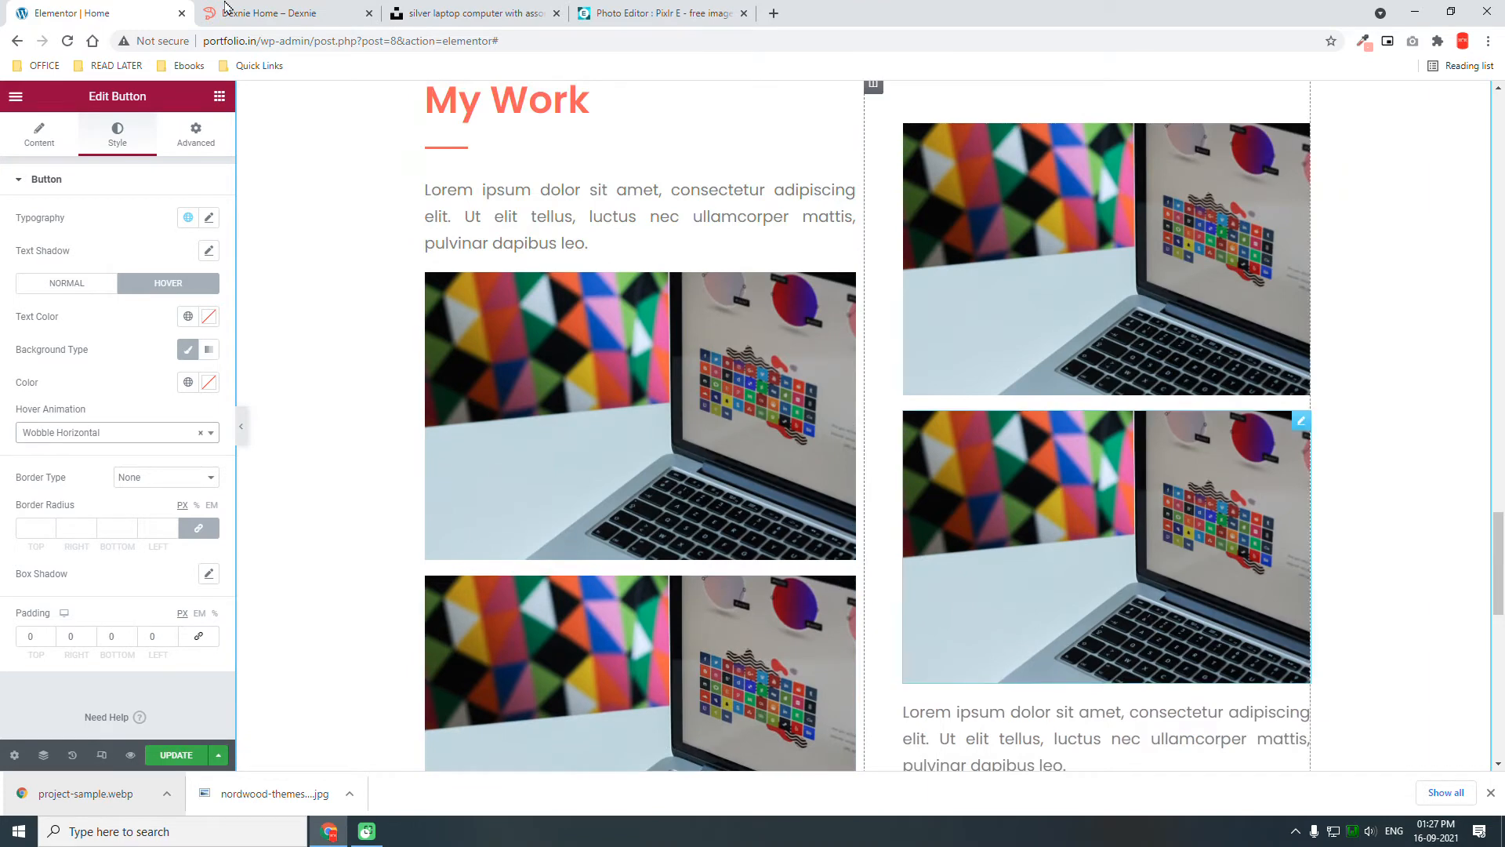
pyautogui.click(295, 7)
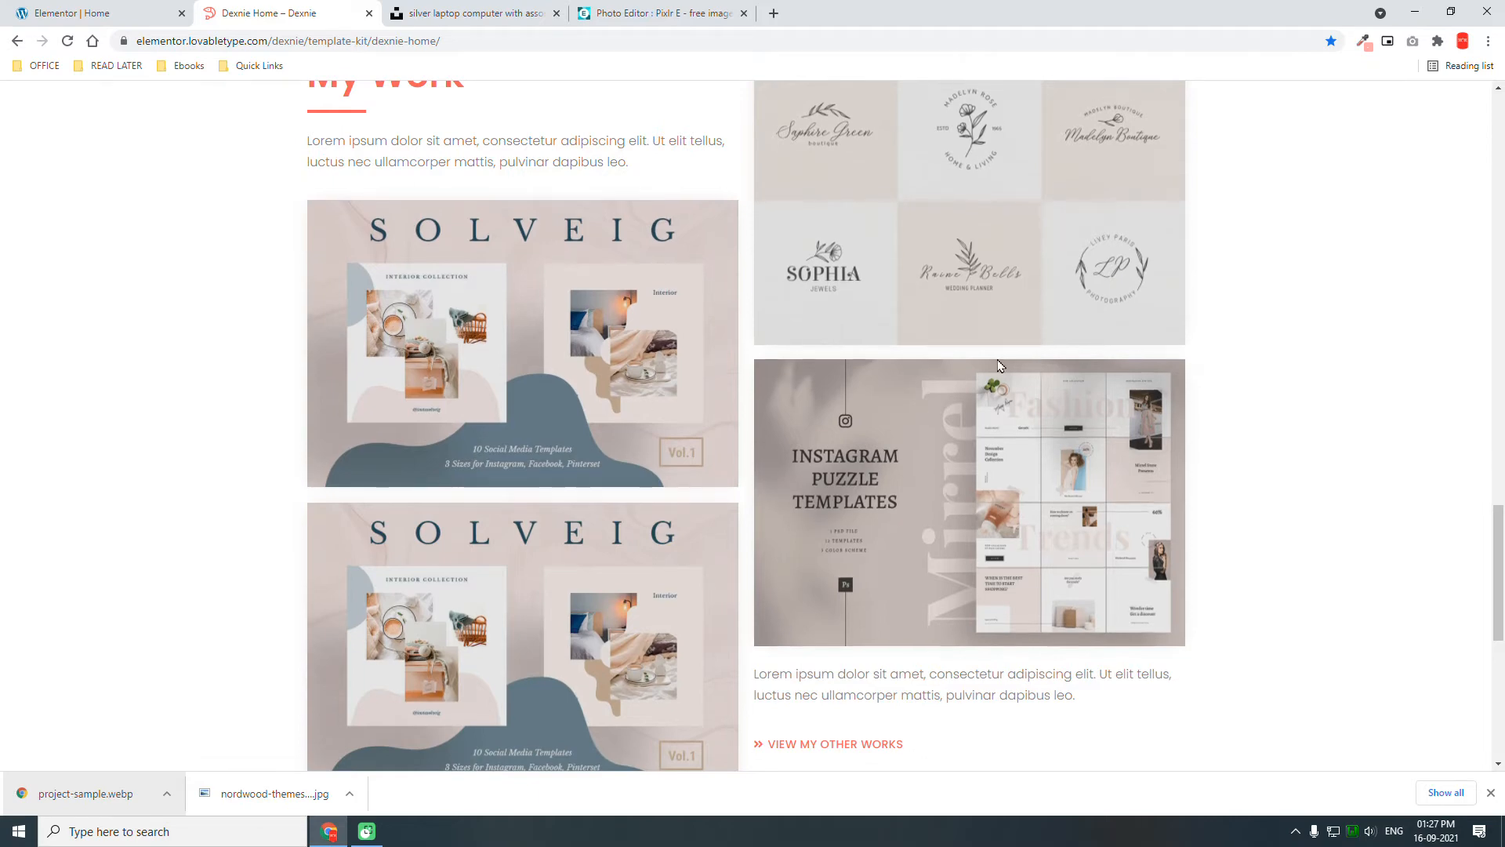
pyautogui.click(153, 8)
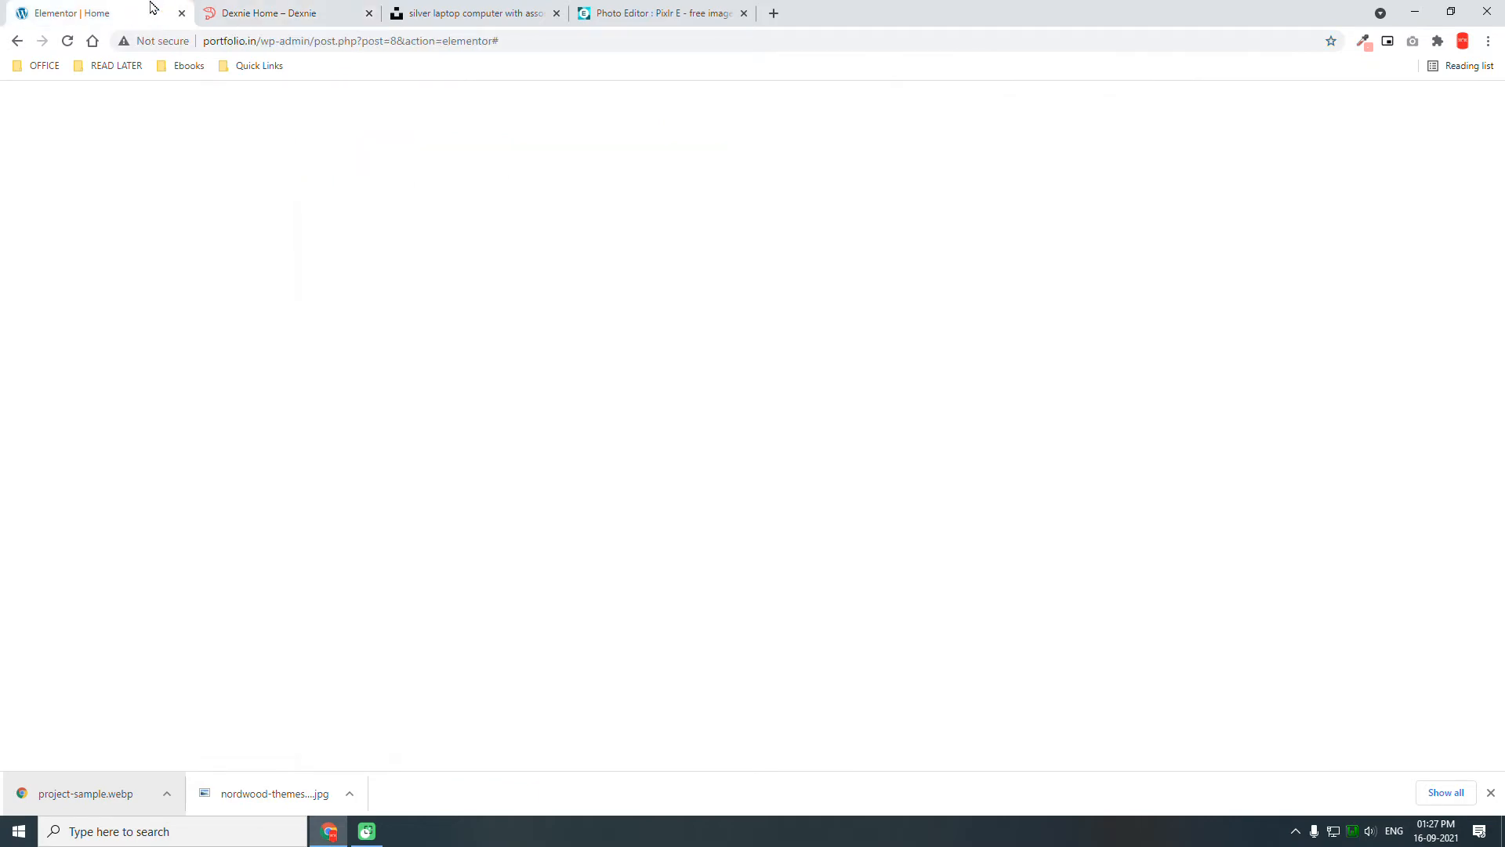
pyautogui.scroll(3, 886, 446)
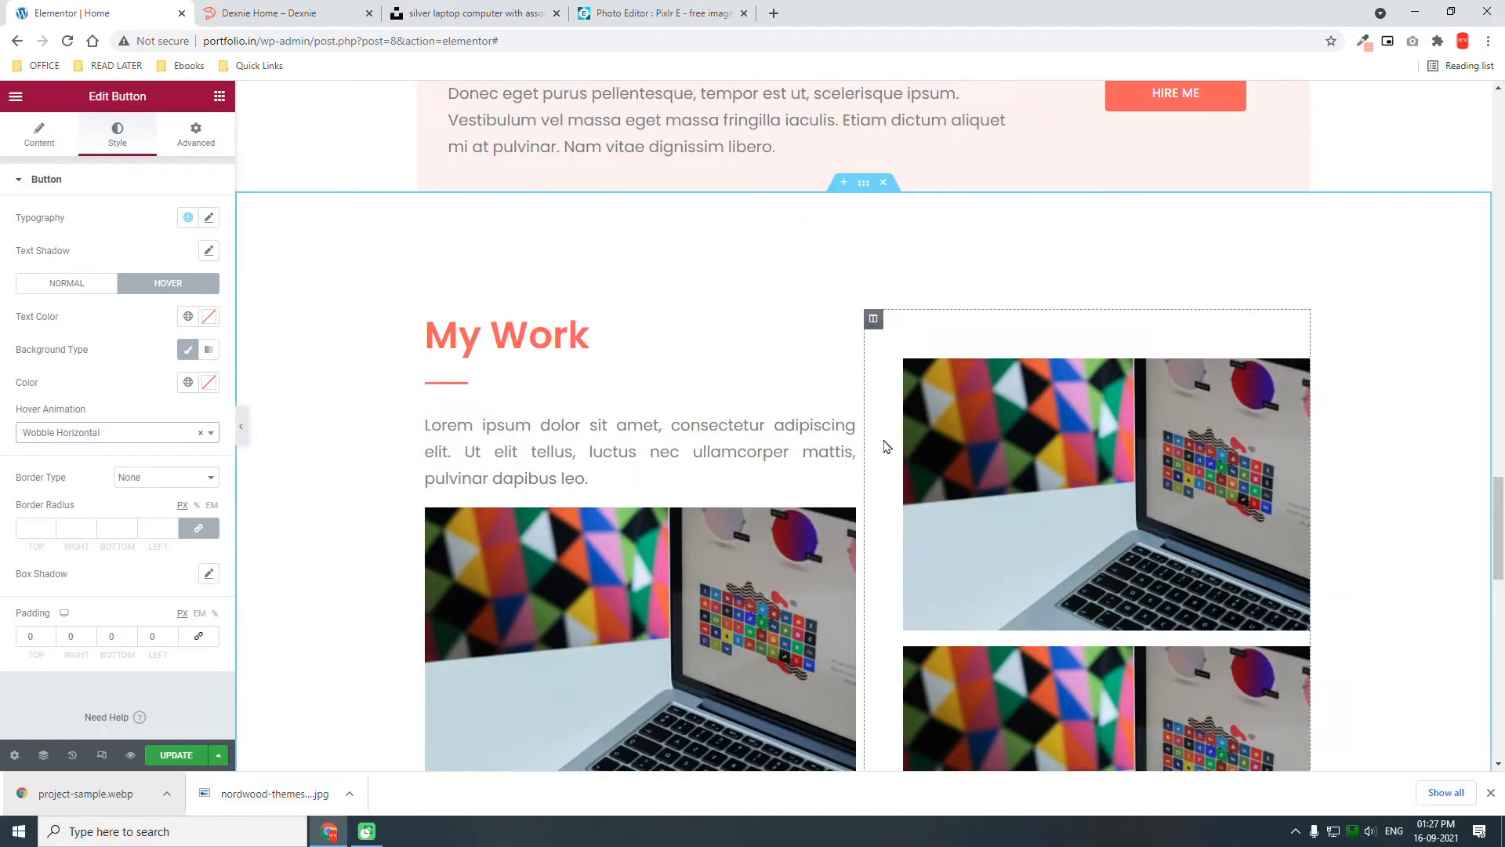
pyautogui.click(864, 186)
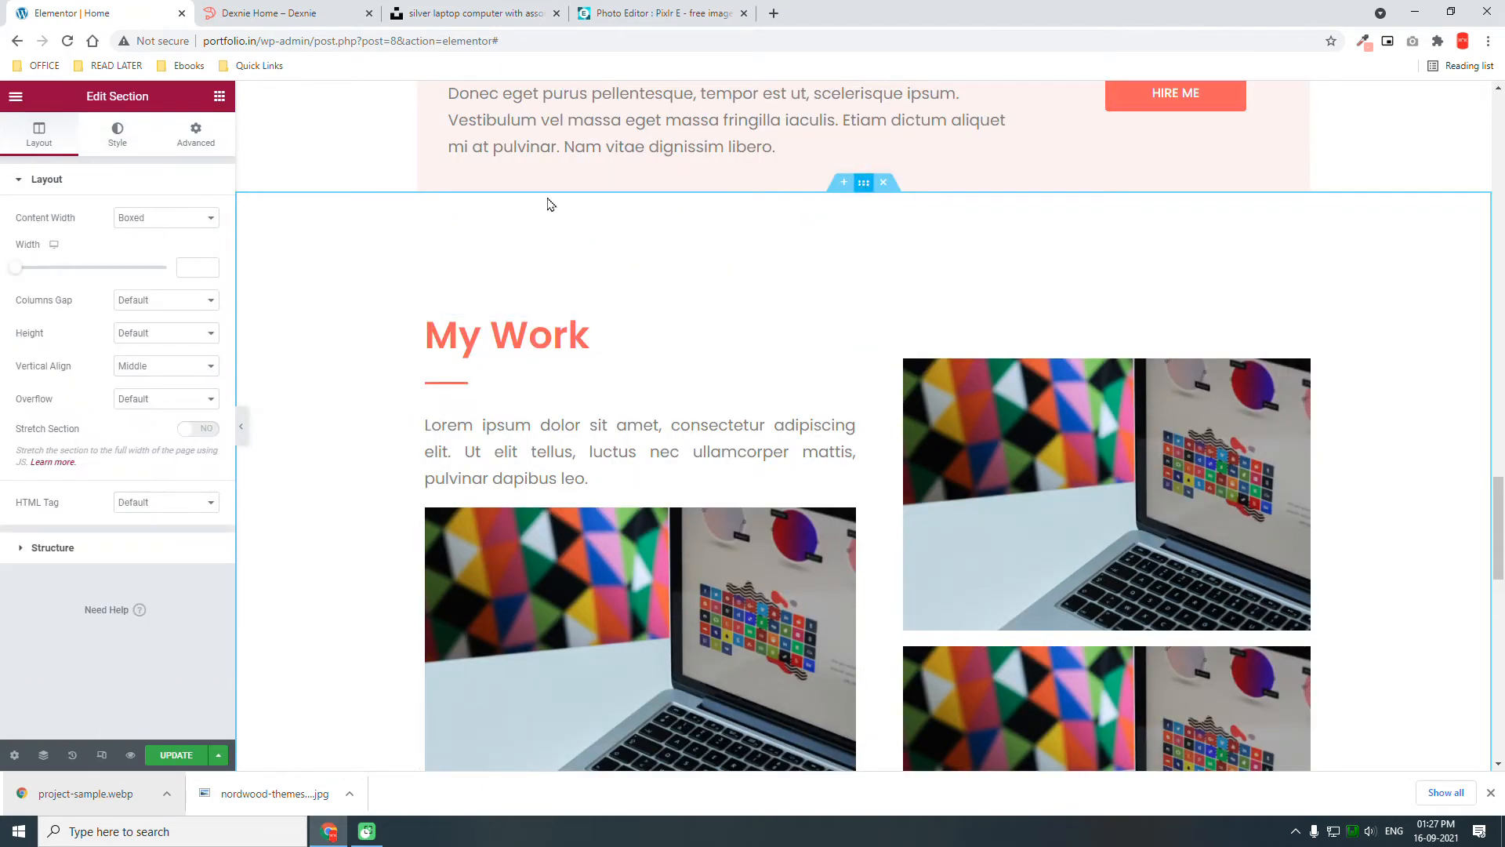
pyautogui.click(138, 302)
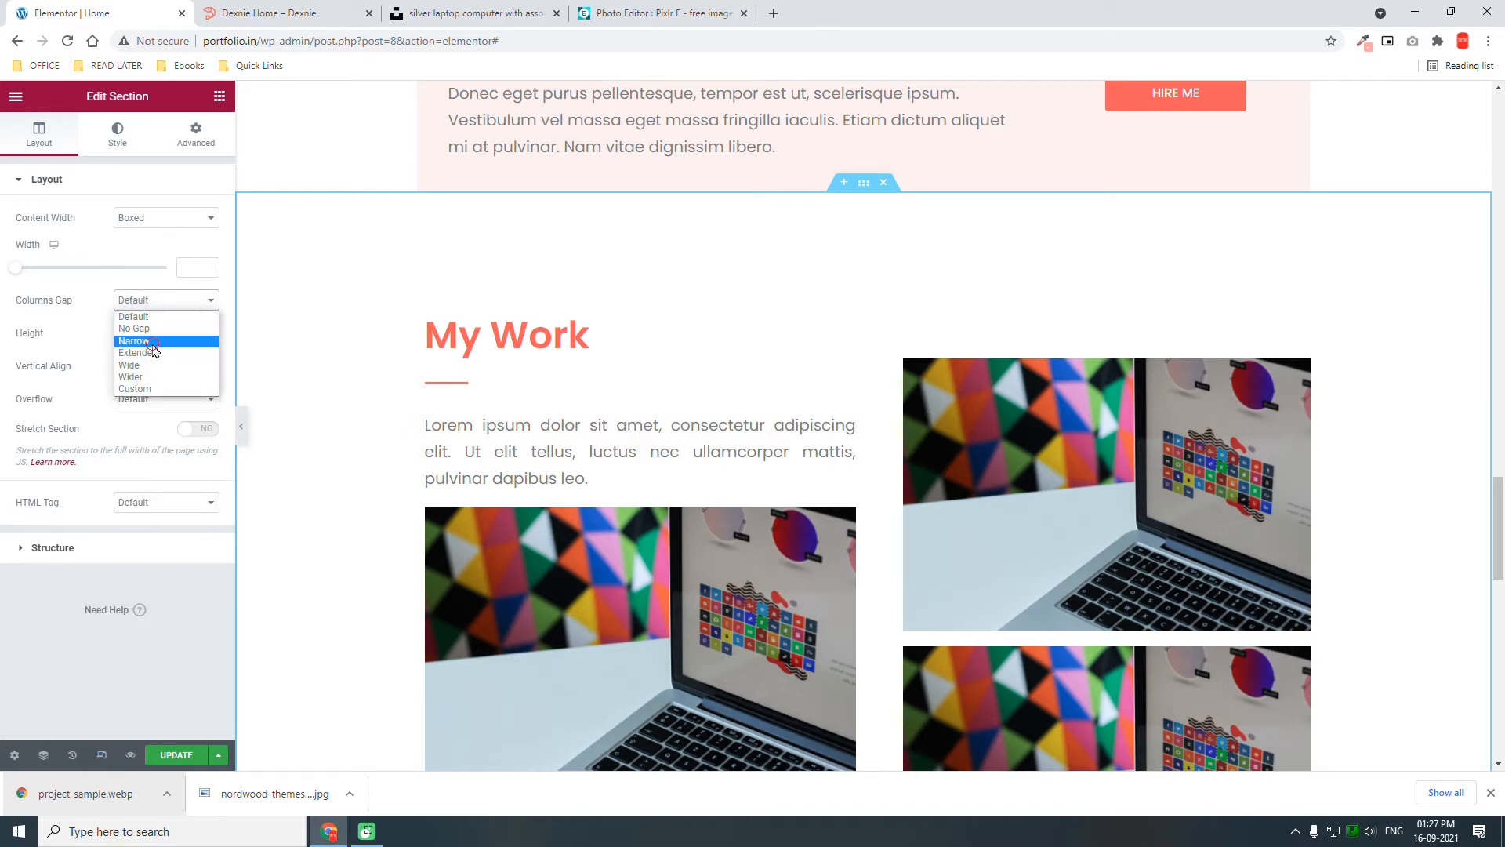
pyautogui.click(147, 318)
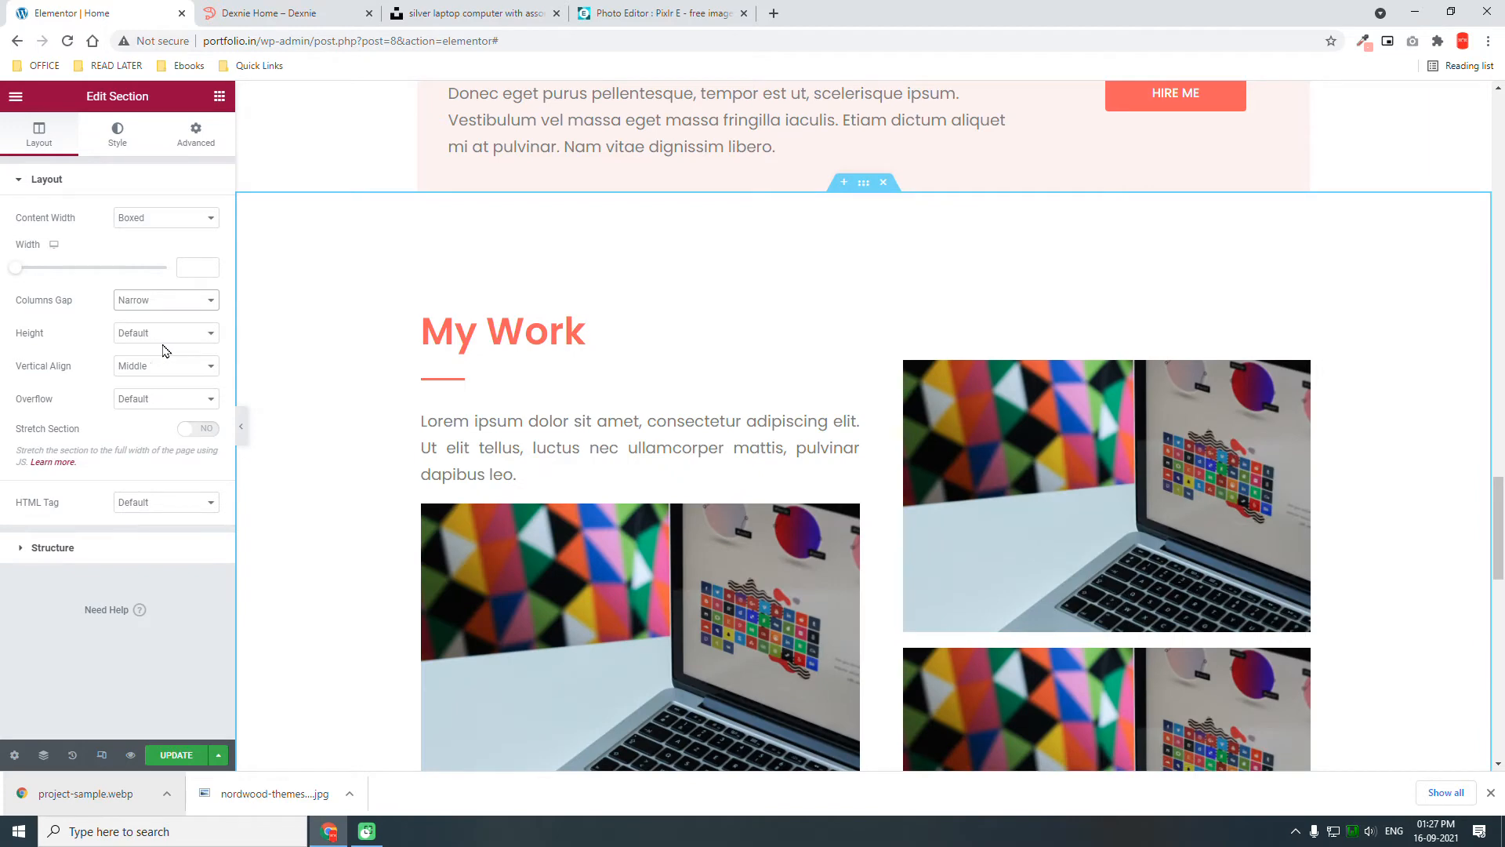
# - Set the second My Work column's left margin to 0 px and link its margin values together
pyautogui.scroll(-2, 779, 416)
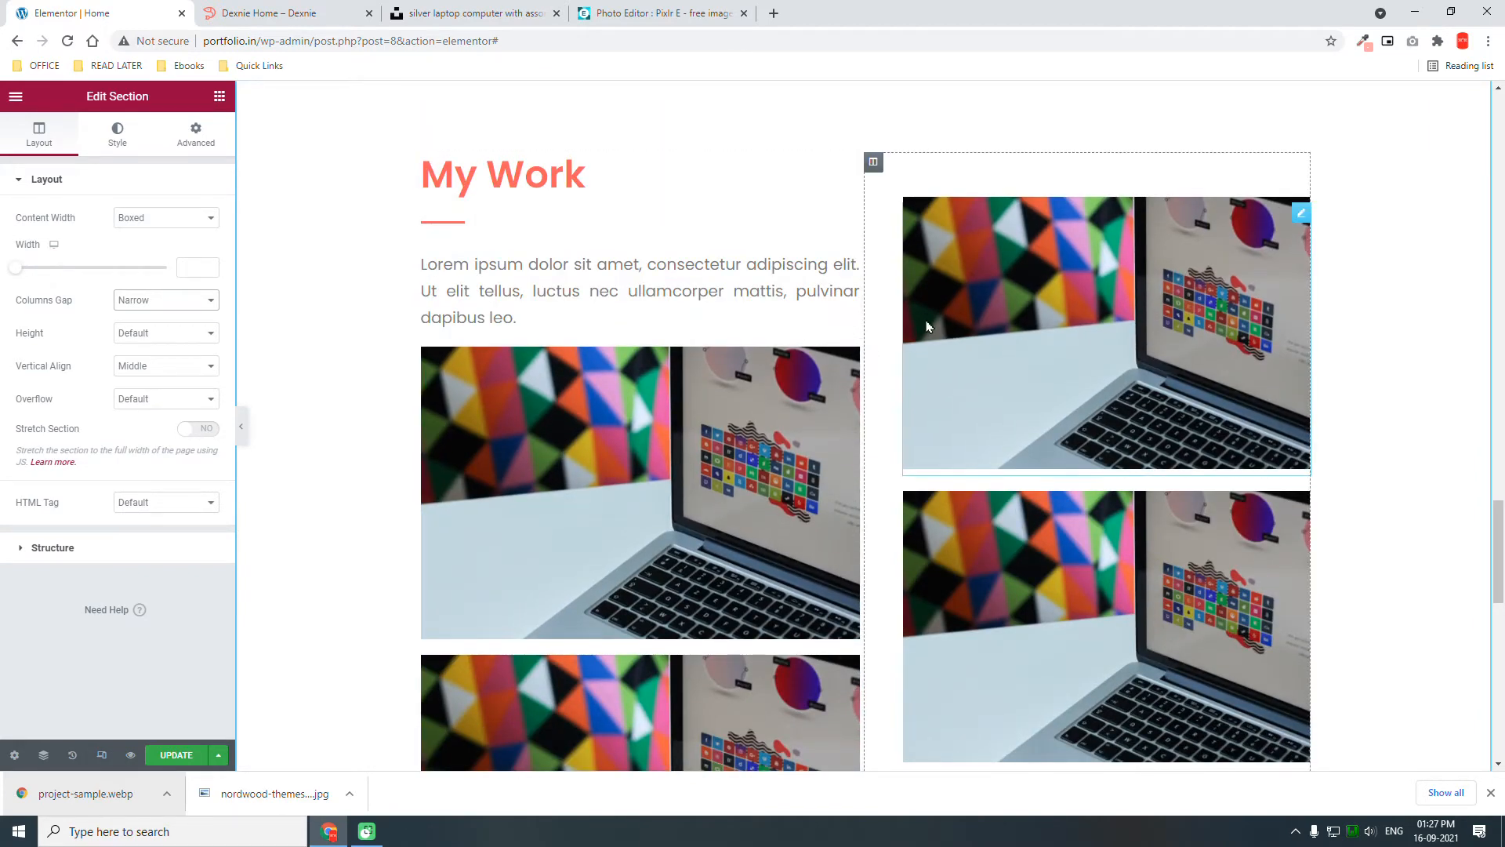
pyautogui.click(874, 164)
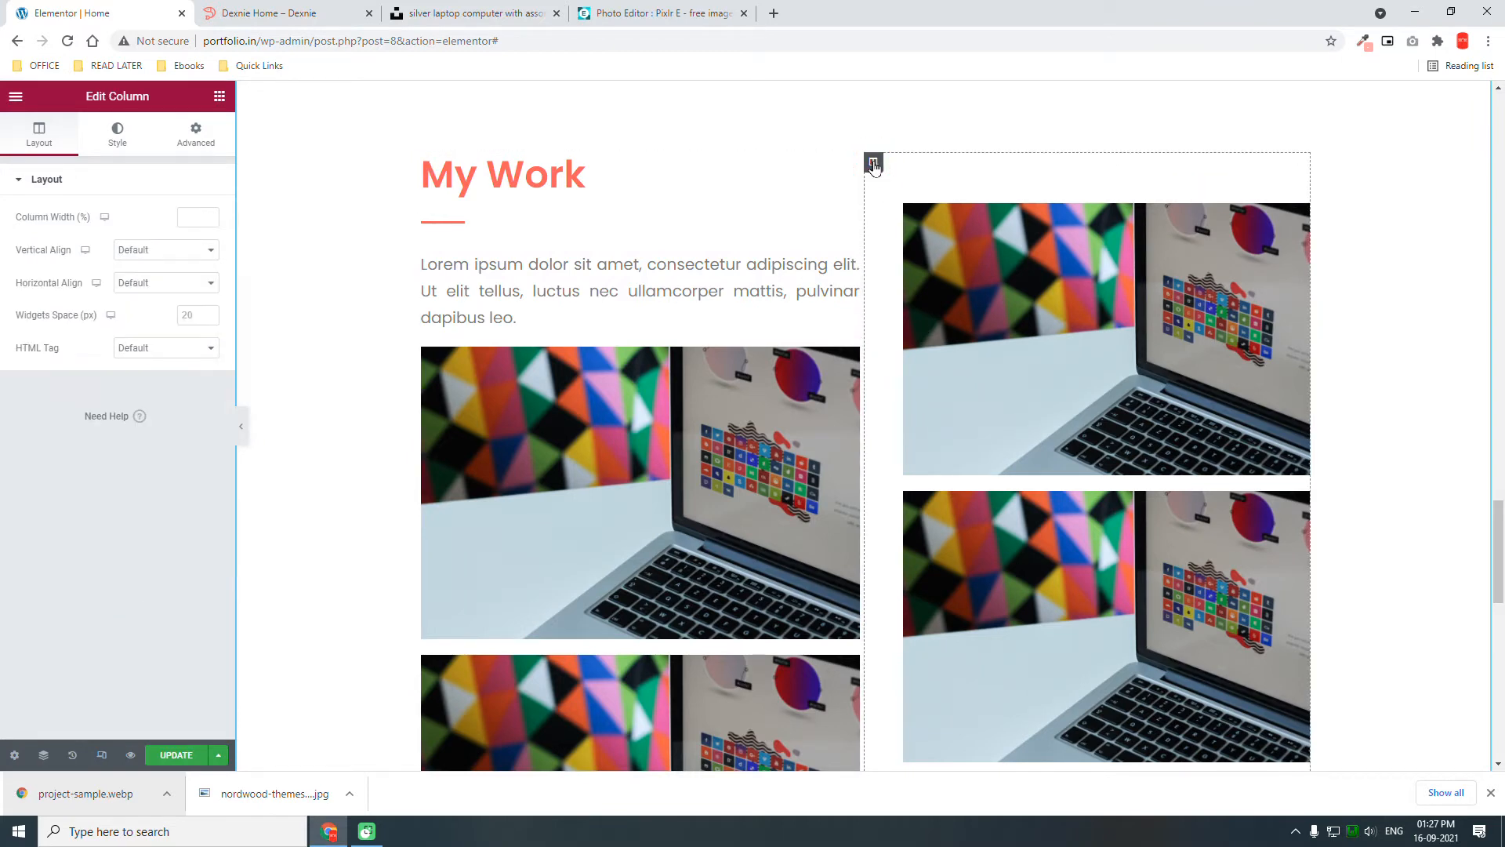
pyautogui.click(196, 125)
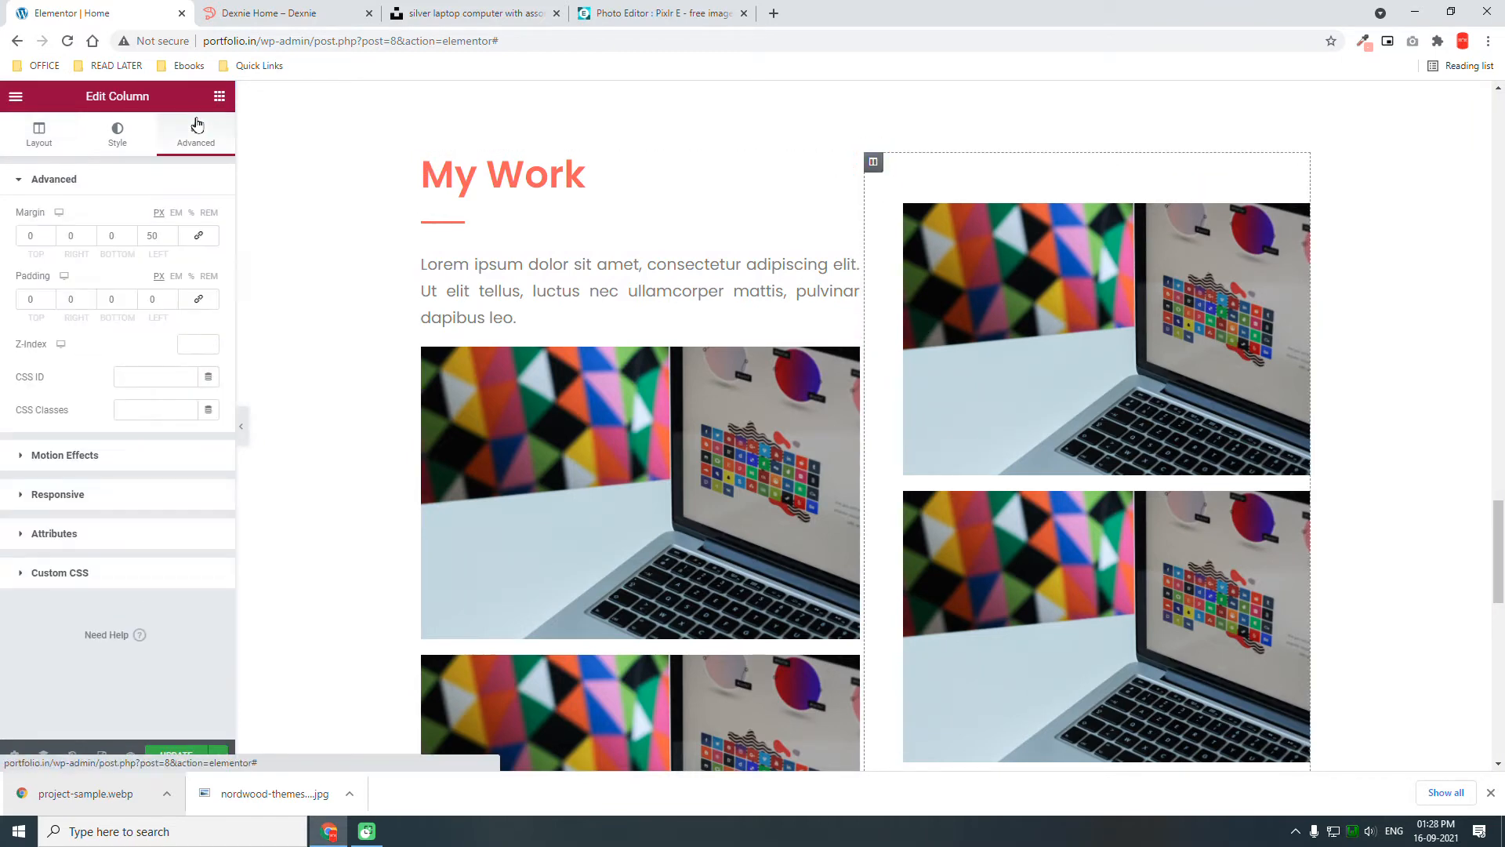
pyautogui.doubleClick(152, 236)
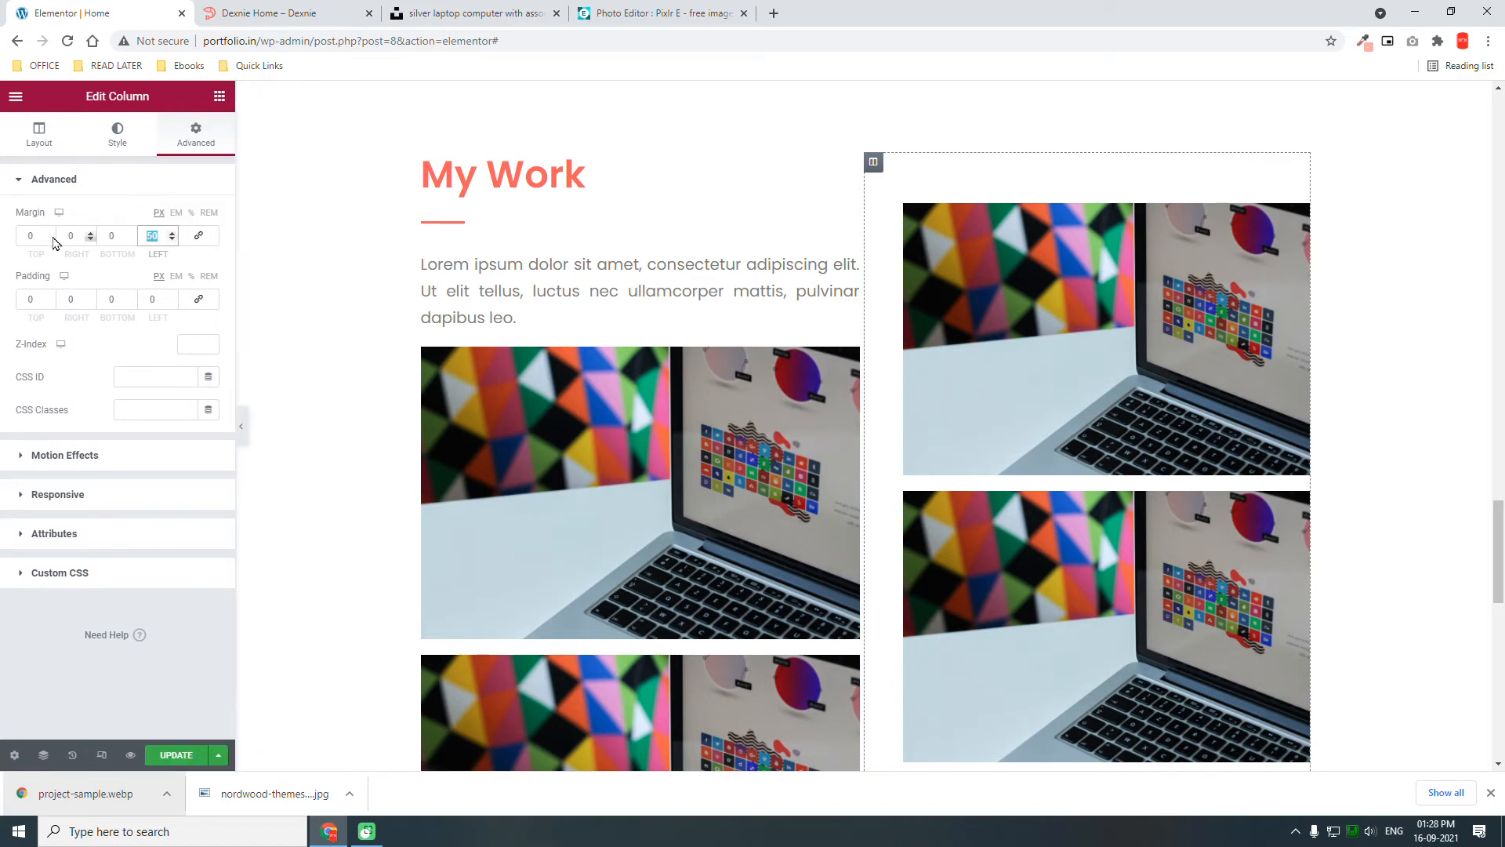
pyautogui.write('0')
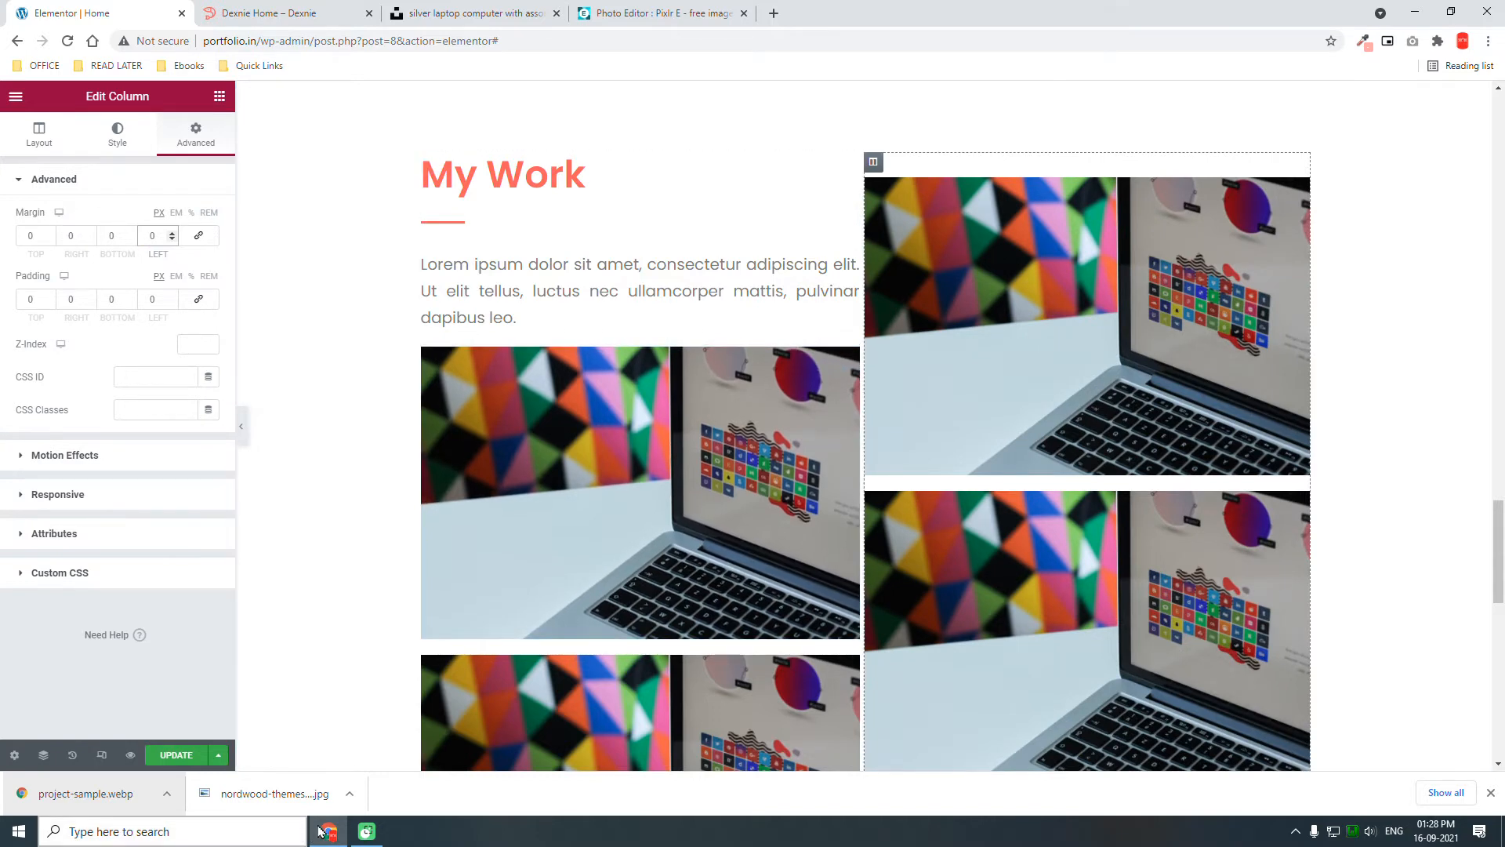
pyautogui.moveTo(329, 829)
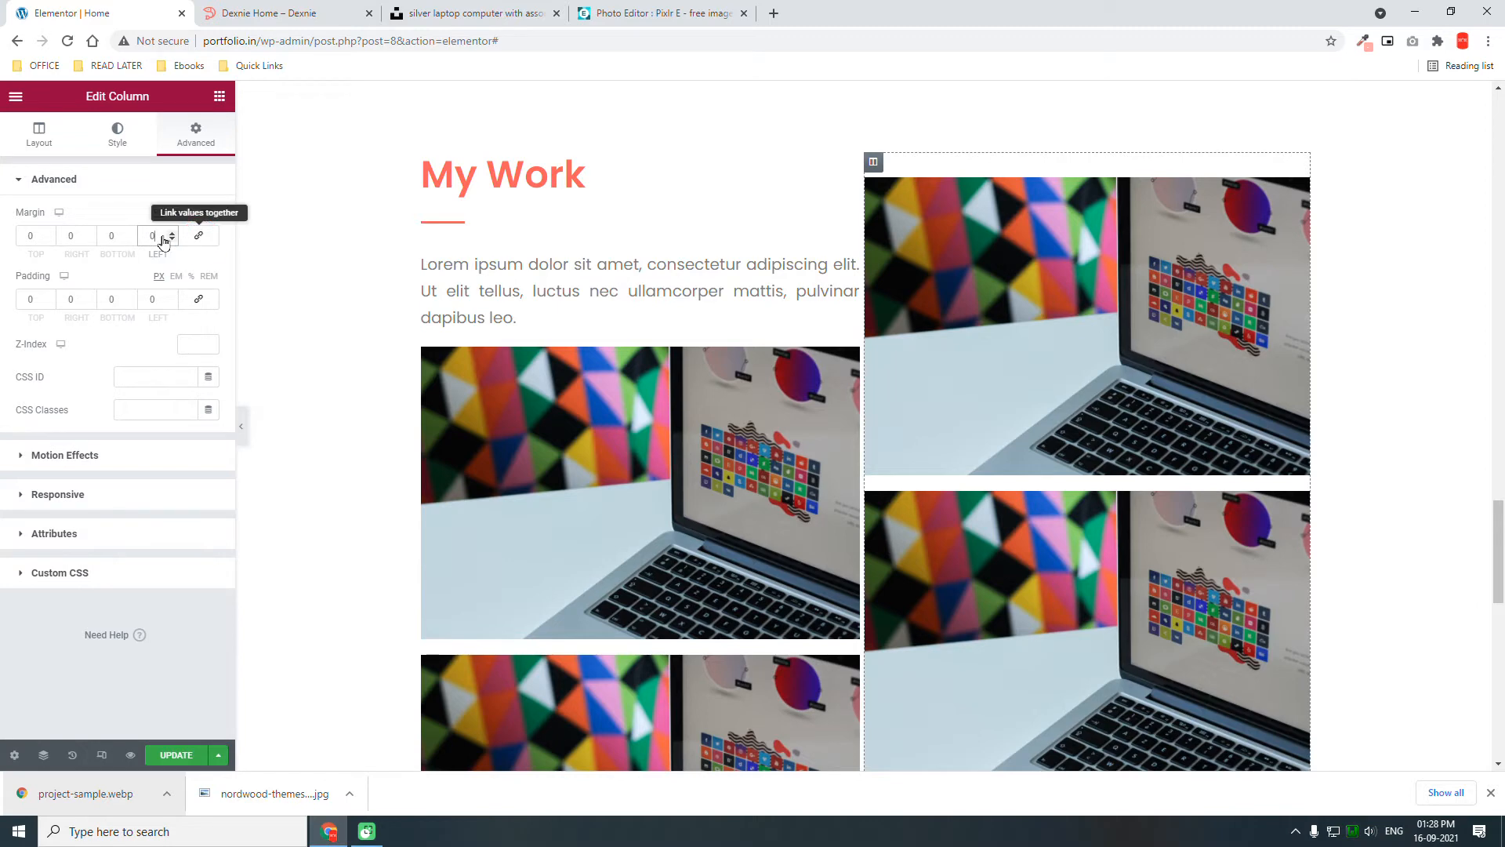
pyautogui.click(198, 235)
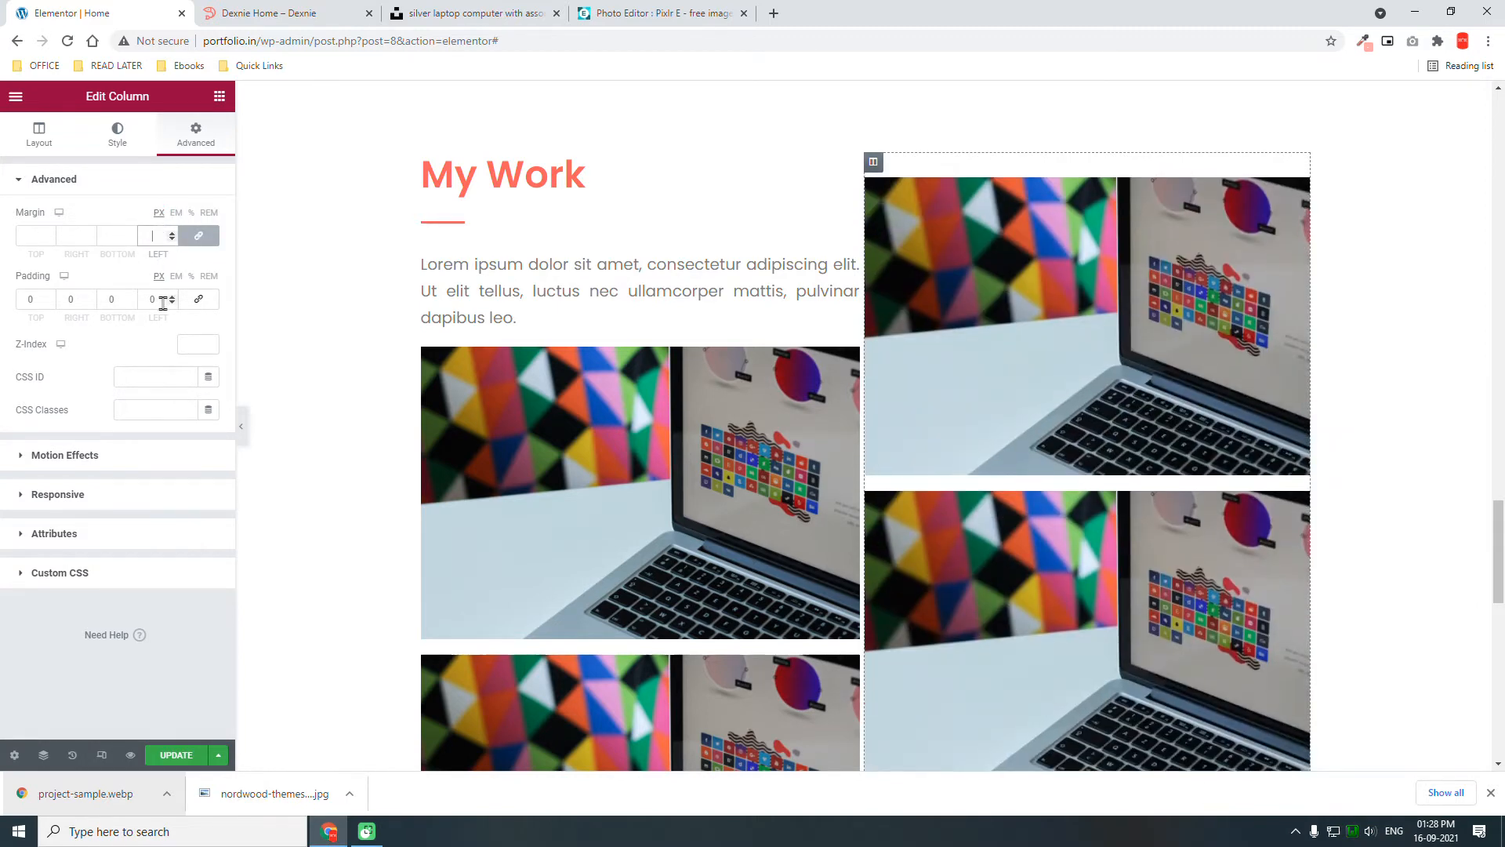
pyautogui.click(163, 304)
pyautogui.click(41, 137)
# - Try the Extended columns gap on the My Work section and settle on Wide
pyautogui.scroll(4, 774, 249)
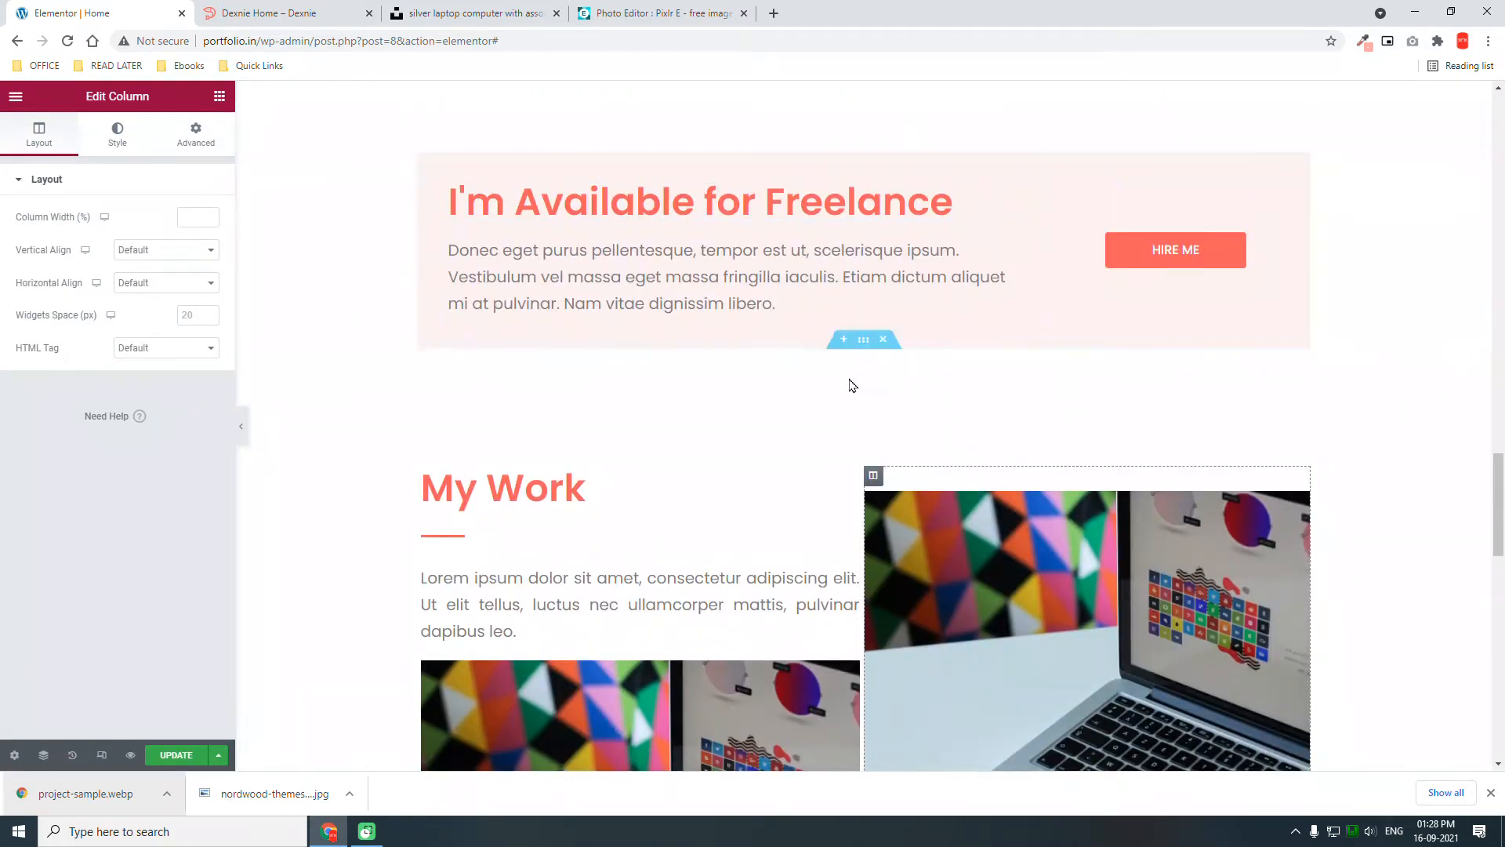
pyautogui.click(863, 345)
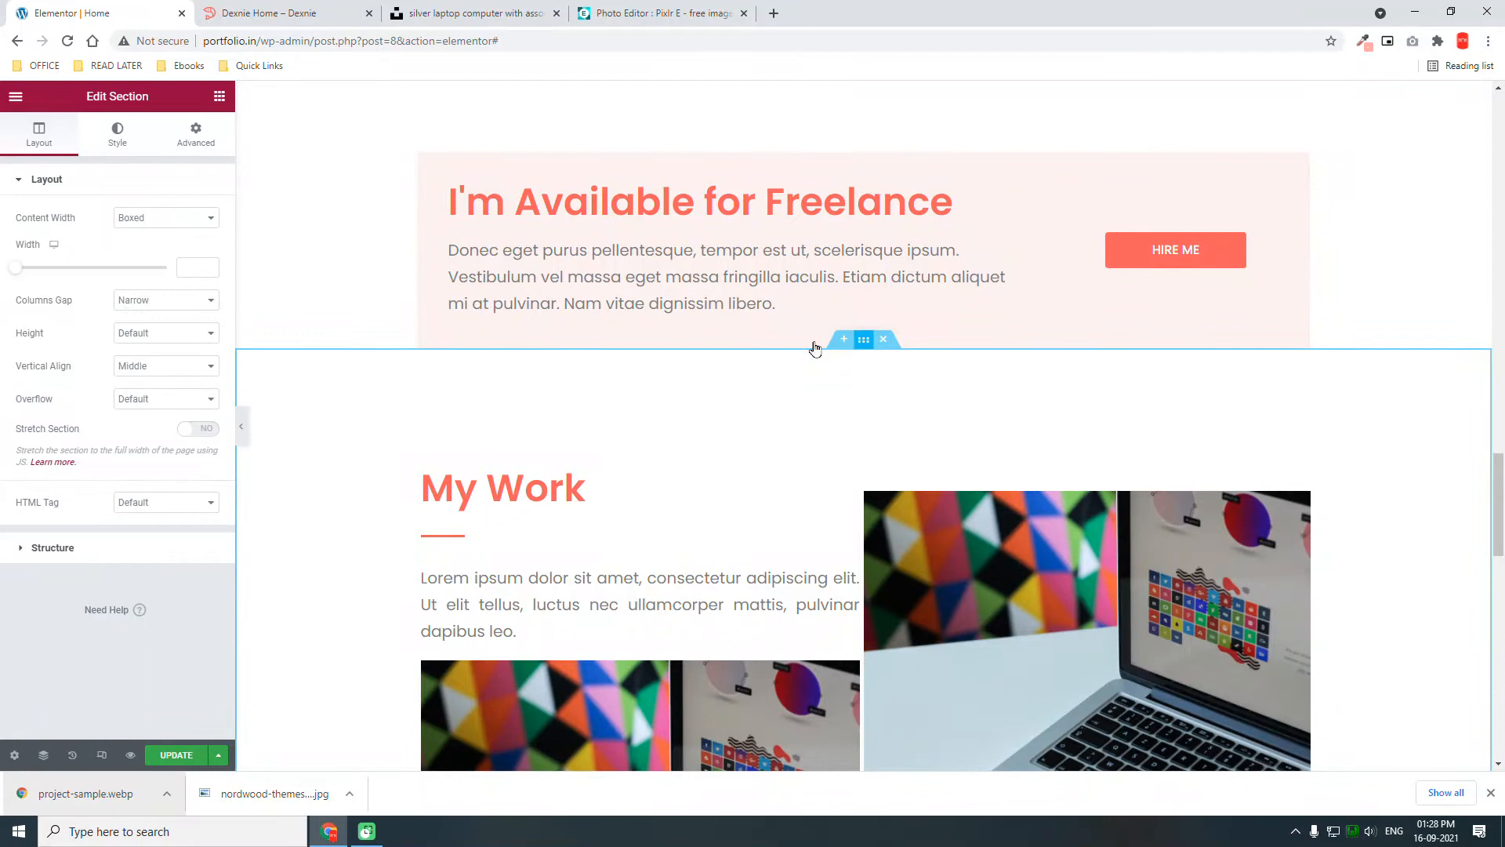
pyautogui.click(139, 304)
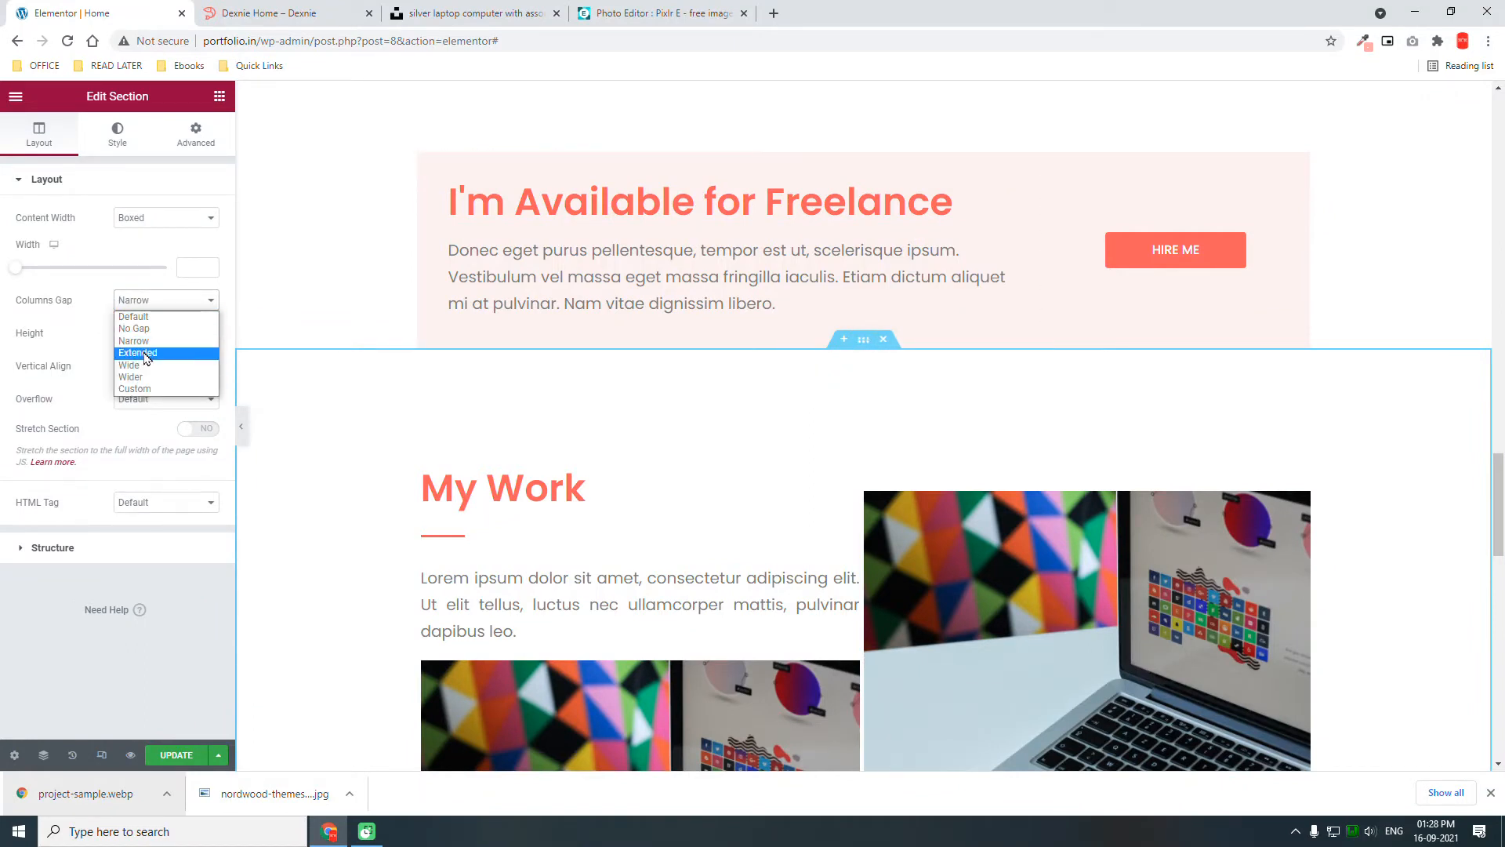
pyautogui.click(145, 353)
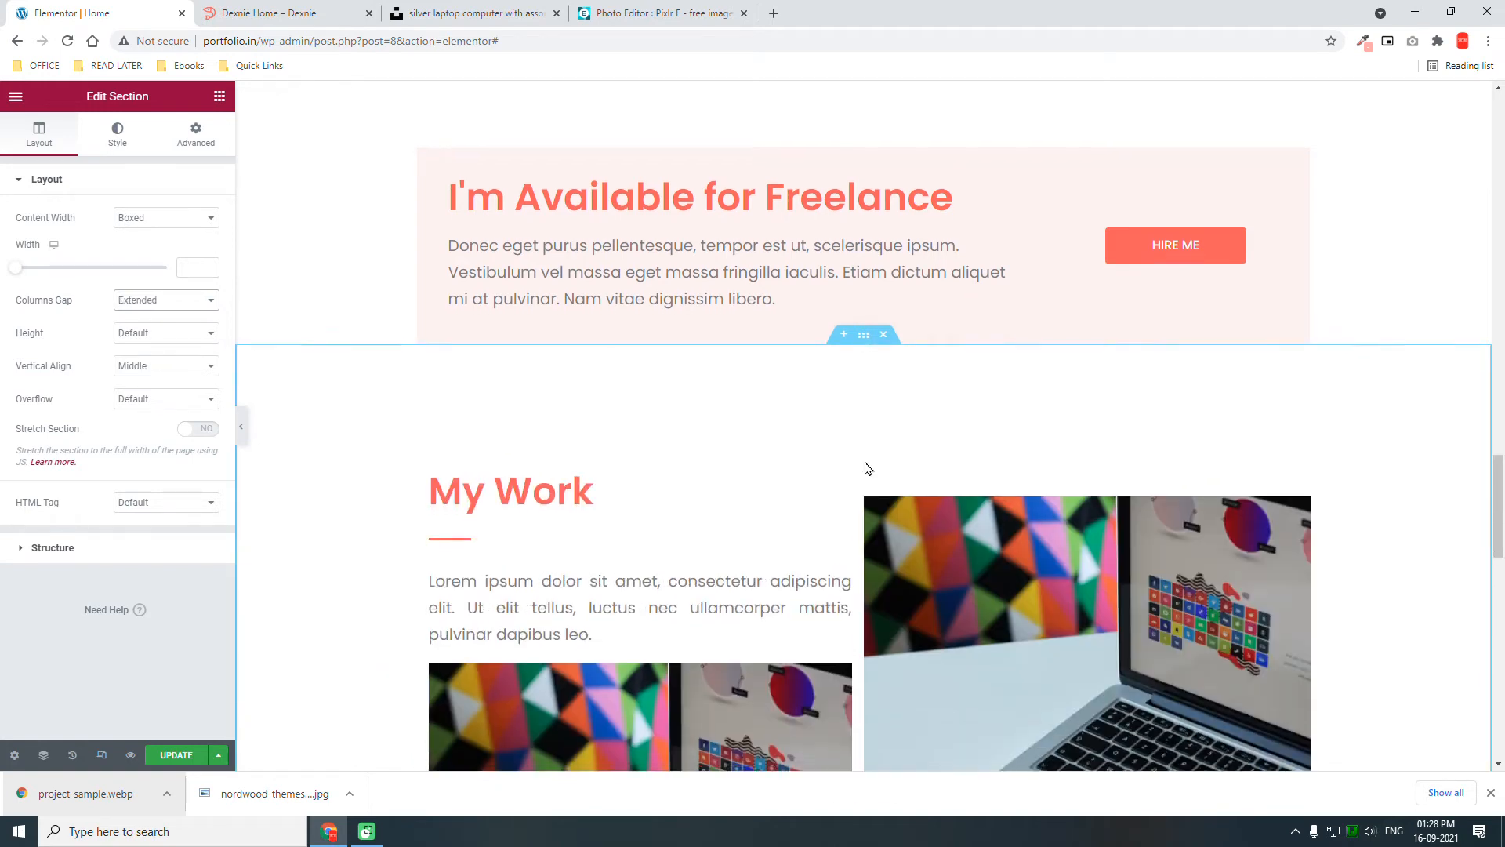
pyautogui.scroll(-3, 863, 461)
pyautogui.scroll(-2, 907, 544)
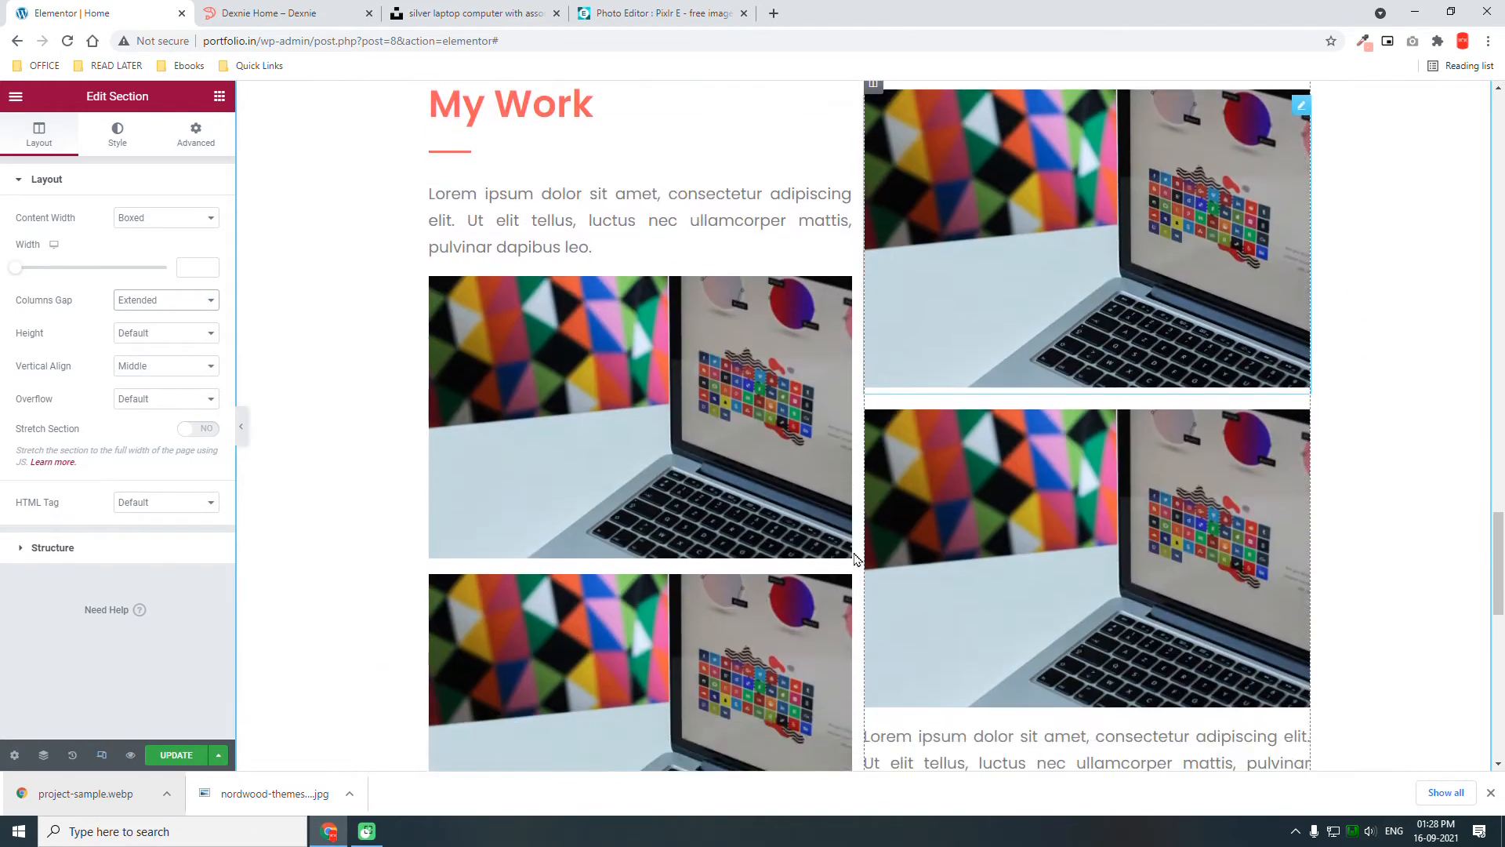
pyautogui.click(162, 300)
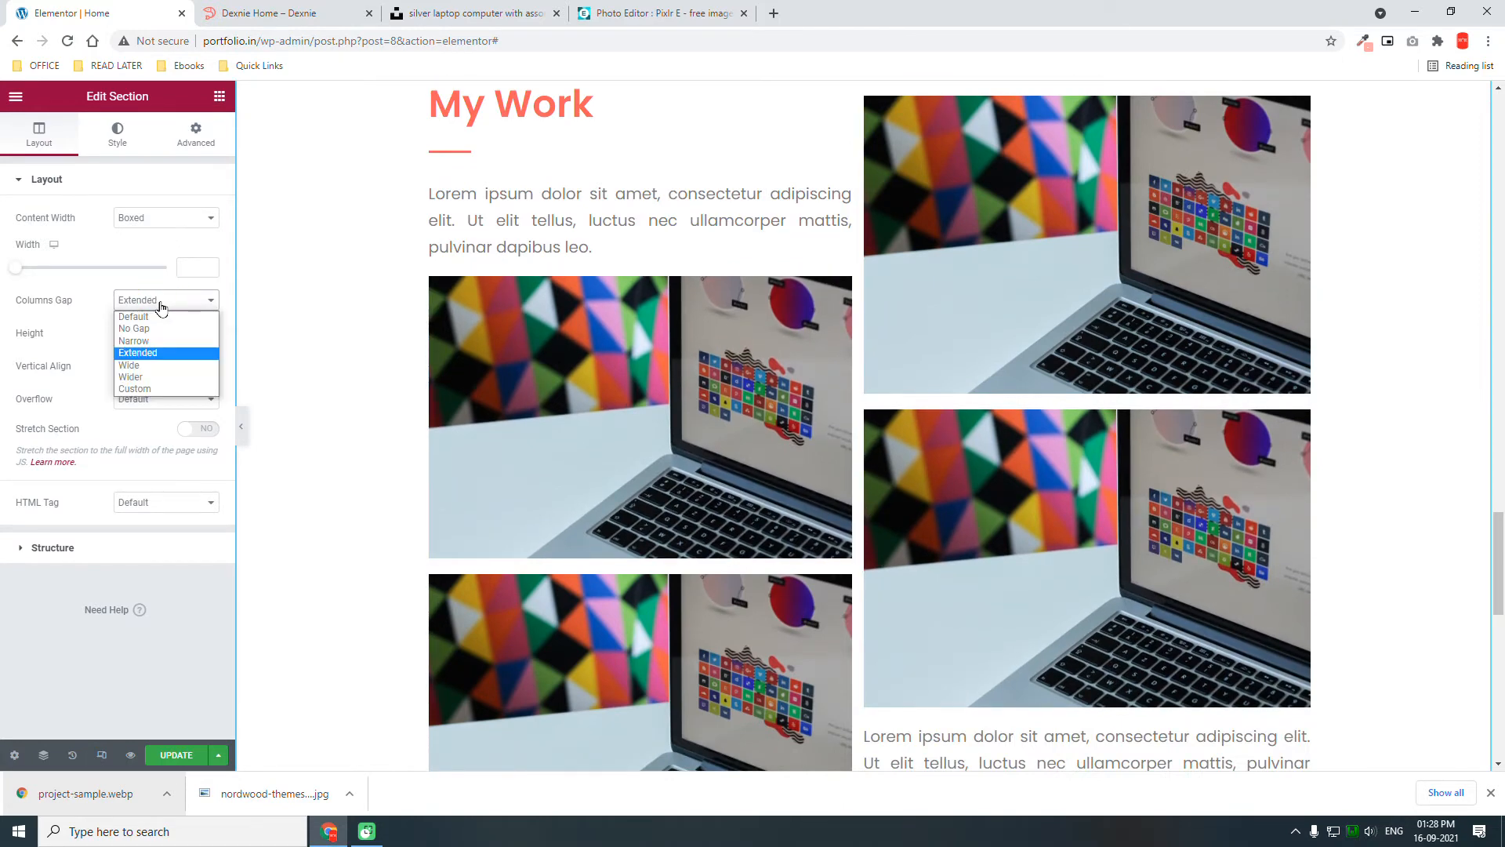
pyautogui.click(145, 367)
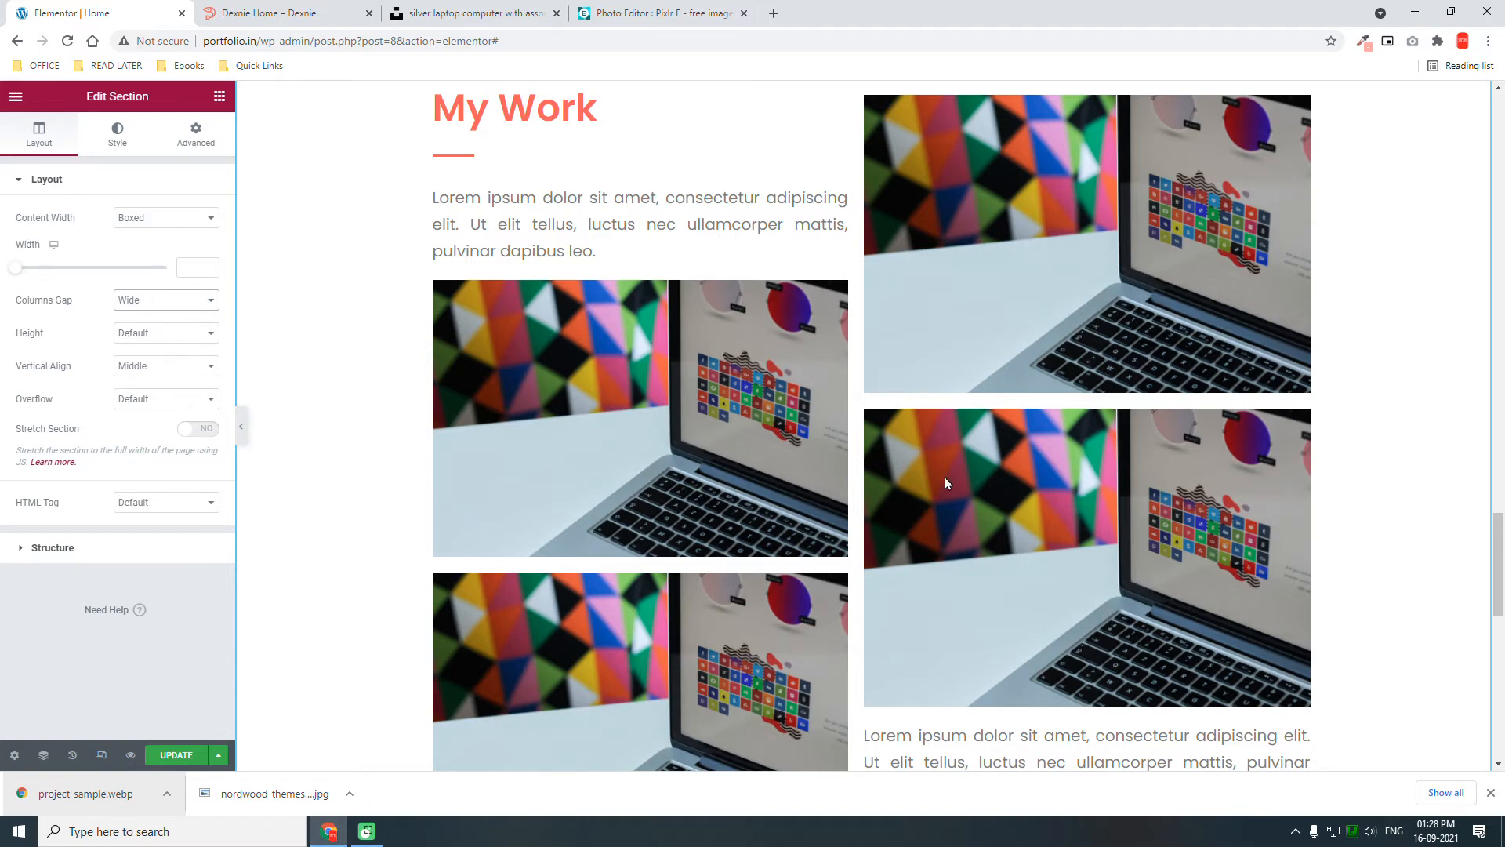
# - Compare the My Work section's spacing with the Dexnie reference page and examine the brand logo strip below it
pyautogui.scroll(-4, 908, 615)
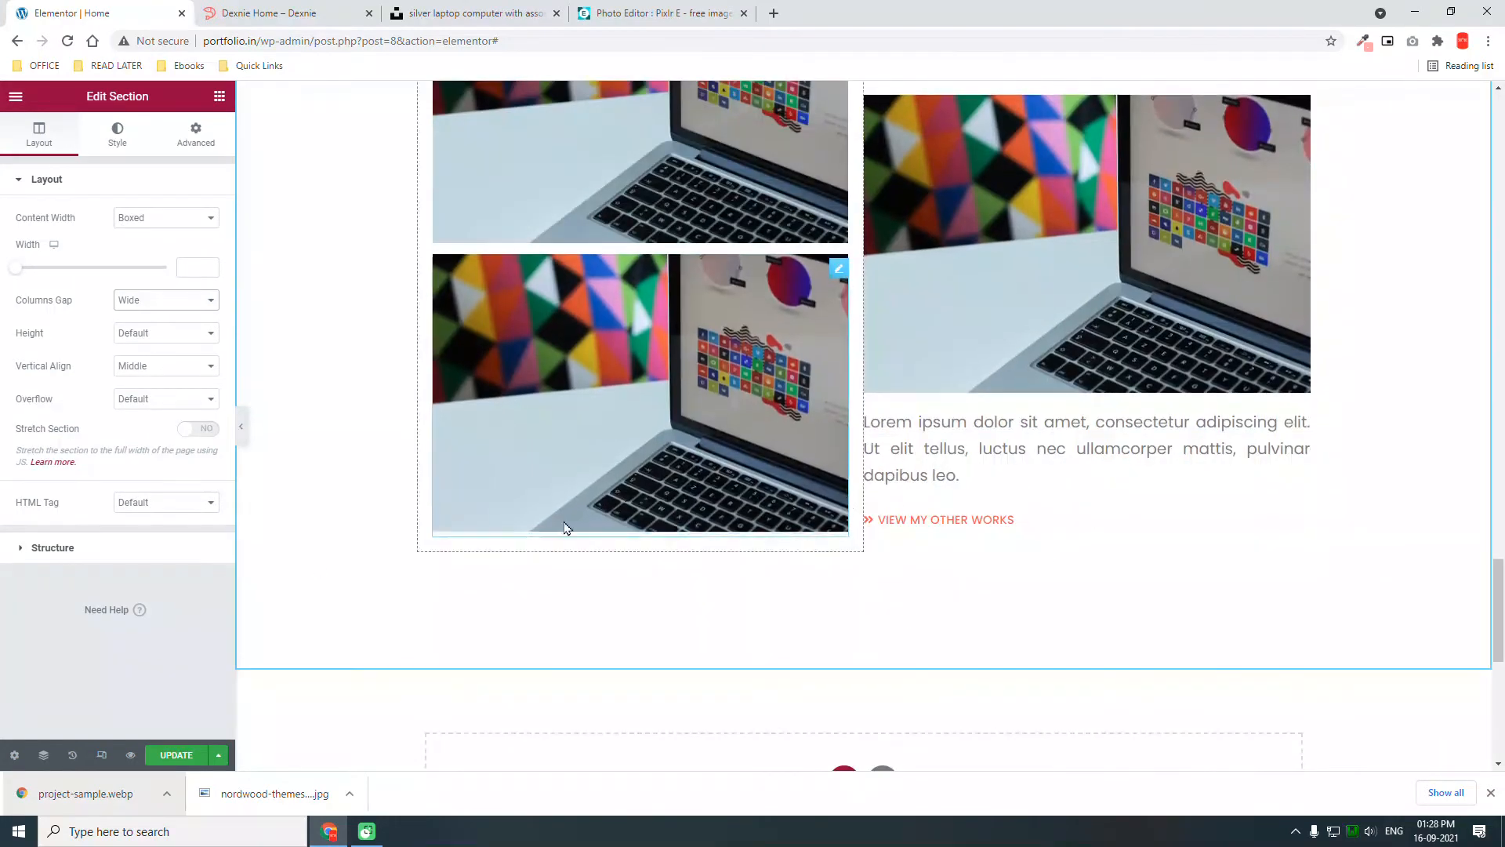
pyautogui.click(304, 11)
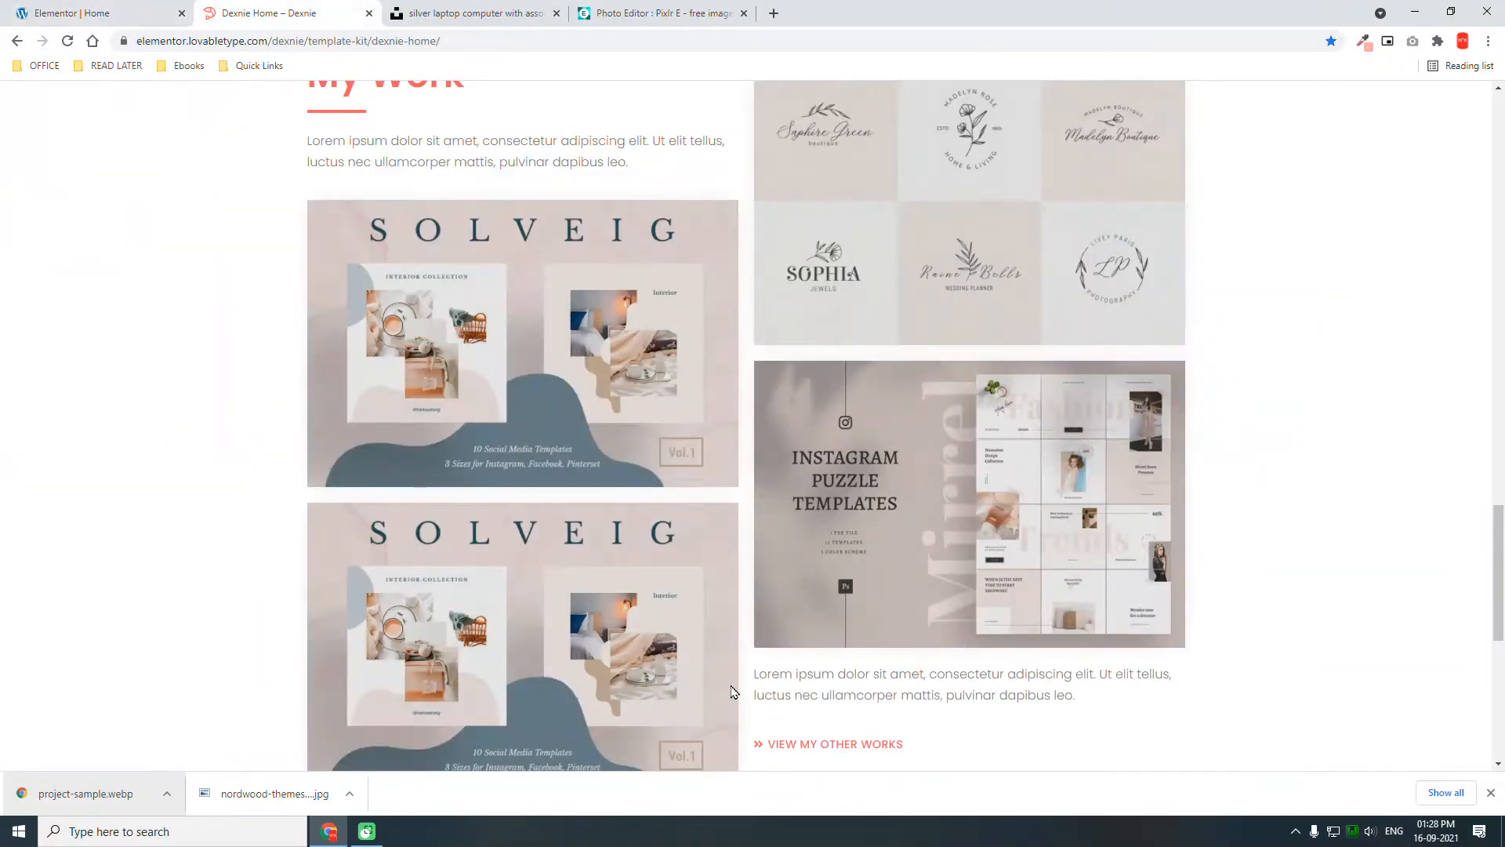
pyautogui.click(116, 8)
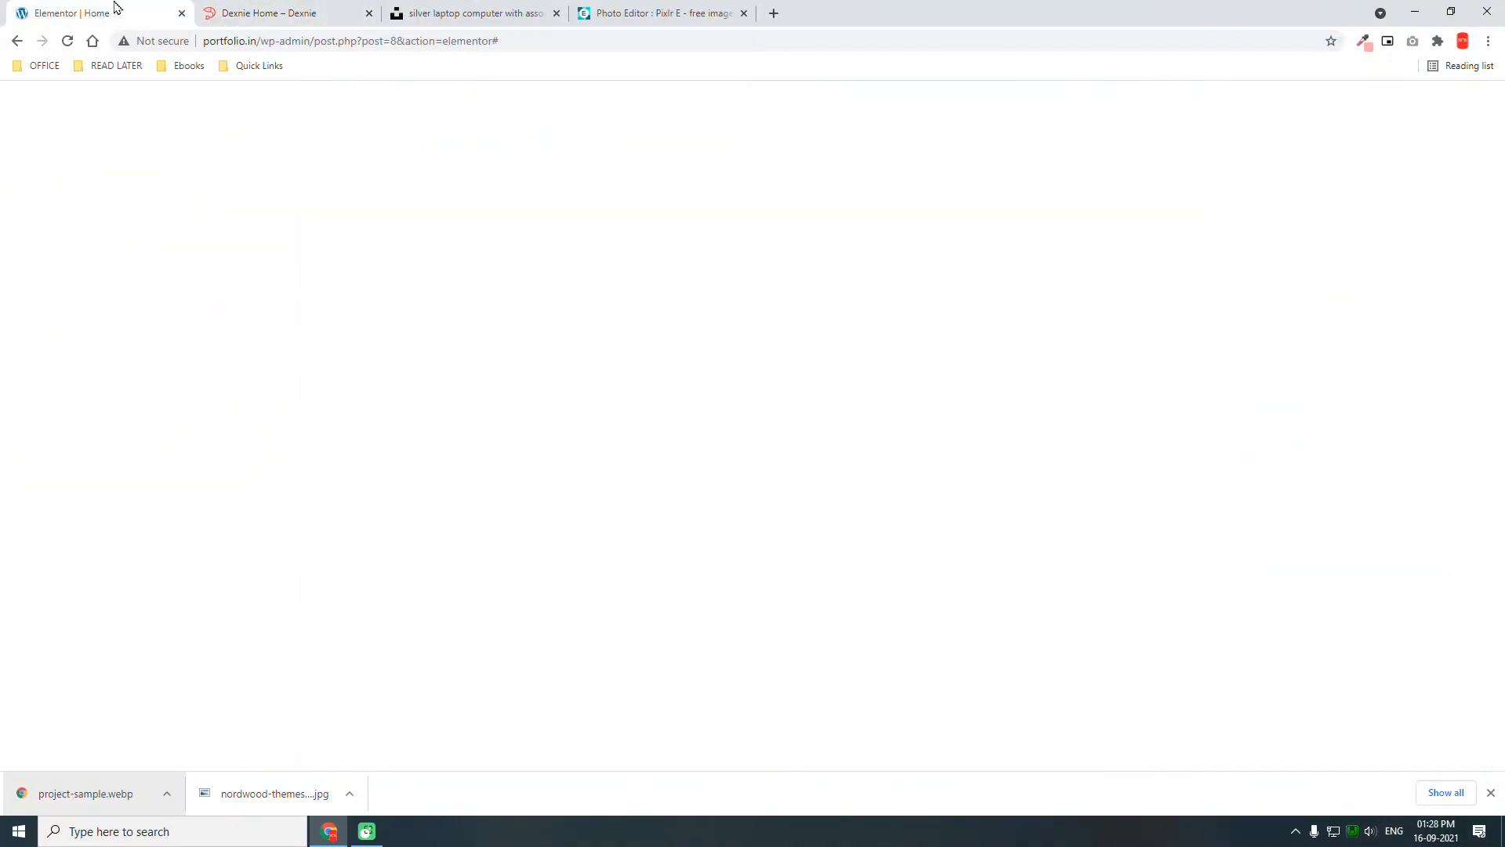
pyautogui.scroll(4, 582, 547)
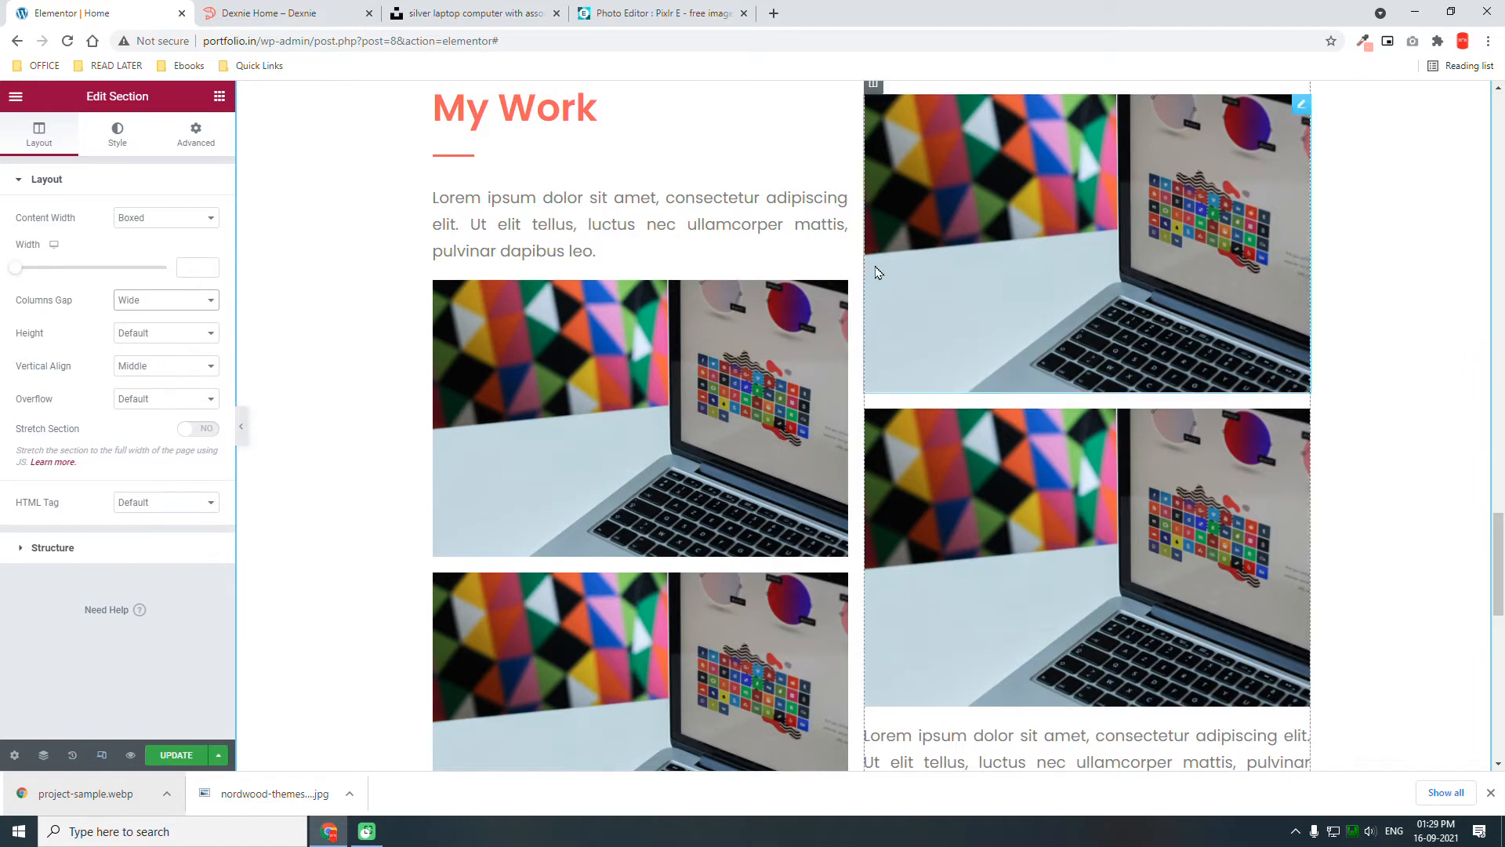
pyautogui.scroll(-3, 1503, 439)
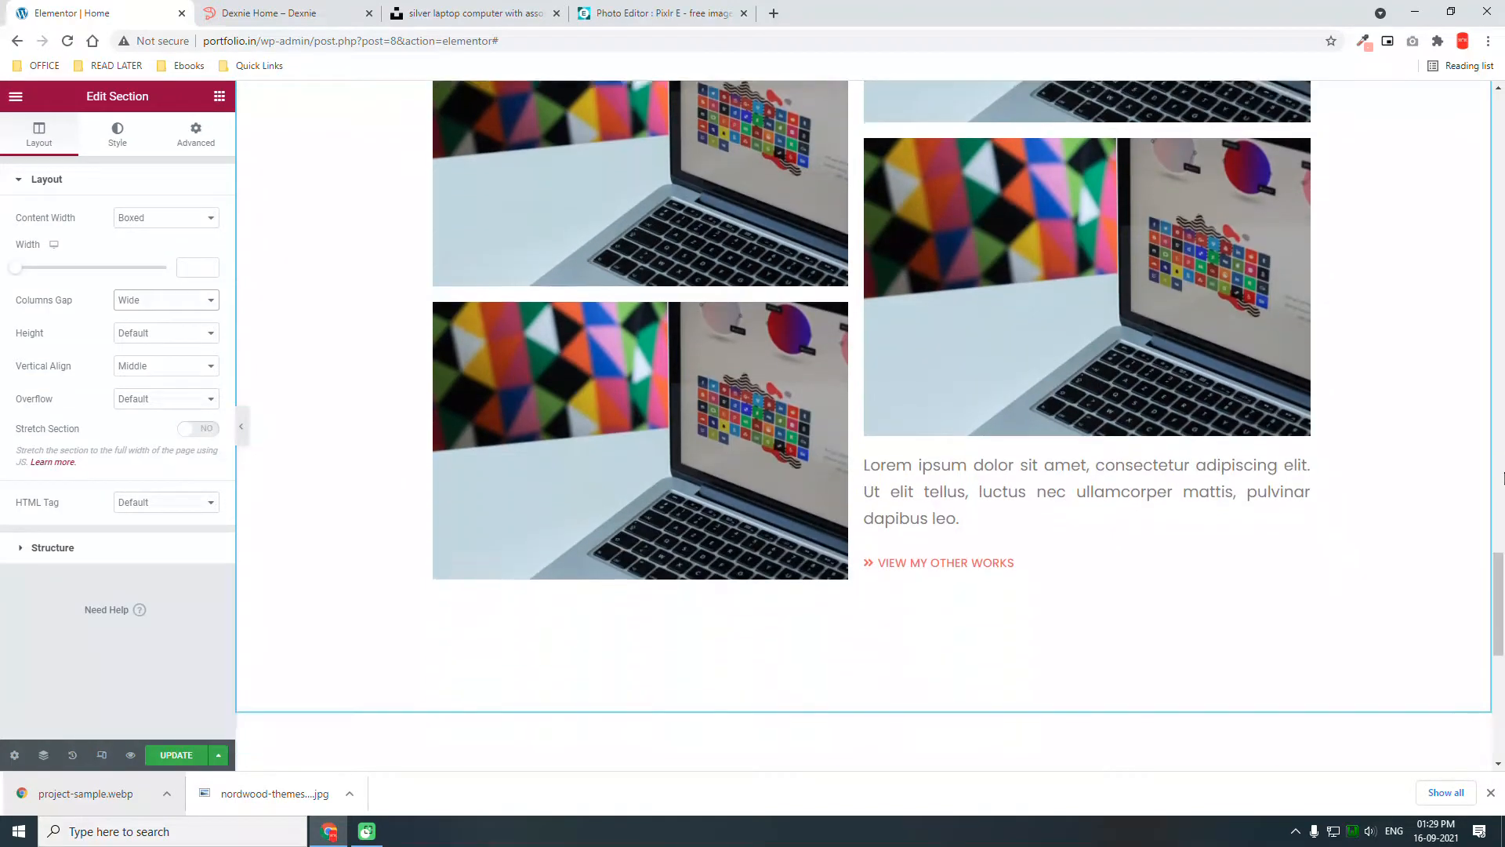
pyautogui.scroll(5, 1504, 475)
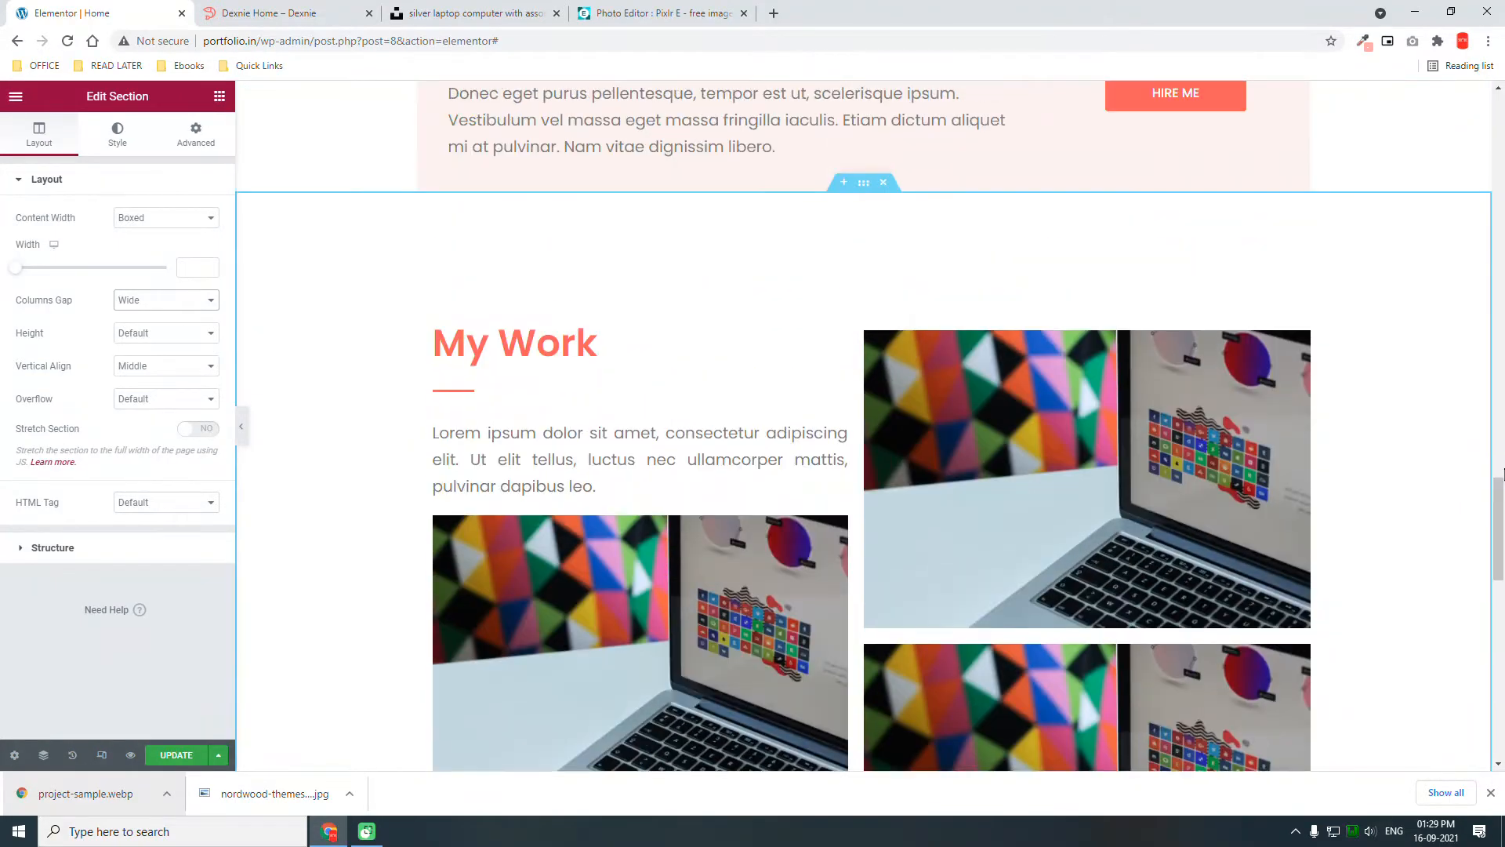
pyautogui.scroll(-8, 1071, 354)
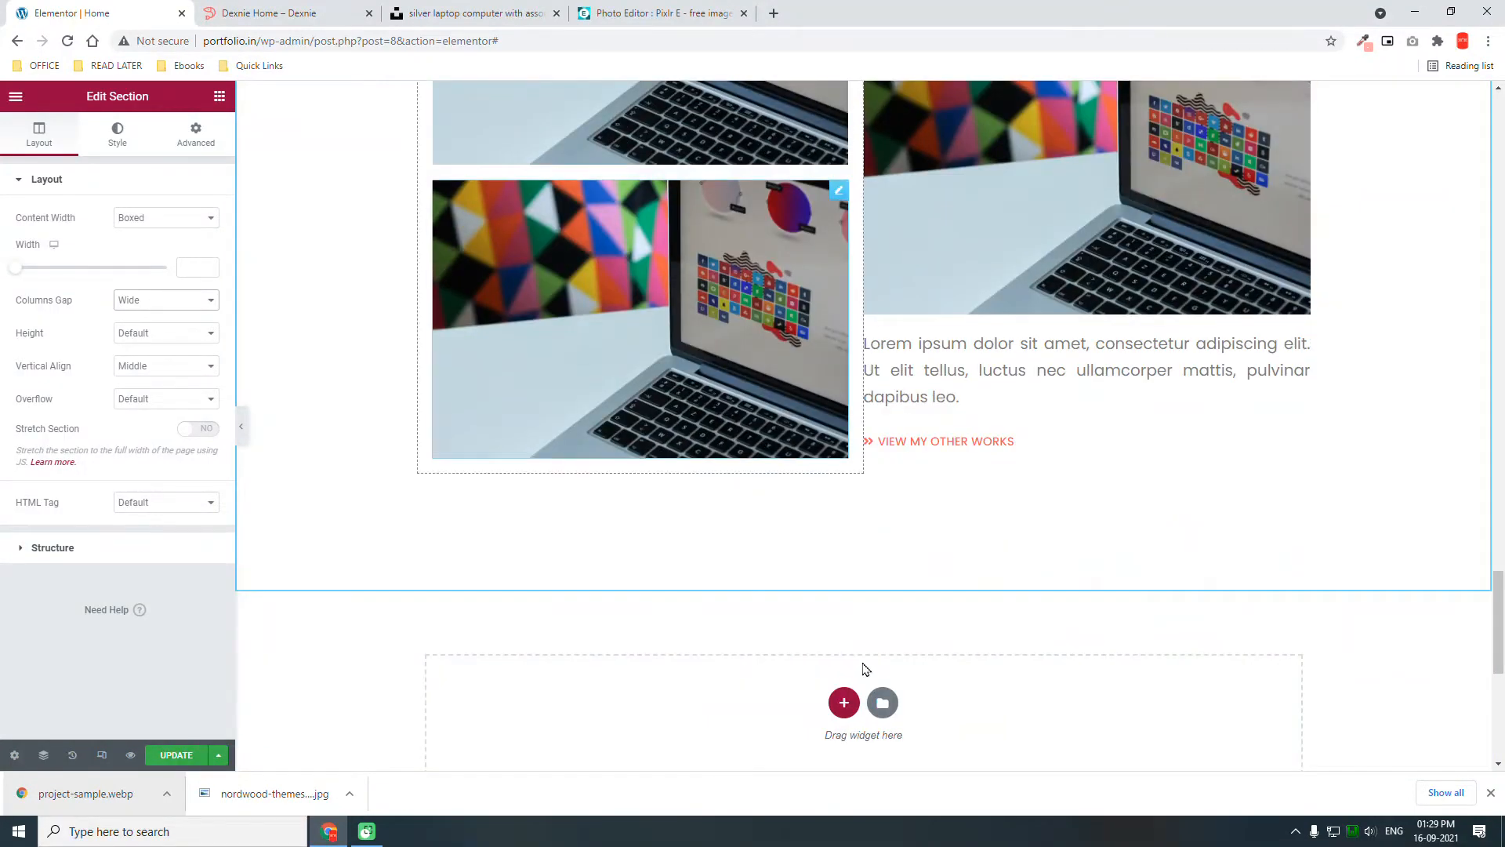
pyautogui.click(301, 10)
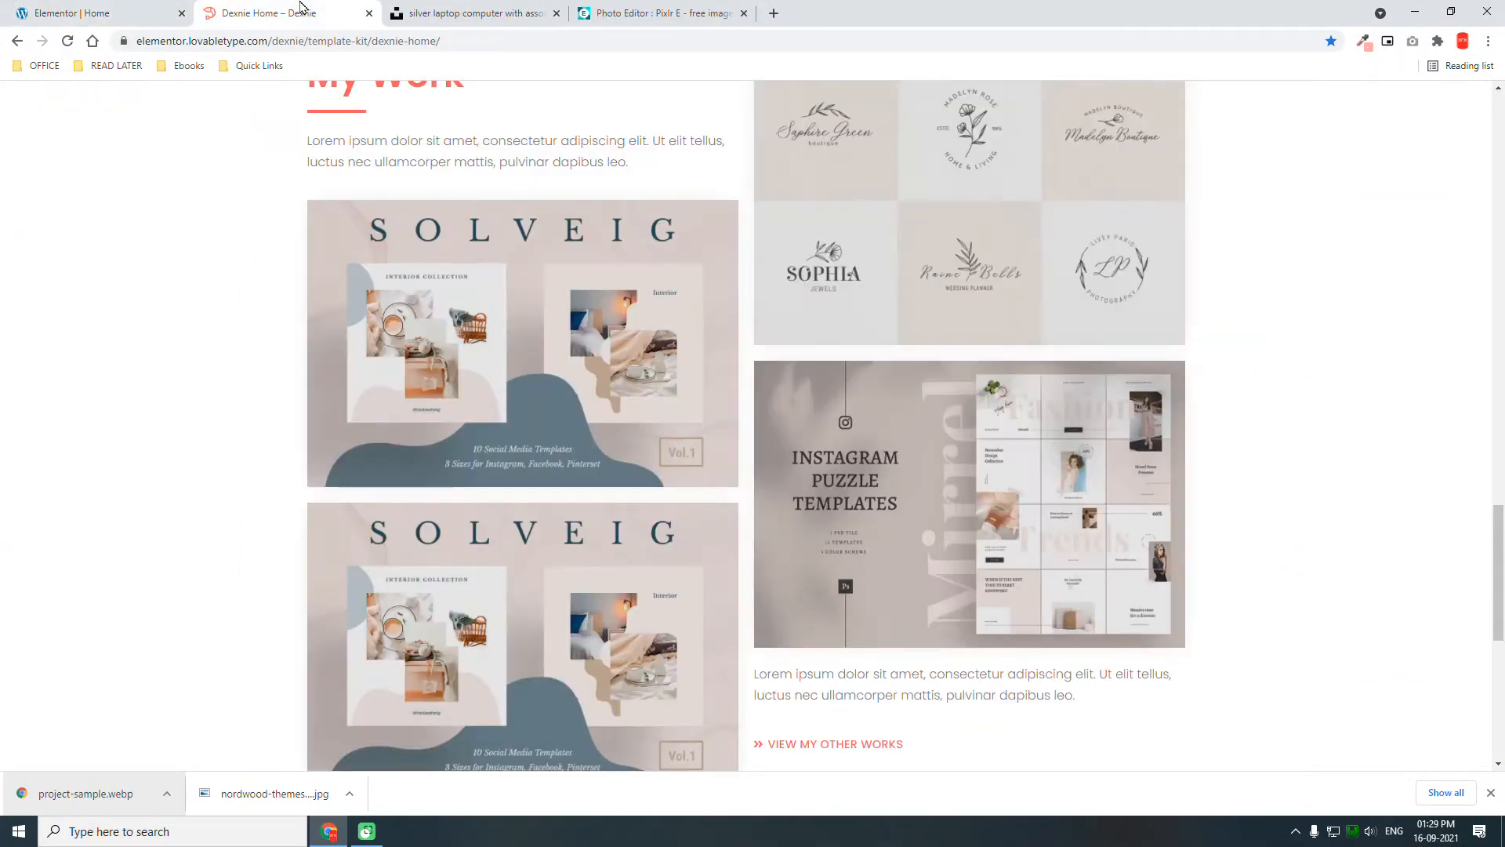
pyautogui.scroll(-6, 697, 564)
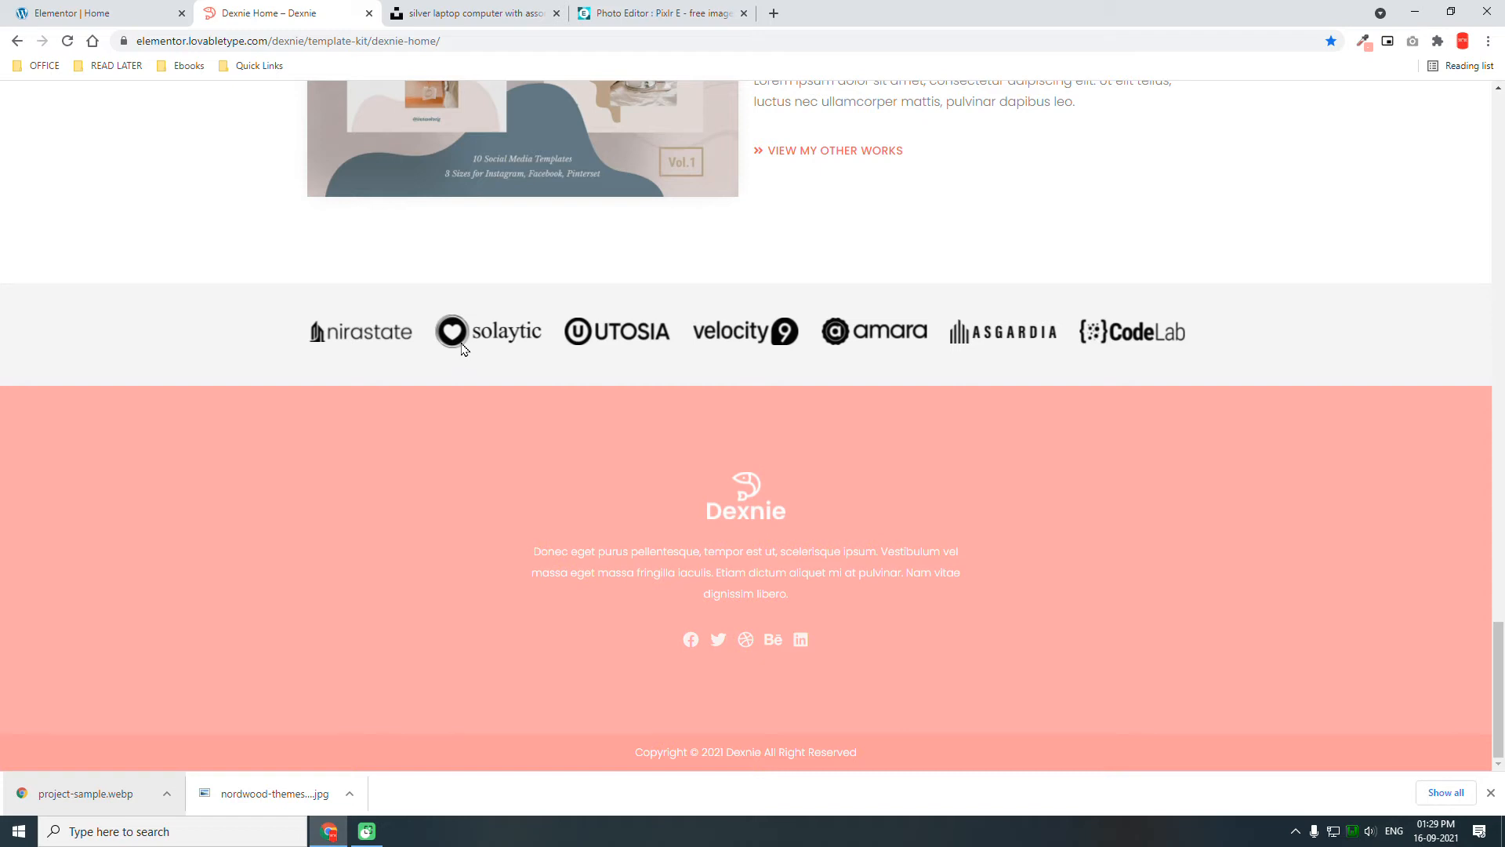
# - Add a new single-column section below the My Work section in the Elementor page
pyautogui.click(89, 10)
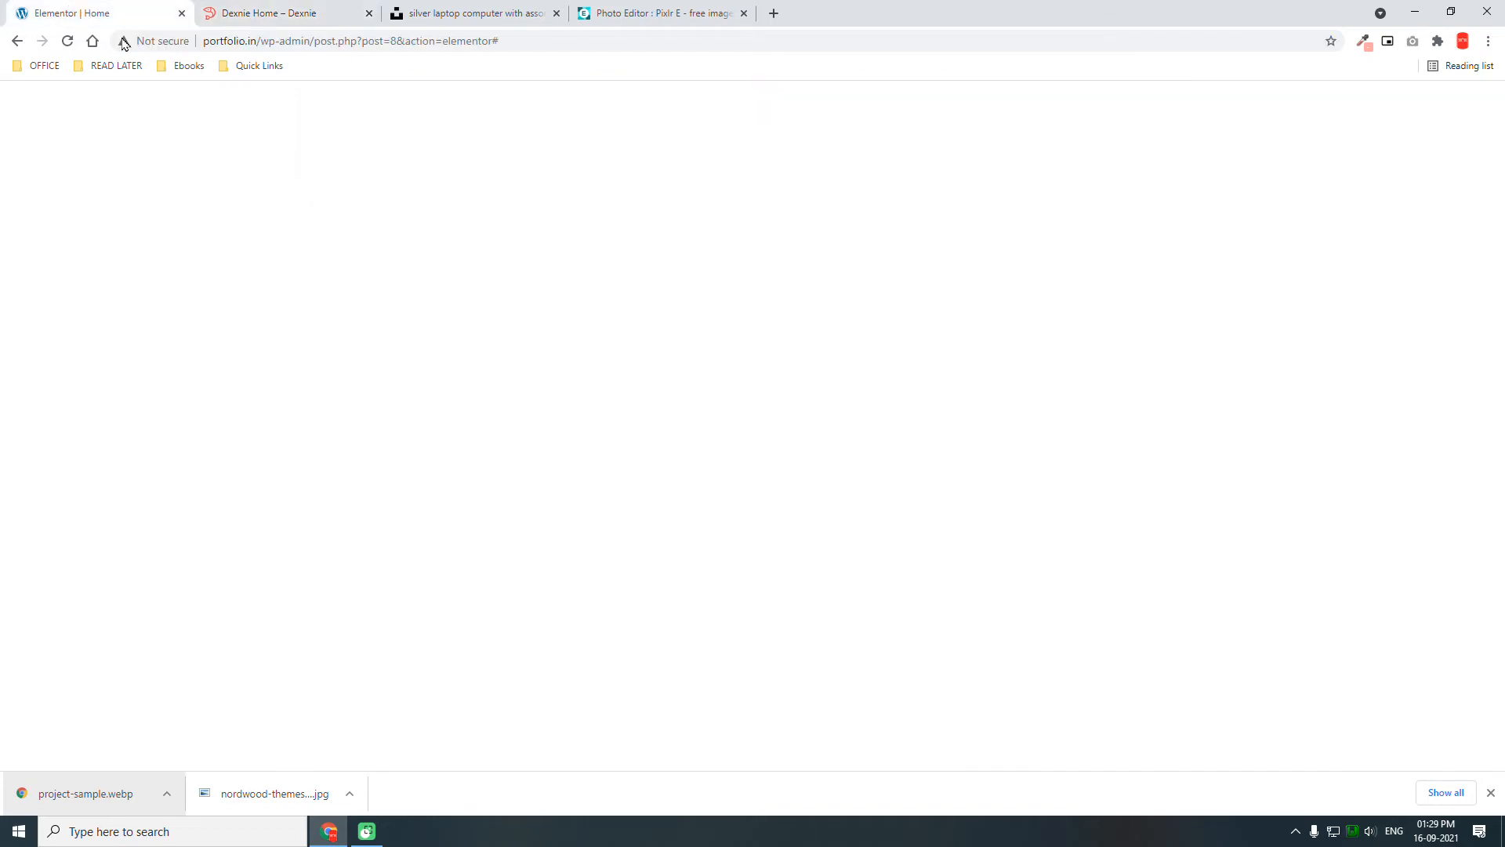
pyautogui.scroll(-2, 842, 533)
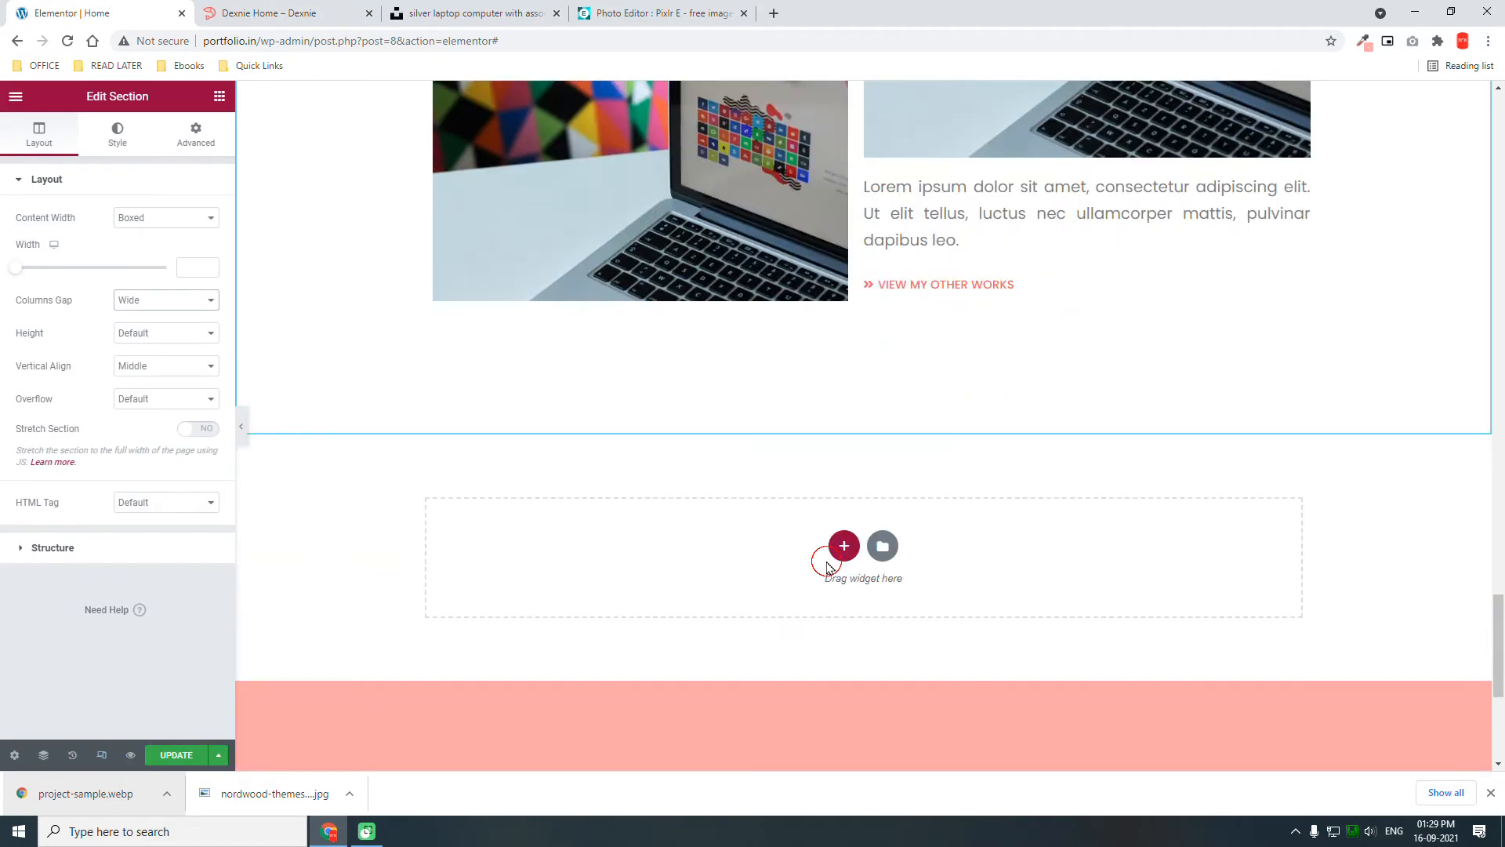
pyautogui.click(829, 561)
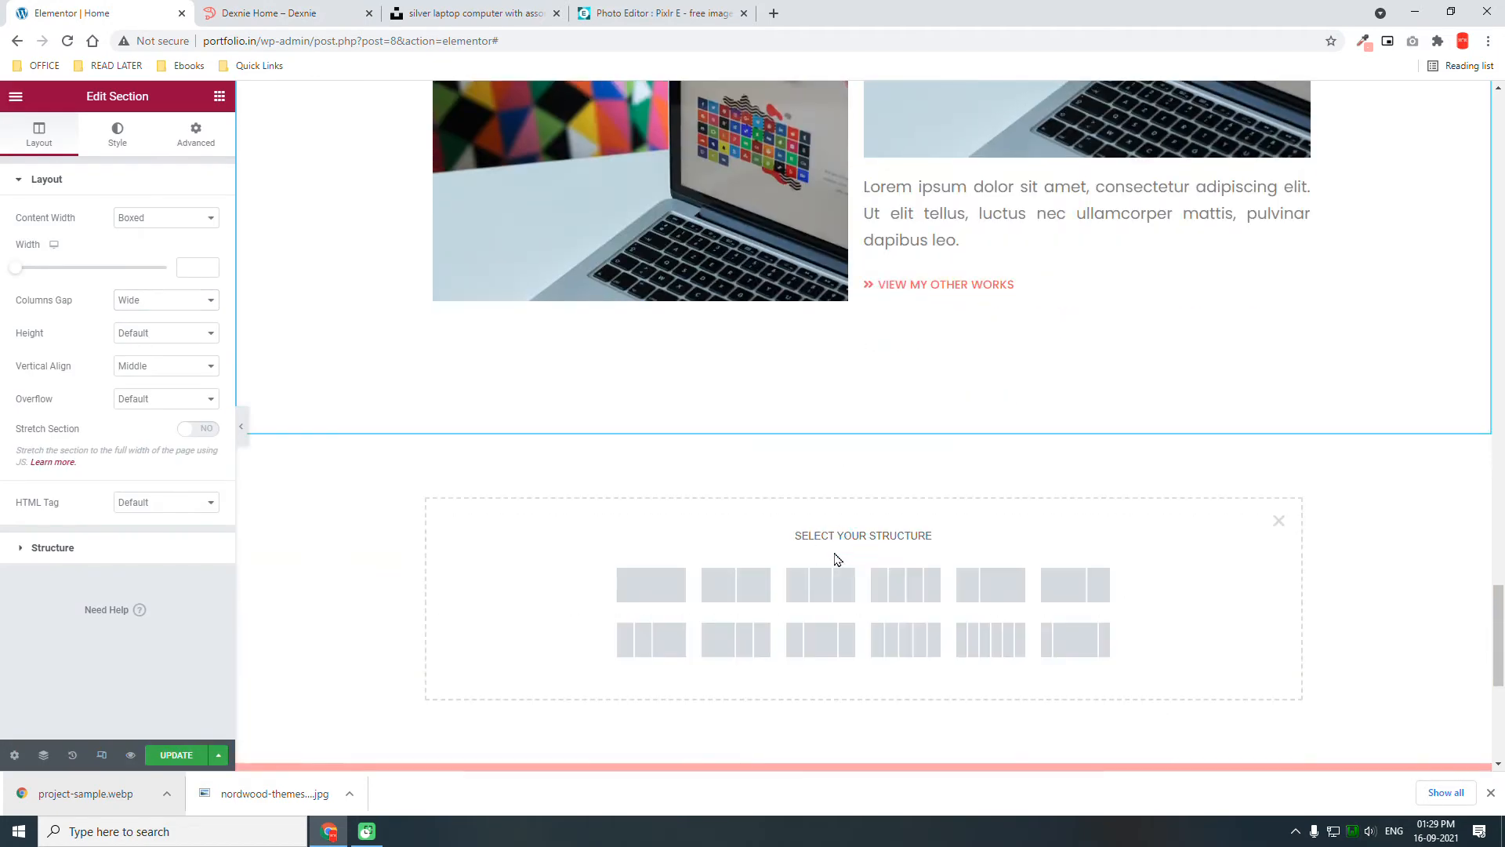
pyautogui.click(652, 591)
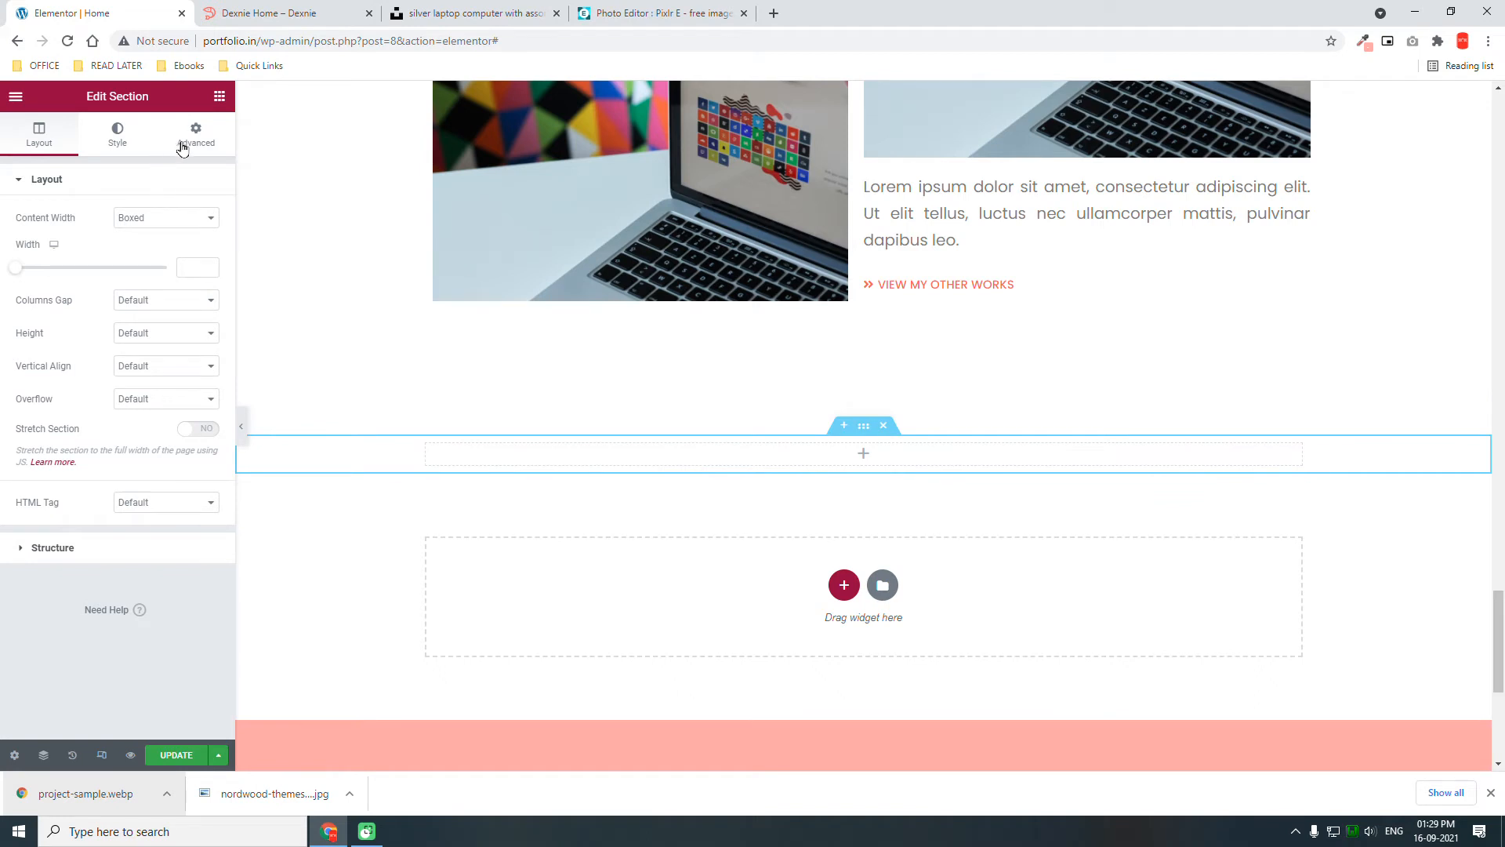
pyautogui.click(154, 335)
pyautogui.click(149, 330)
pyautogui.click(145, 367)
pyautogui.click(144, 408)
# - Unlink the new section's padding values and set its top and bottom padding to 50 px
pyautogui.click(192, 145)
pyautogui.click(198, 299)
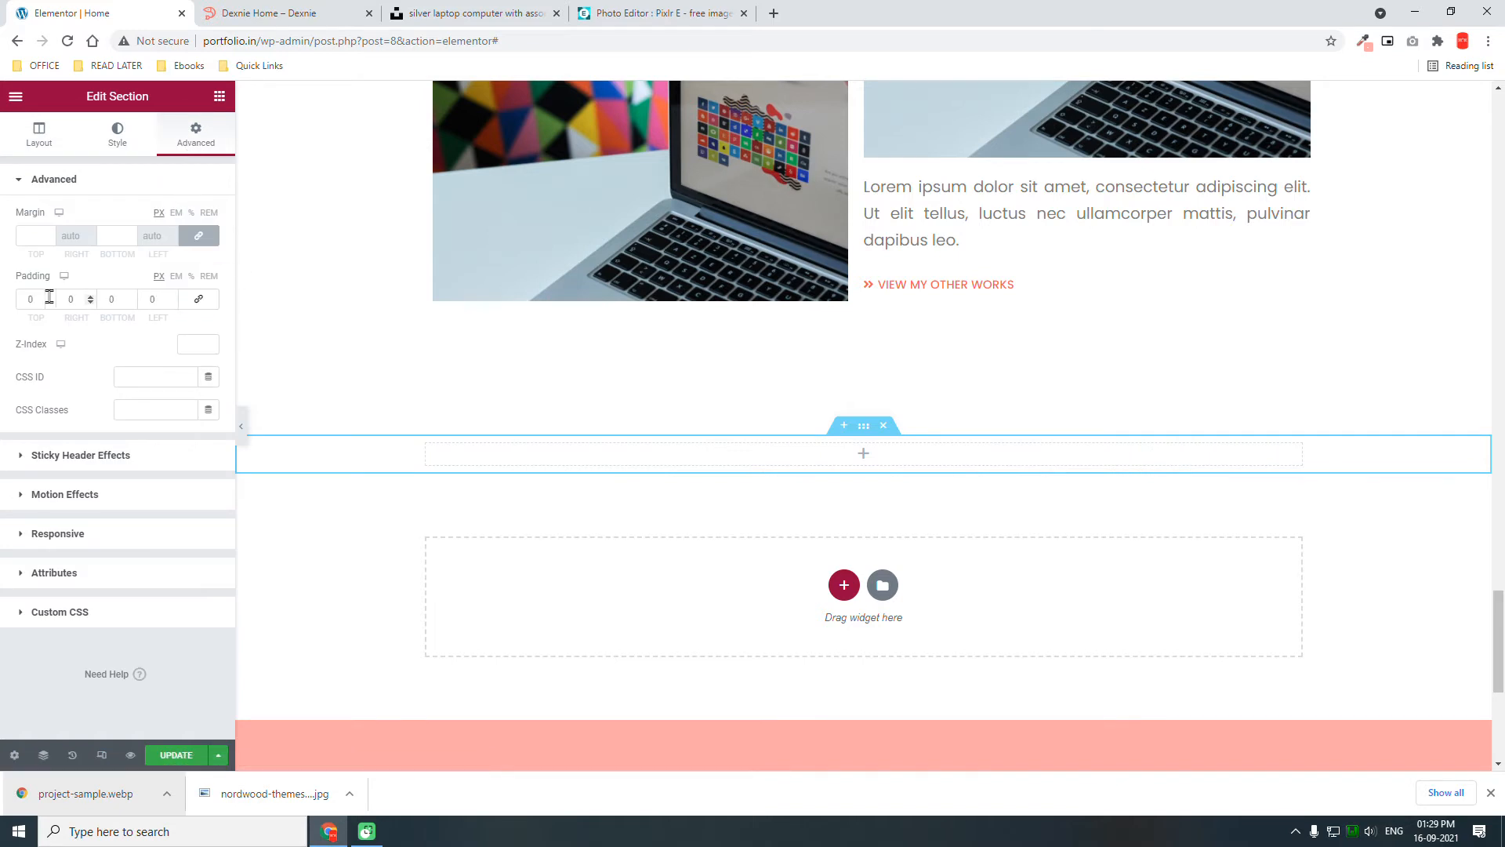
pyautogui.click(33, 299)
pyautogui.write('50')
pyautogui.press('Tab')
pyautogui.press('Tab')
pyautogui.write('50')
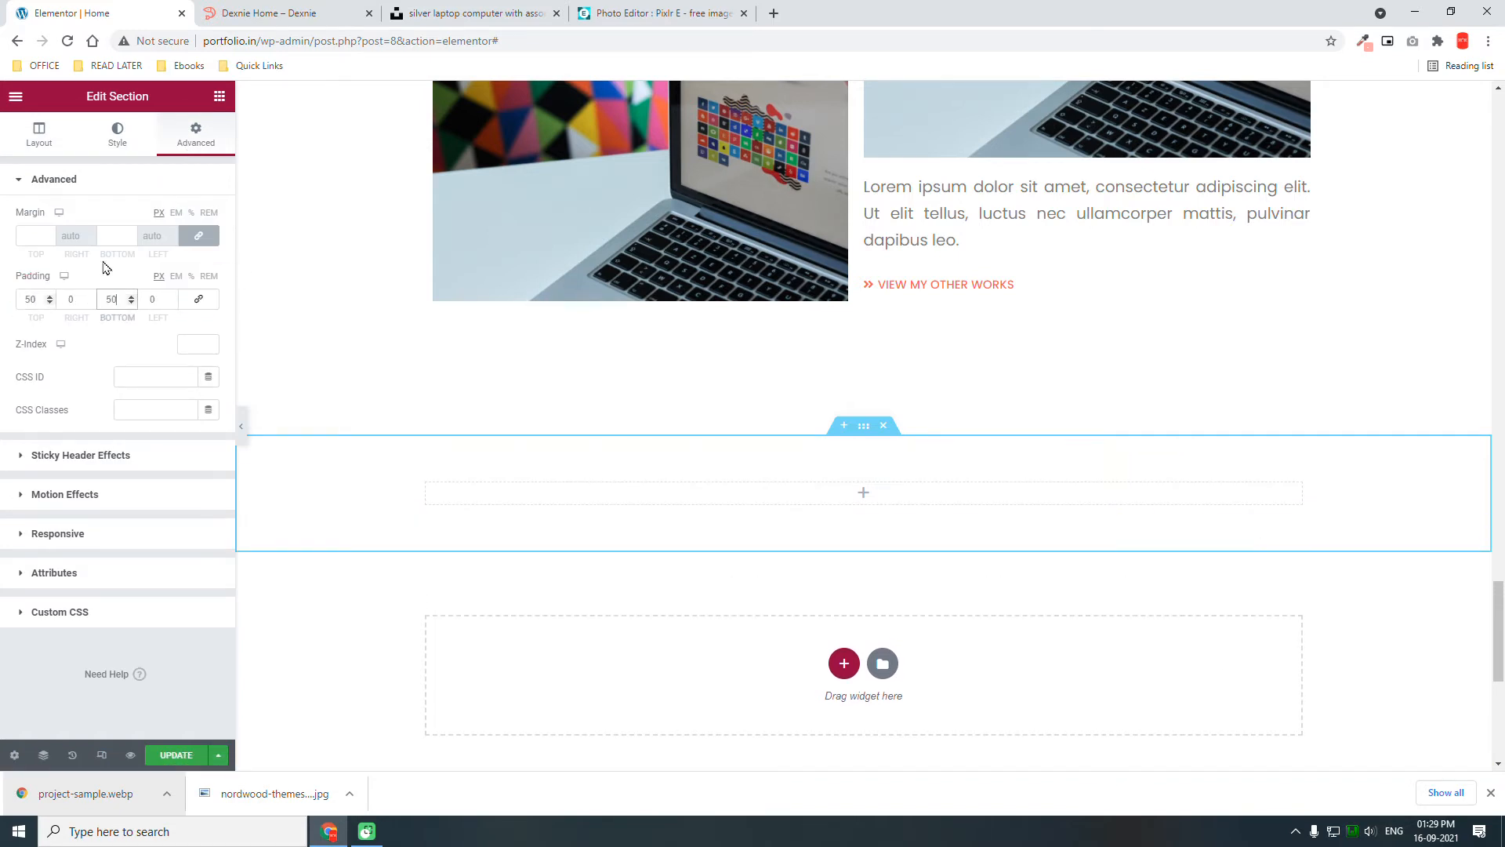
# - Give the new section a classic background in light grey #EAEAEA
pyautogui.click(116, 145)
pyautogui.click(145, 250)
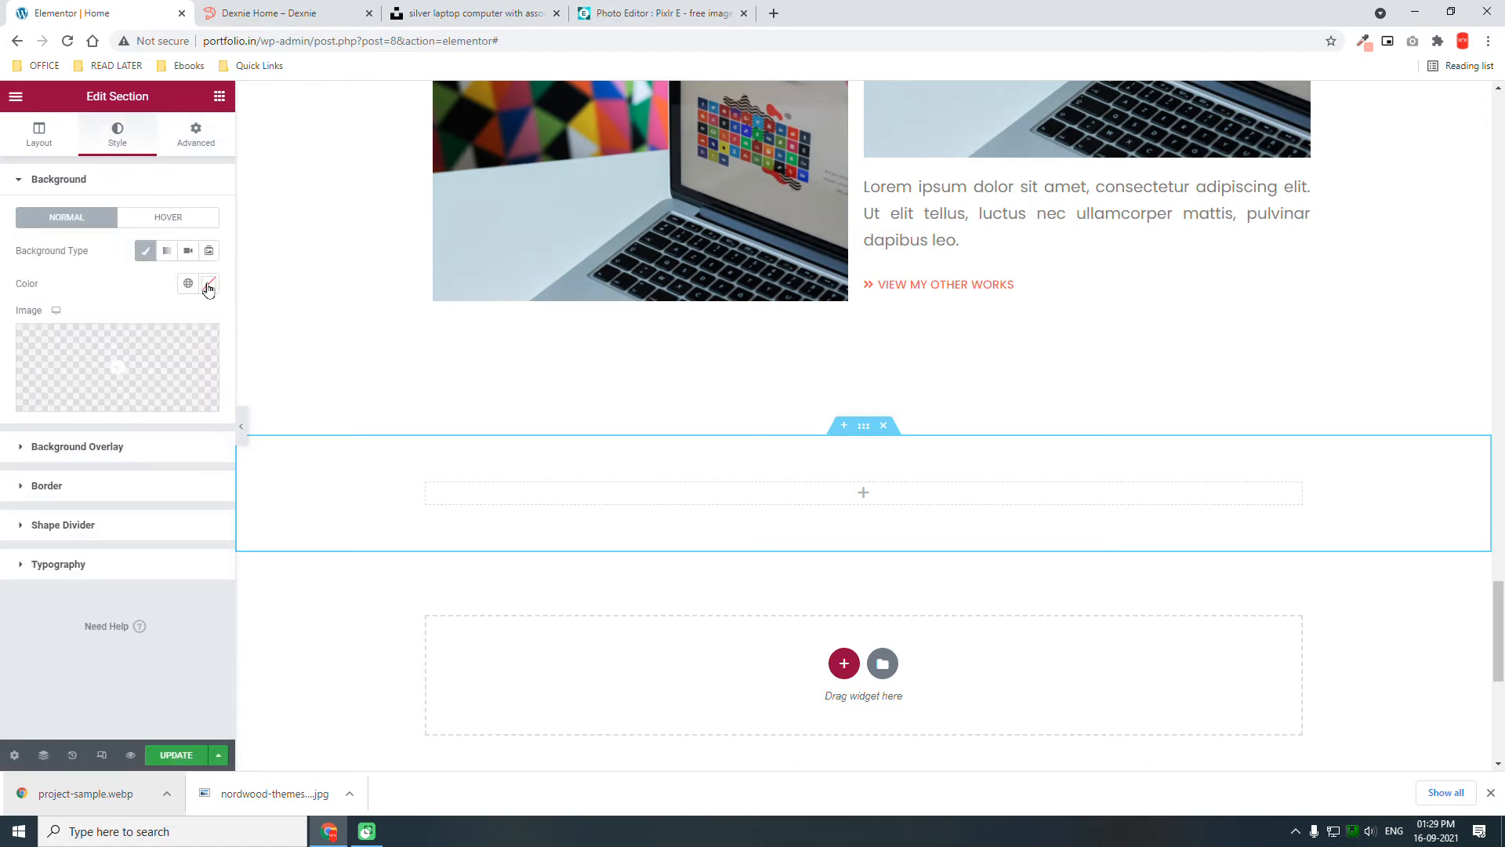
pyautogui.click(208, 285)
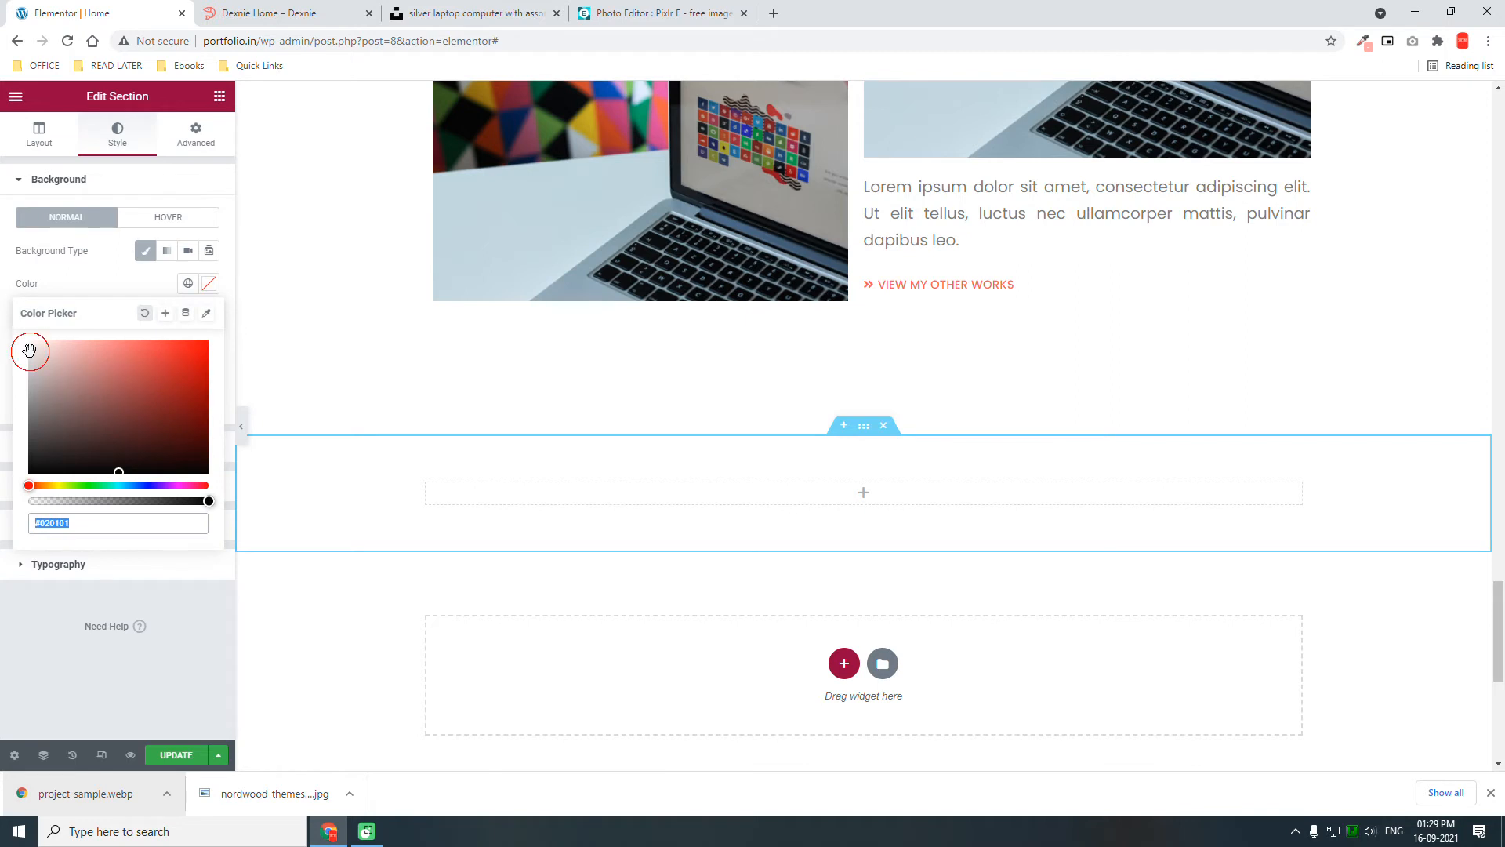
pyautogui.click(29, 350)
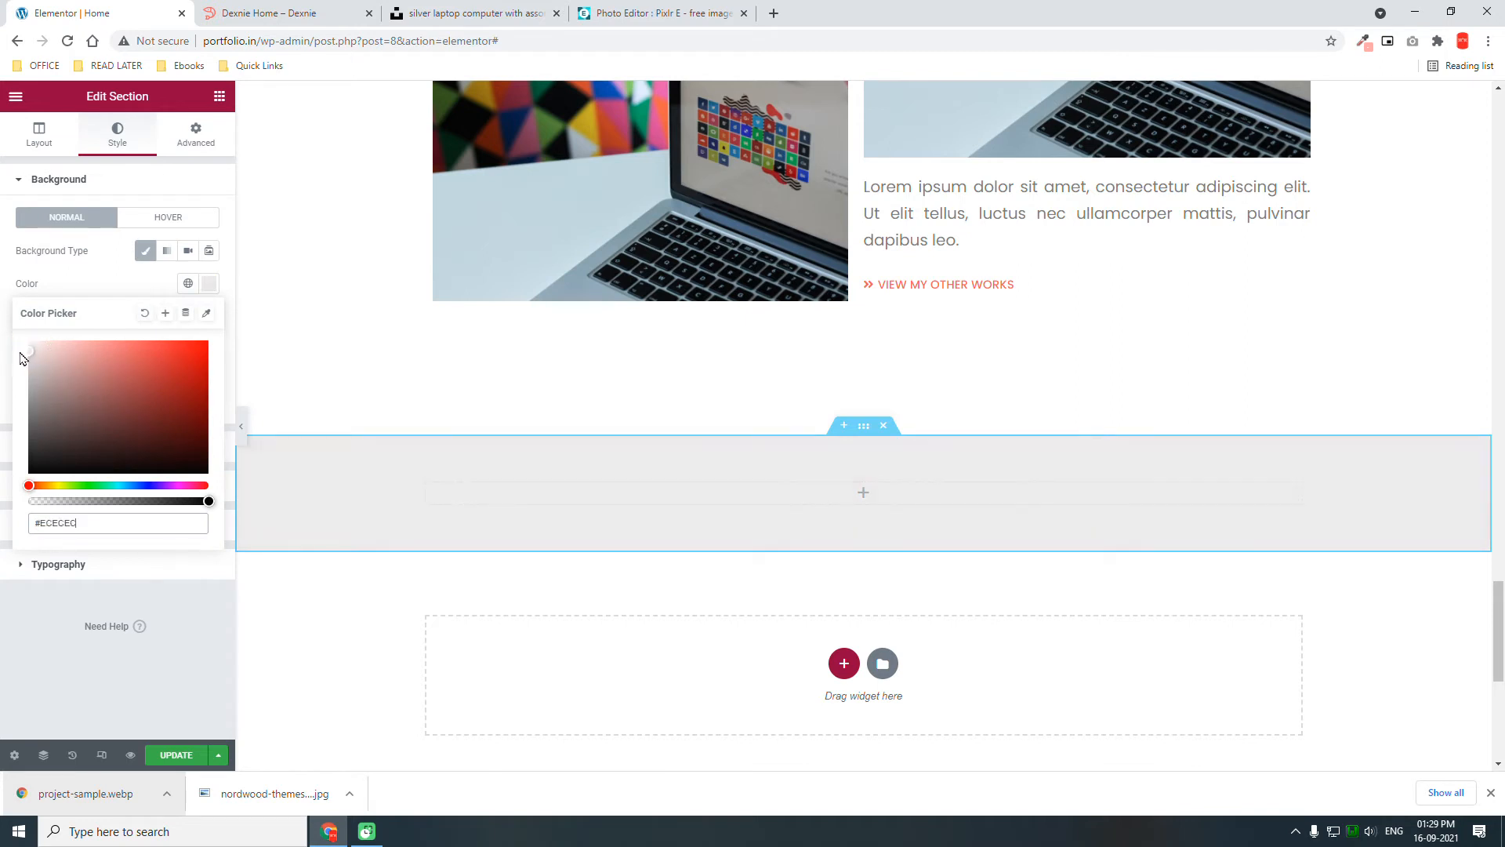
pyautogui.moveTo(23, 359); pyautogui.dragTo(13, 353)
# - Sample the brand logo strip's background colour on the Dexnie reference page with the page color picker
pyautogui.click(205, 10)
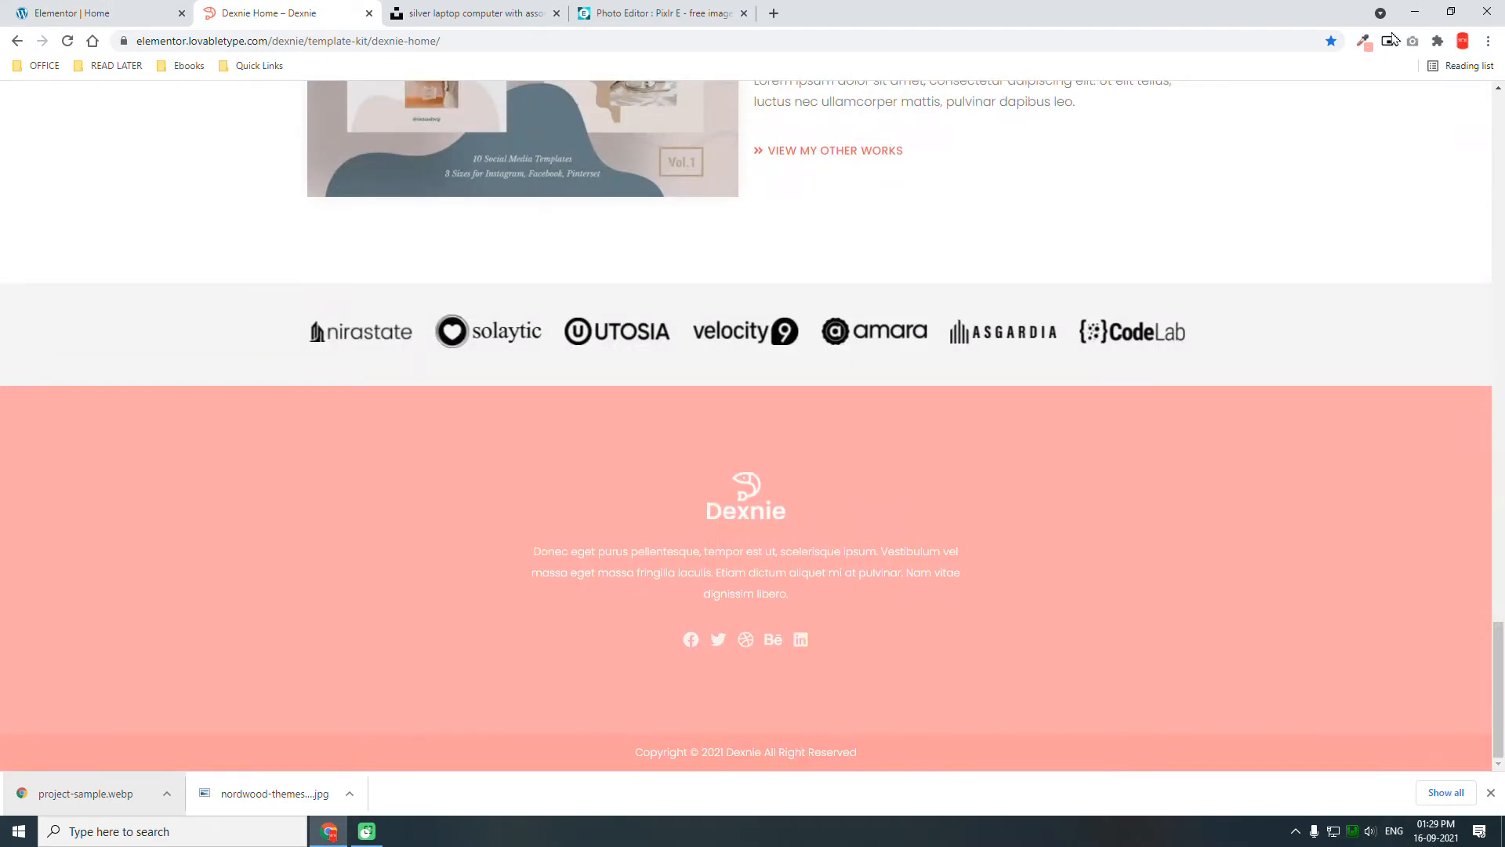
pyautogui.click(1364, 41)
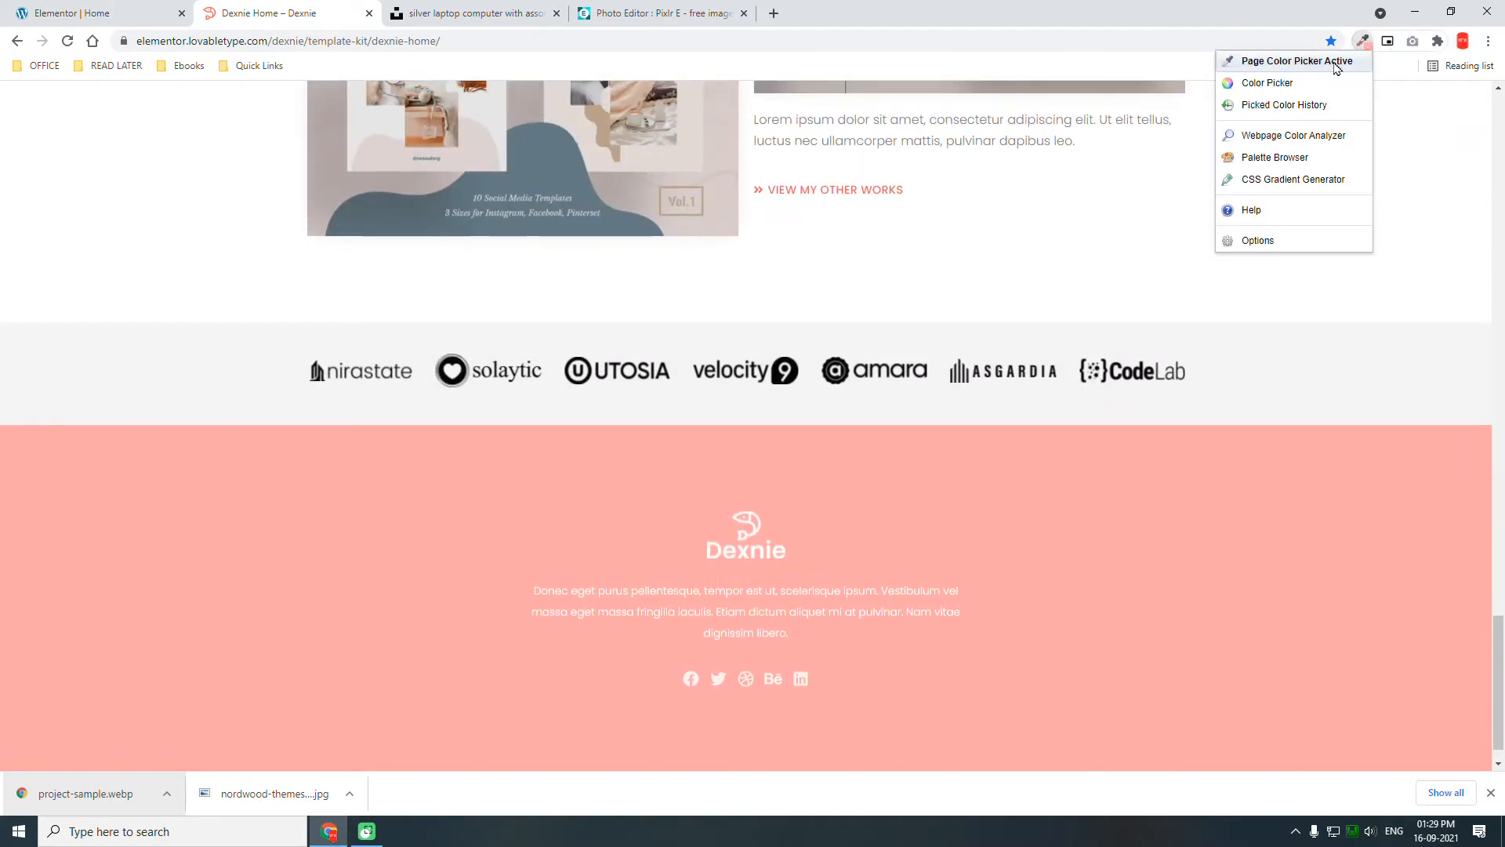
pyautogui.click(1332, 66)
pyautogui.click(1267, 360)
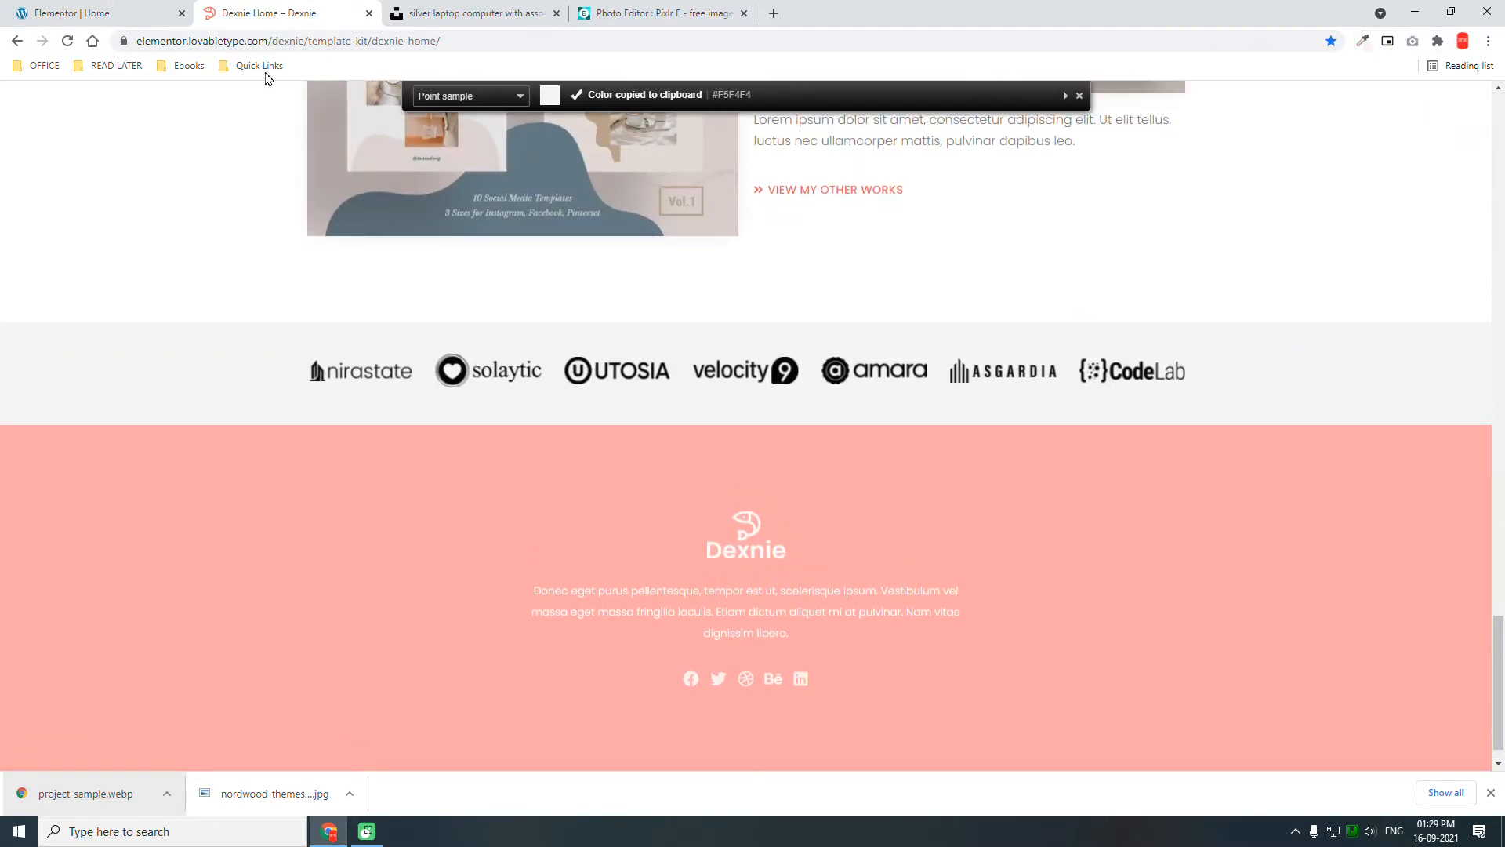
# - Set the new section's background colour to #F5F4F4 in the Elementor page
pyautogui.click(55, 8)
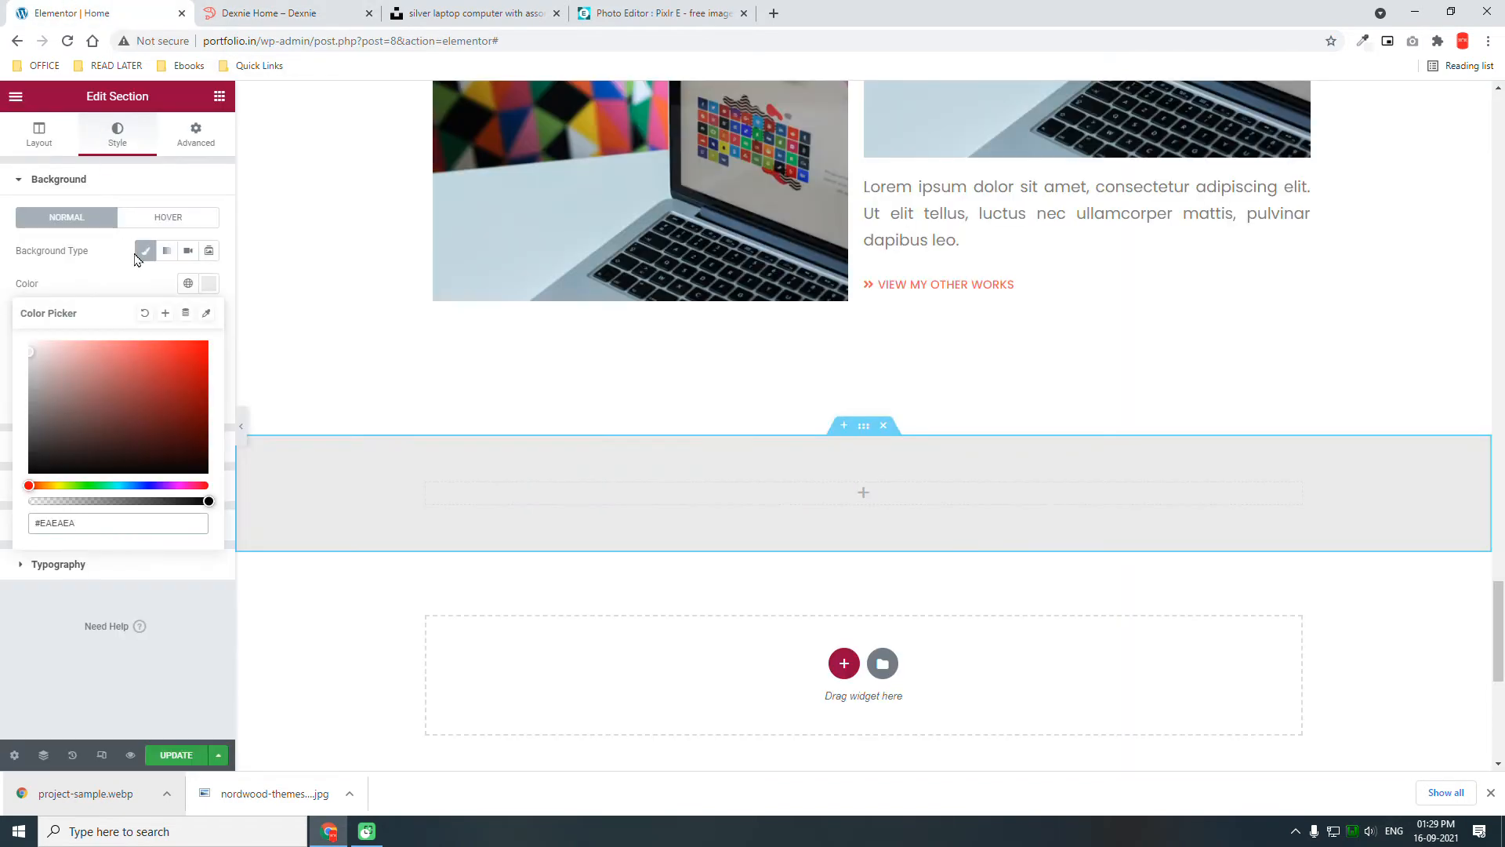
pyautogui.click(211, 286)
pyautogui.click(212, 285)
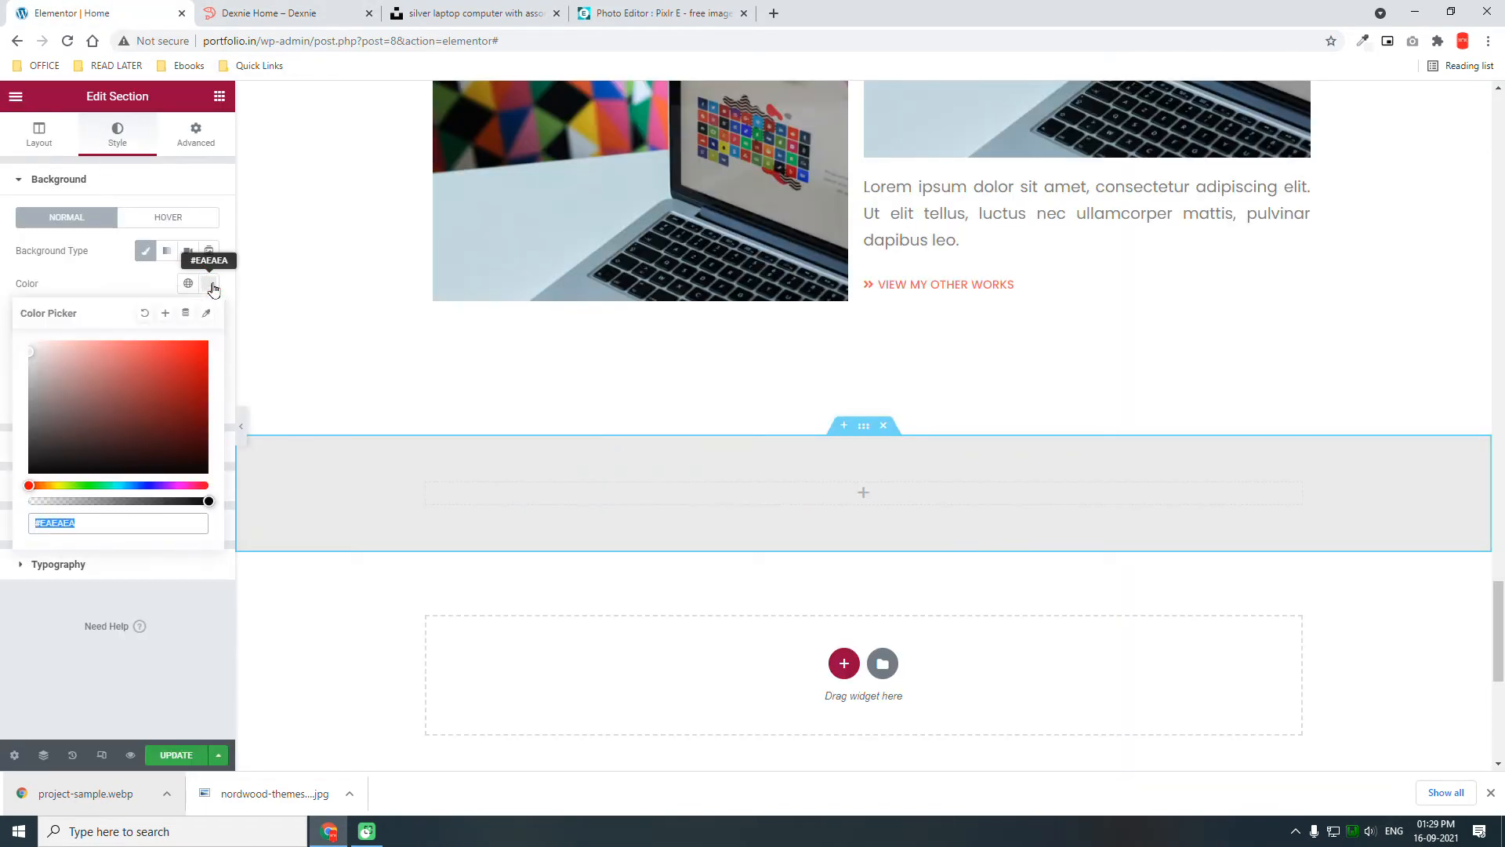
pyautogui.write('#F5F4F4')
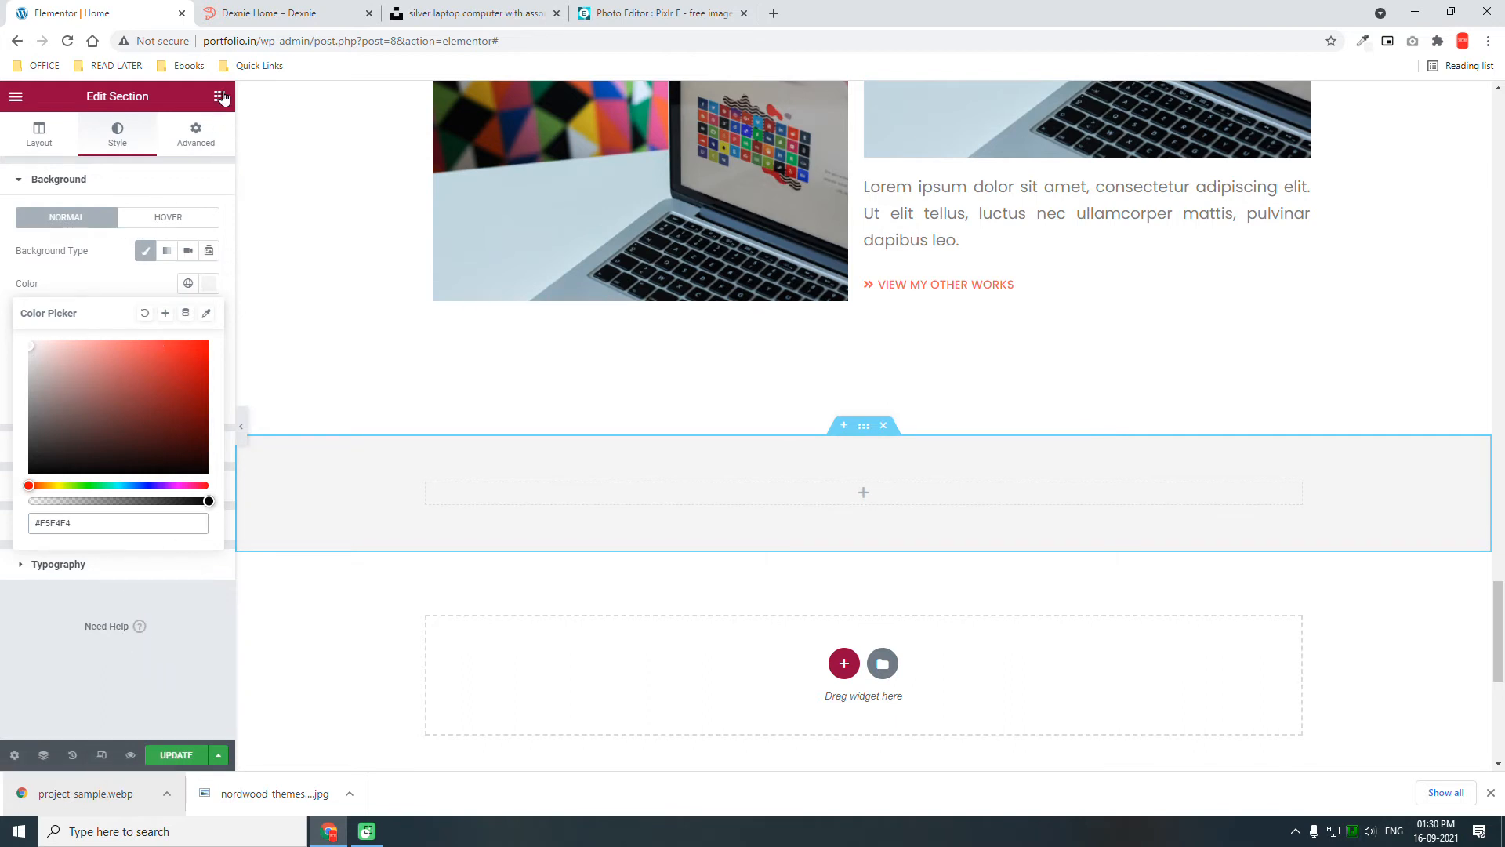
# - Find the Sina Brand Carousel widget and add it to the empty light grey section
pyautogui.click(207, 131)
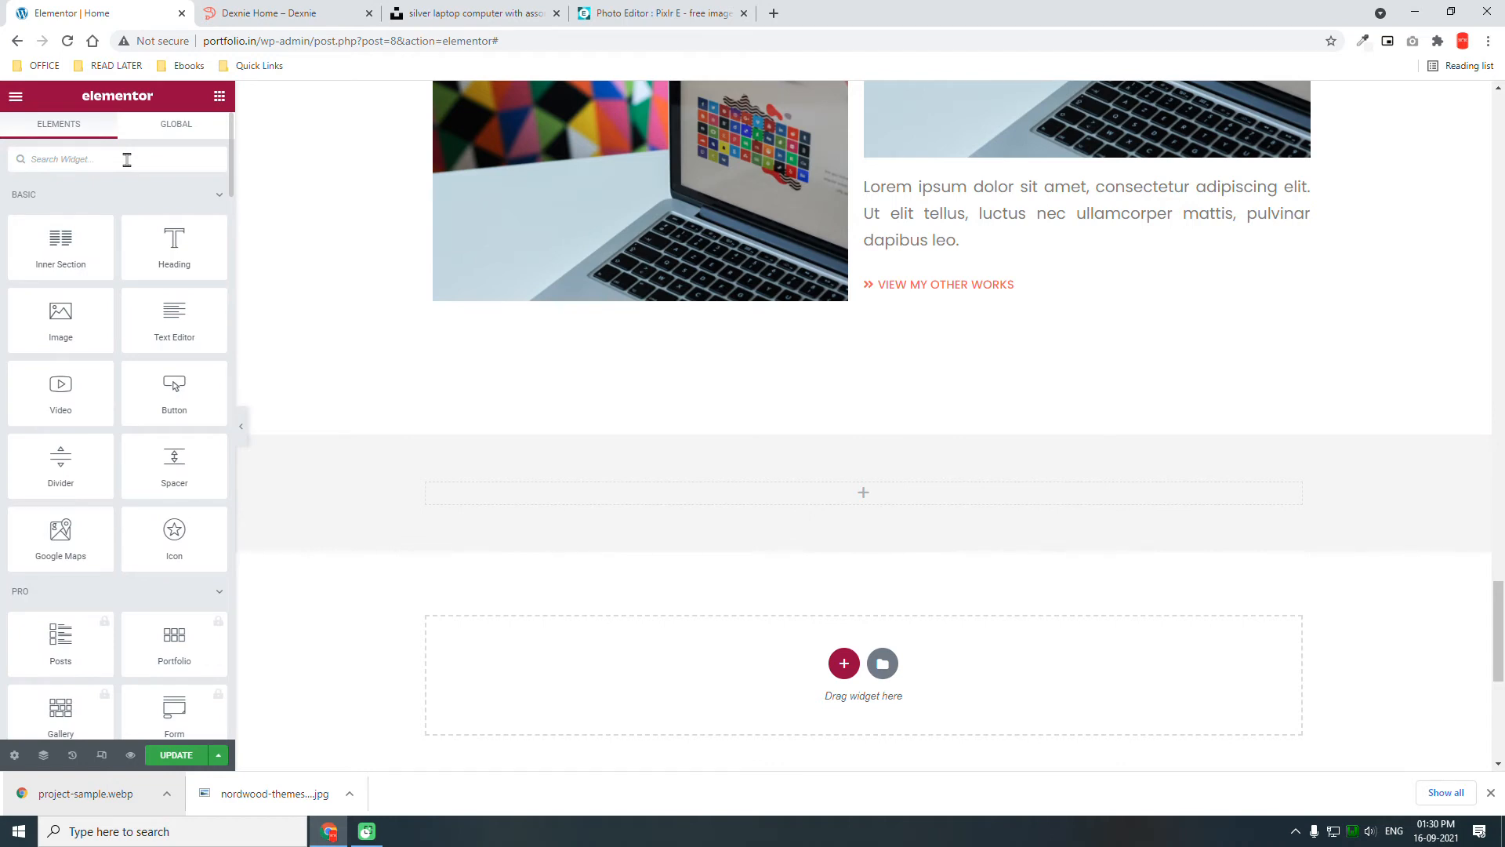
pyautogui.click(127, 160)
pyautogui.write('BAR')
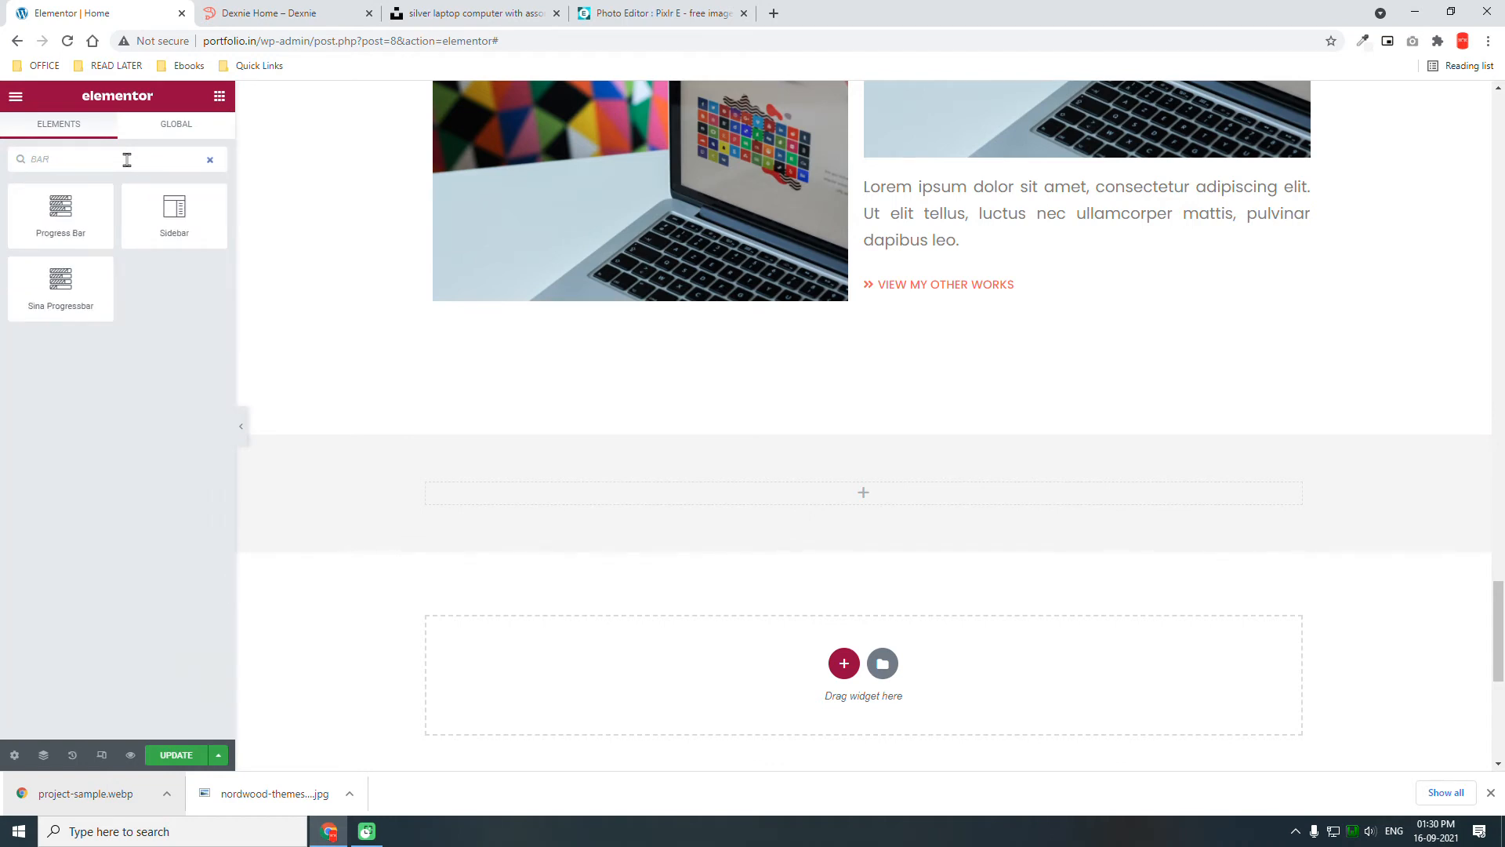
pyautogui.press('BackSpace')
pyautogui.press('BackSpace')
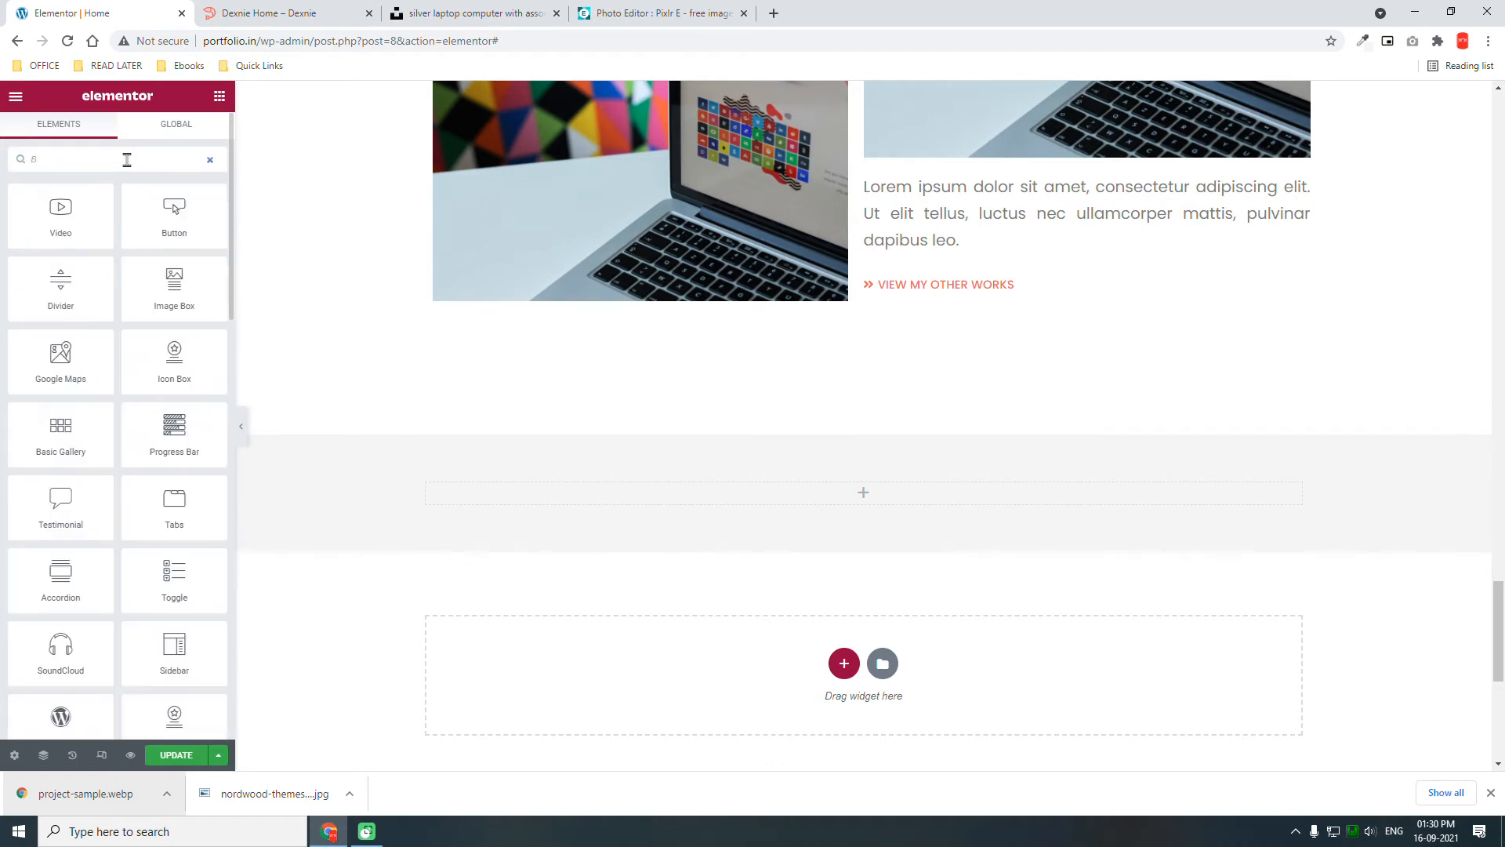
pyautogui.write('RA')
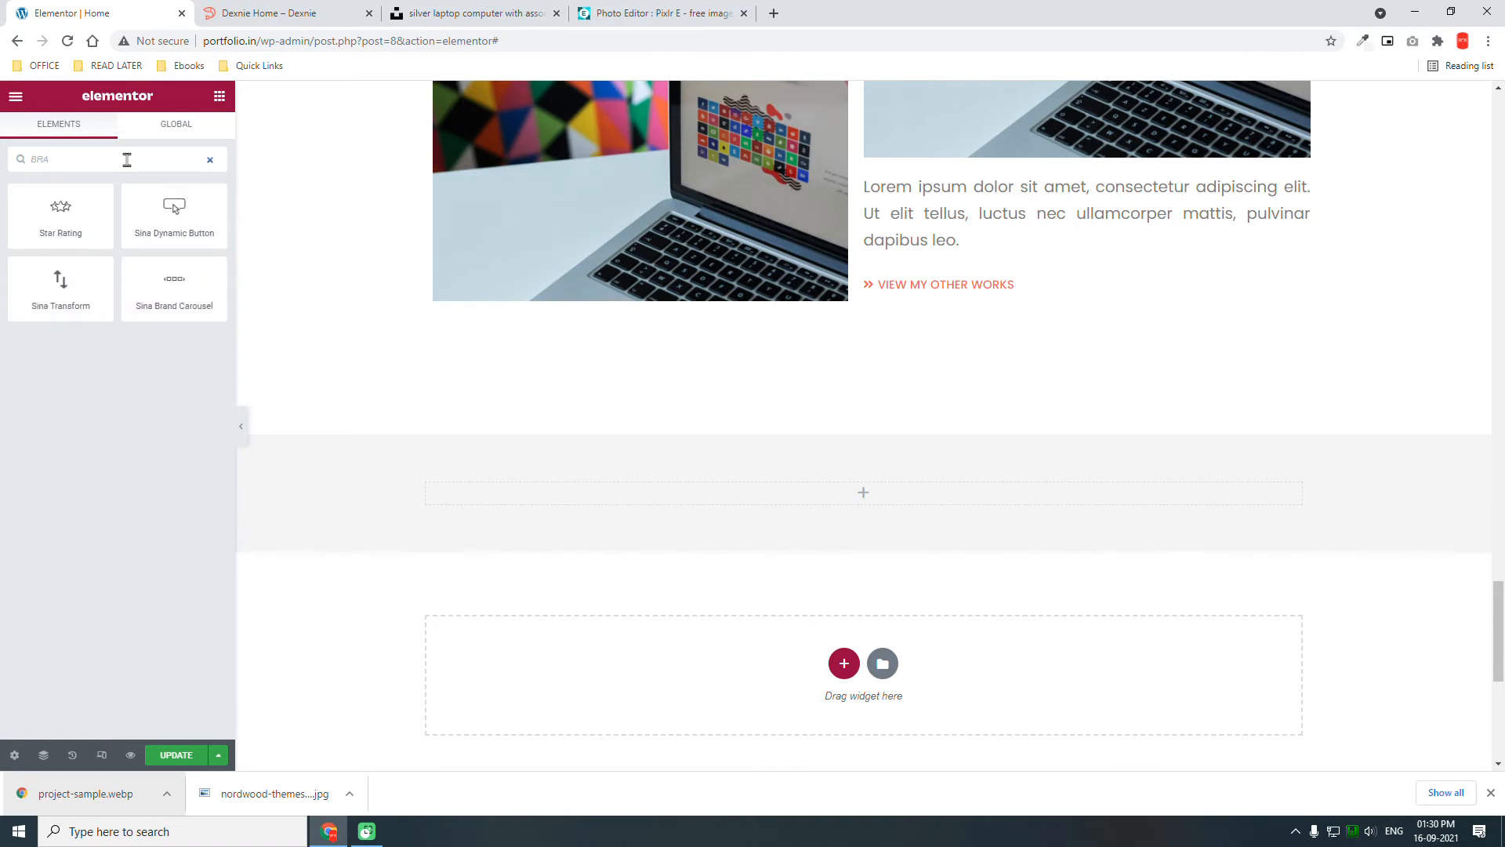
pyautogui.moveTo(164, 290); pyautogui.dragTo(901, 490)
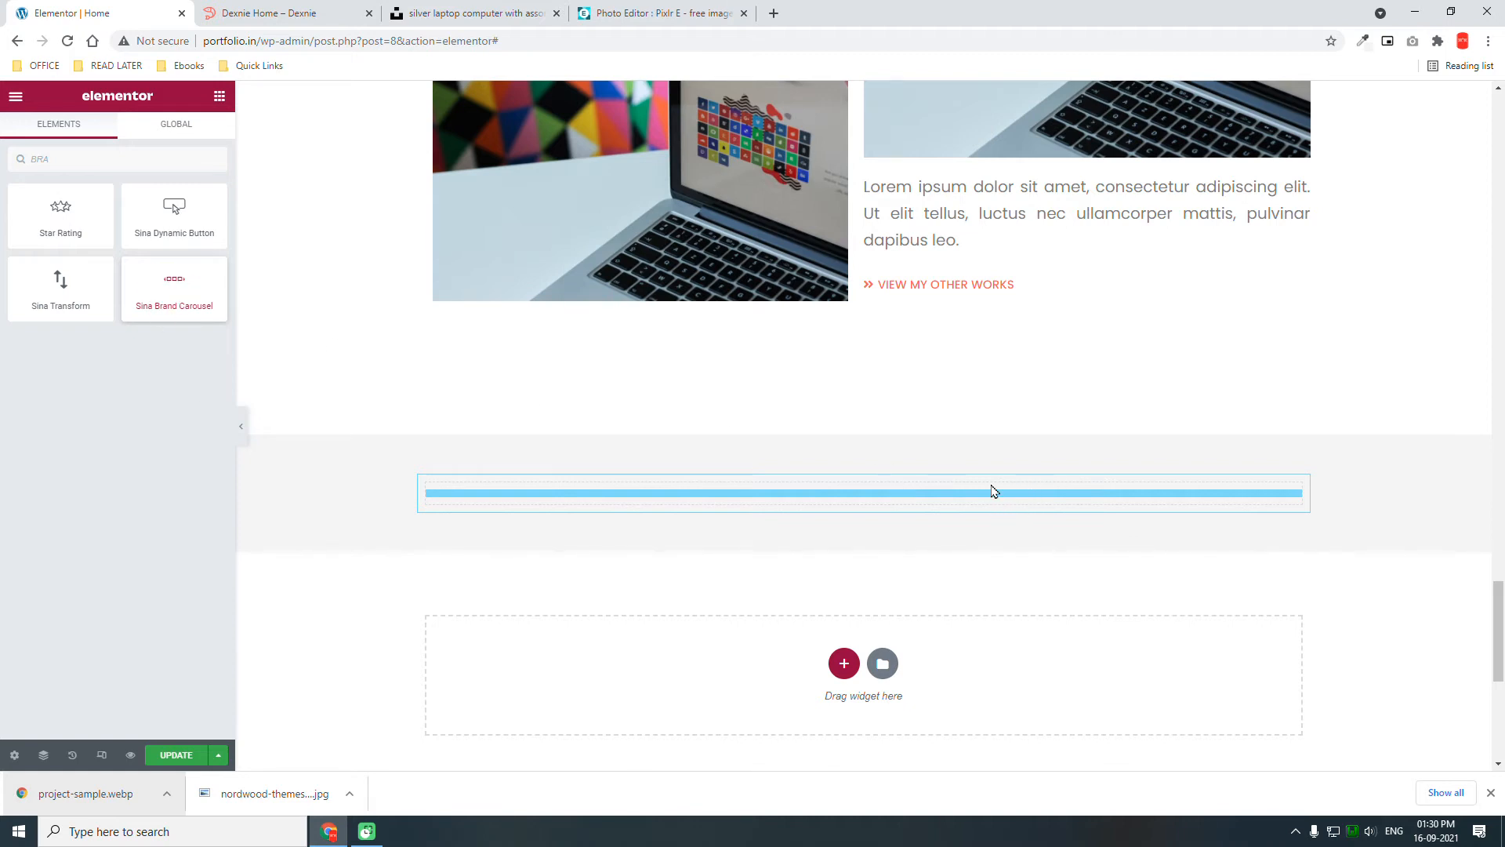
pyautogui.moveTo(991, 491); pyautogui.dragTo(991, 489)
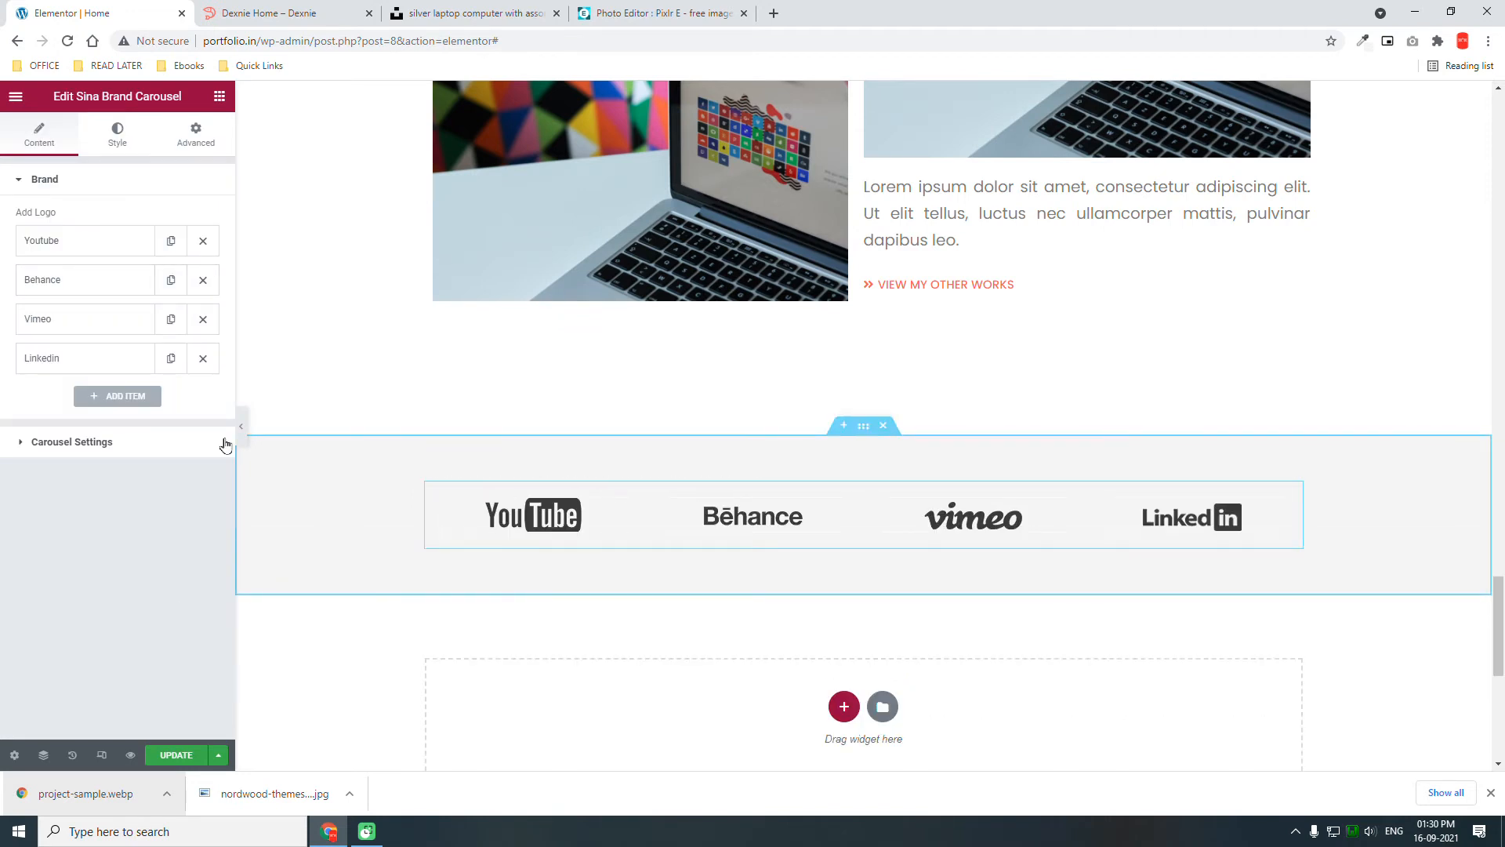
pyautogui.click(146, 398)
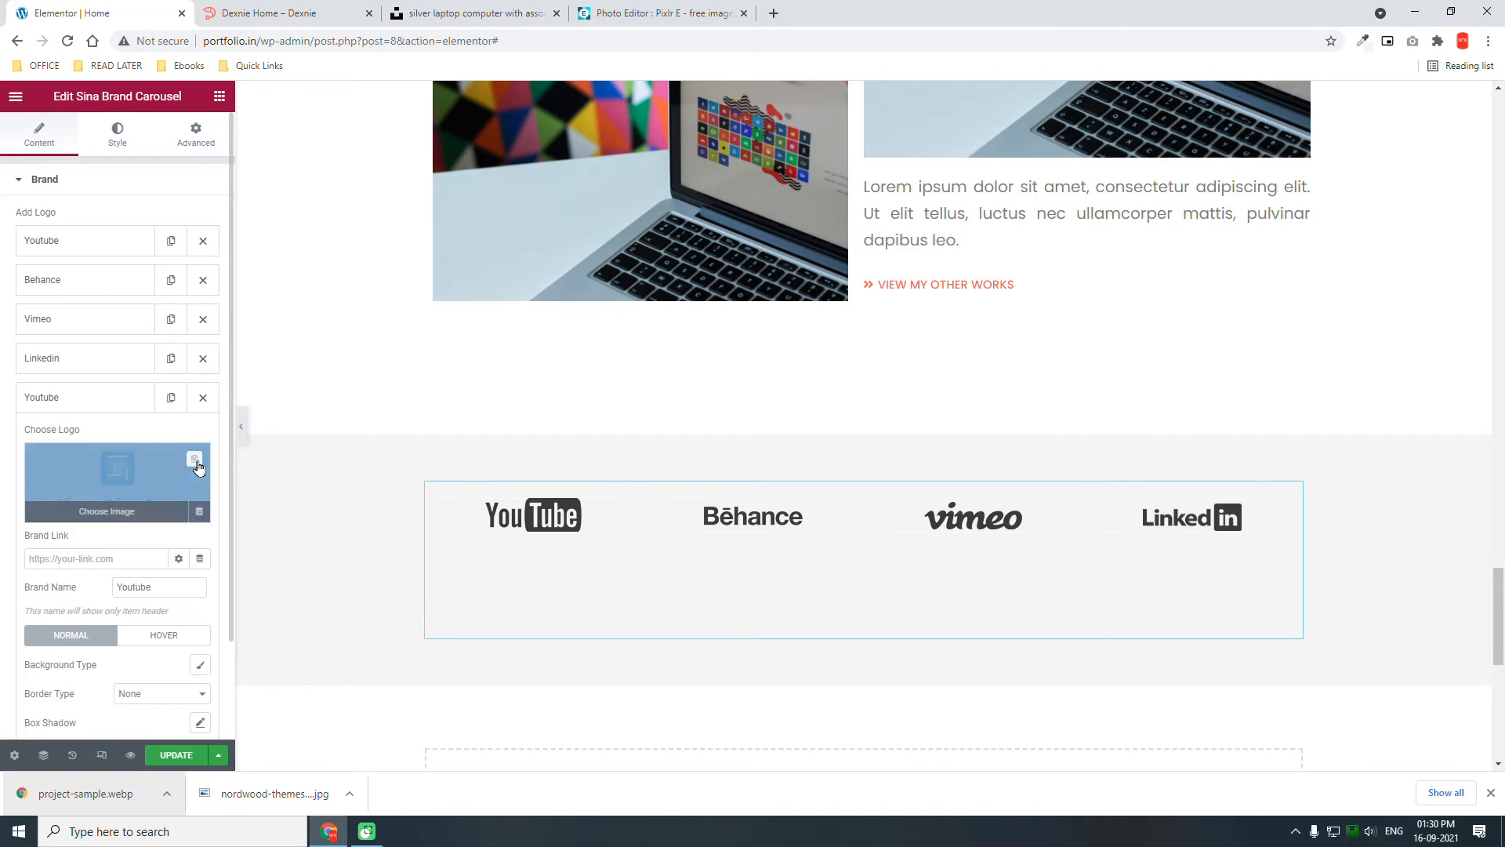
pyautogui.click(195, 463)
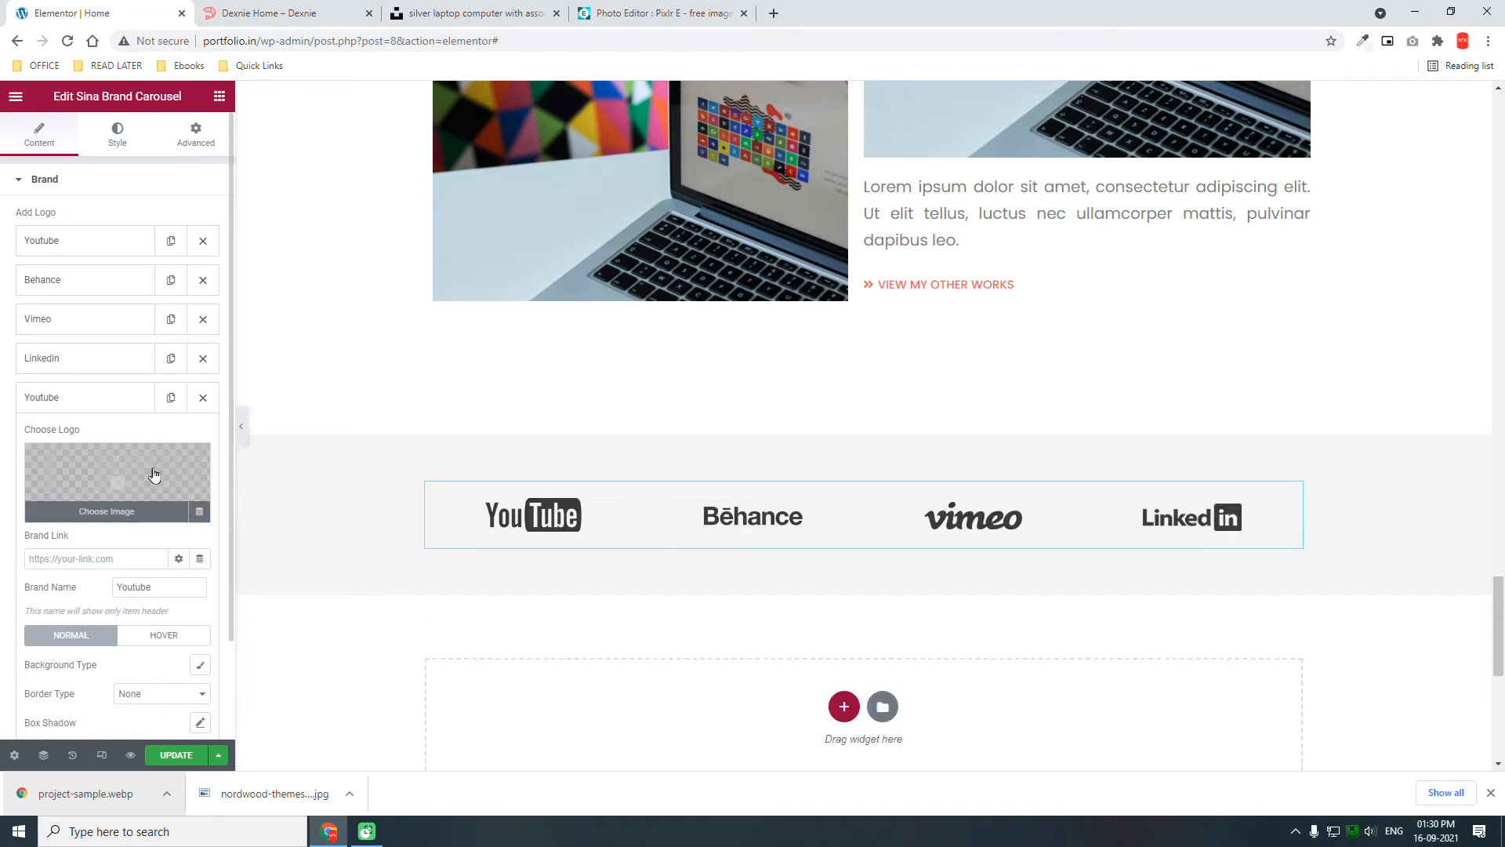
pyautogui.click(202, 398)
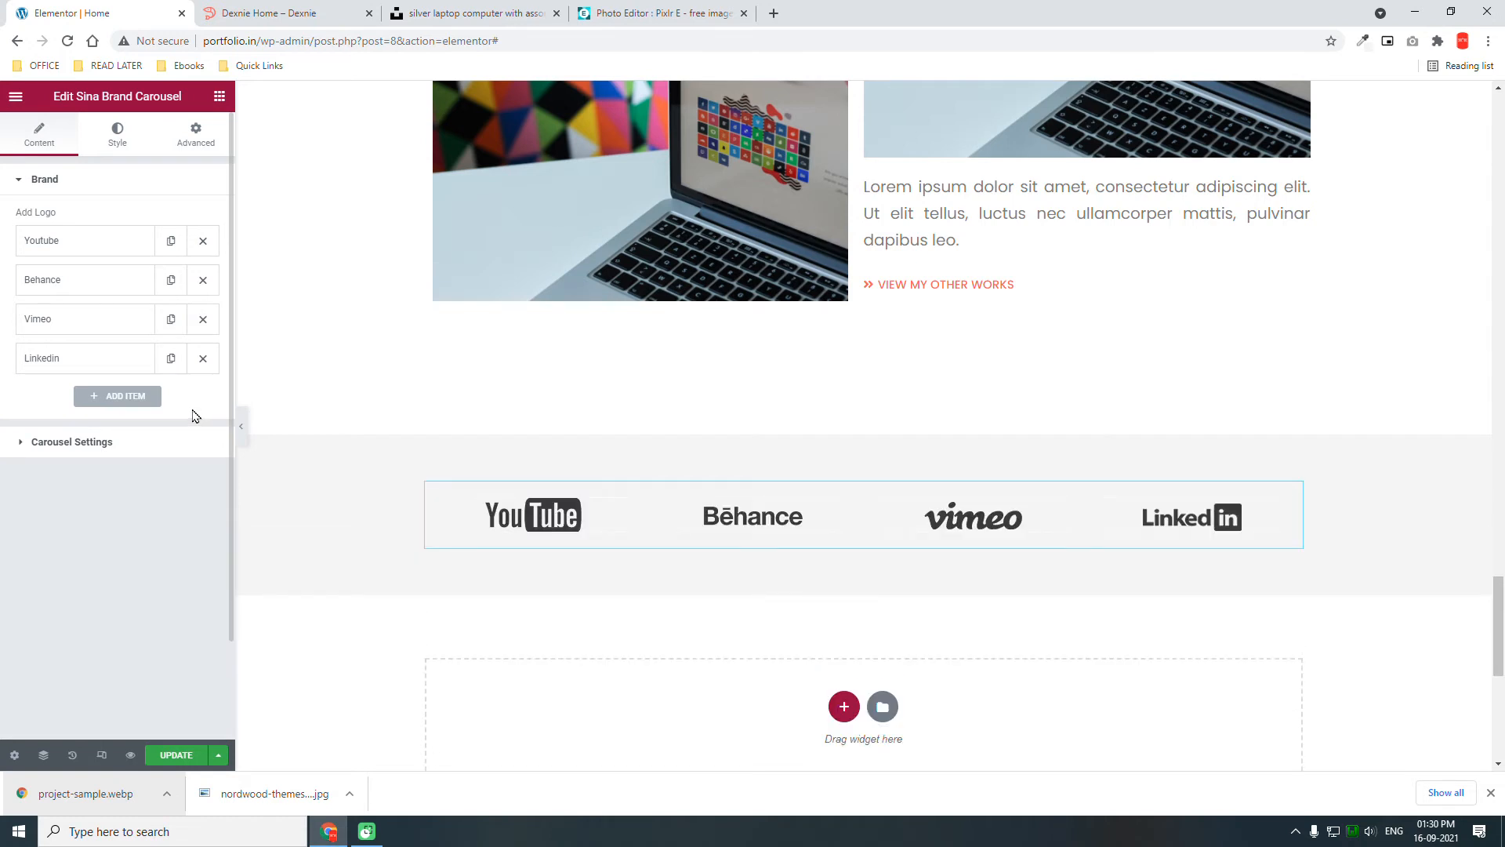
# - Duplicate the Behance and Youtube logos, placing the Behance copy after Vimeo and the Youtube copy between Behance and Vimeo
pyautogui.click(171, 281)
pyautogui.moveTo(128, 317); pyautogui.dragTo(127, 372)
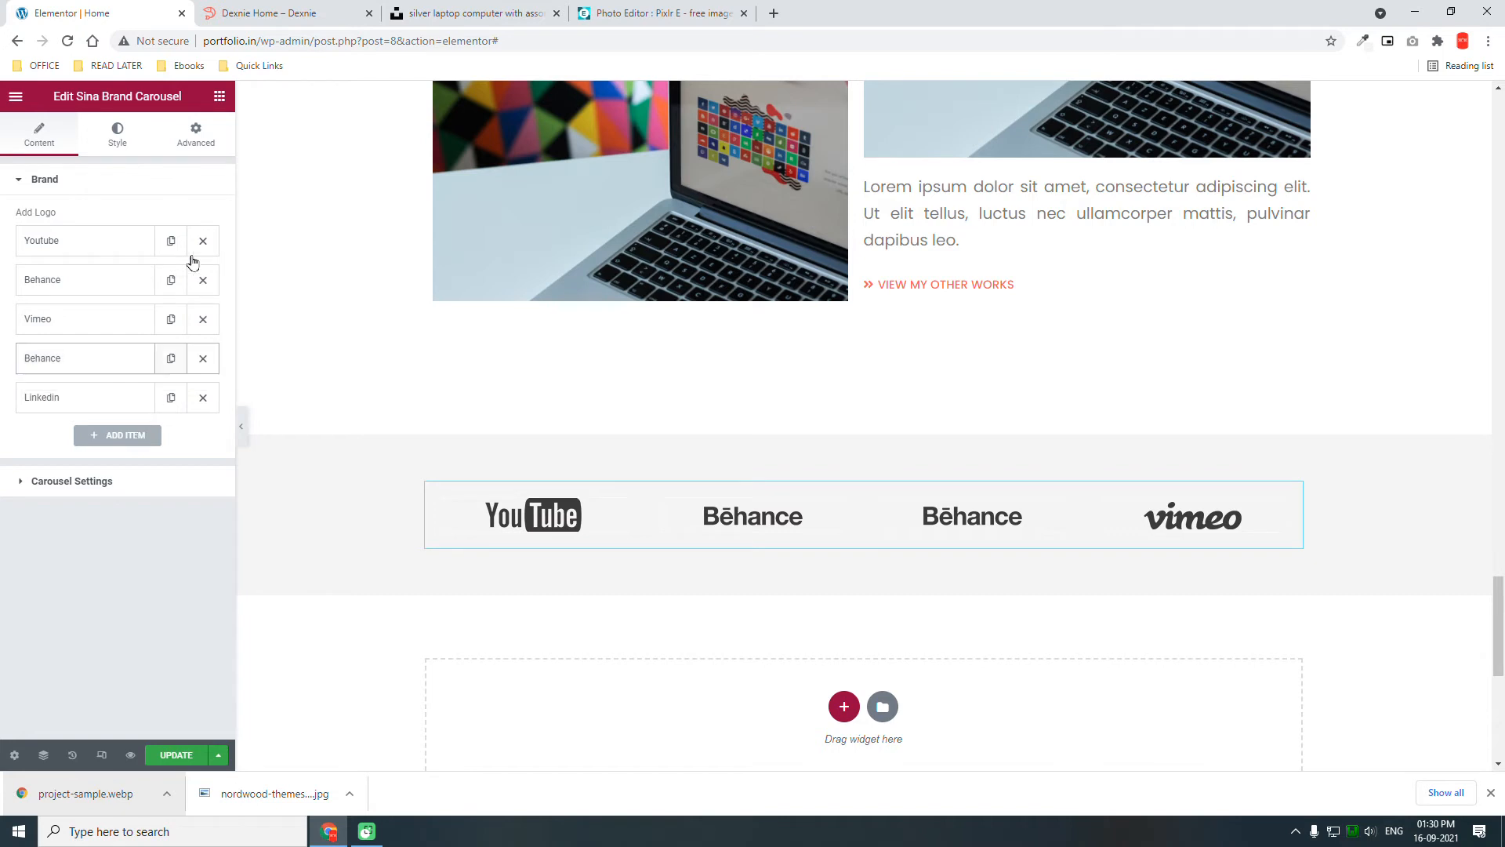
pyautogui.click(171, 246)
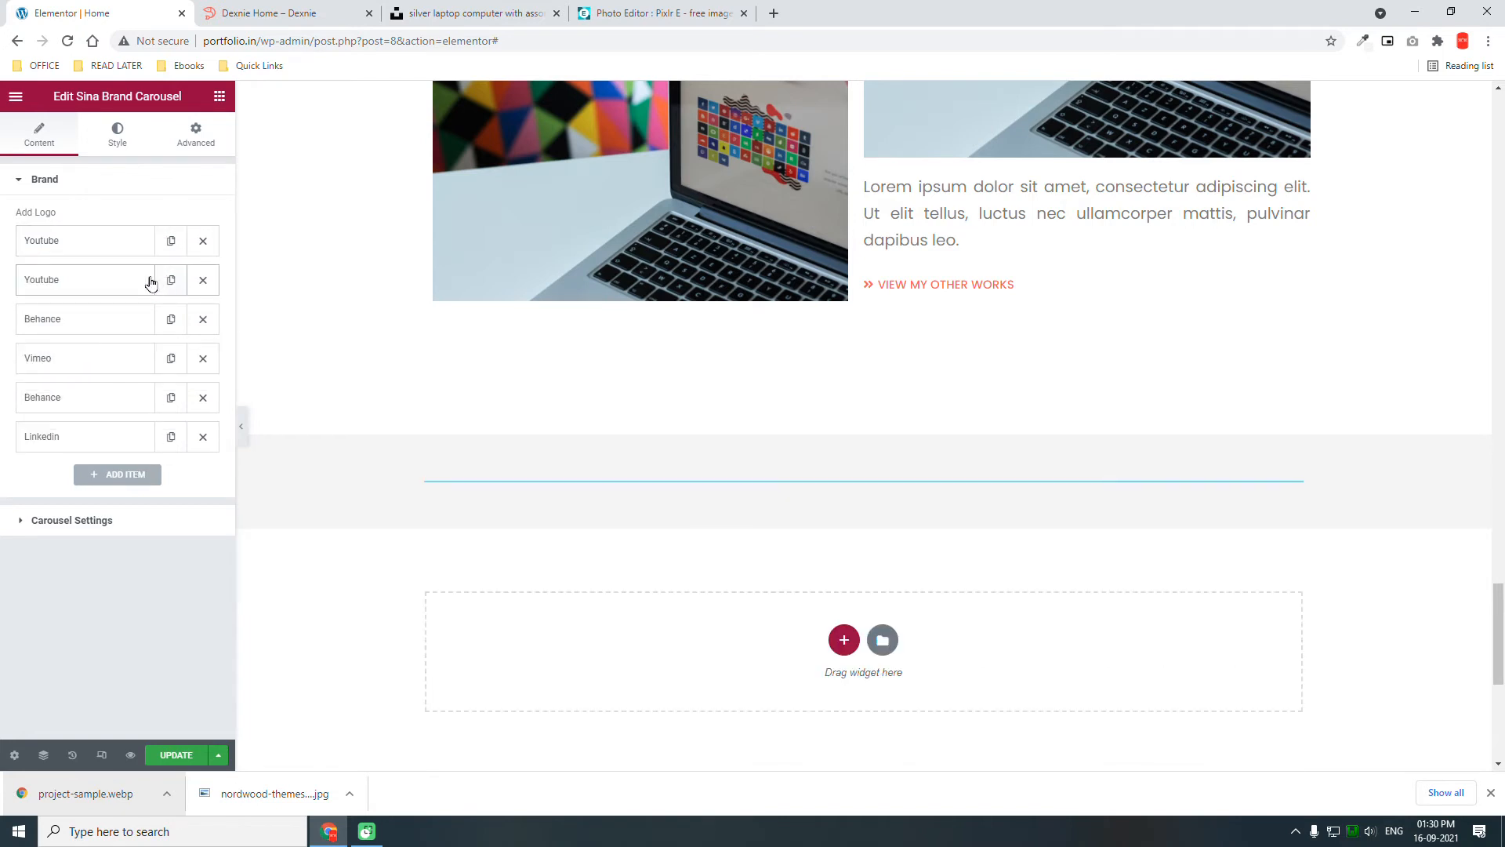
pyautogui.moveTo(144, 283); pyautogui.dragTo(130, 359)
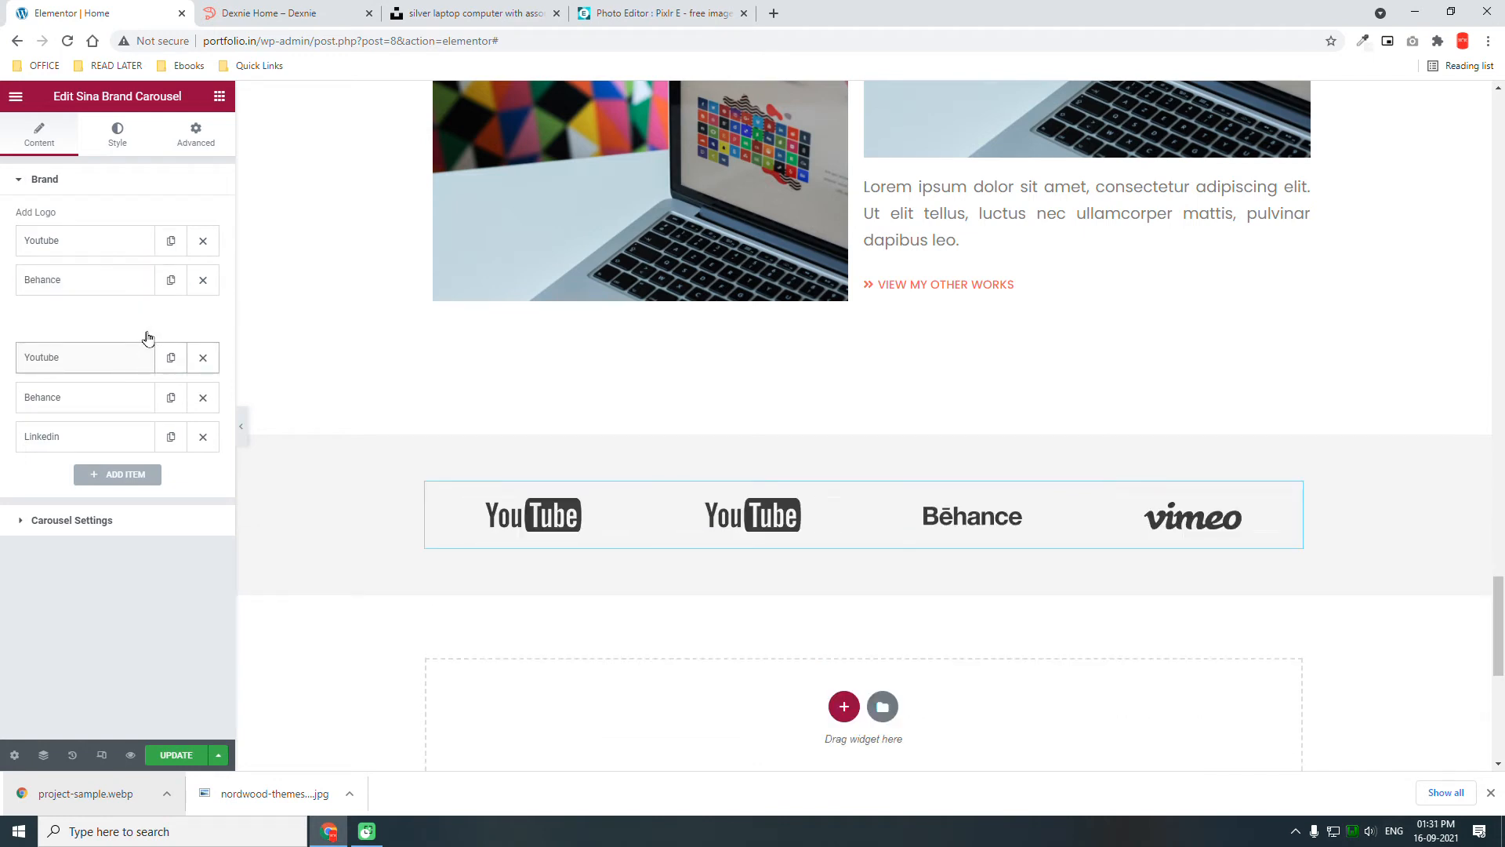
pyautogui.moveTo(148, 338); pyautogui.dragTo(145, 336)
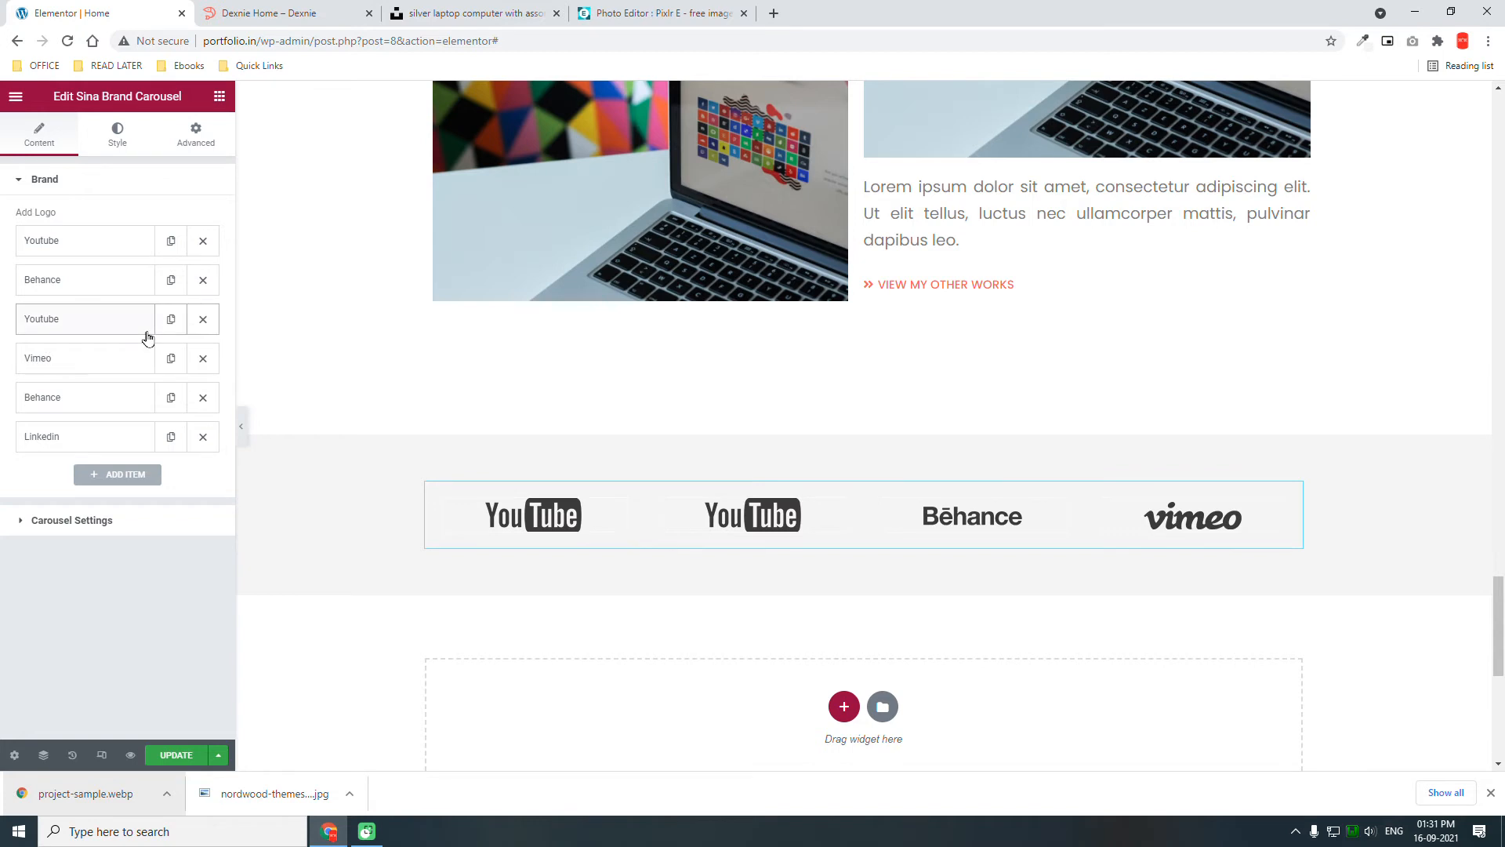
# - Check the logo strip on the Dexnie reference page, set the brand carousel to show 6 items and enable centering
pyautogui.click(237, 10)
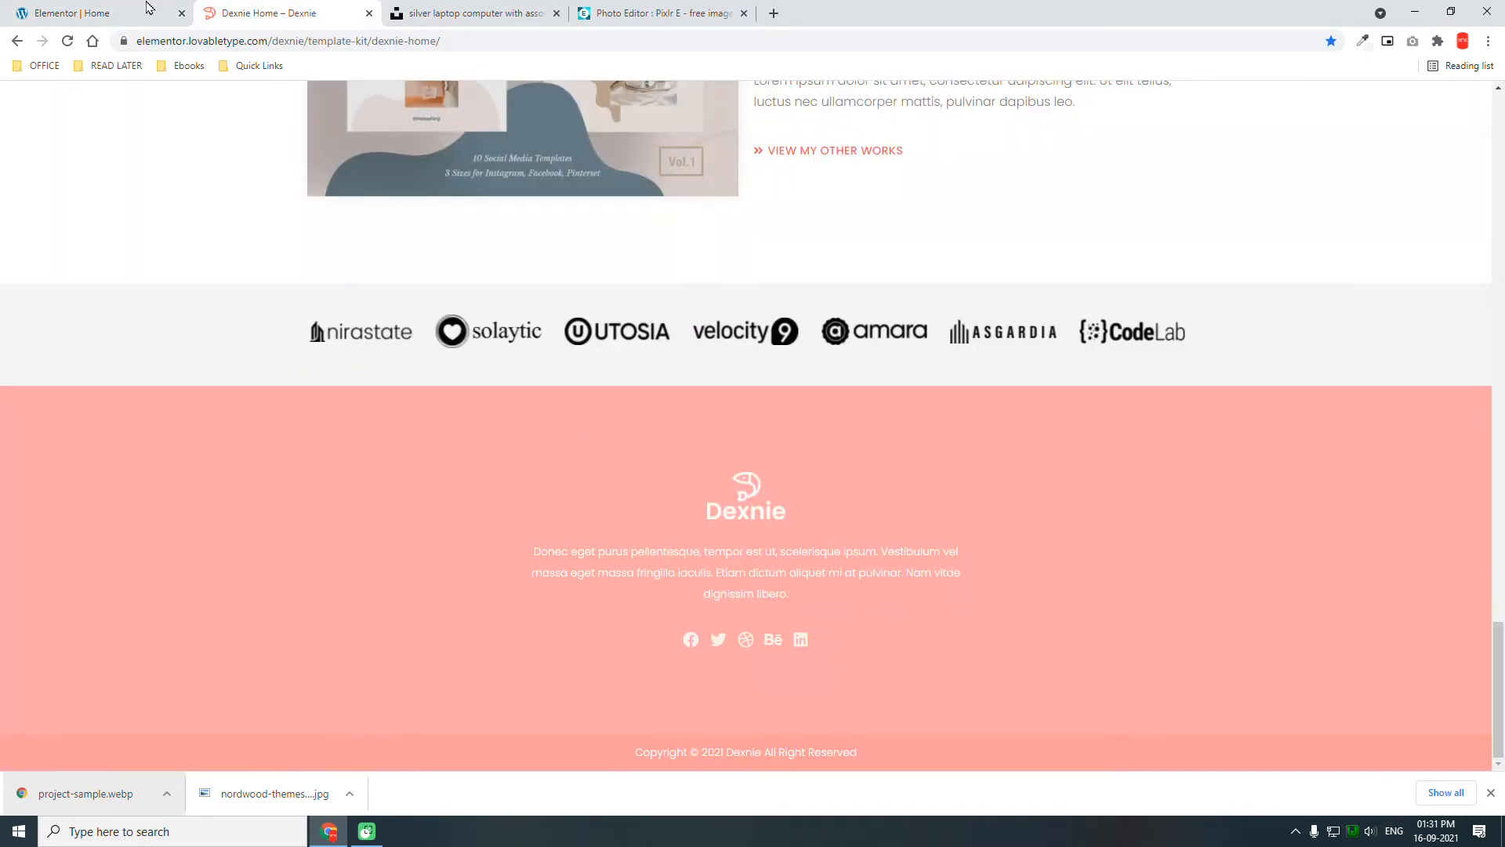
pyautogui.click(122, 7)
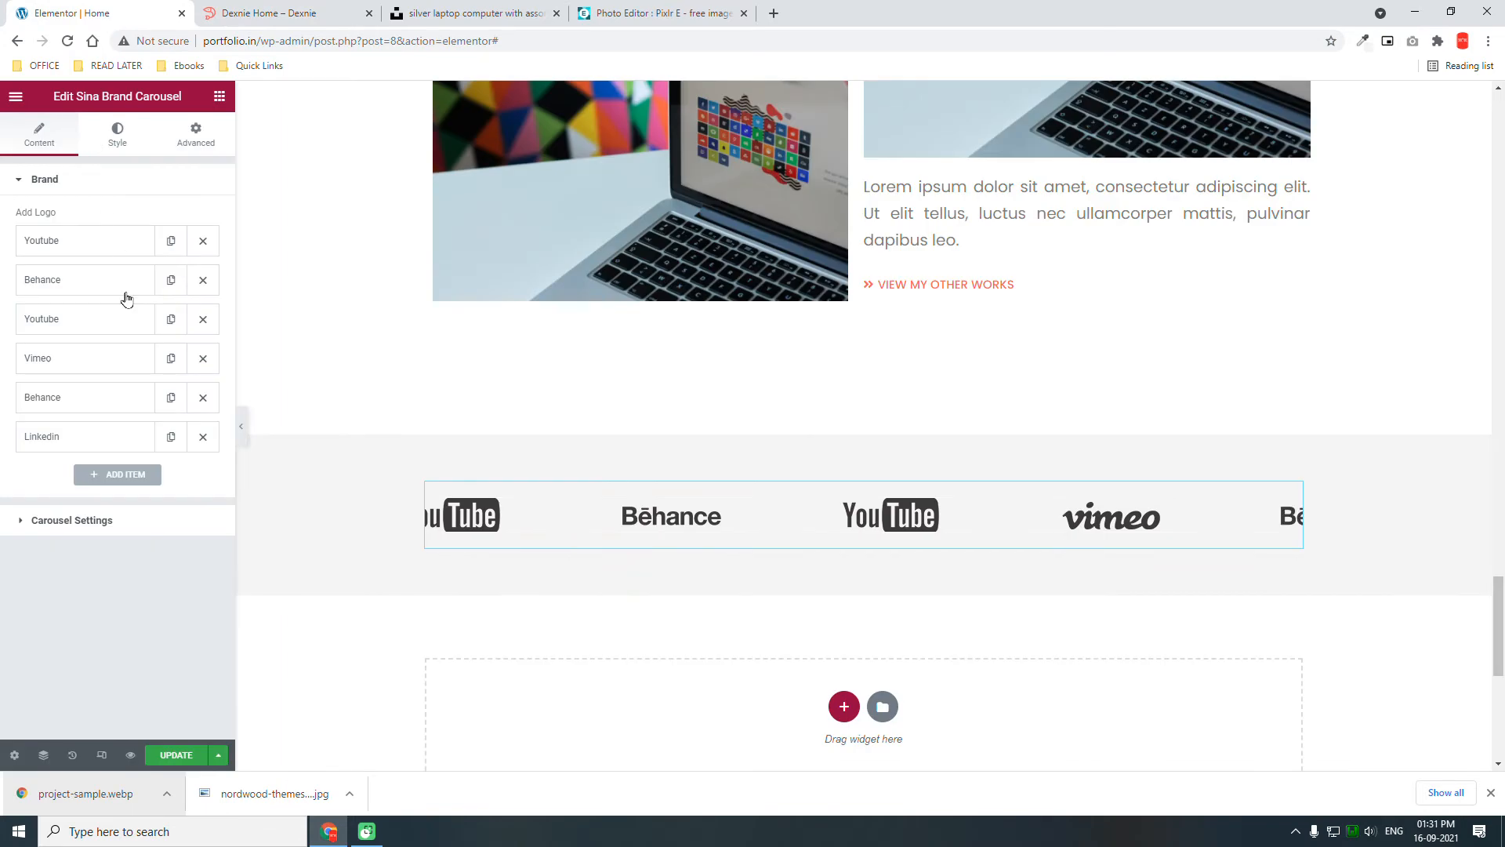
pyautogui.click(257, 6)
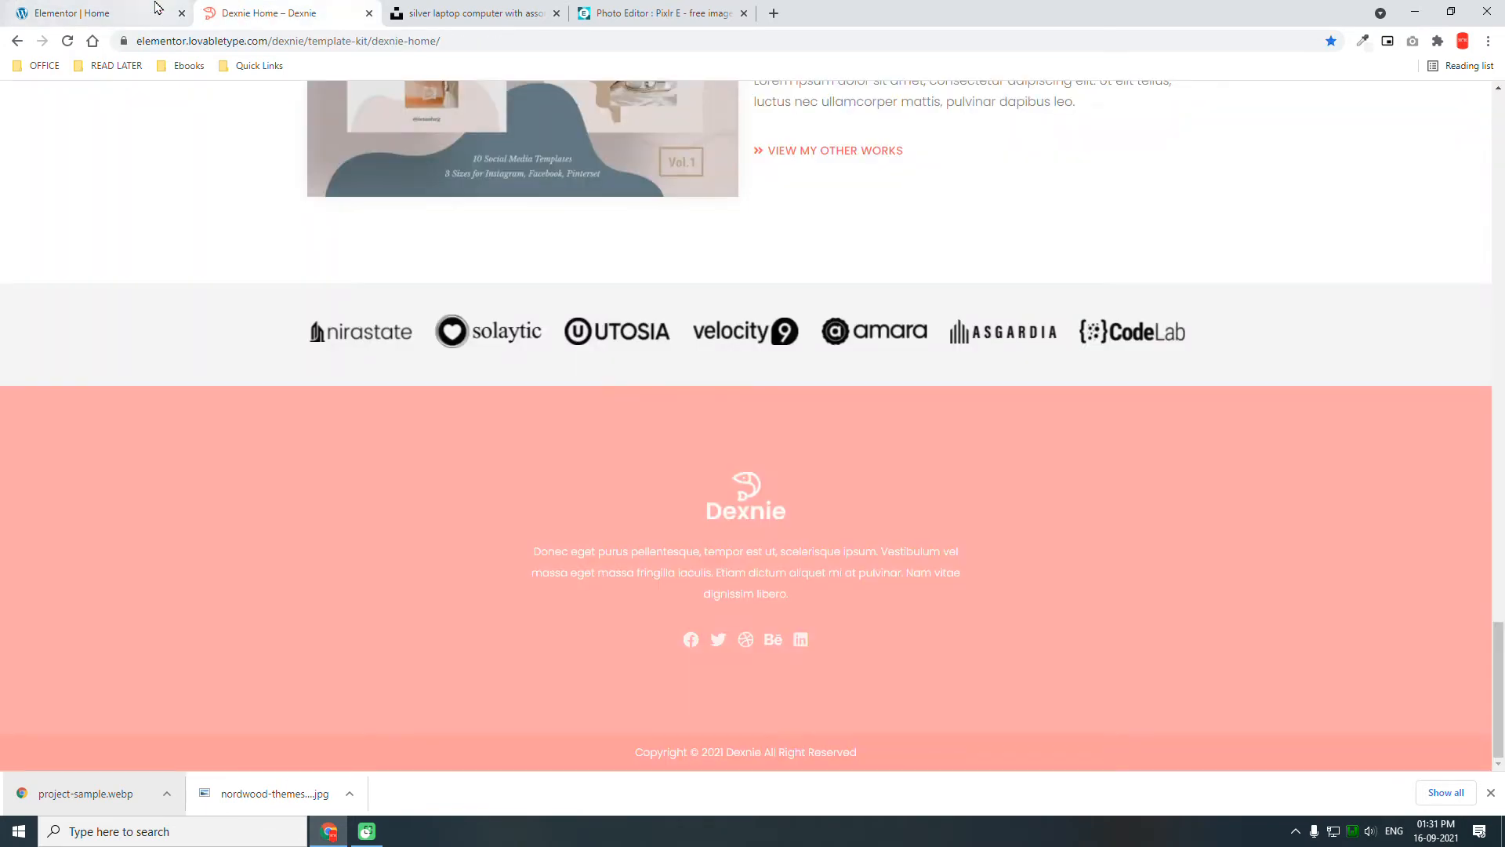
pyautogui.click(157, 10)
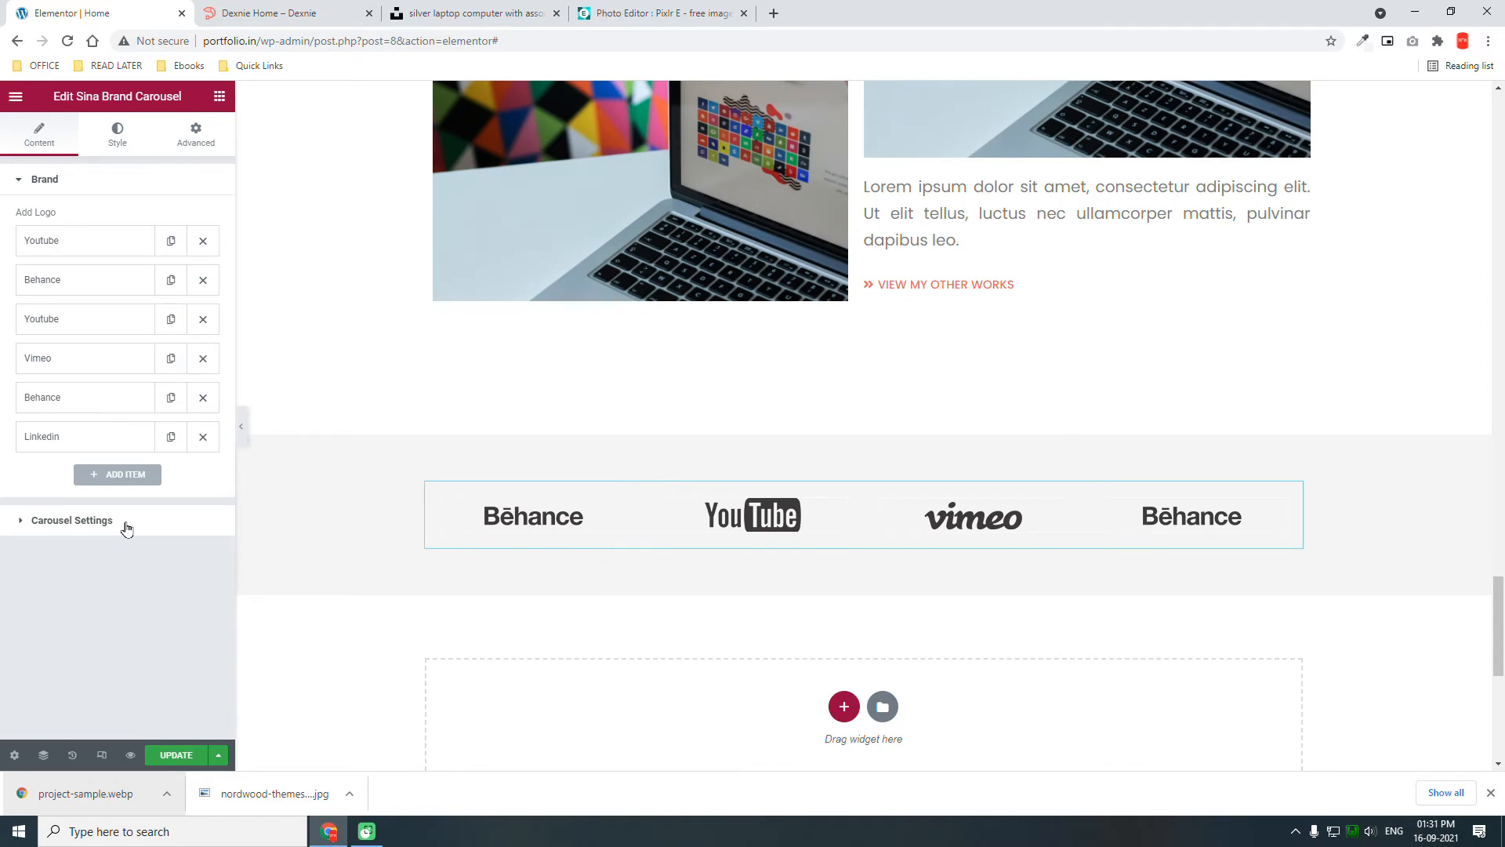
pyautogui.click(133, 517)
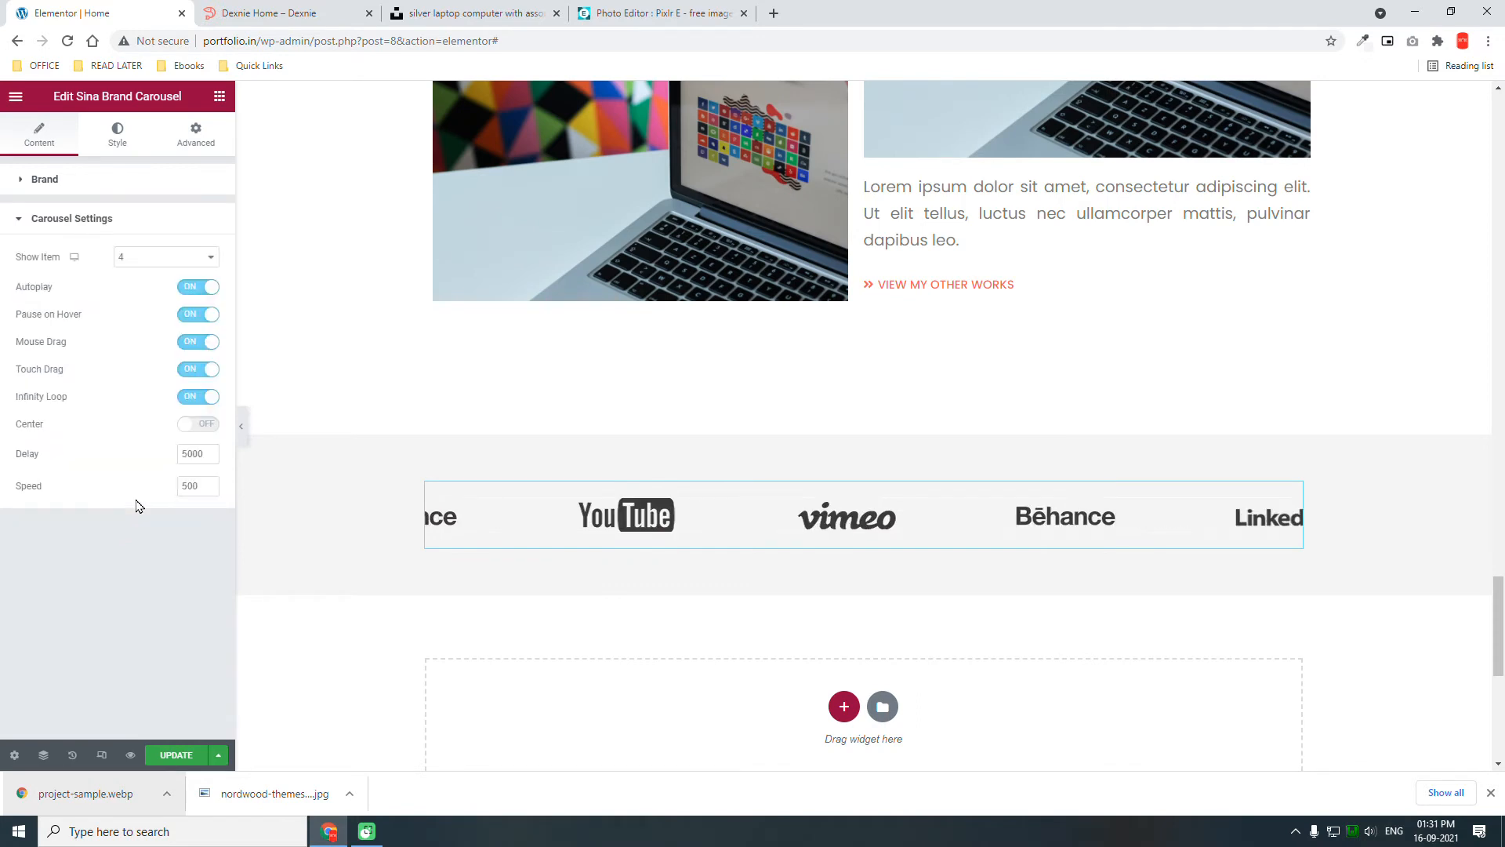
pyautogui.click(156, 262)
pyautogui.click(132, 338)
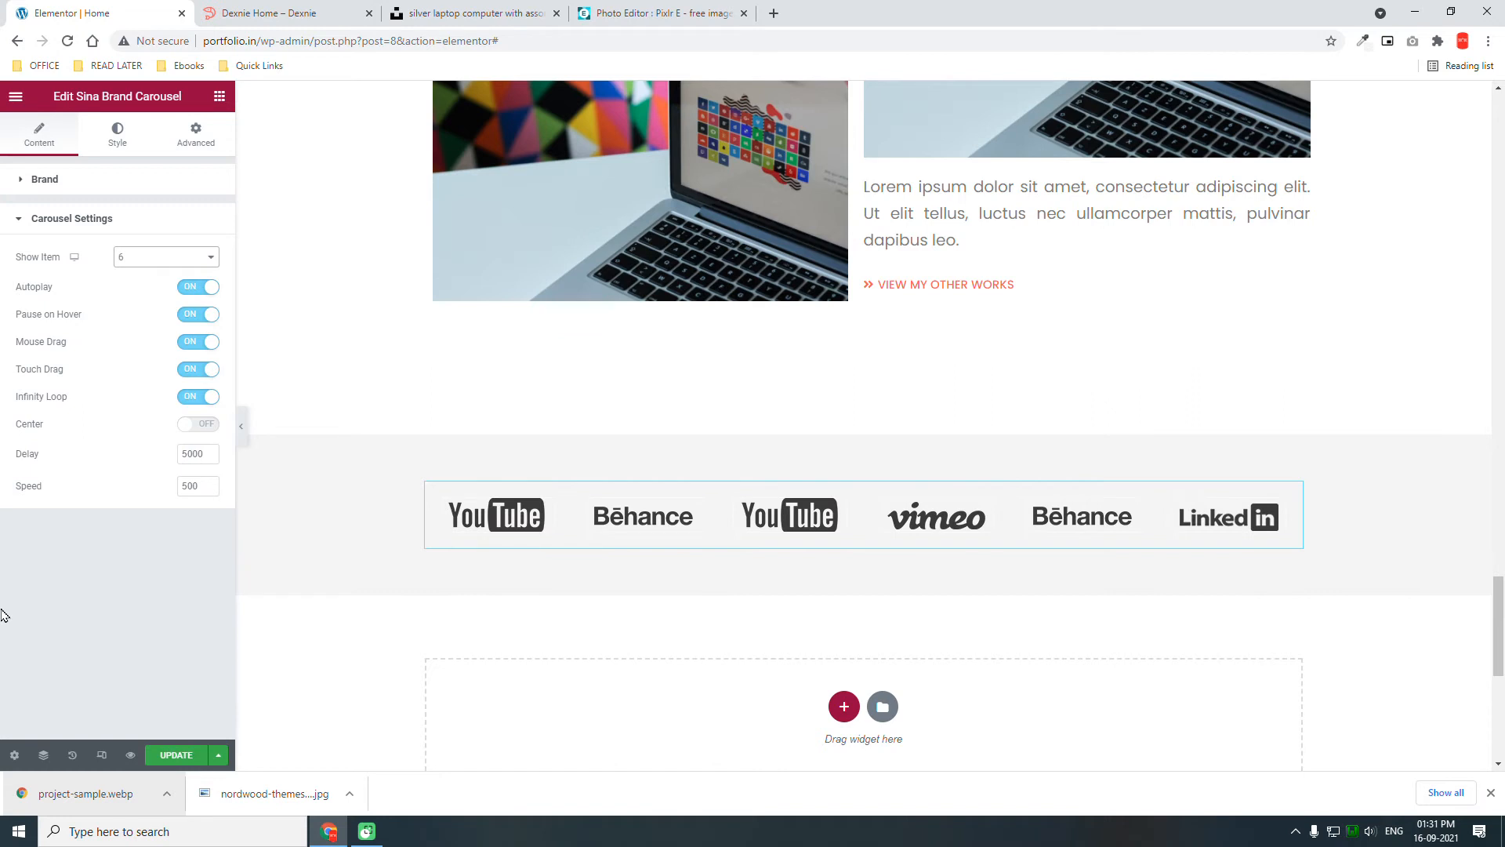
pyautogui.click(196, 424)
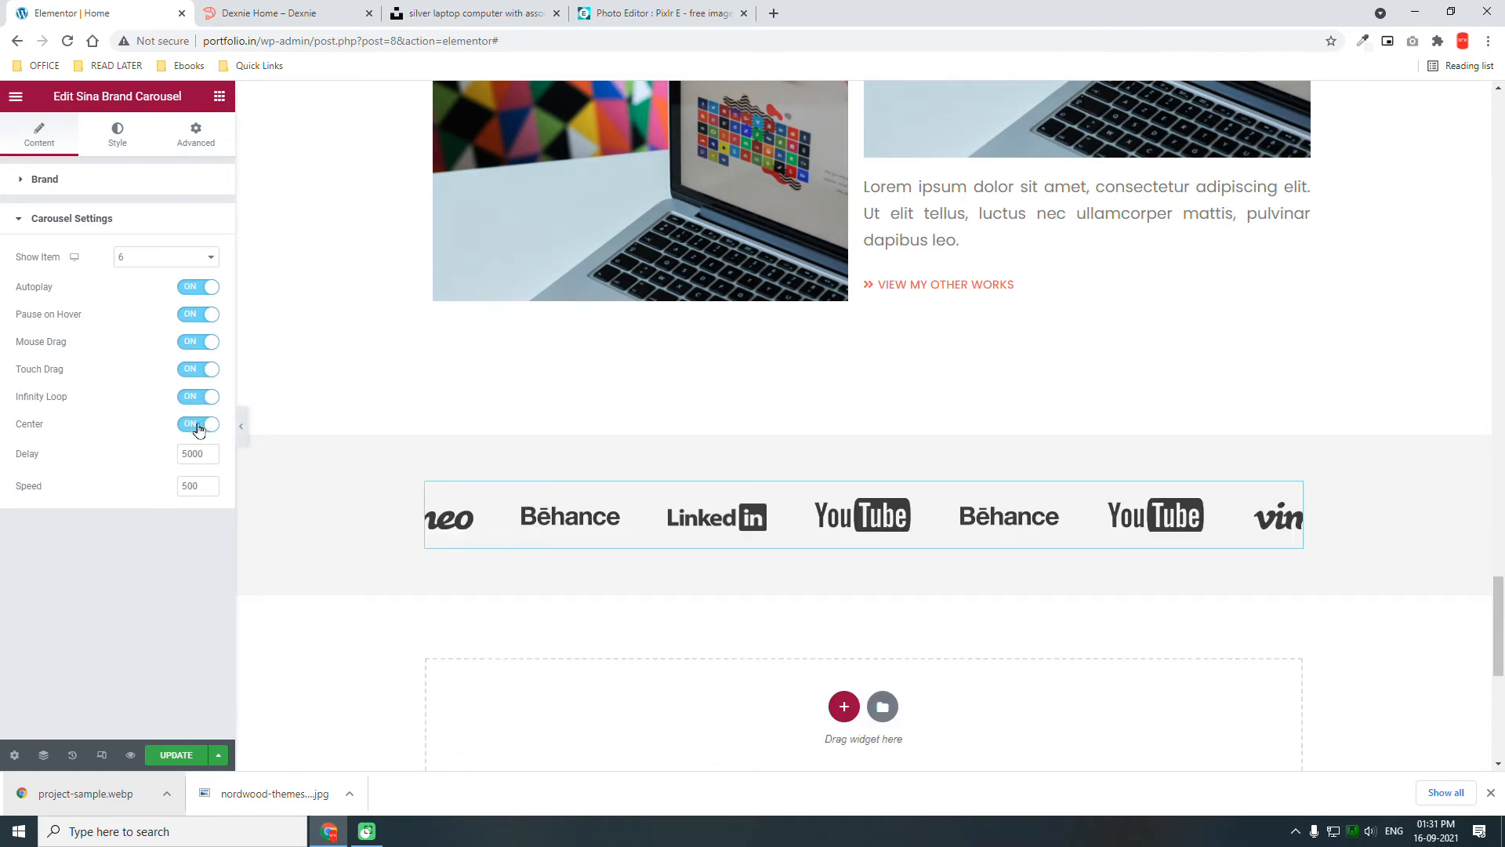
# - Preview the brand carousel at full page width and compare it with the logo strip on the Dexnie reference page
pyautogui.click(117, 136)
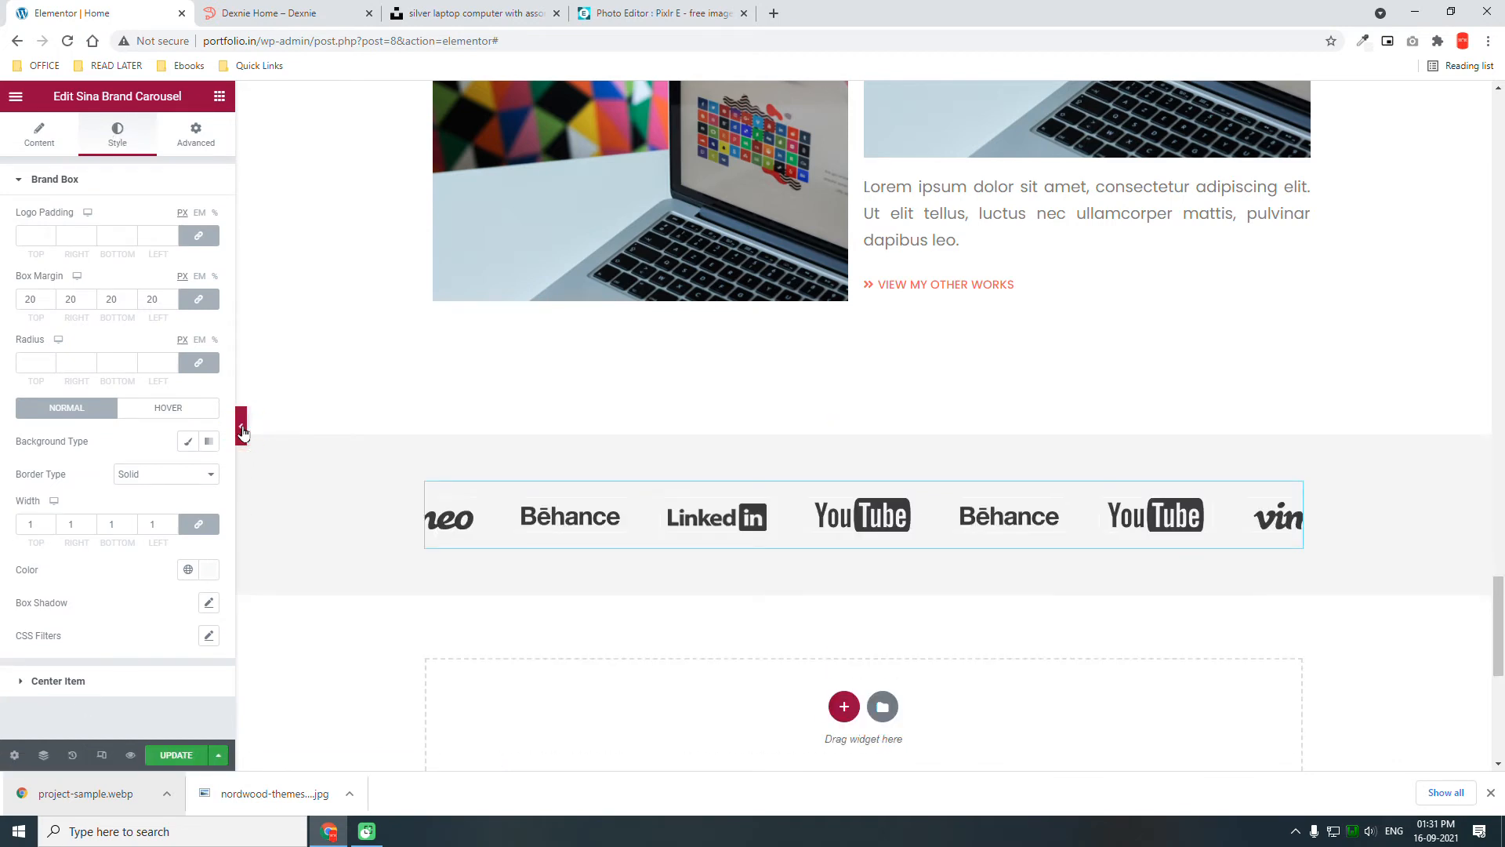
pyautogui.click(242, 430)
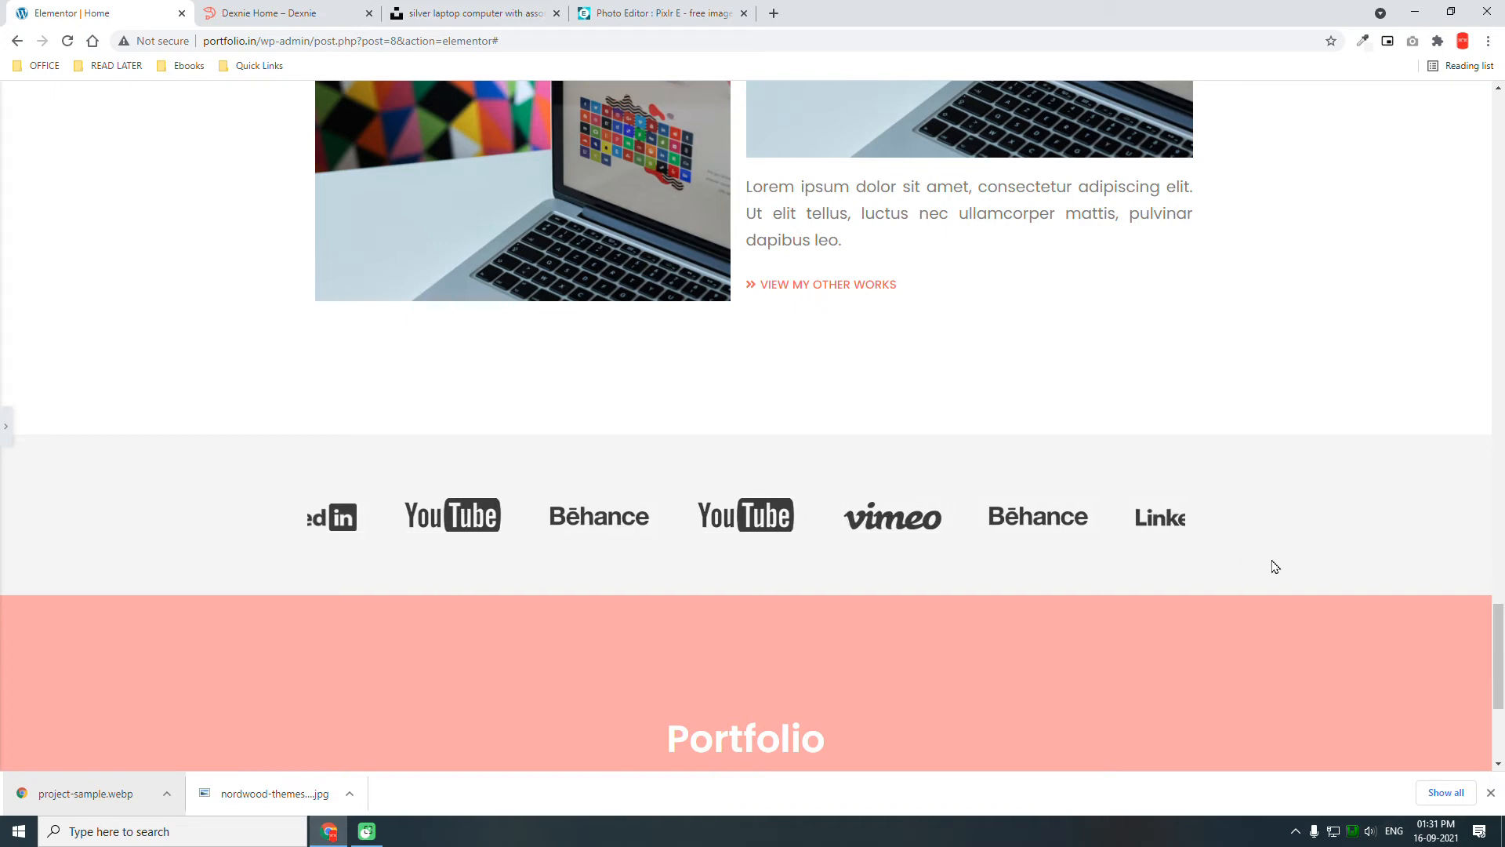
pyautogui.click(307, 7)
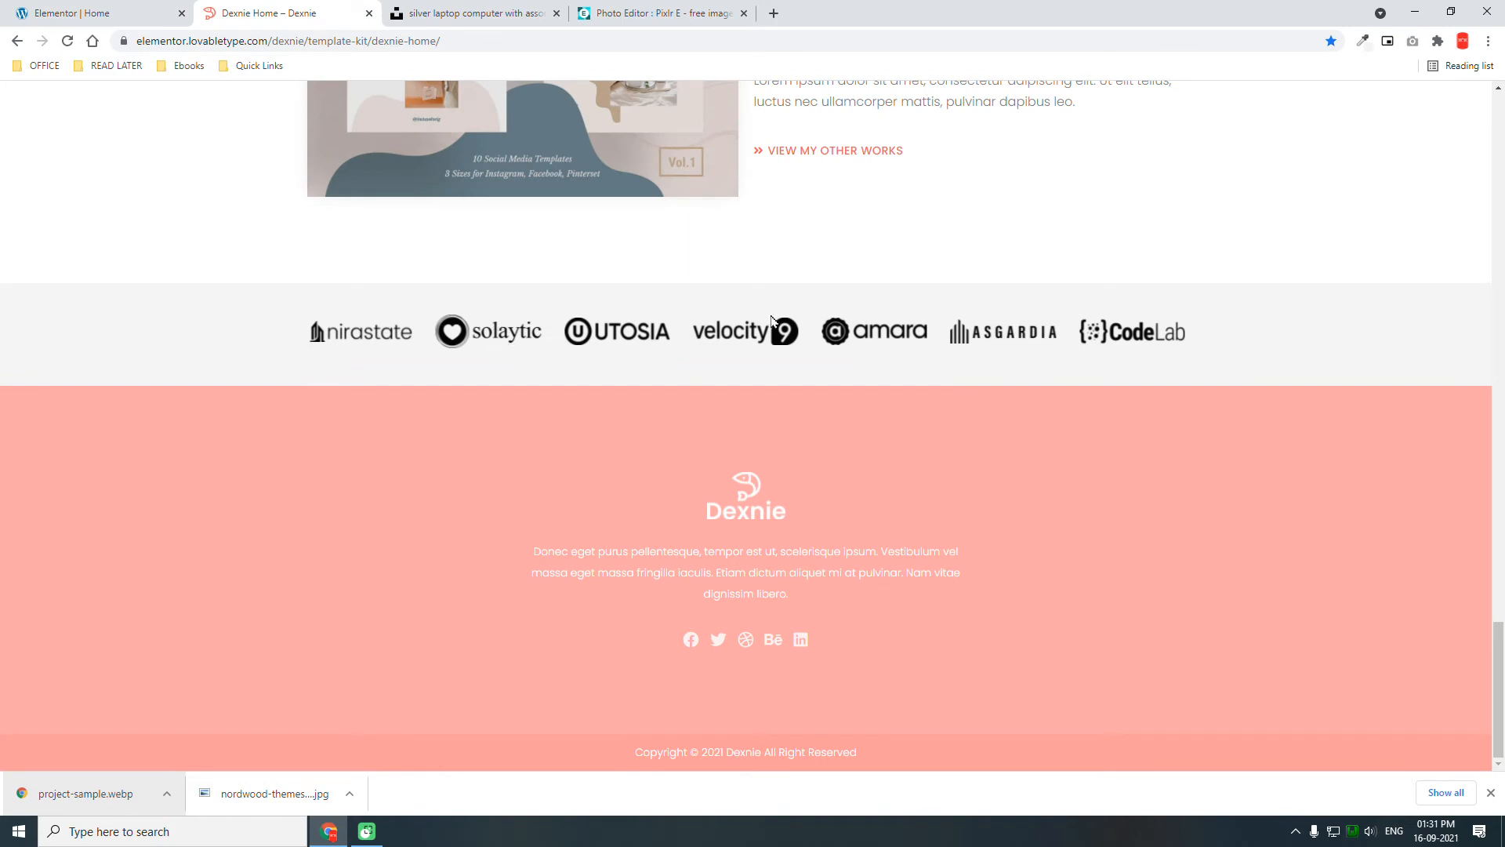
pyautogui.click(76, 10)
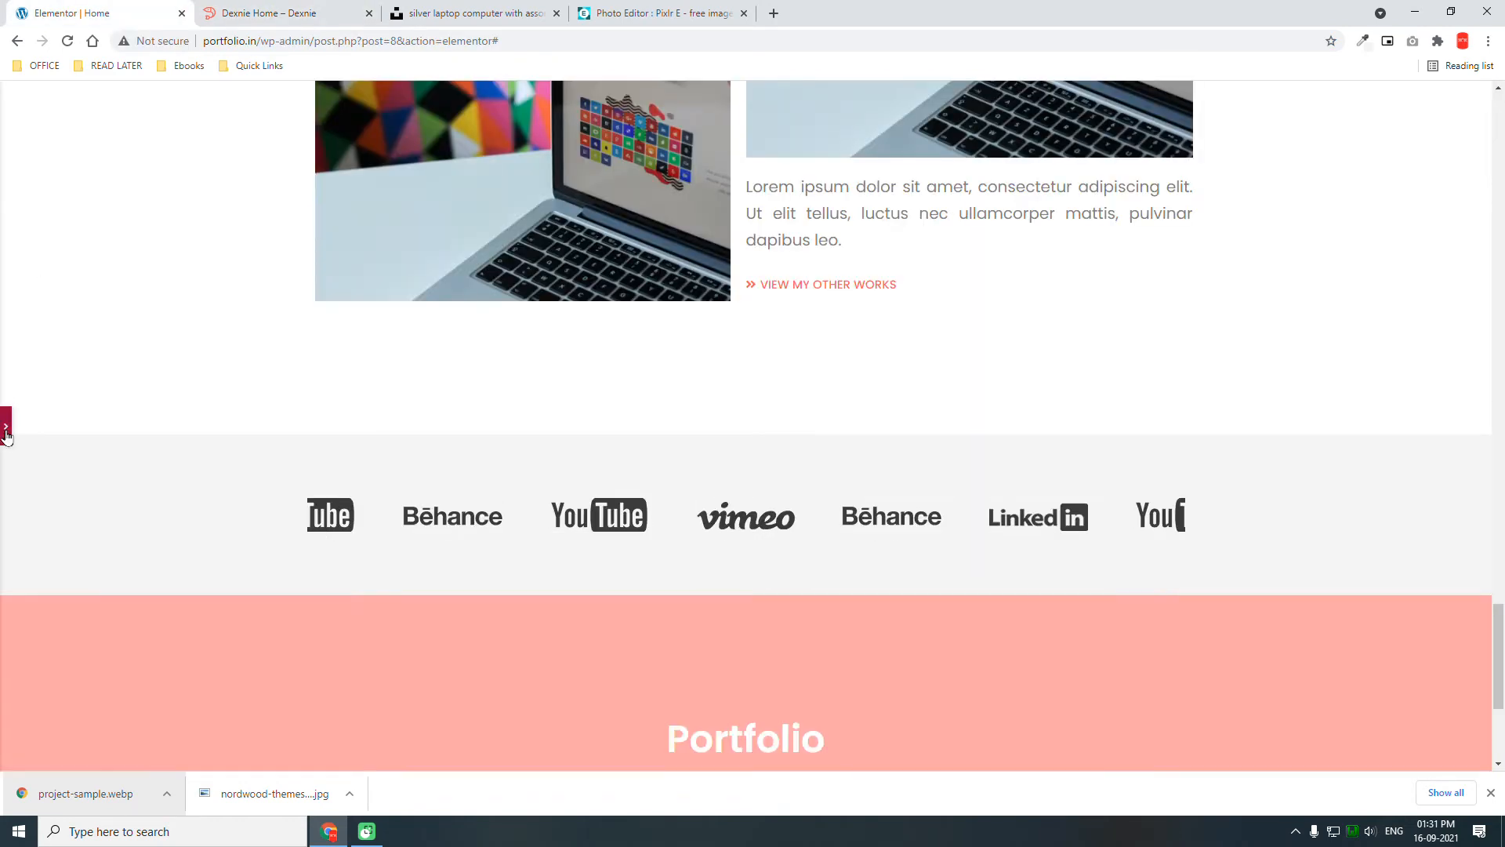
pyautogui.click(6, 433)
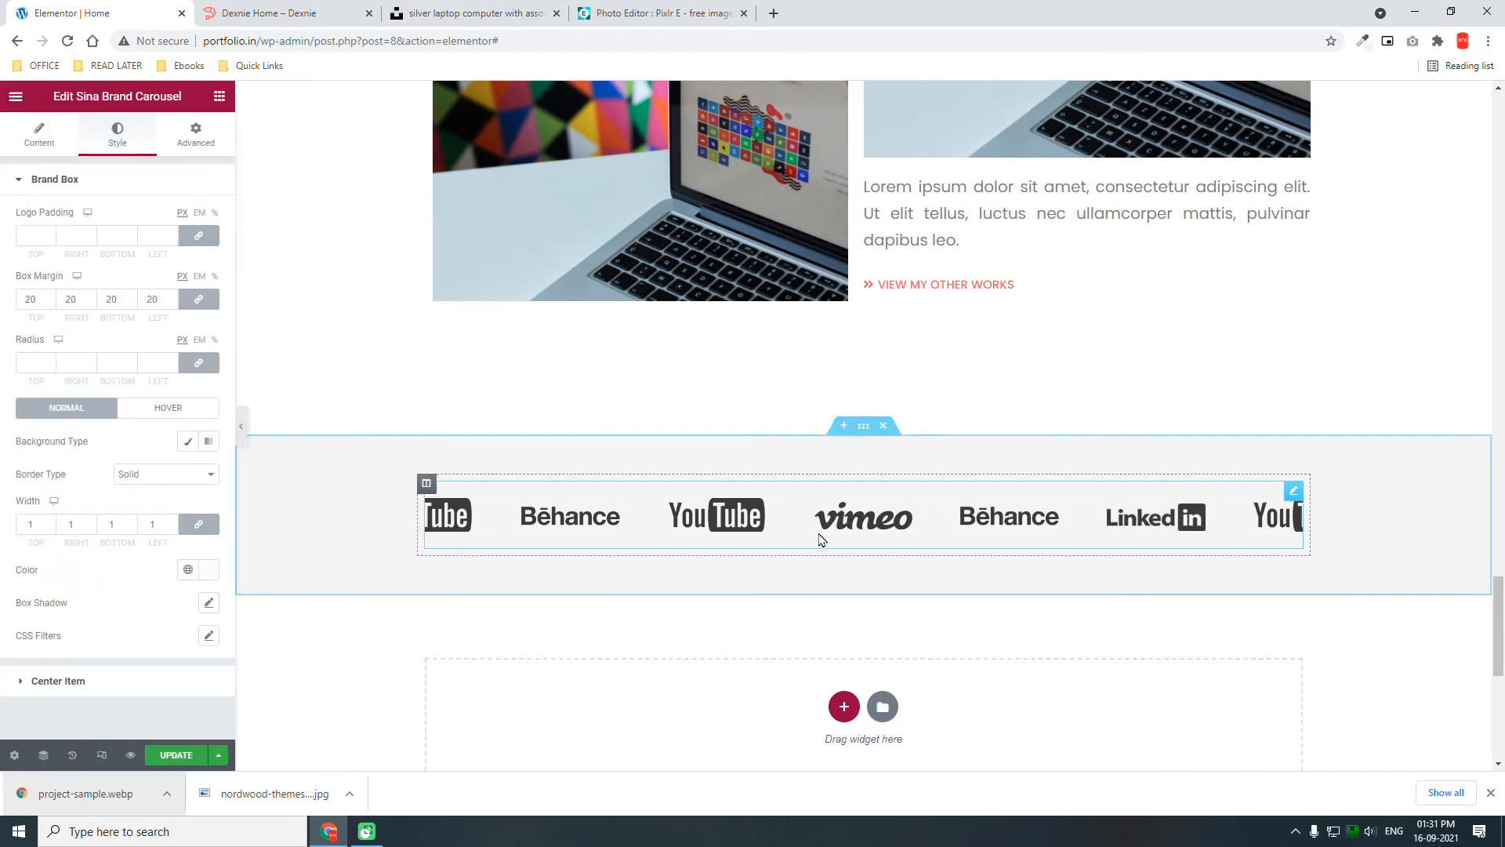
# - Set the brightness in the brand box's normal-state CSS filters to 105
pyautogui.click(206, 637)
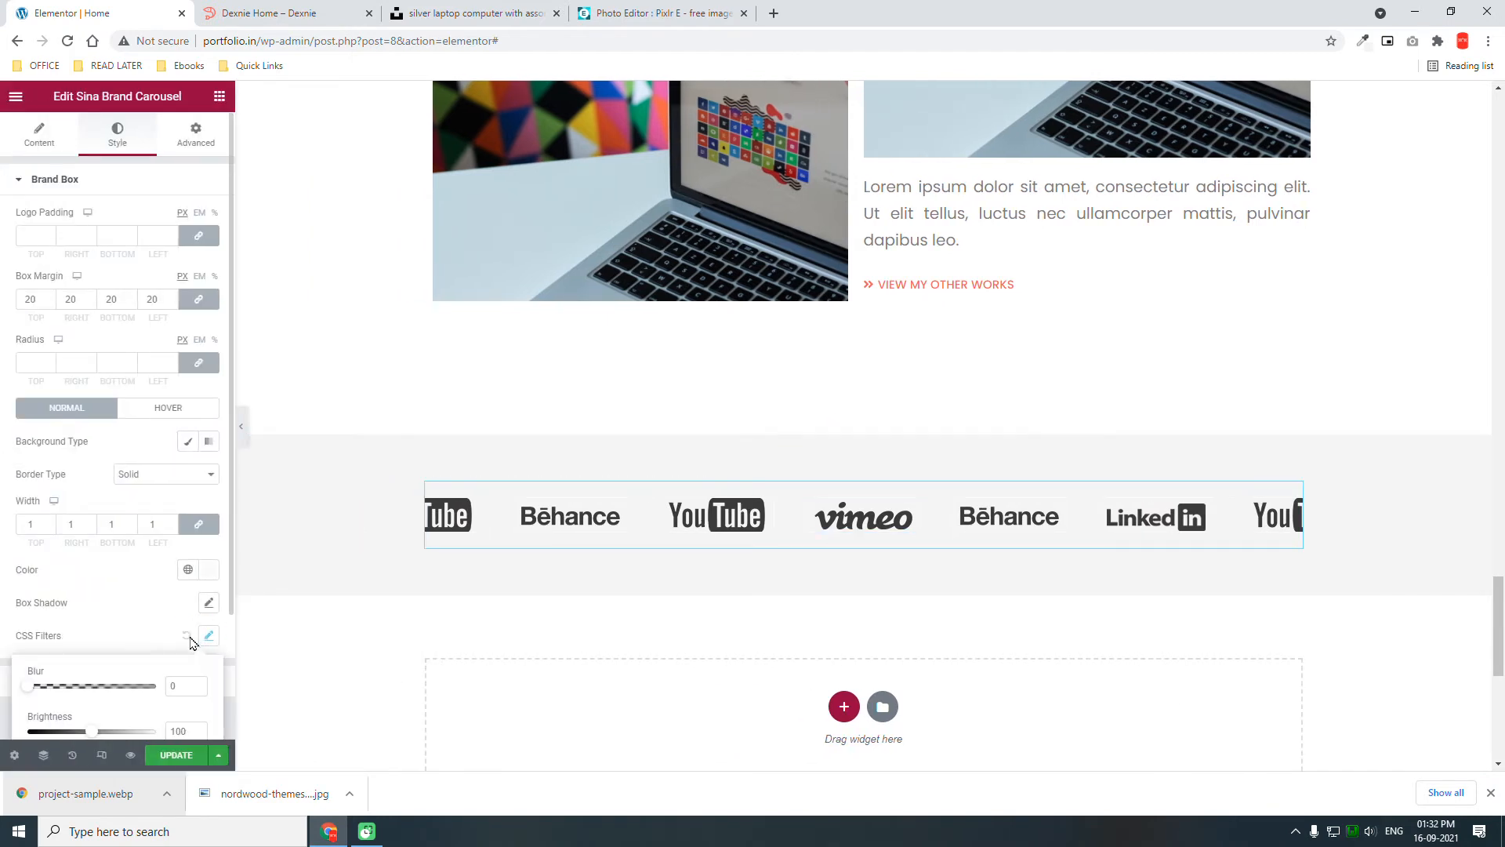
pyautogui.scroll(-1, 166, 653)
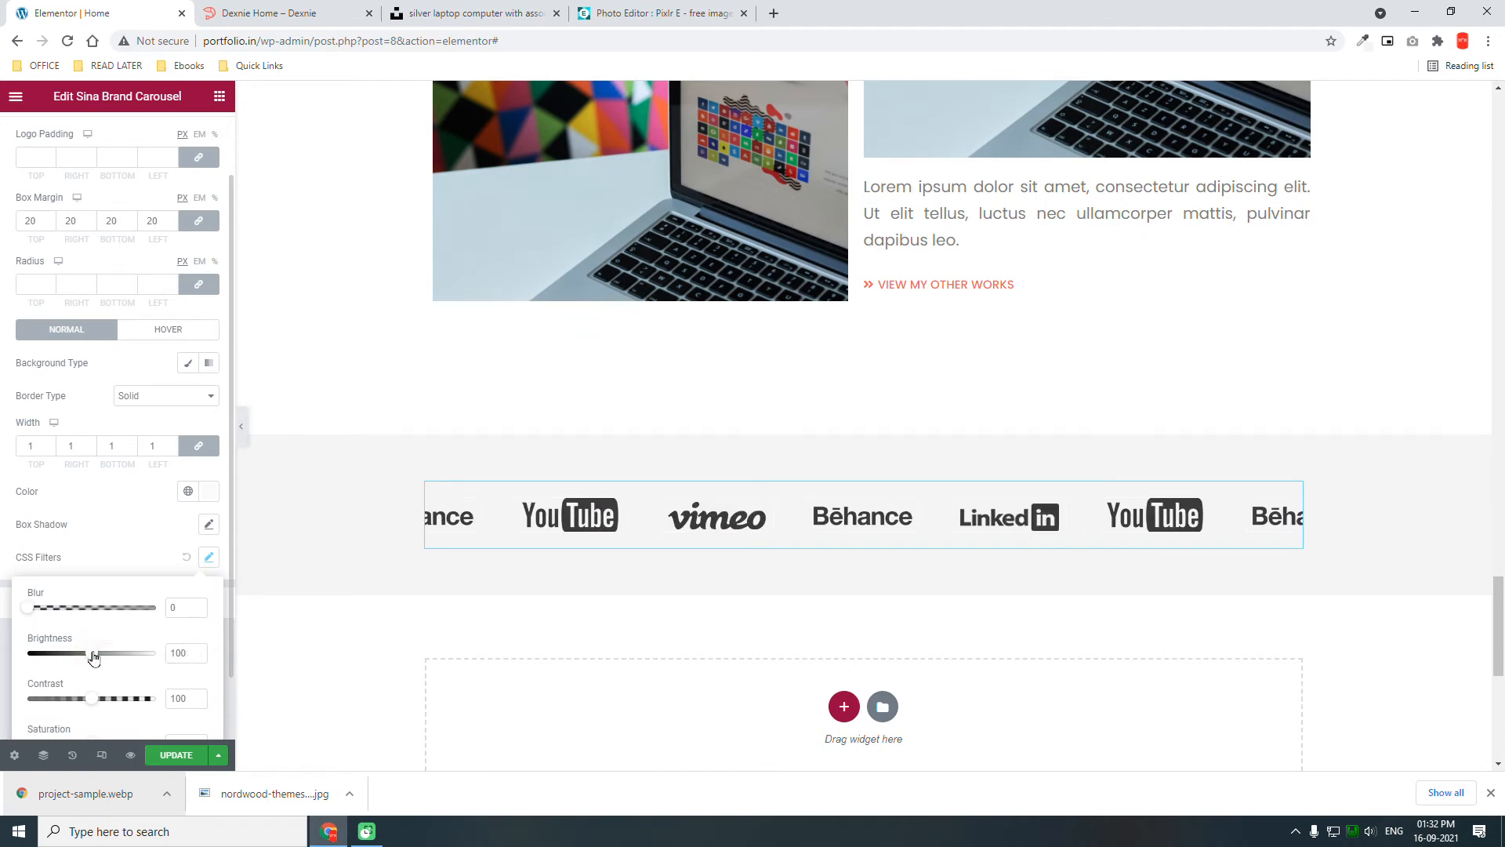
pyautogui.moveTo(92, 657)
pyautogui.mouseDown()
pyautogui.moveTo(67, 657)
pyautogui.moveTo(96, 657)
pyautogui.mouseUp()
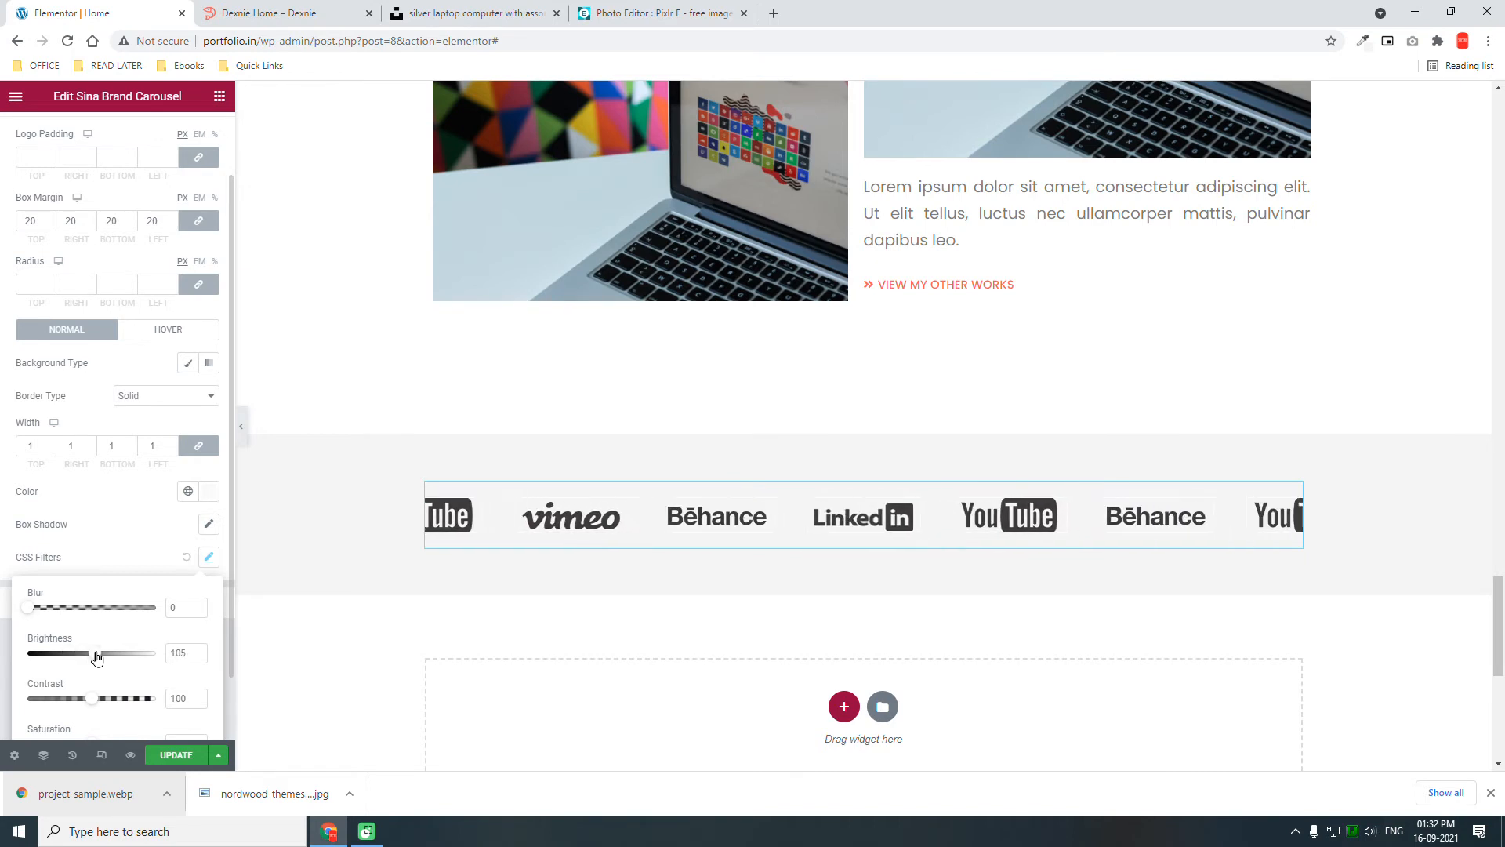
pyautogui.click(185, 556)
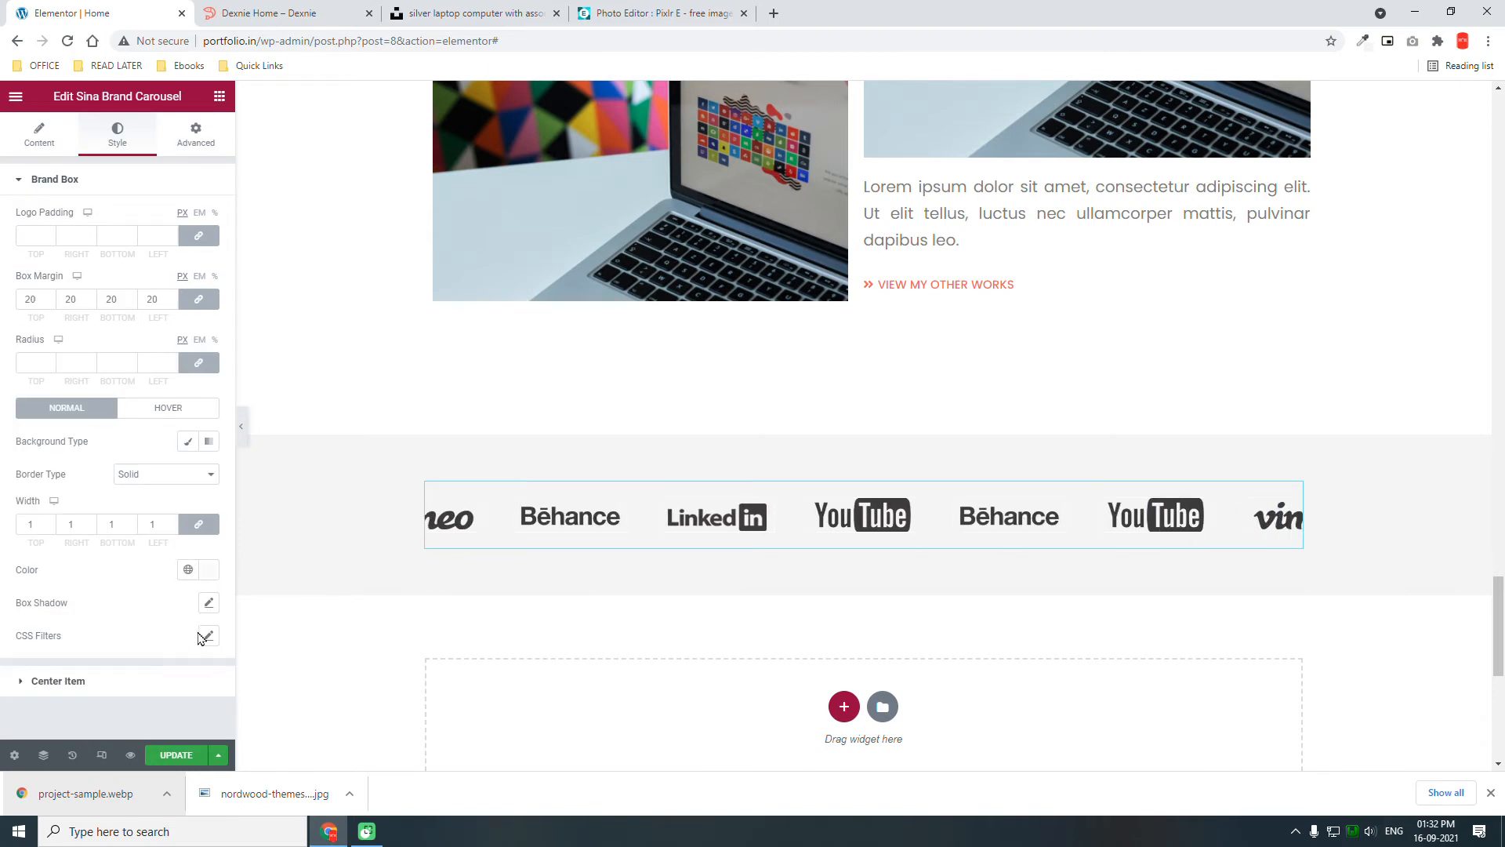
# - Clear the border colour of the brand box's hover state
pyautogui.click(164, 409)
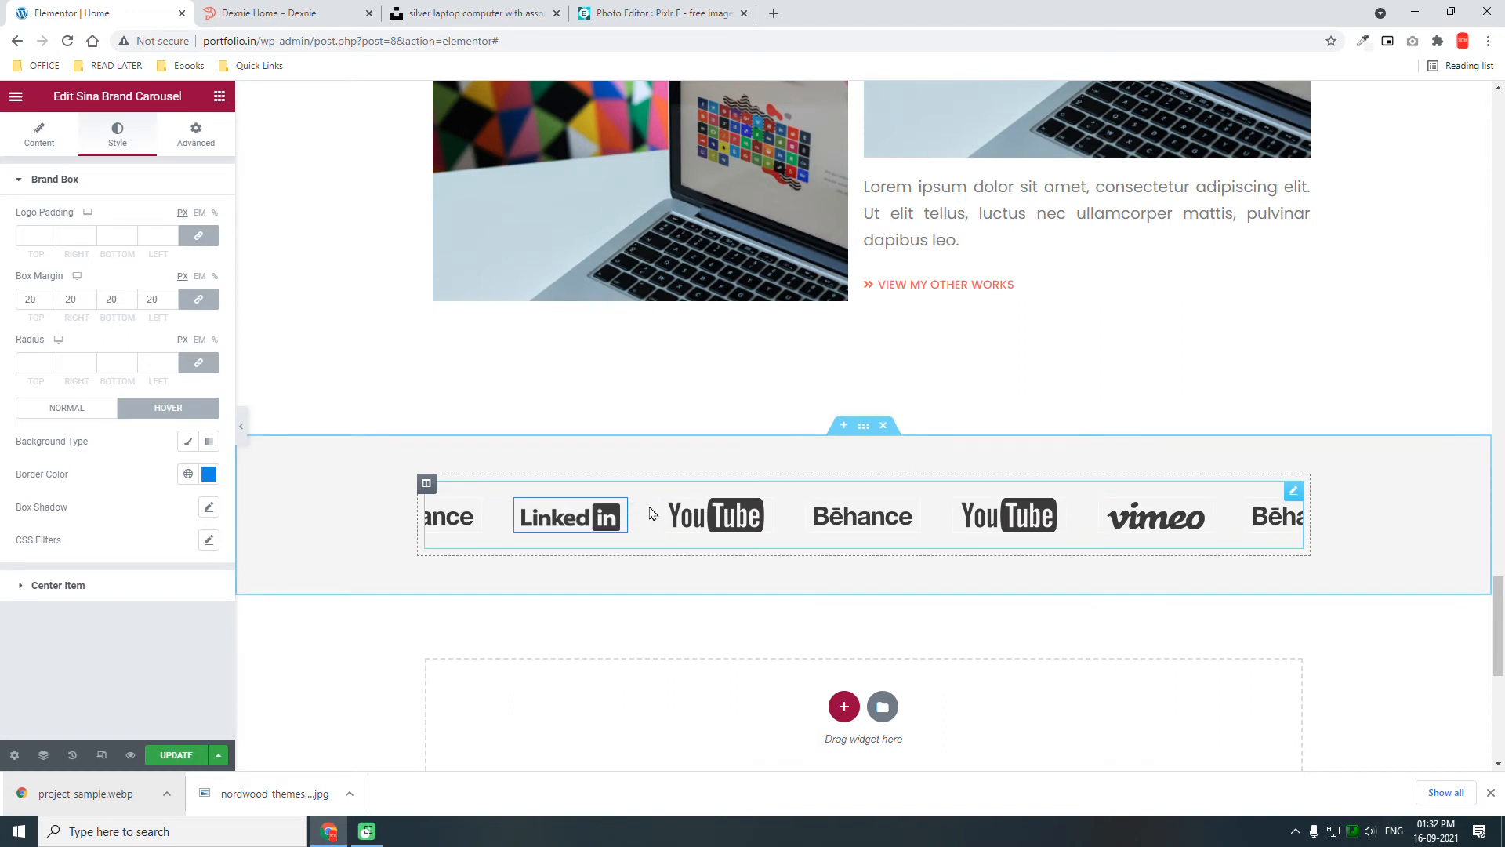
pyautogui.click(189, 474)
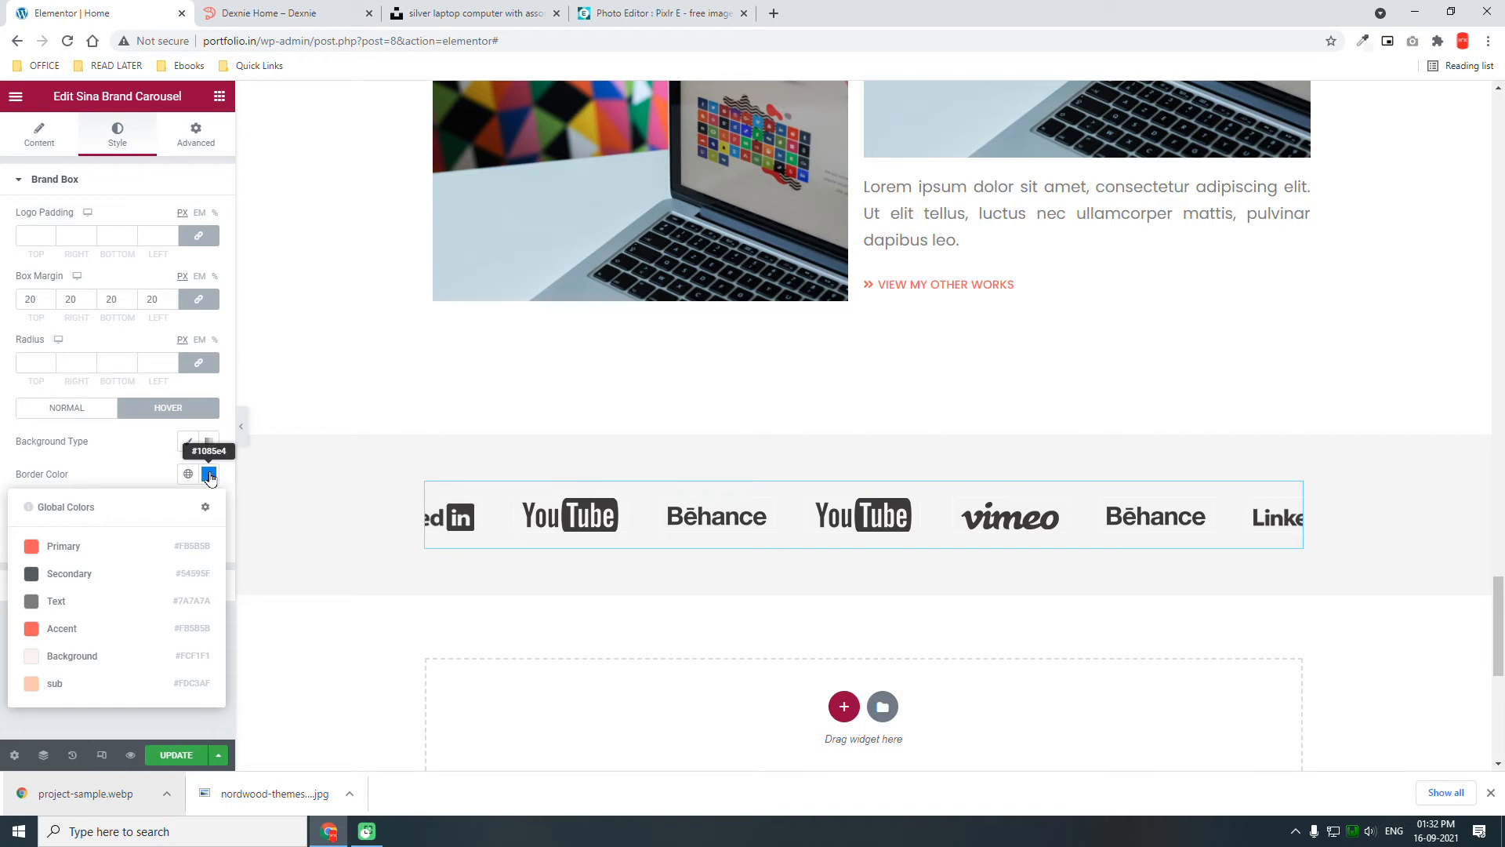
pyautogui.click(209, 474)
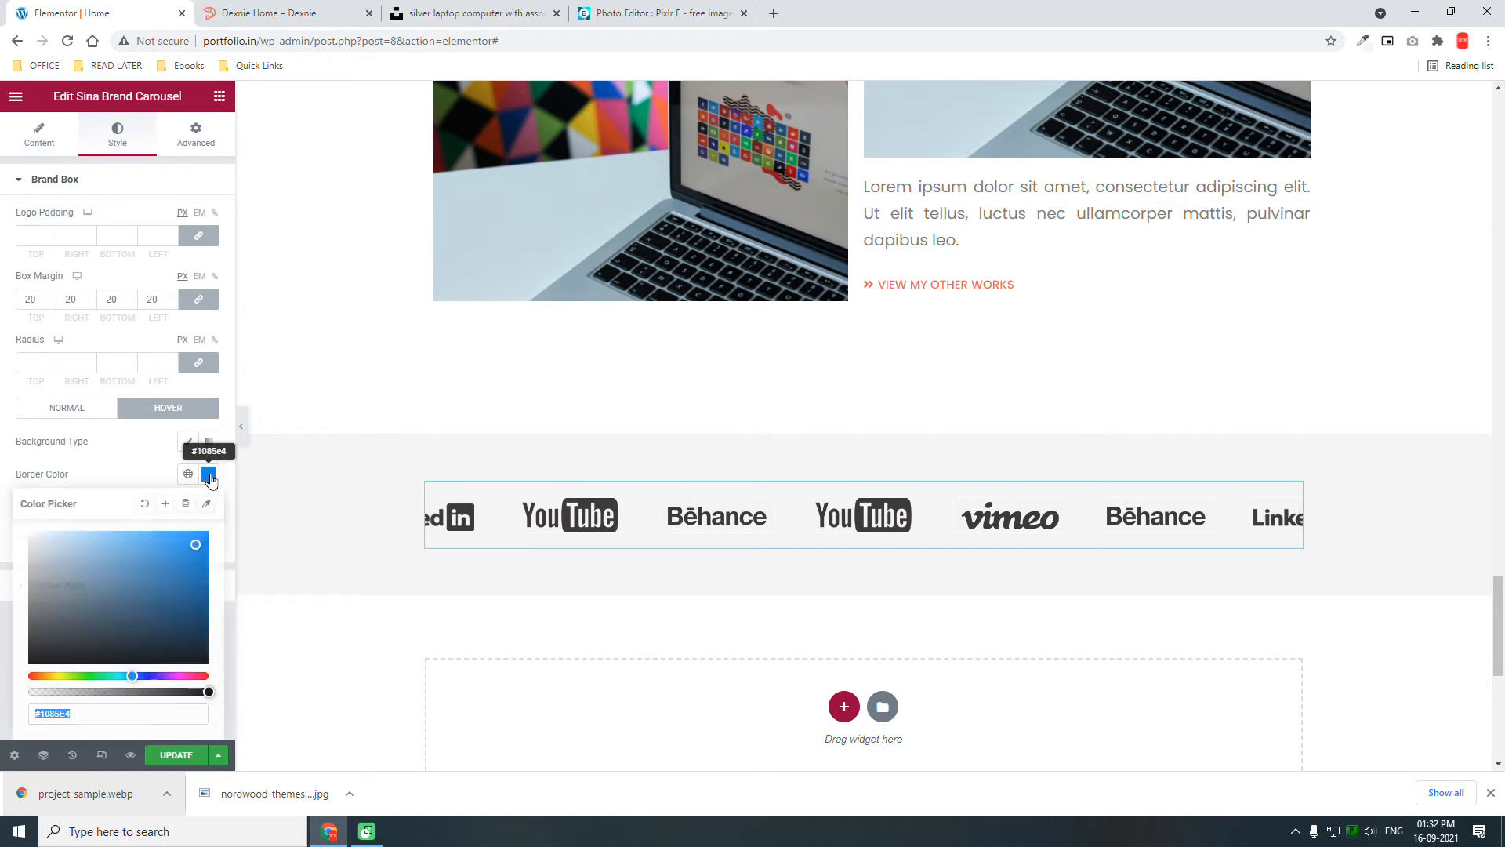
pyautogui.click(146, 505)
pyautogui.click(145, 464)
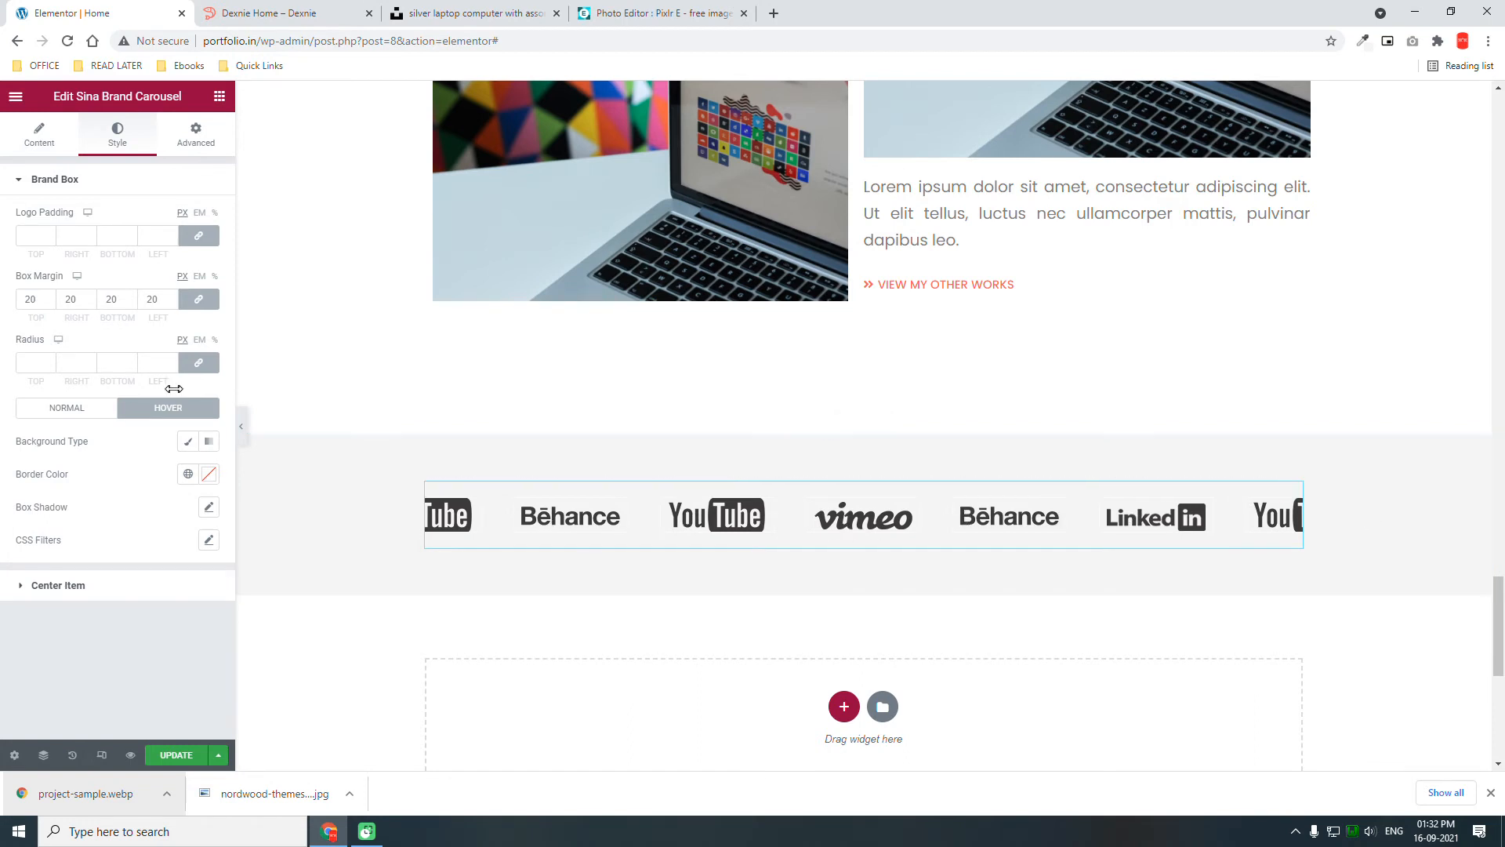
# - Review the CSS filters of the brand box's normal state and set its border type to None
pyautogui.click(67, 407)
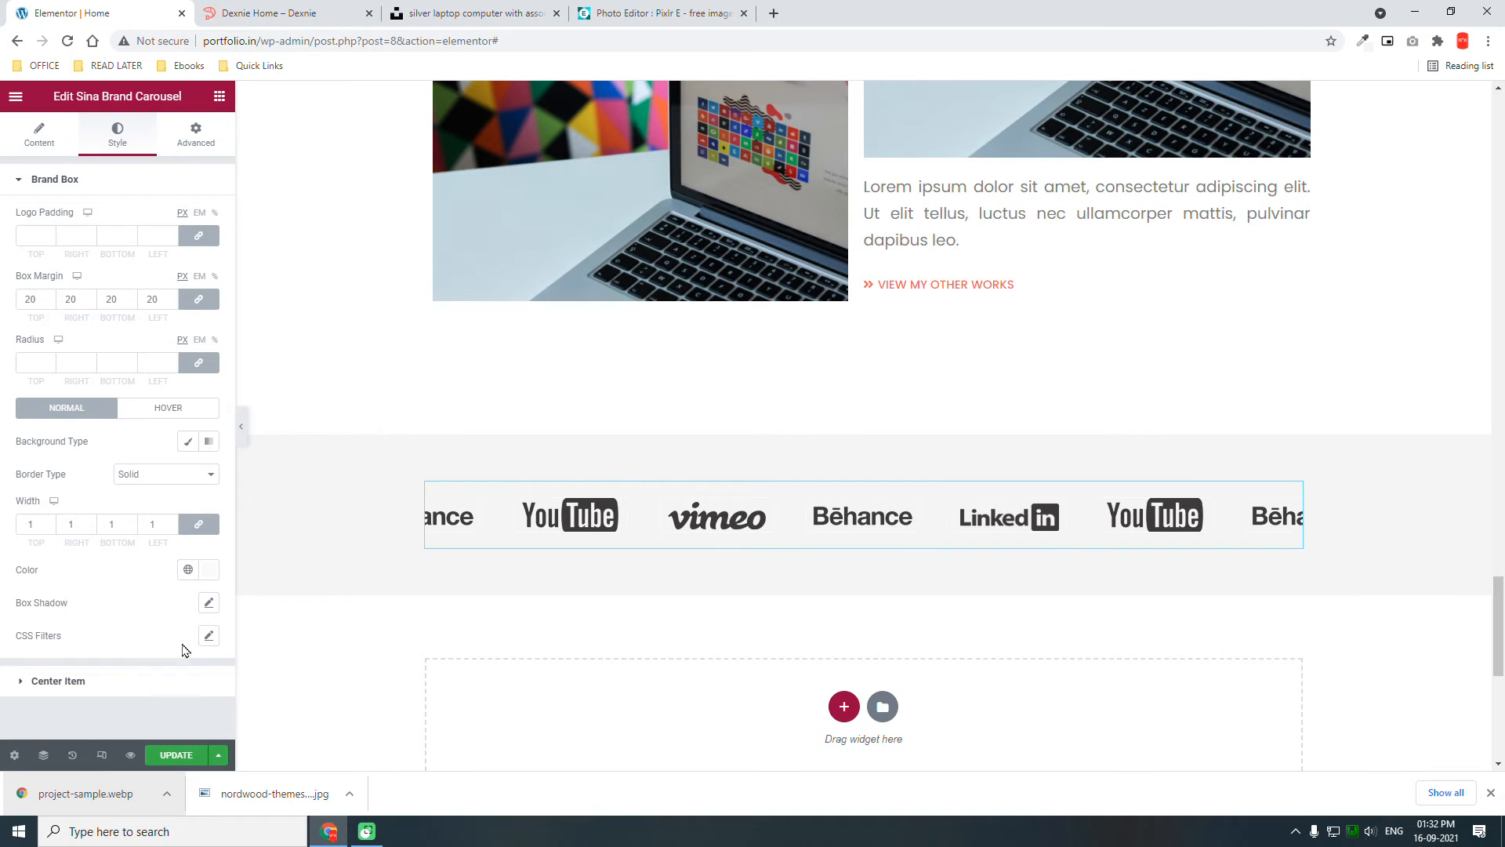
pyautogui.click(209, 635)
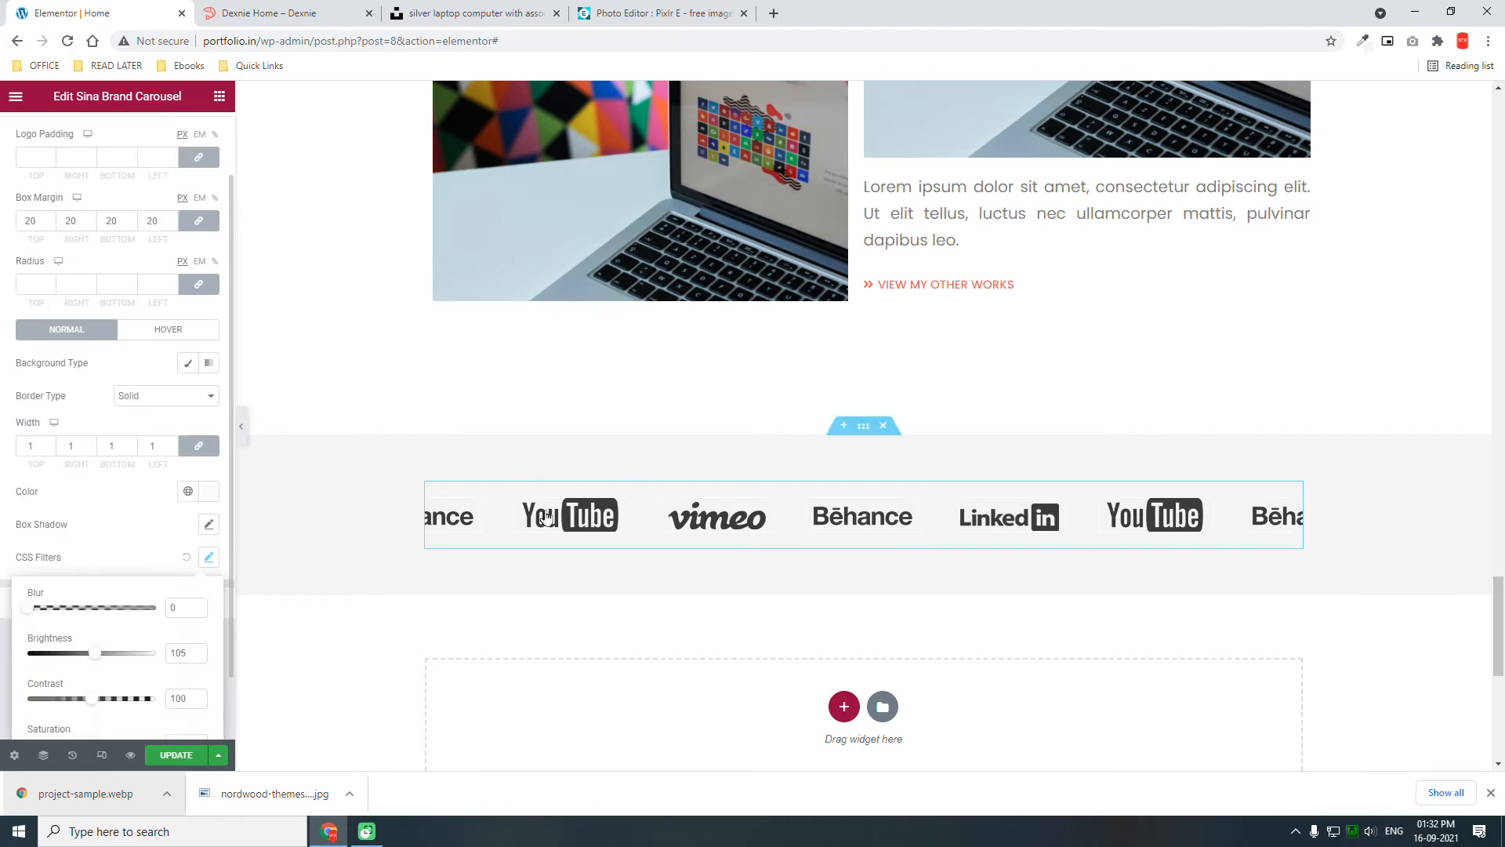
pyautogui.scroll(-1, 61, 627)
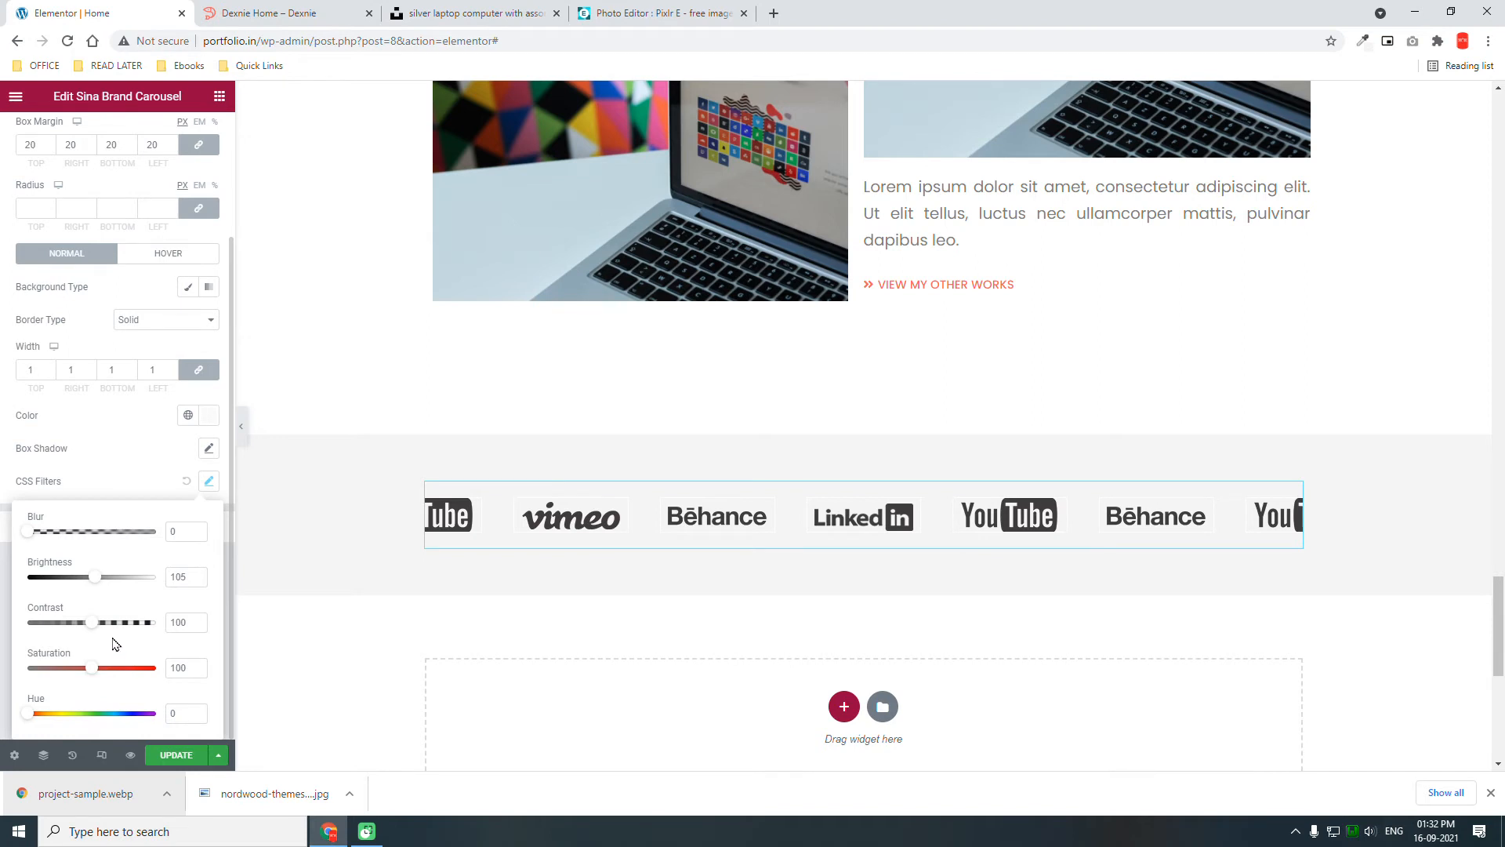
pyautogui.click(151, 319)
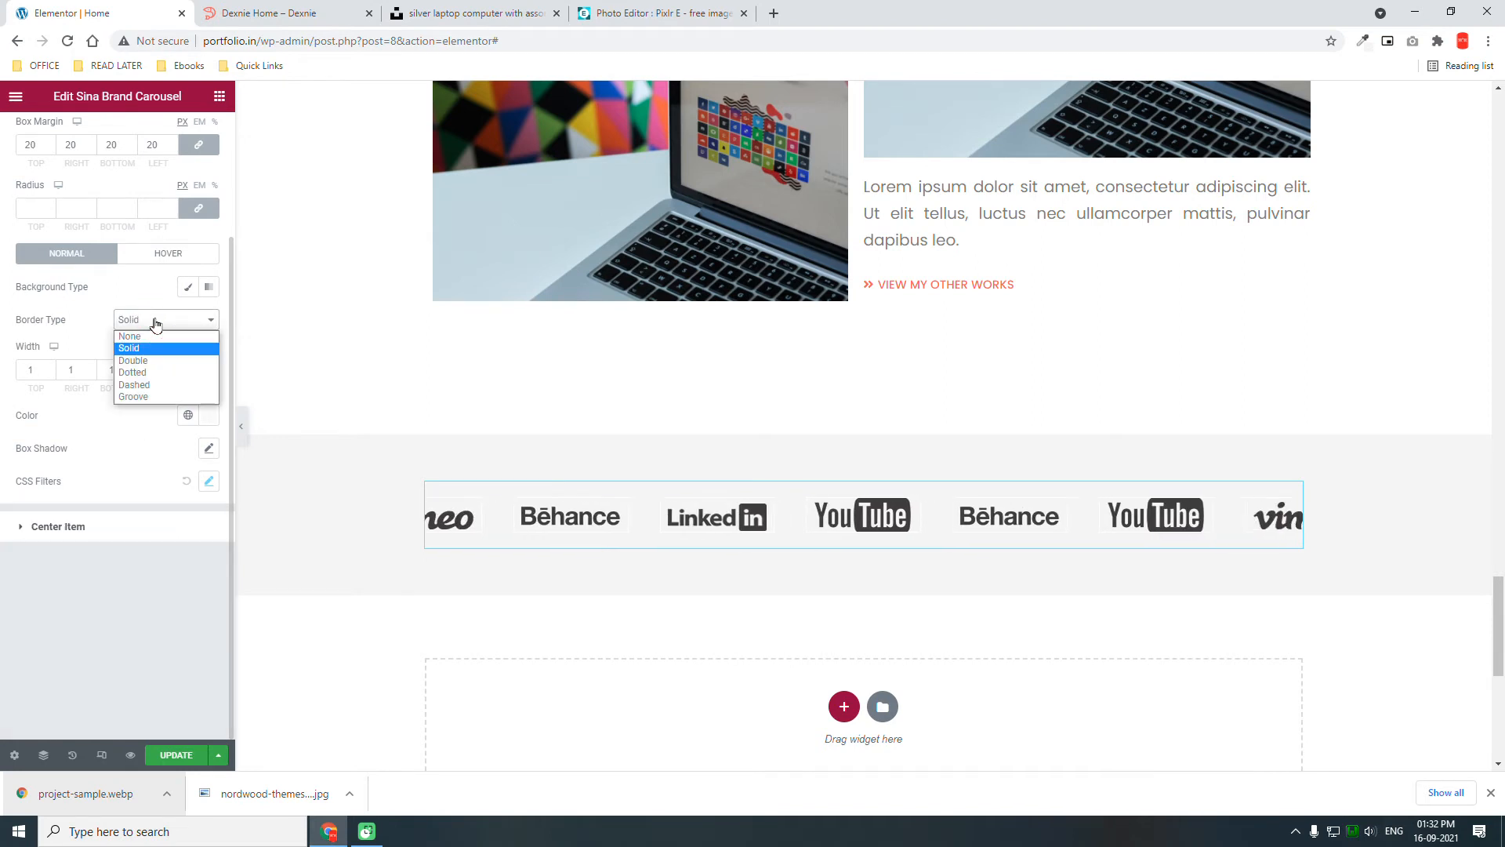
pyautogui.click(145, 337)
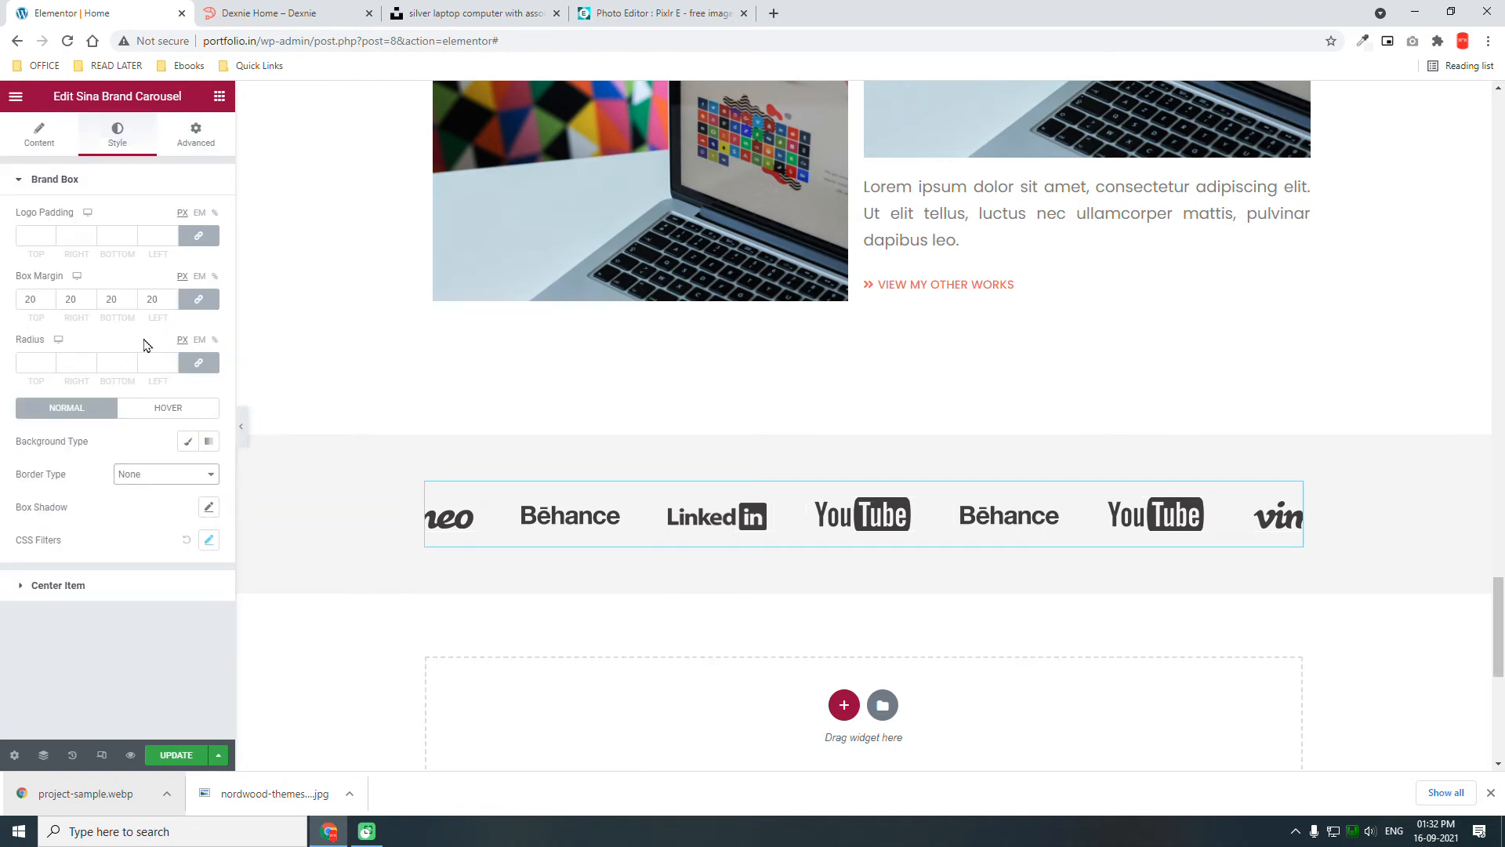
# - Set the normal-state CSS filters of the brand box to saturation 32 and contrast 17
pyautogui.click(208, 539)
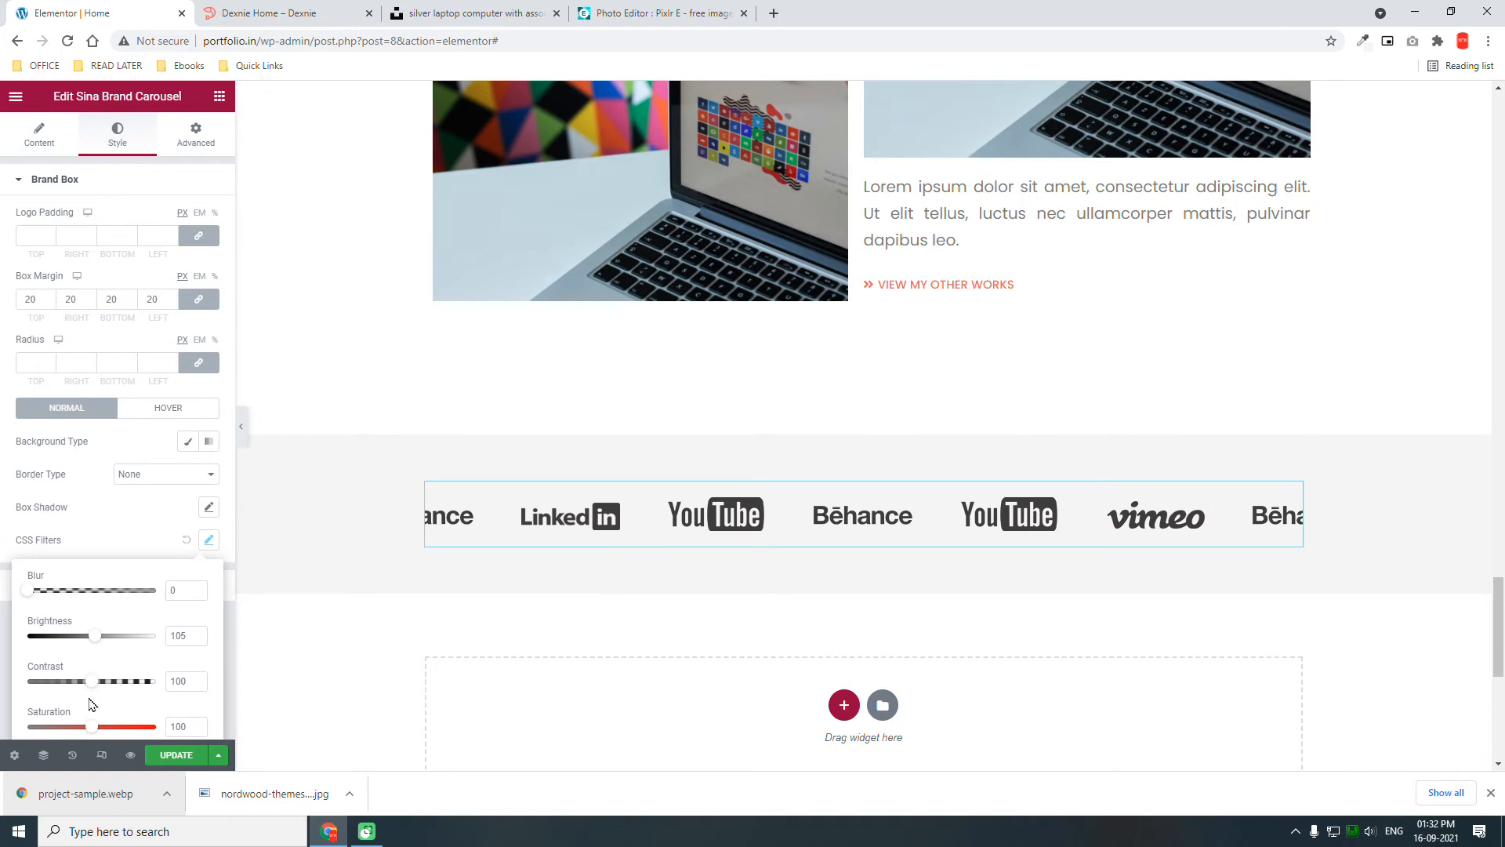
pyautogui.scroll(-1, 95, 684)
pyautogui.moveTo(93, 673); pyautogui.dragTo(52, 672)
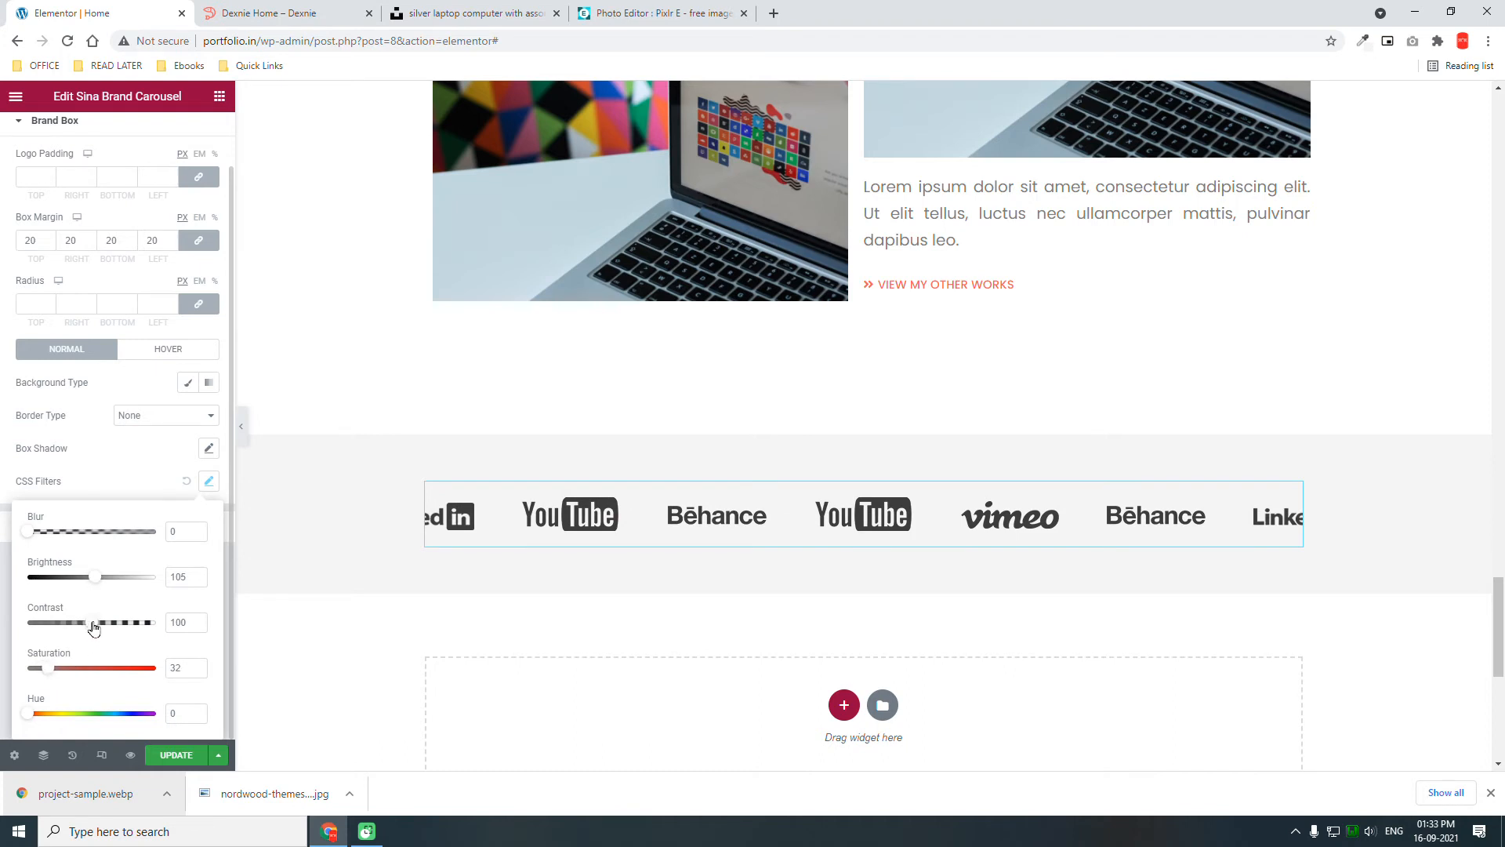
pyautogui.moveTo(93, 627); pyautogui.dragTo(39, 630)
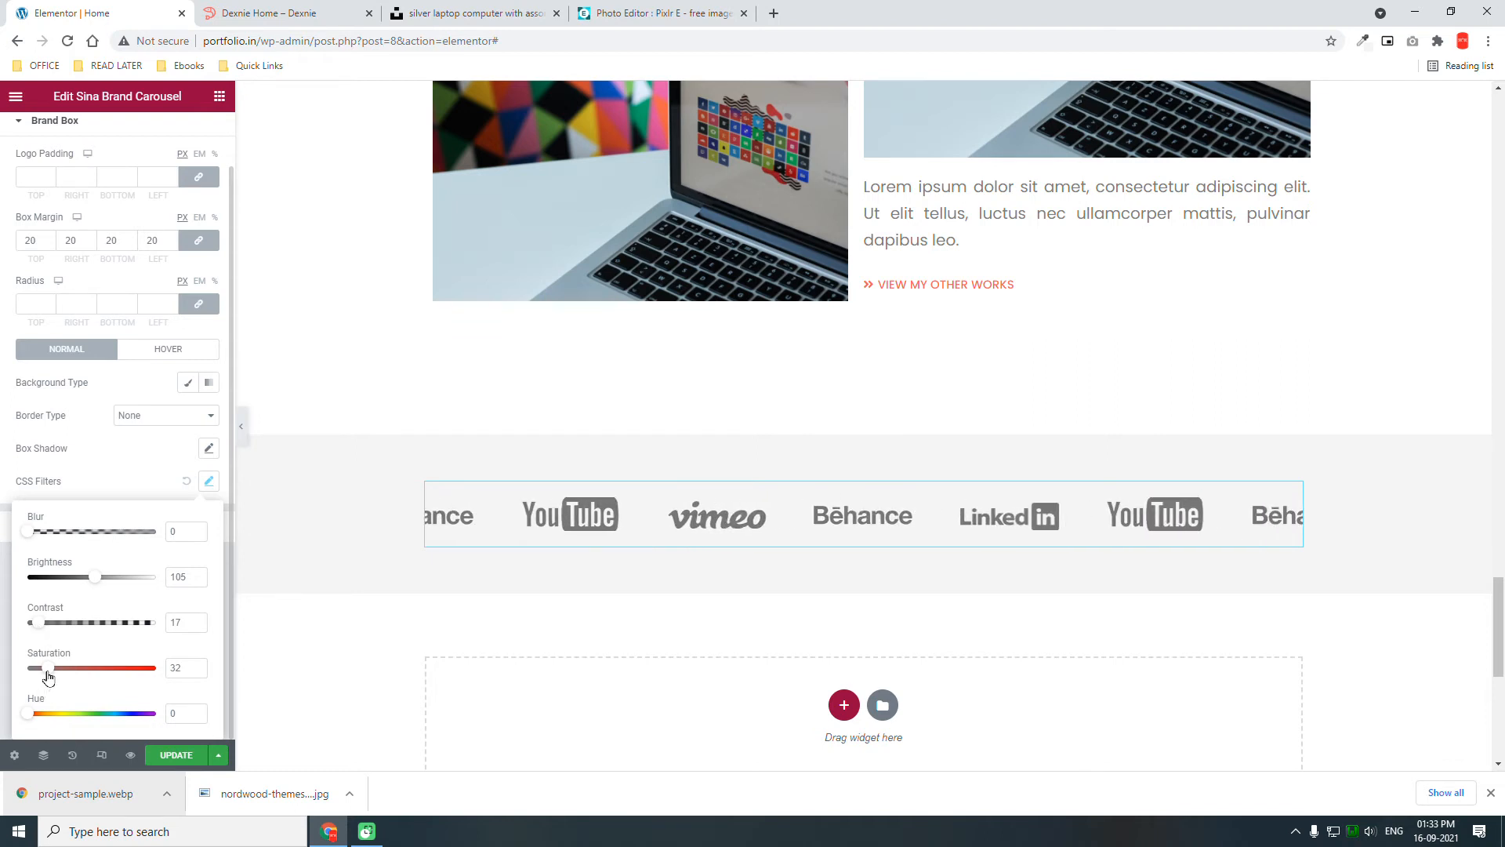
# - Turn on custom CSS filters for the brand box's hover state
pyautogui.click(171, 352)
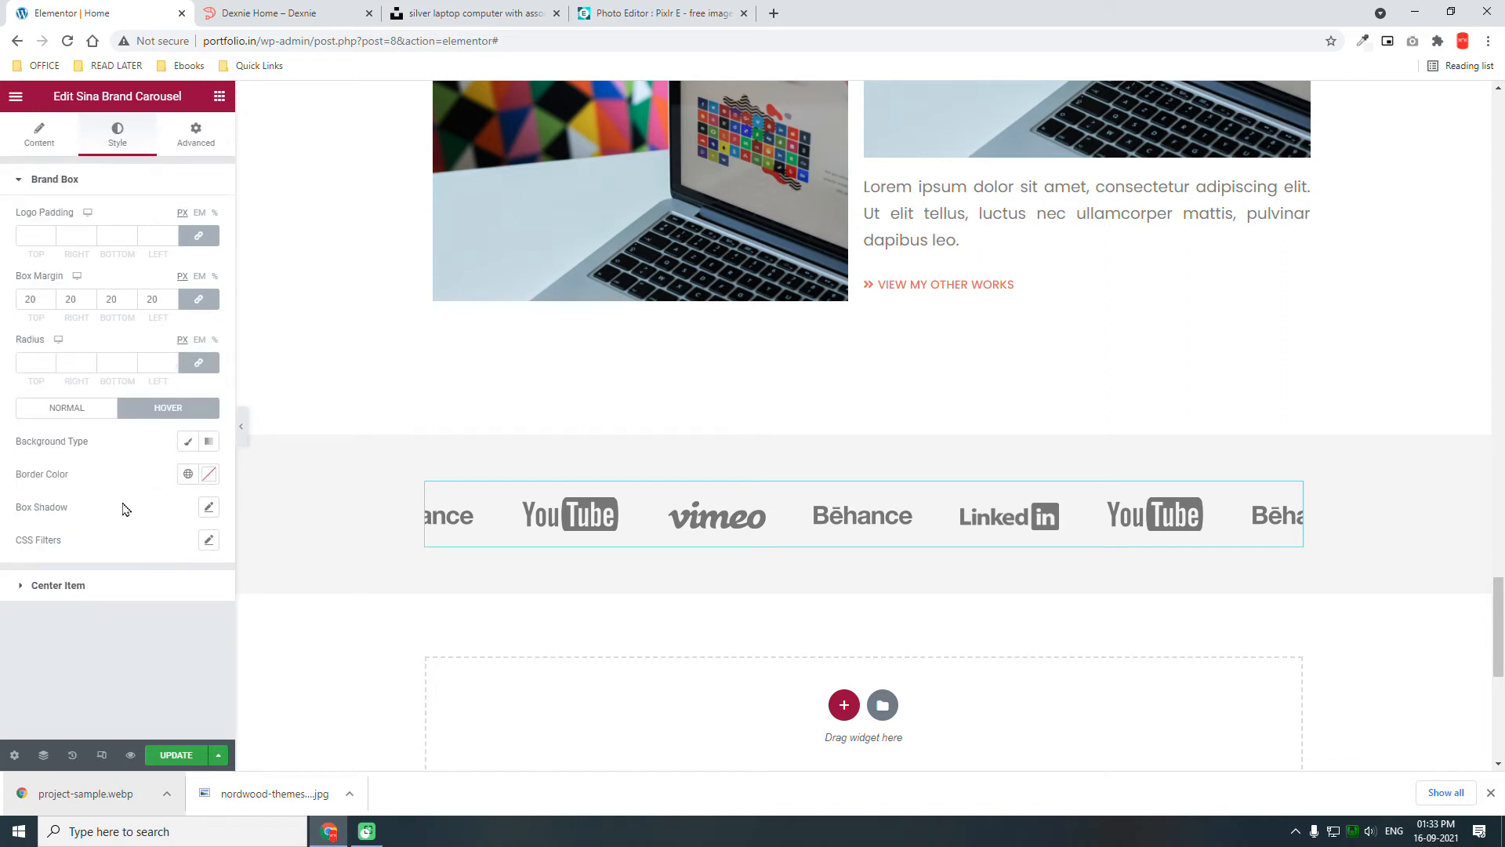
pyautogui.click(207, 540)
pyautogui.click(124, 530)
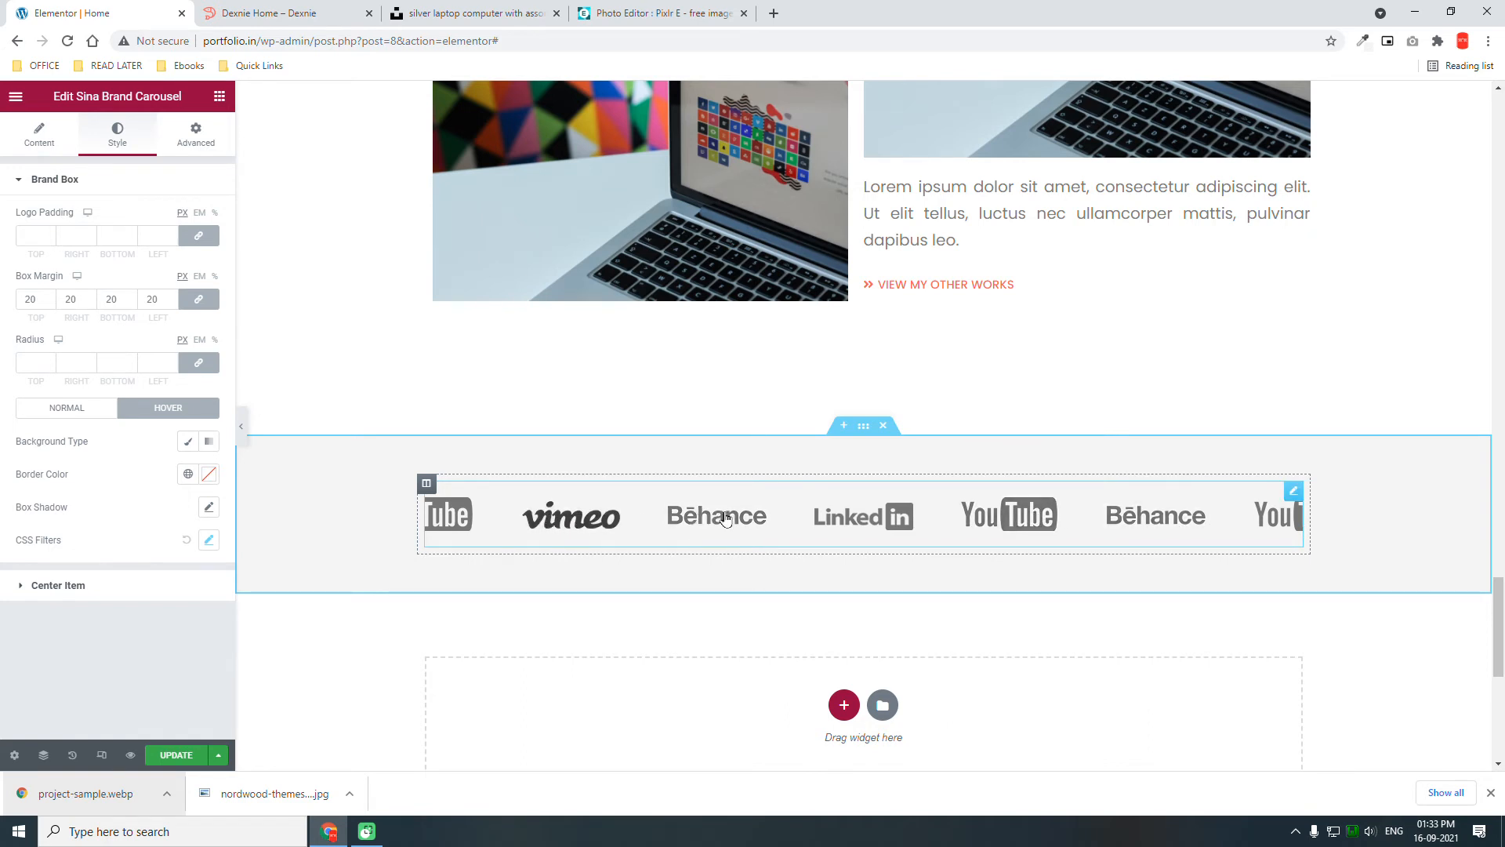
# - Preview the whole page at full width, checking the logo carousel and every section from the hero to the footer
pyautogui.click(241, 429)
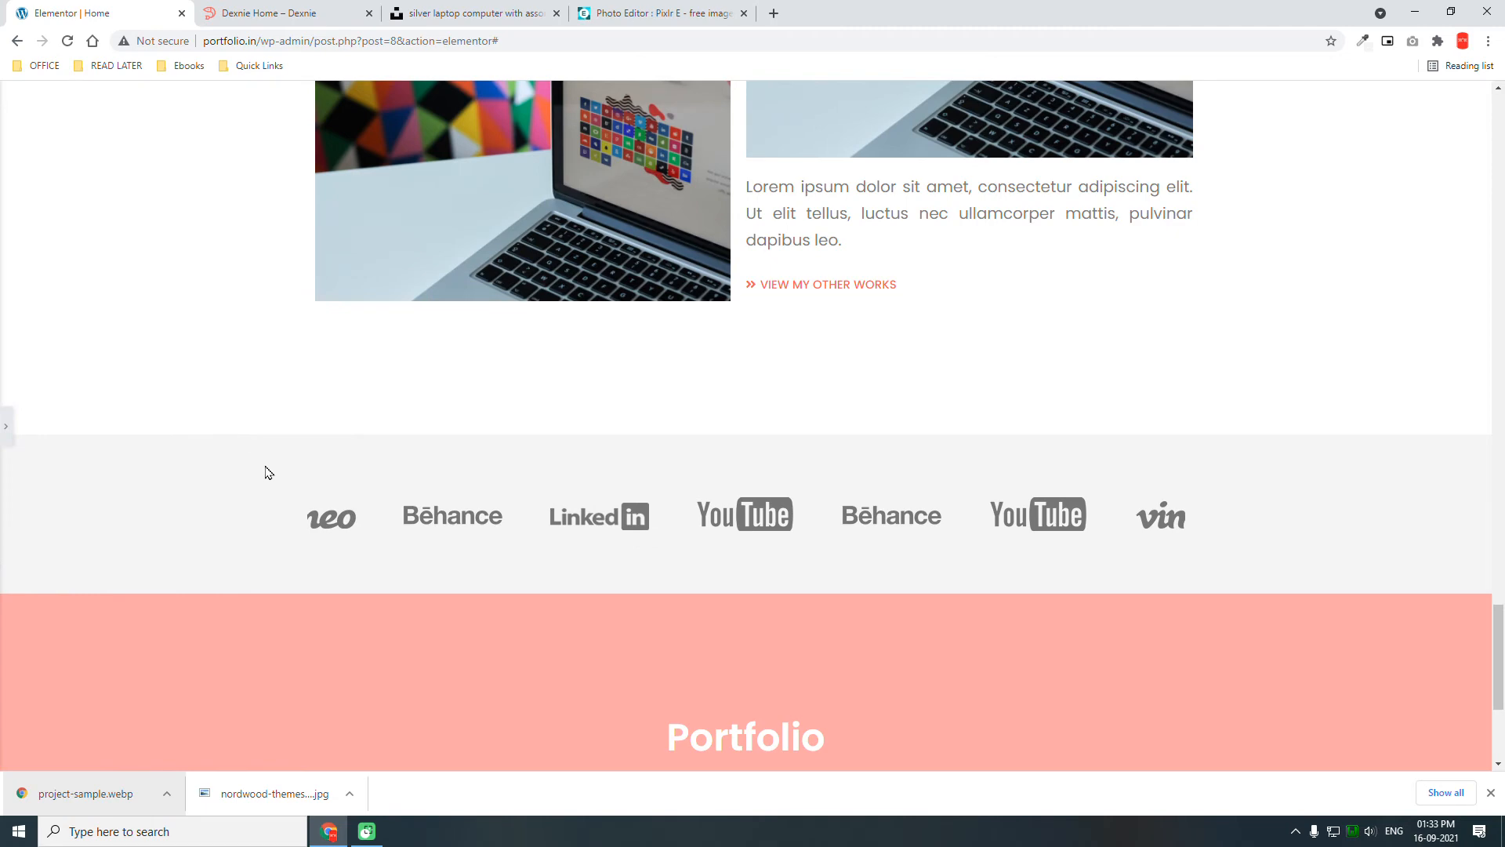
pyautogui.scroll(-4, 264, 472)
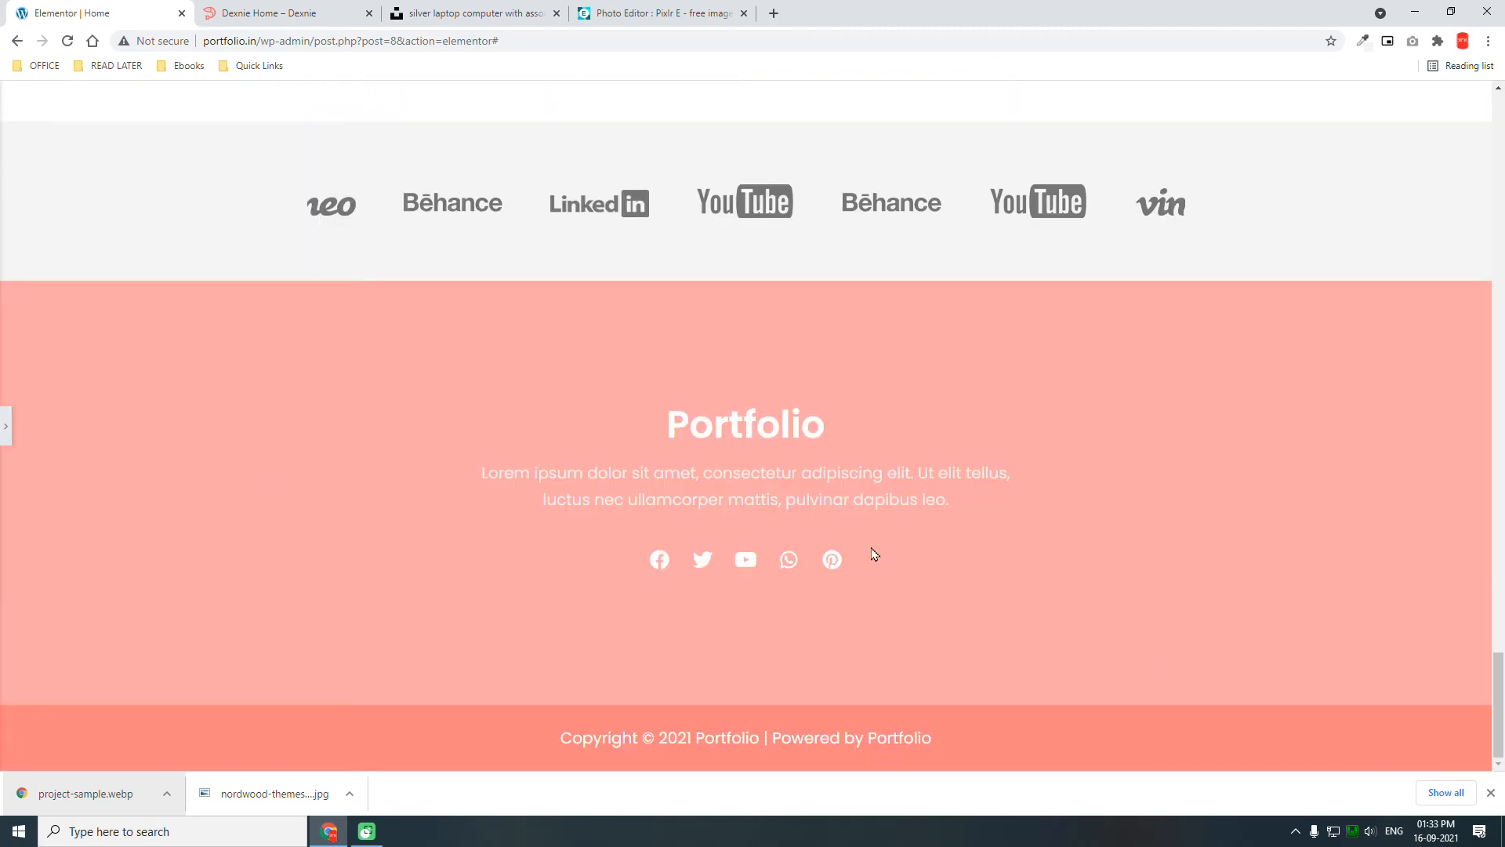
pyautogui.scroll(10, 874, 554)
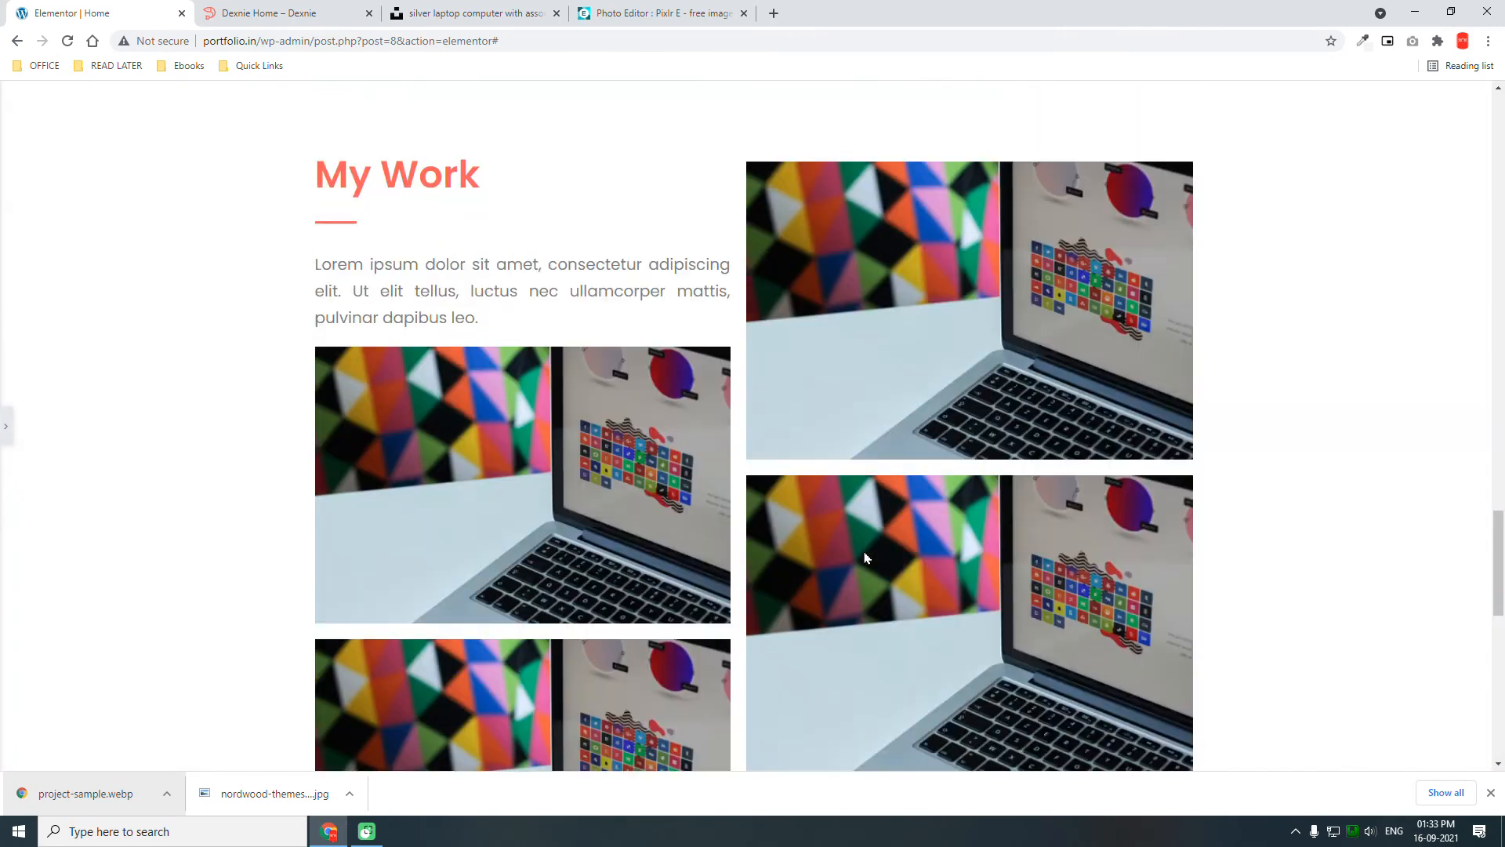
pyautogui.scroll(15, 865, 558)
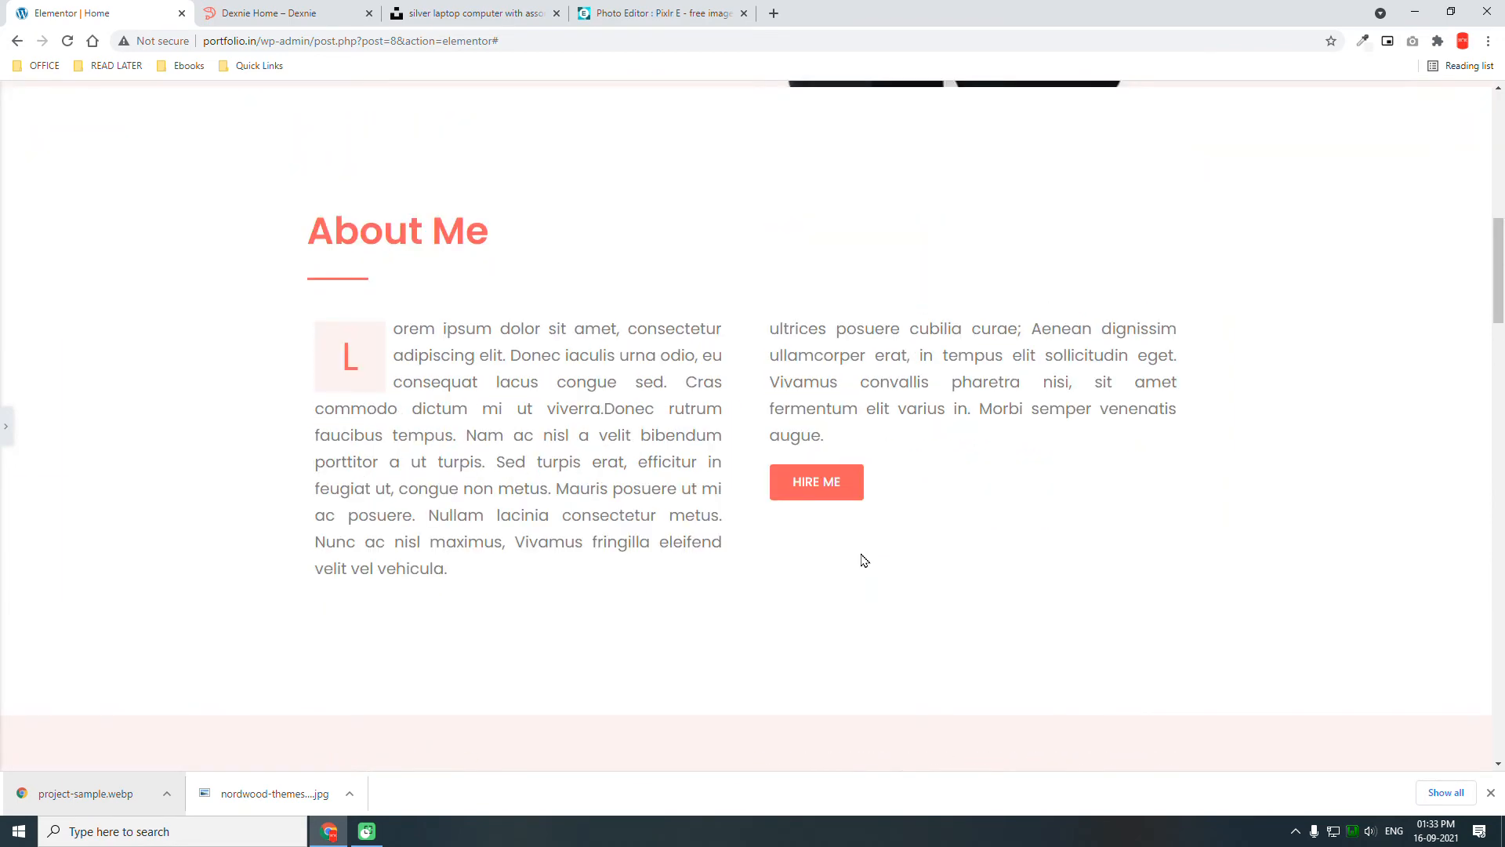
pyautogui.scroll(10, 863, 561)
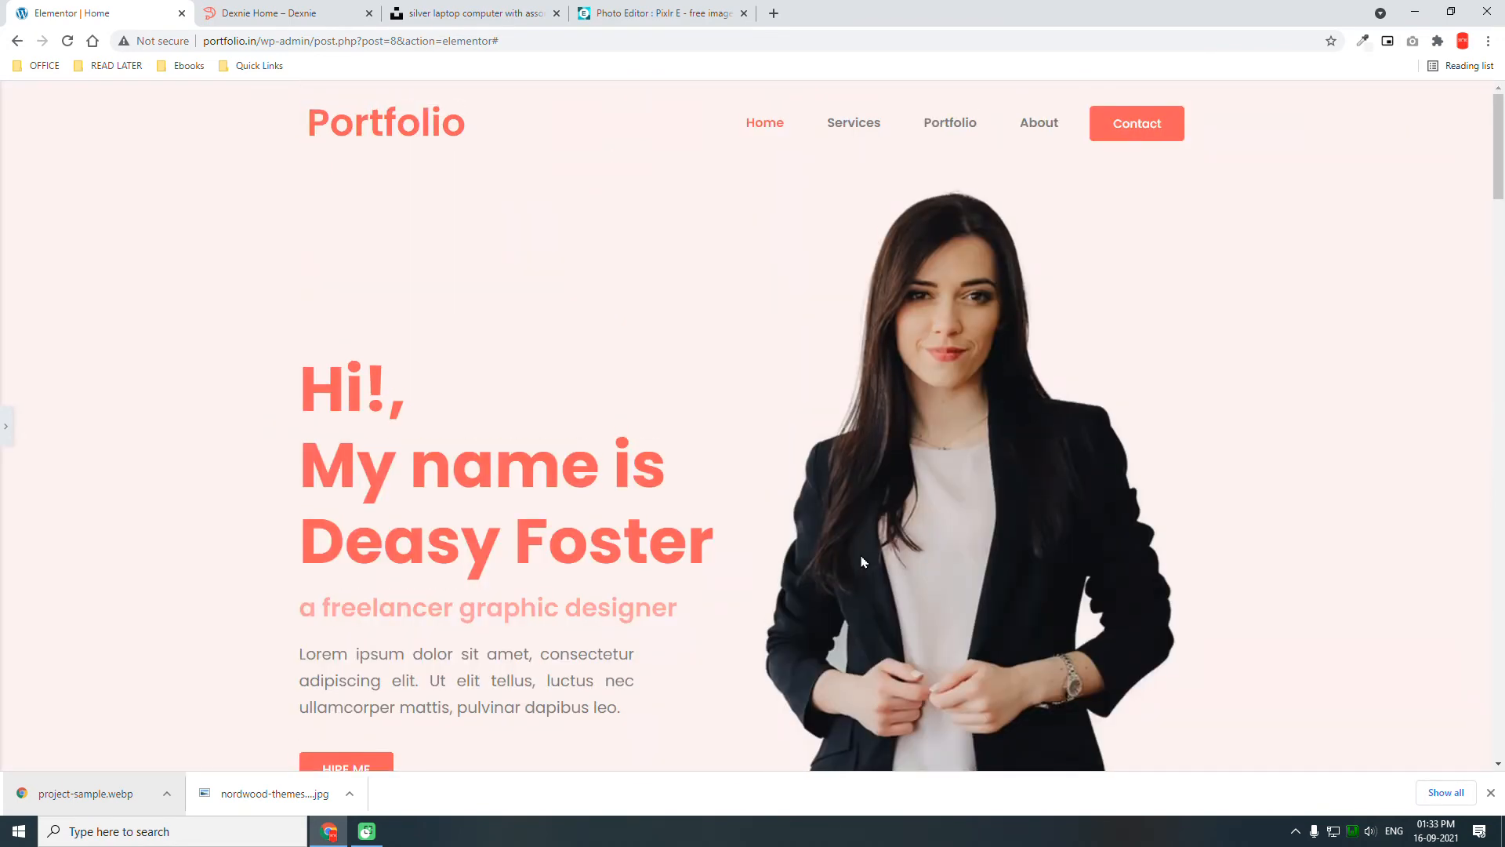
pyautogui.scroll(-15, 862, 562)
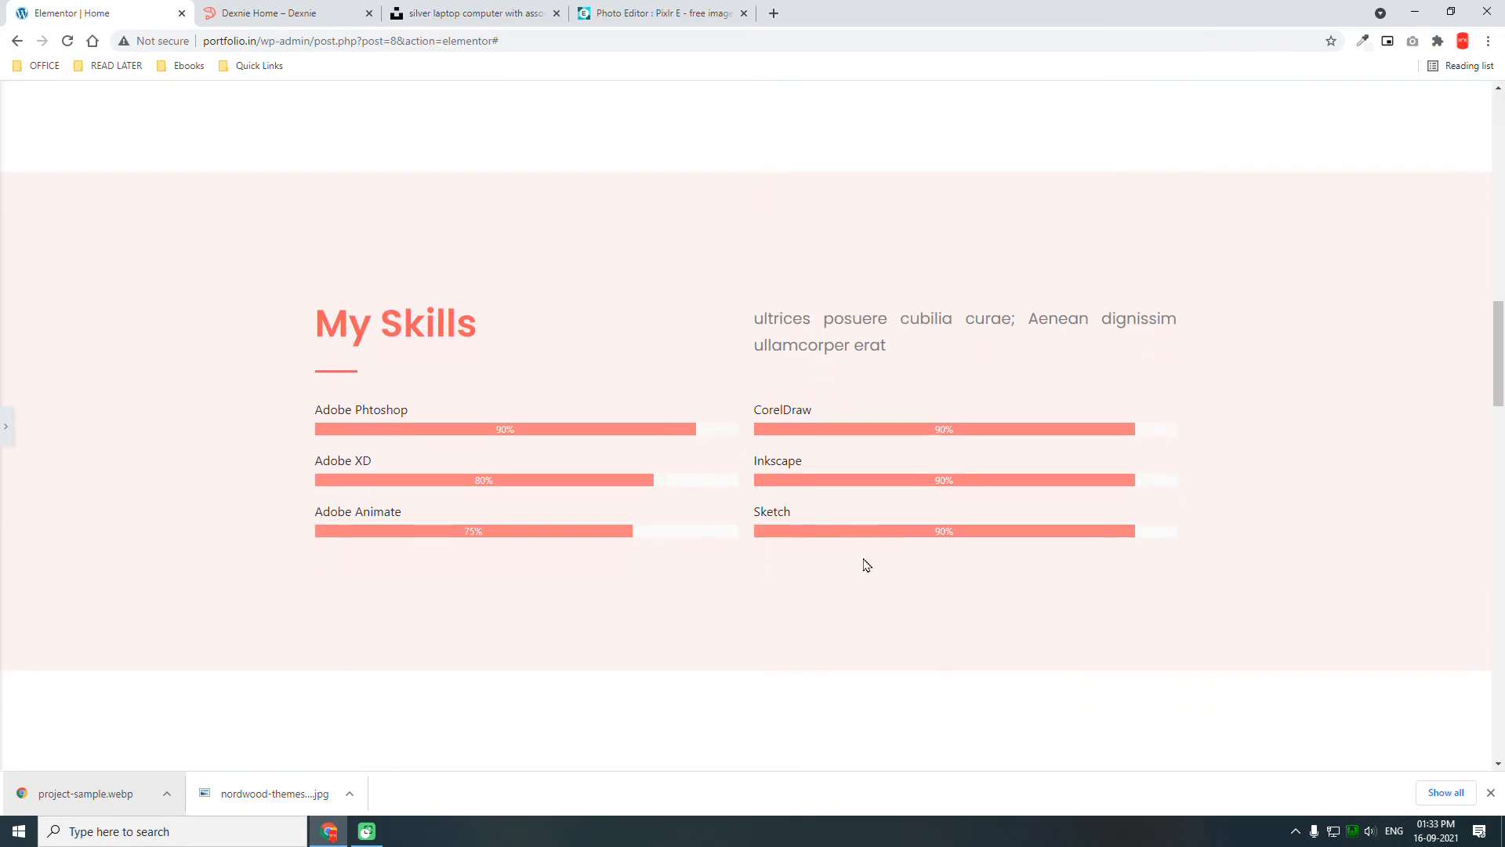
pyautogui.scroll(-15, 866, 564)
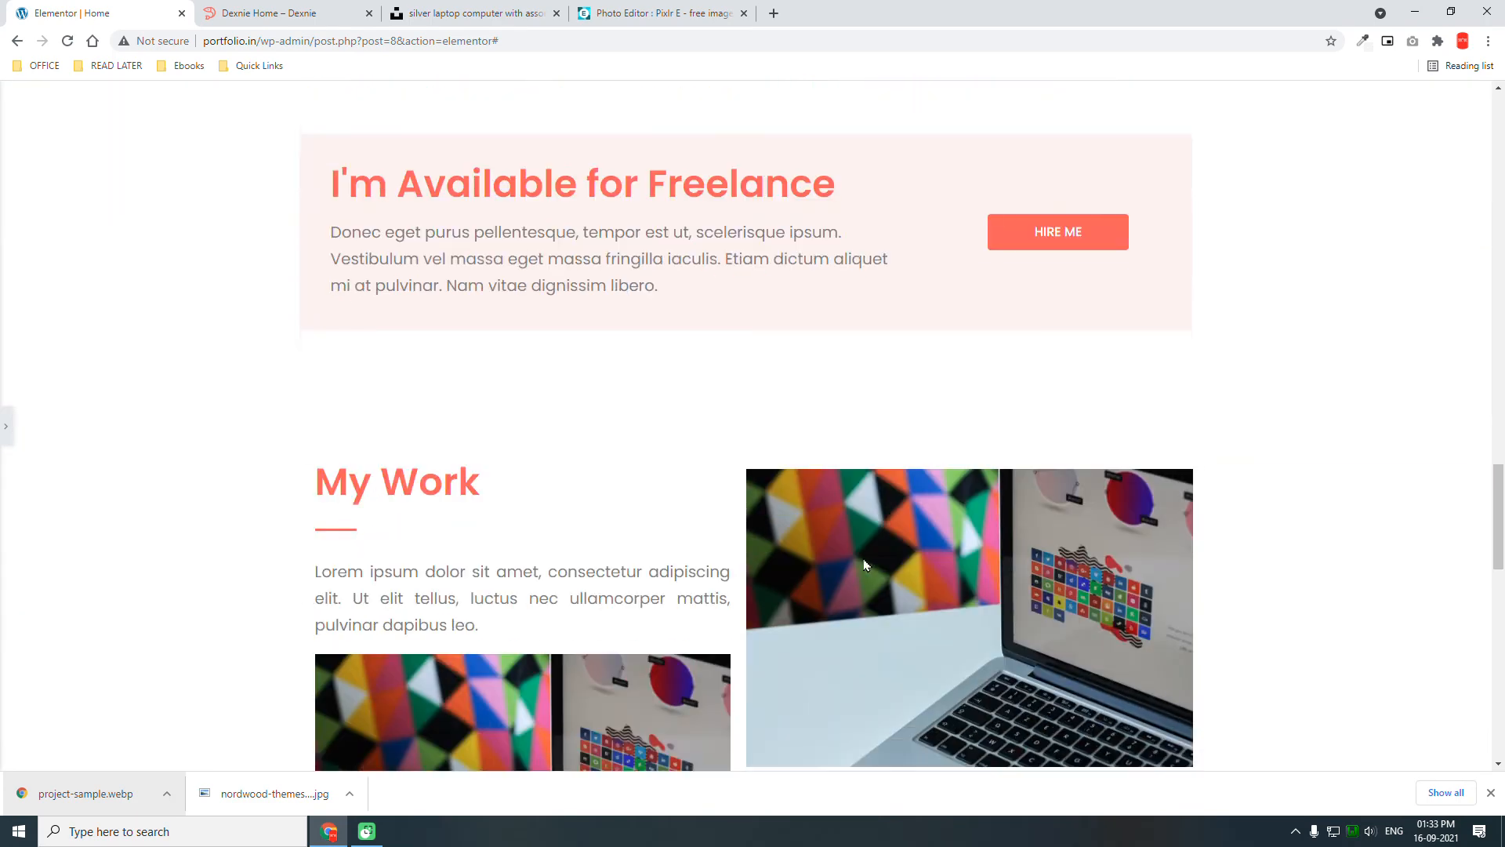
pyautogui.scroll(-9, 866, 564)
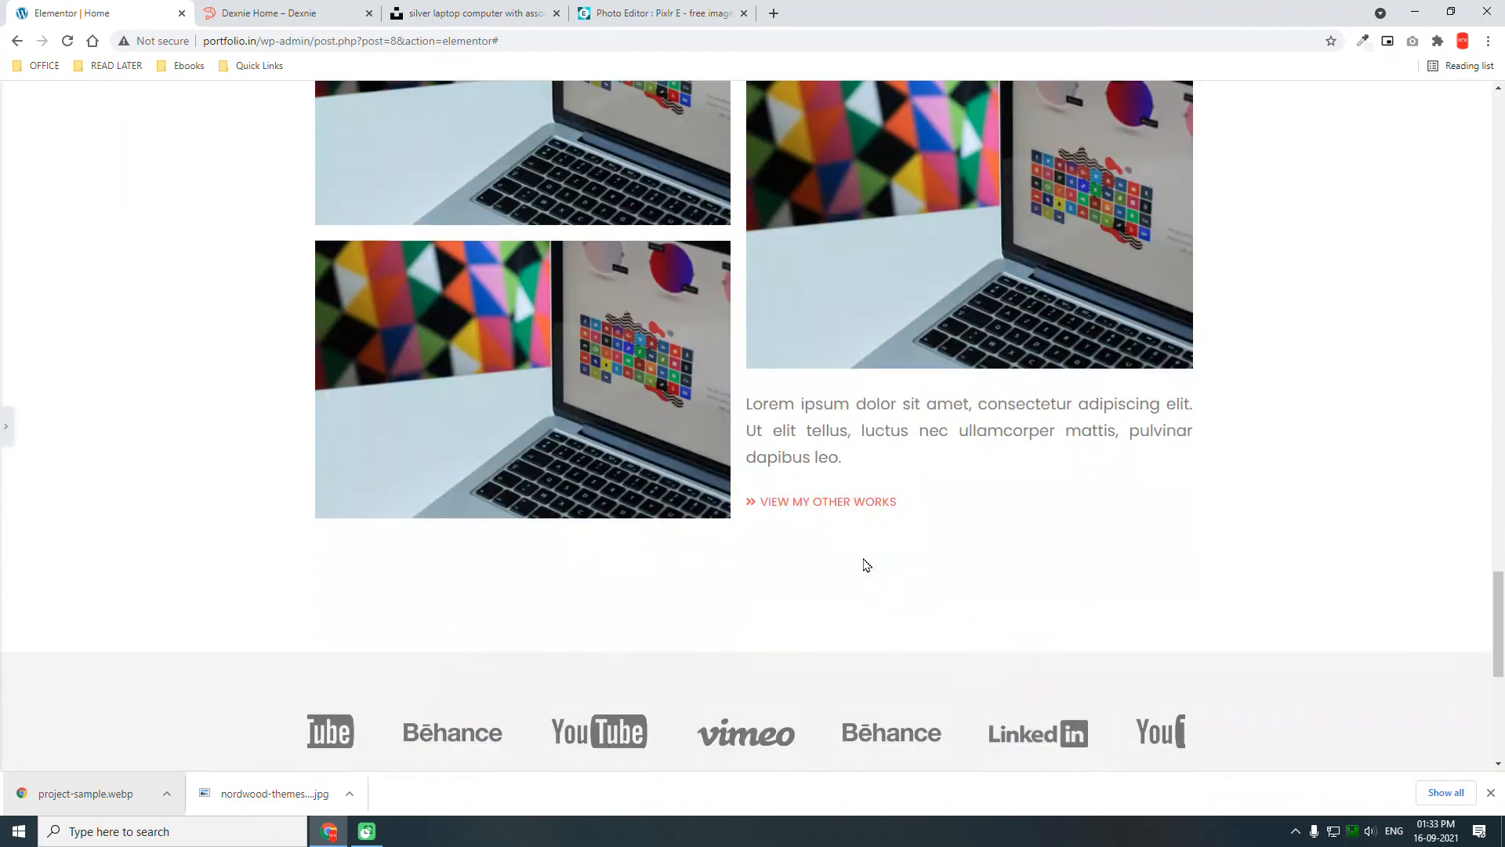
pyautogui.scroll(-1, 865, 565)
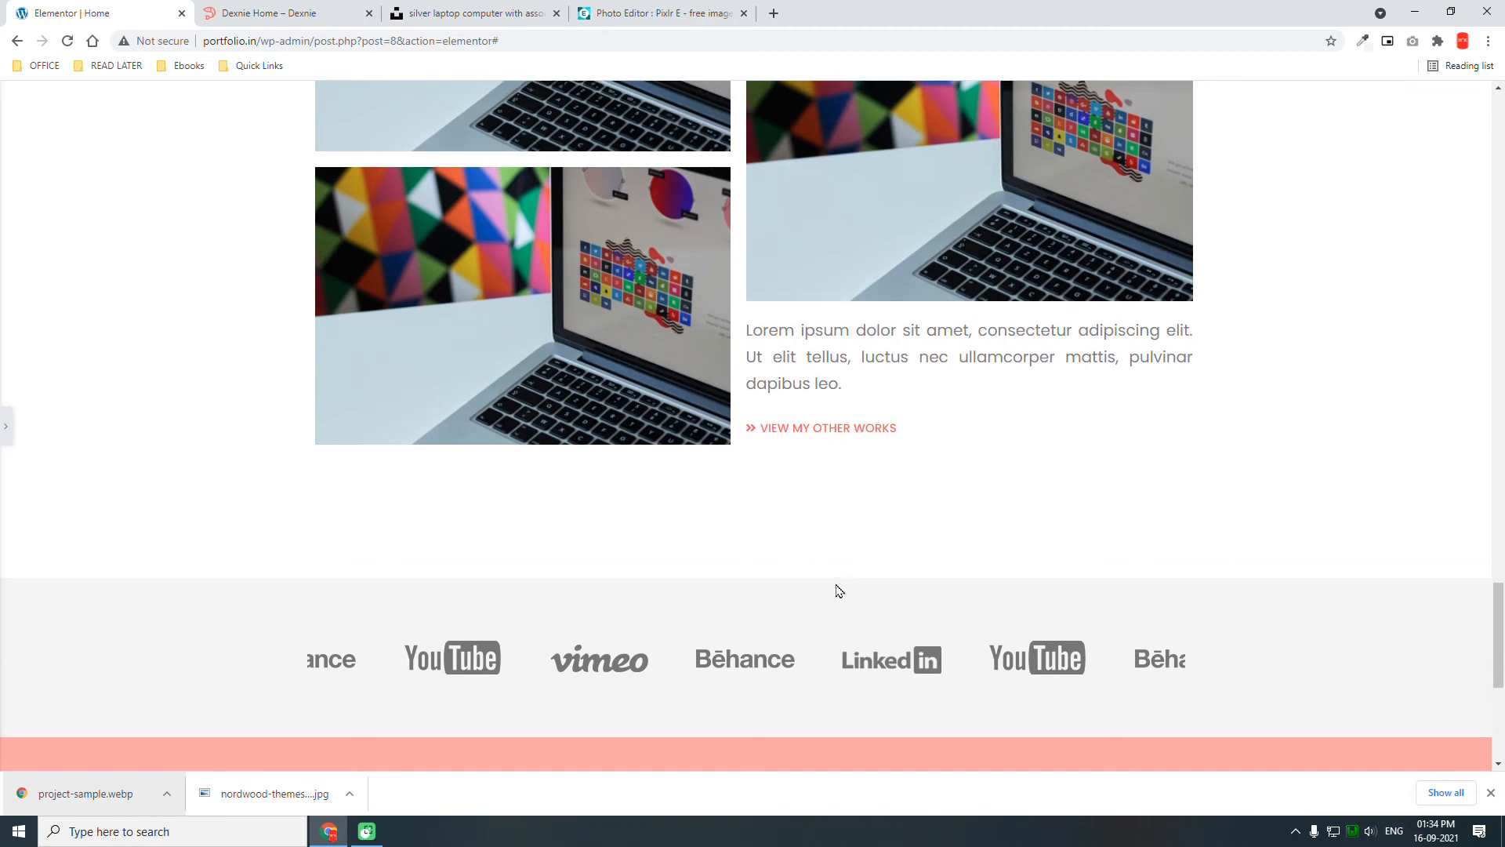
pyautogui.scroll(10, 839, 591)
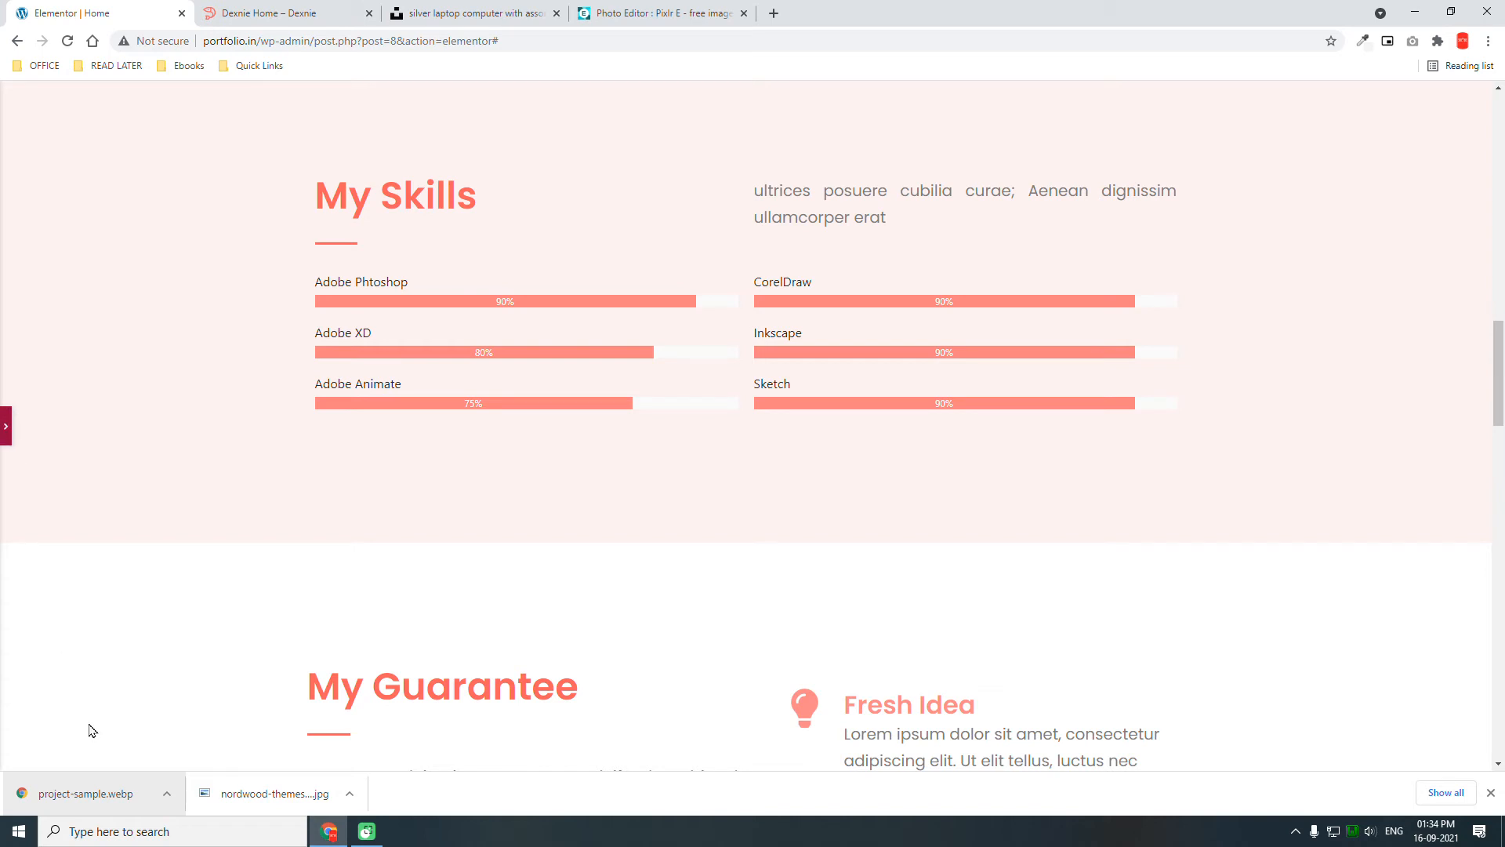
# - Switch to the mobile responsive view and examine the layout of the logo carousel and the My Work images and text
pyautogui.hotkey('ctrl', 'p')
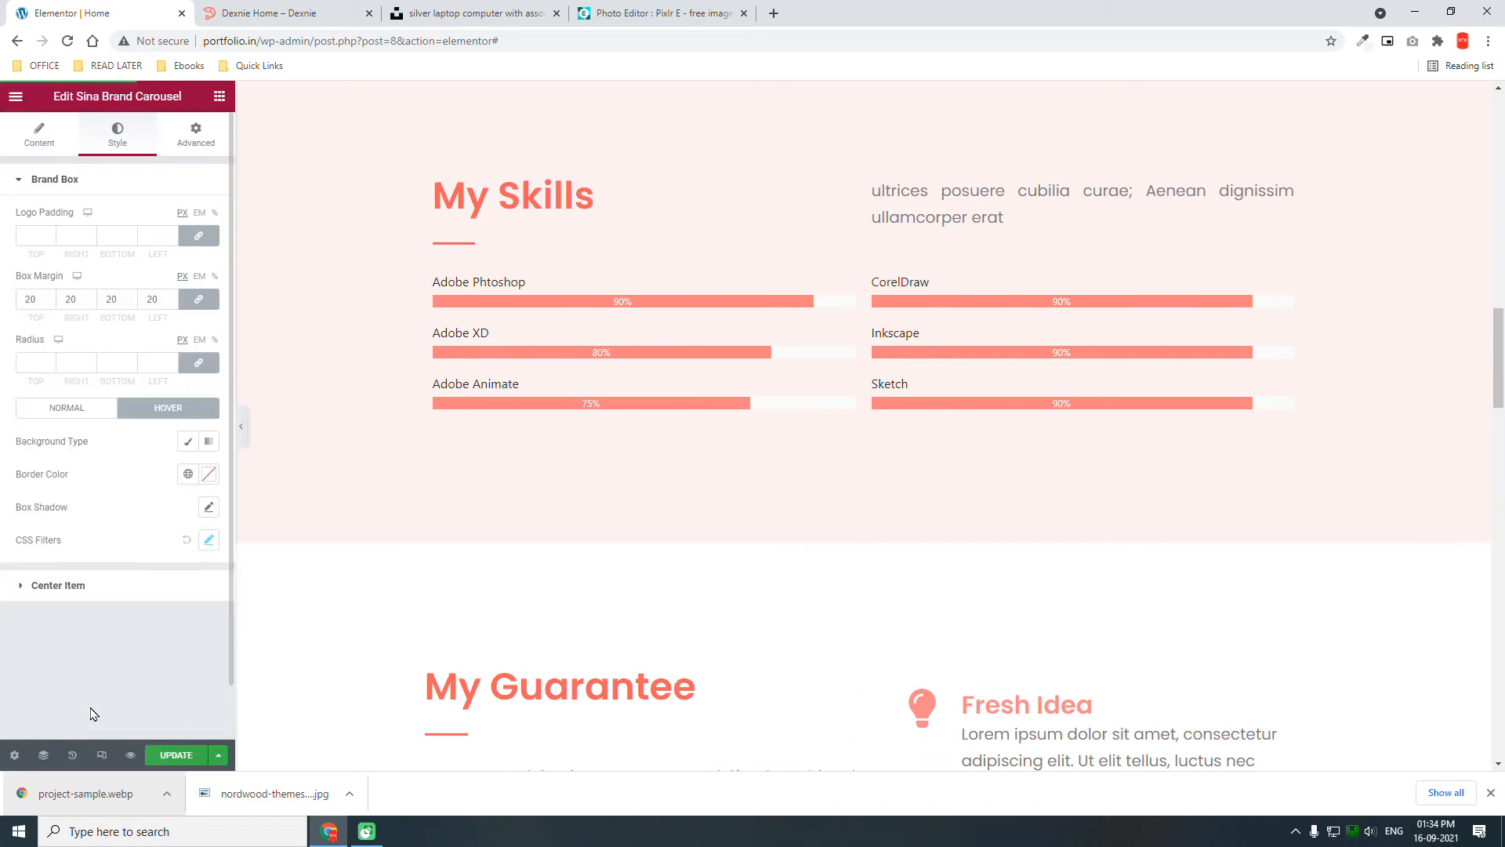
pyautogui.click(101, 754)
pyautogui.click(826, 97)
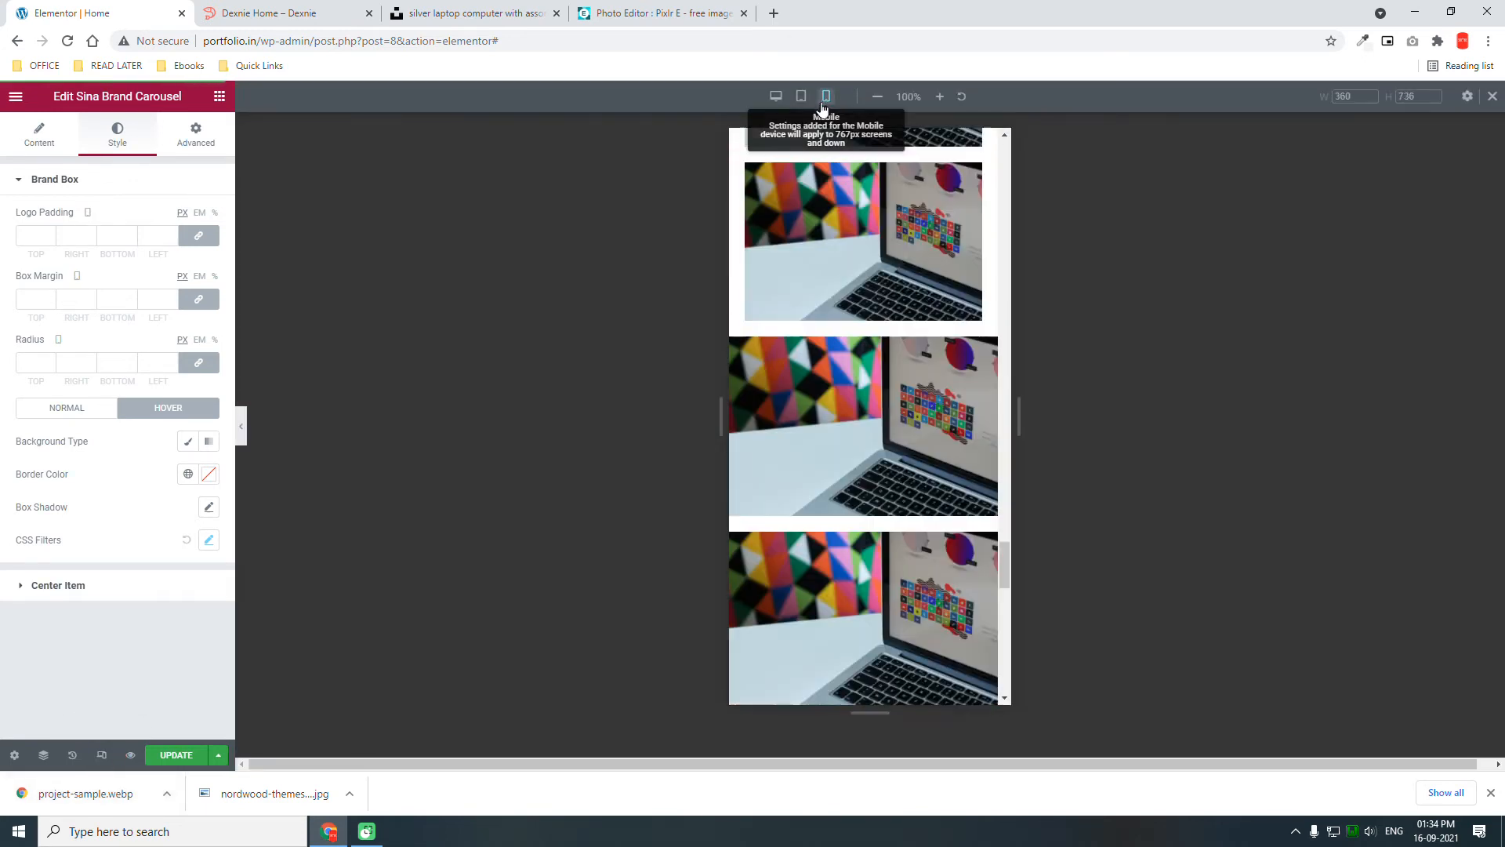
pyautogui.scroll(-1, 890, 408)
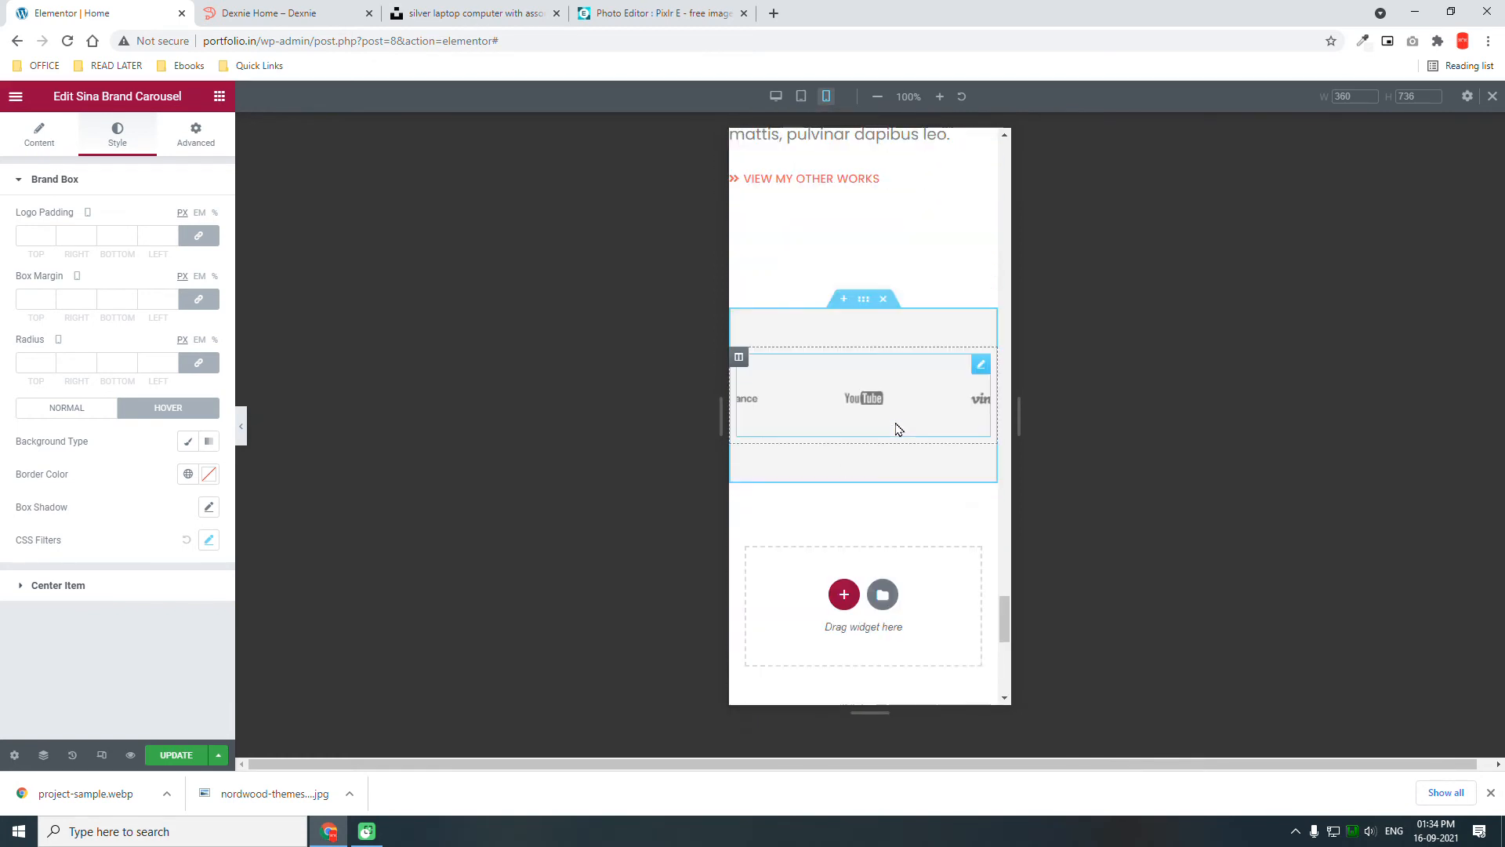
pyautogui.scroll(-3, 886, 411)
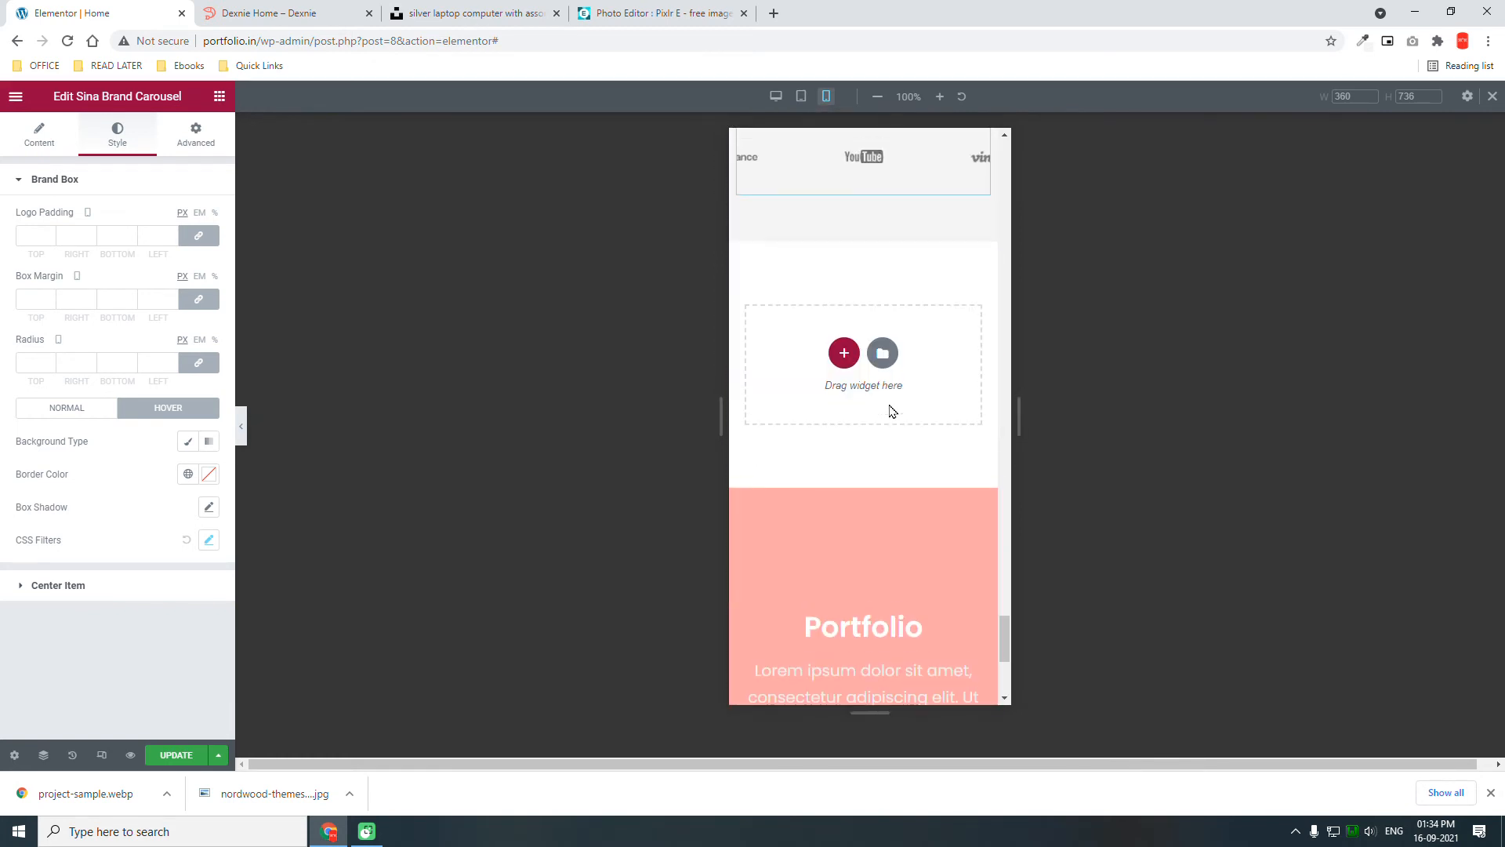
pyautogui.scroll(3, 893, 412)
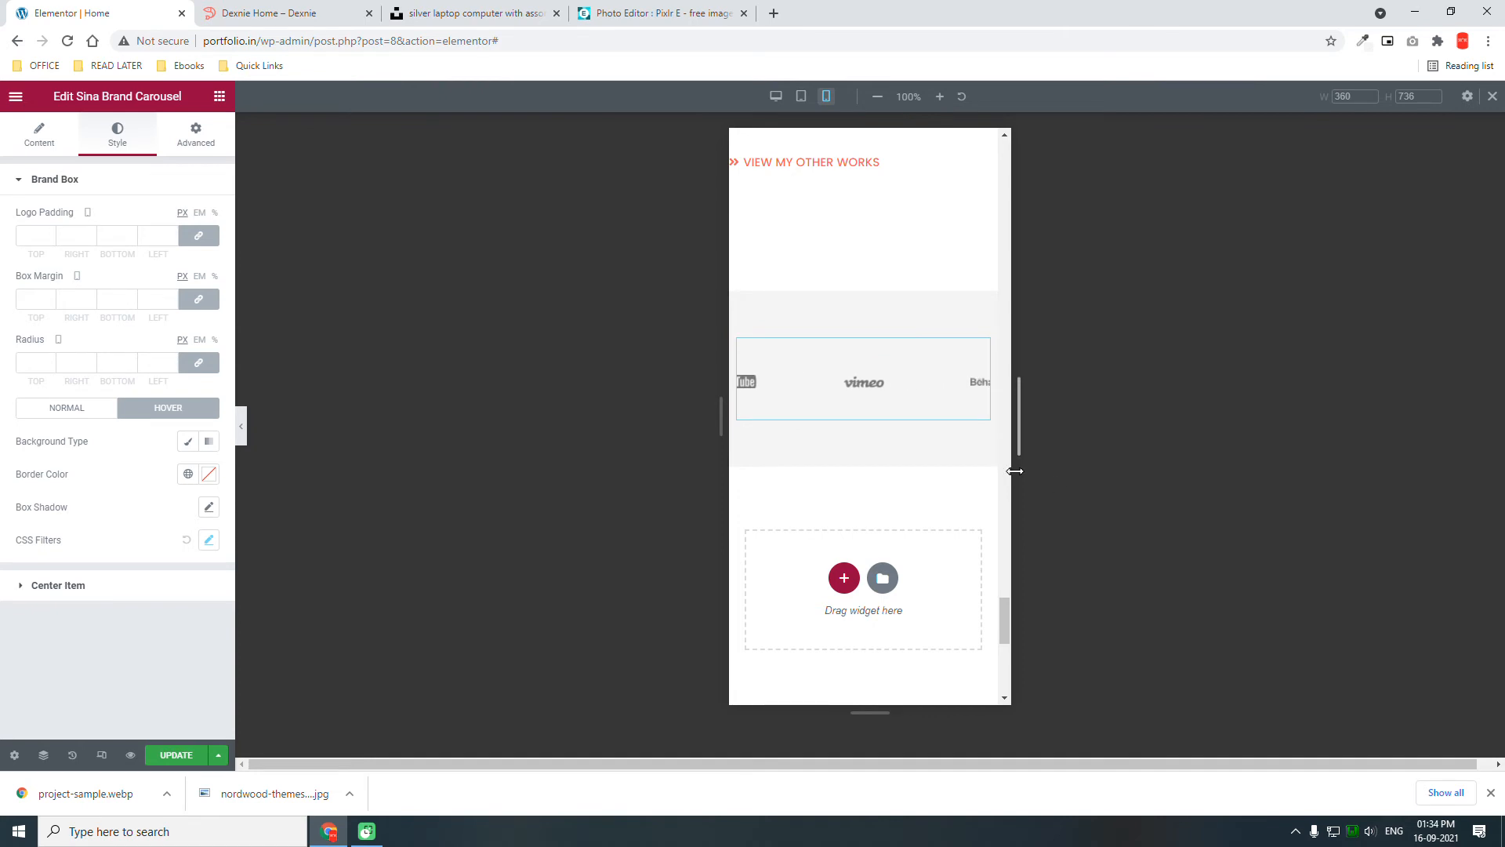
pyautogui.scroll(3, 901, 313)
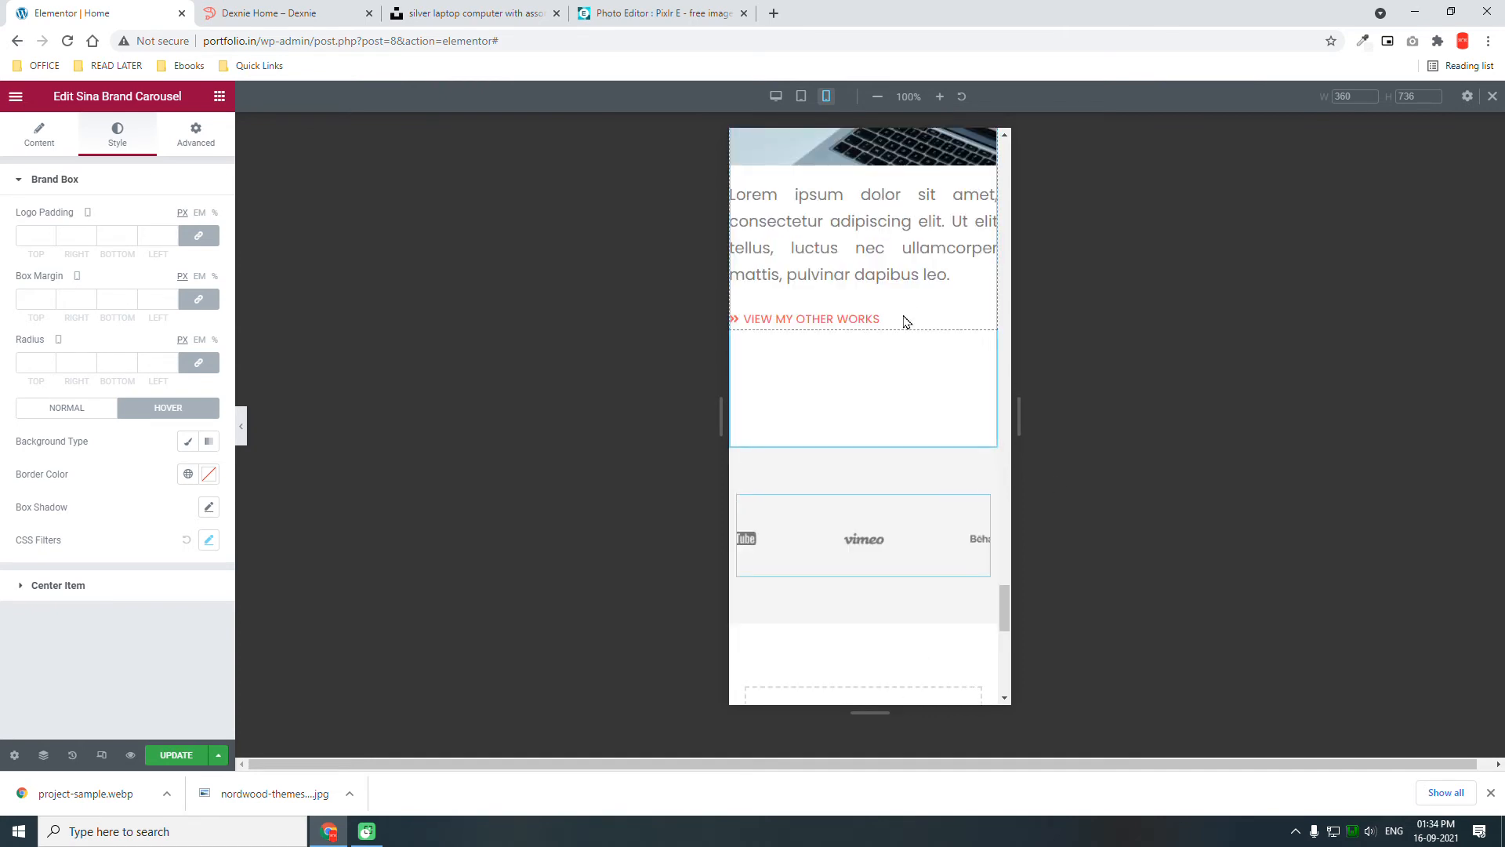
pyautogui.scroll(3, 901, 321)
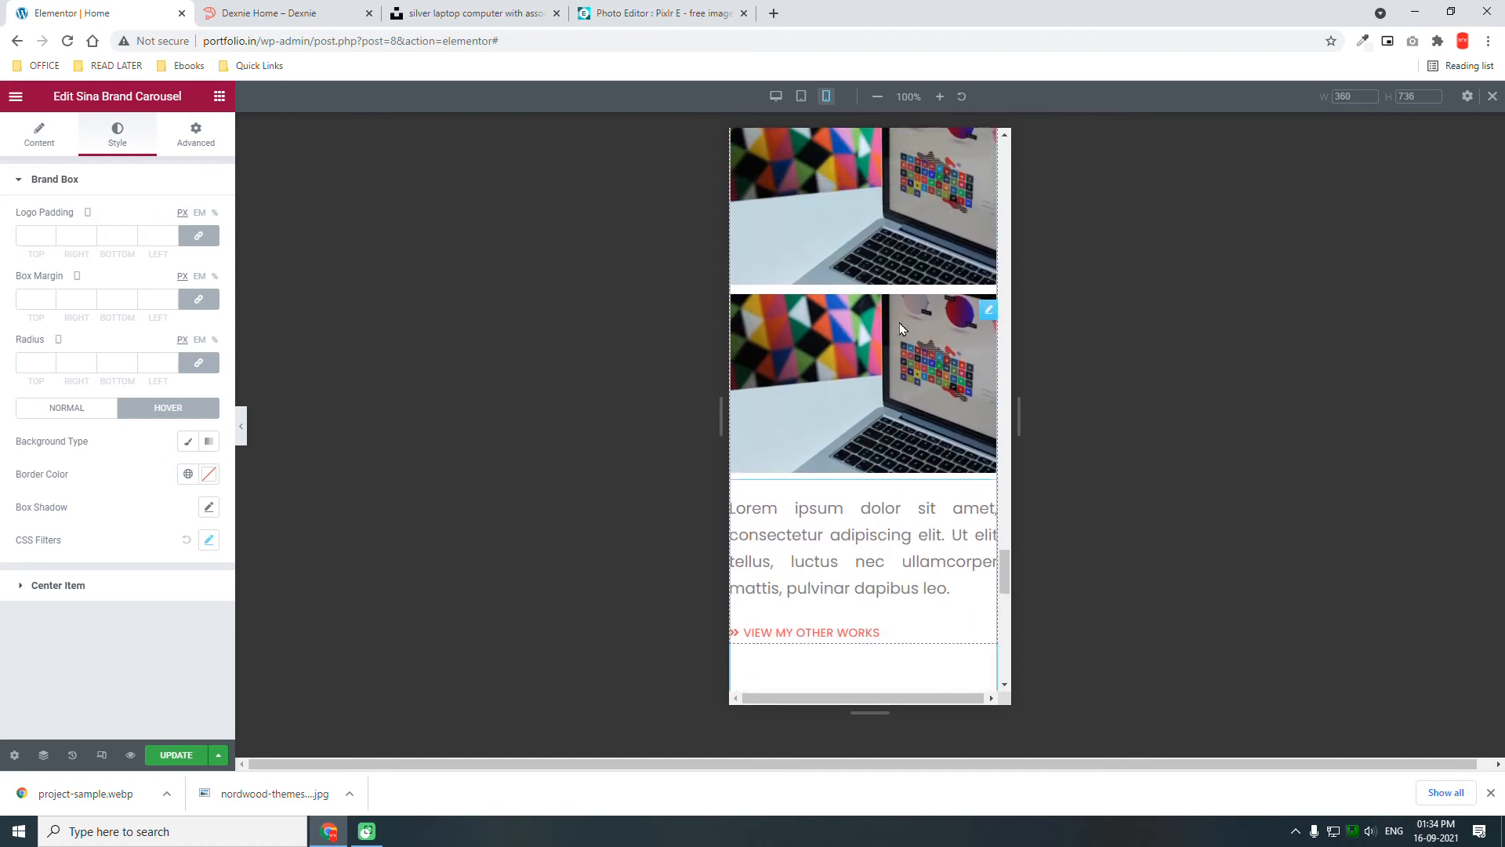
pyautogui.scroll(2, 824, 350)
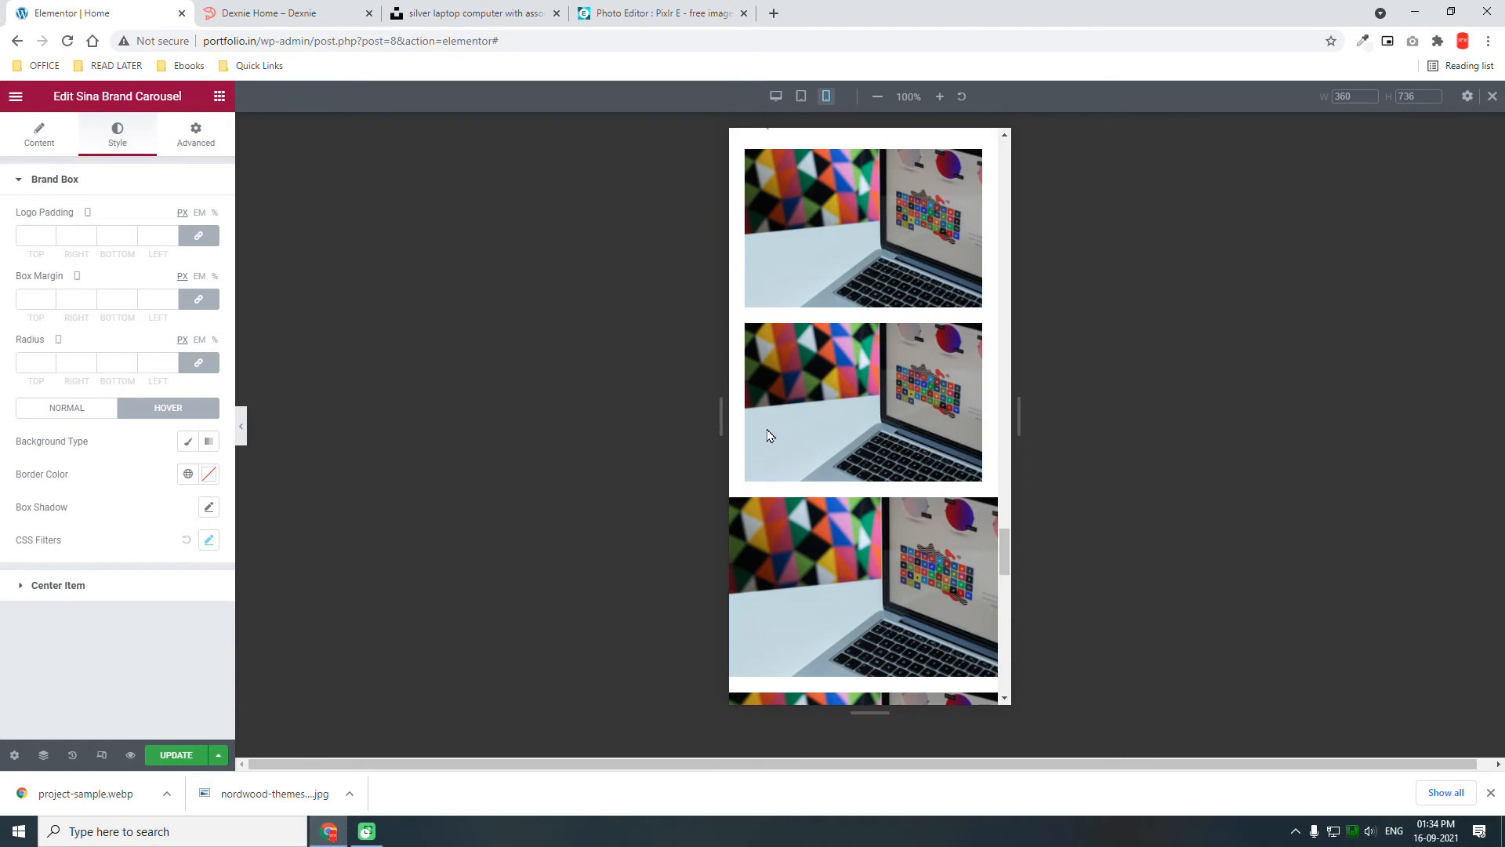
# - Copy the My Work heading column and paste its style onto the section's second column in the mobile view
pyautogui.scroll(1, 858, 446)
pyautogui.scroll(5, 859, 446)
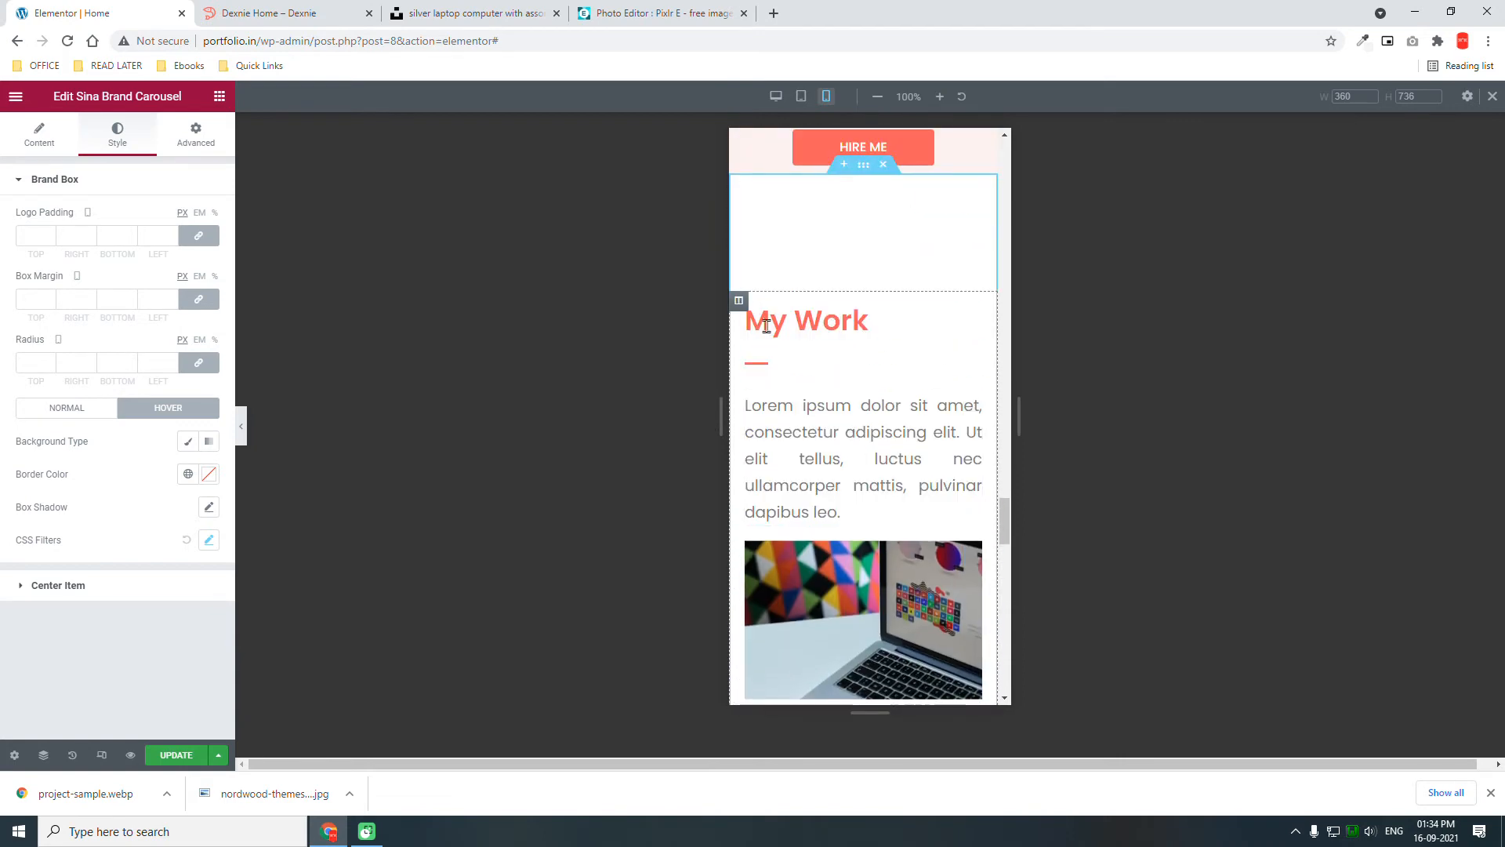
pyautogui.rightClick(740, 304)
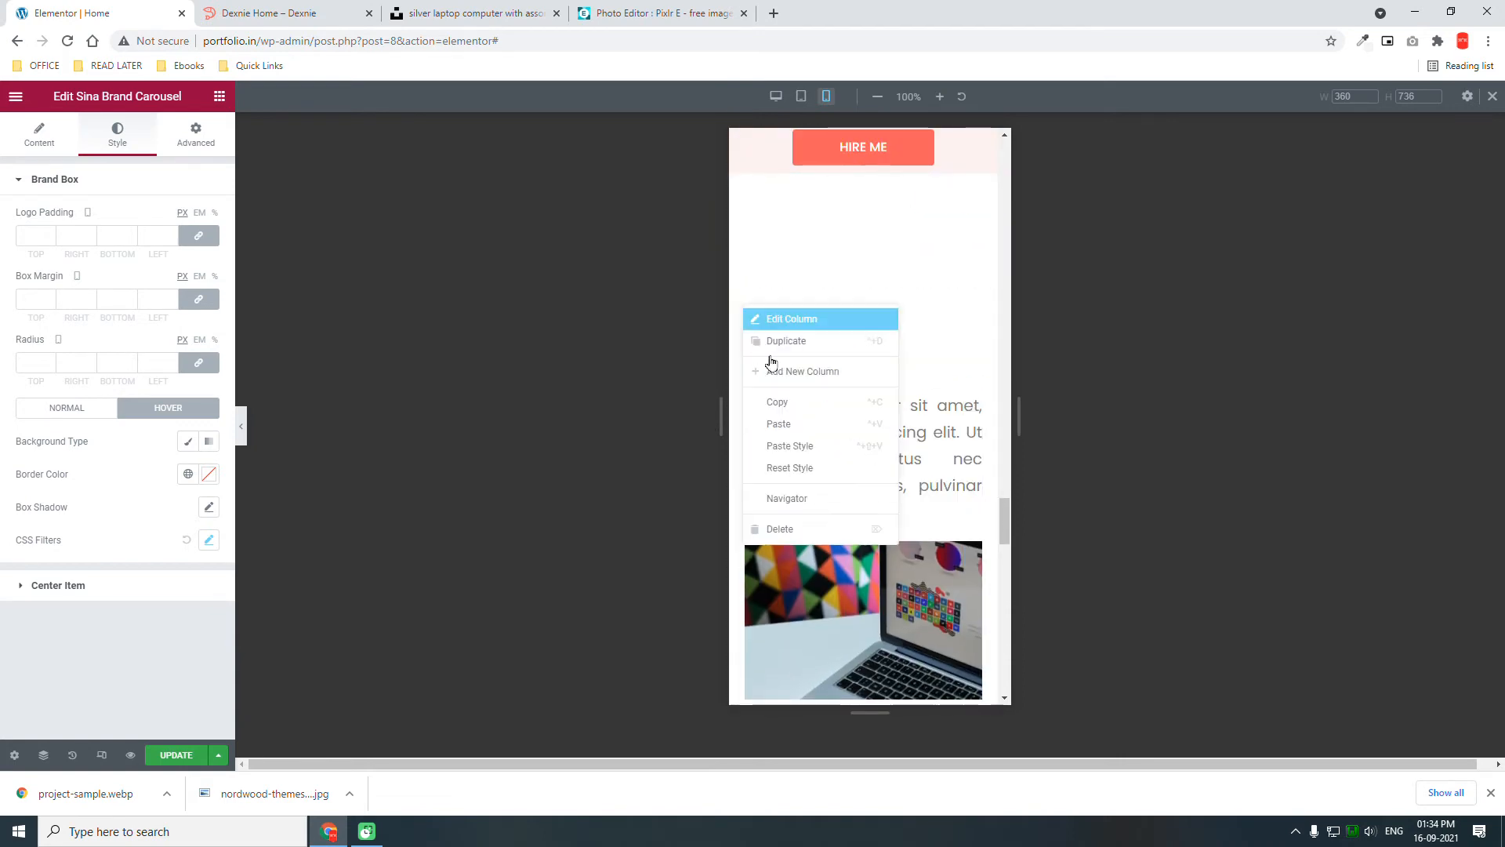
pyautogui.click(797, 402)
pyautogui.scroll(-5, 797, 404)
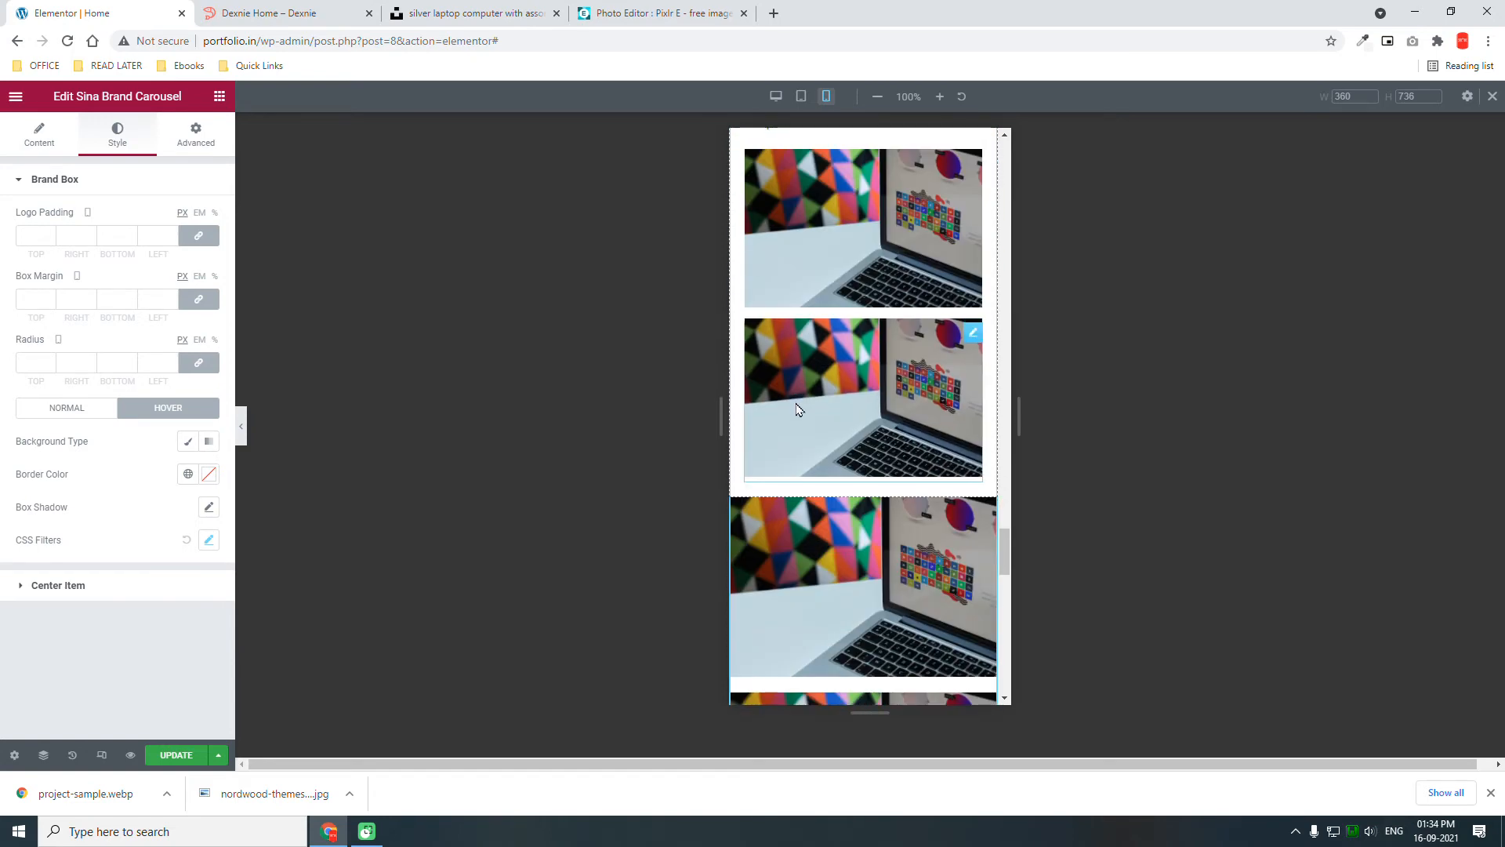
pyautogui.scroll(-2, 733, 367)
pyautogui.rightClick(742, 354)
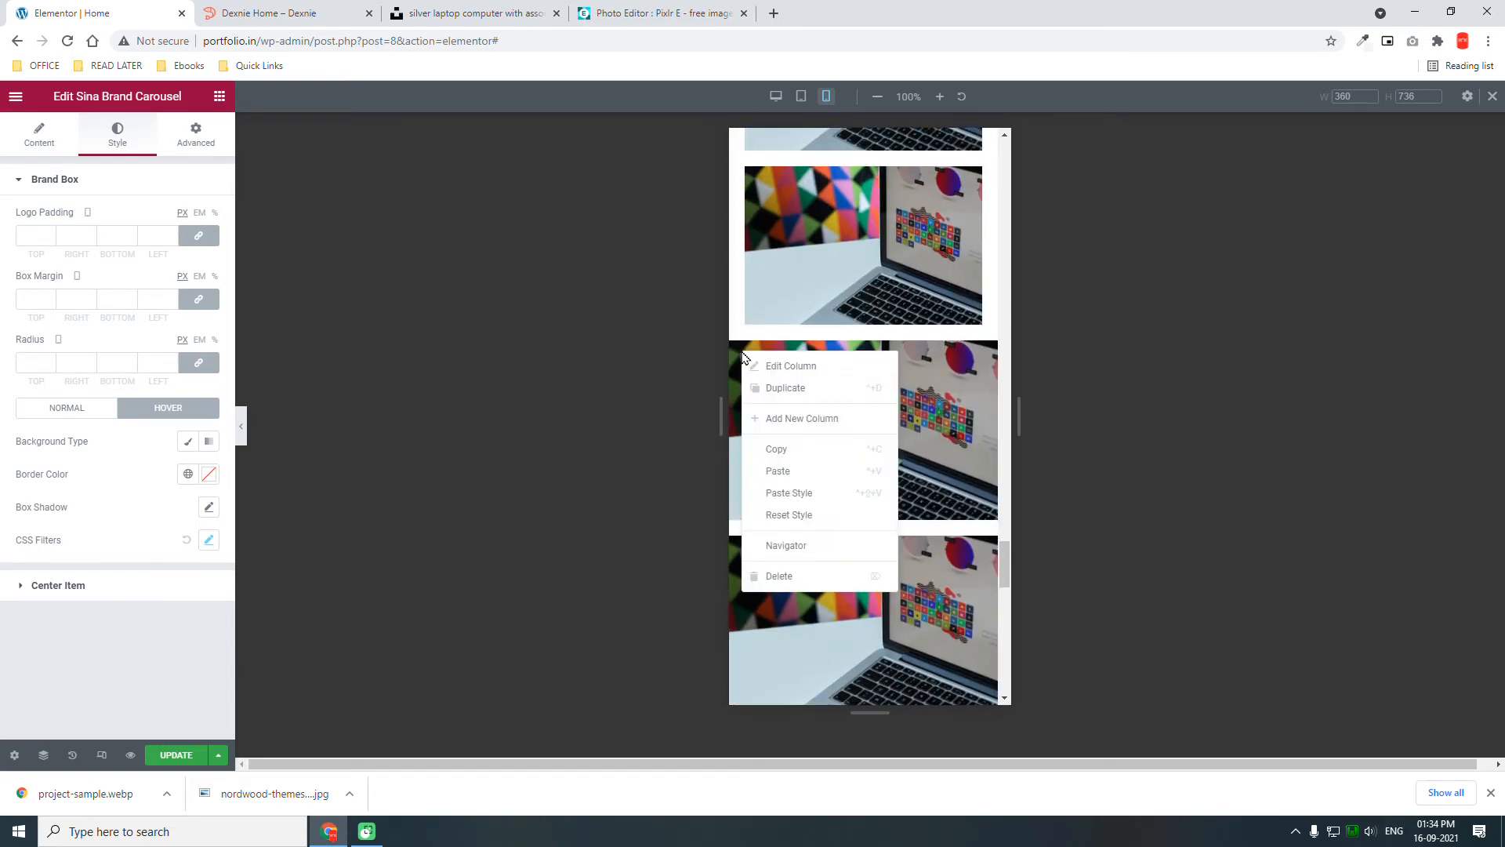
pyautogui.click(815, 497)
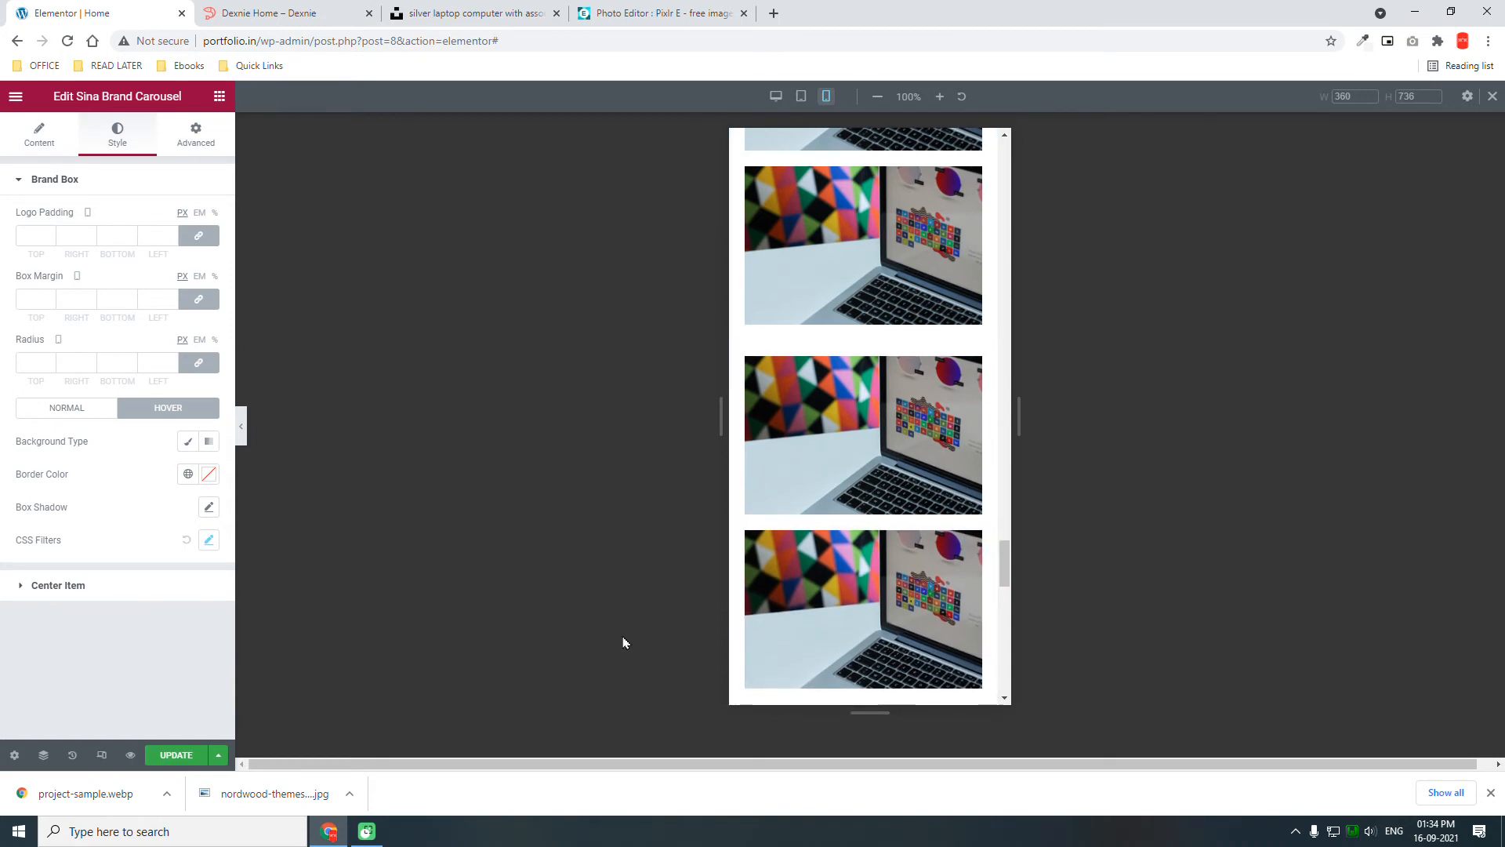
pyautogui.scroll(-3, 870, 439)
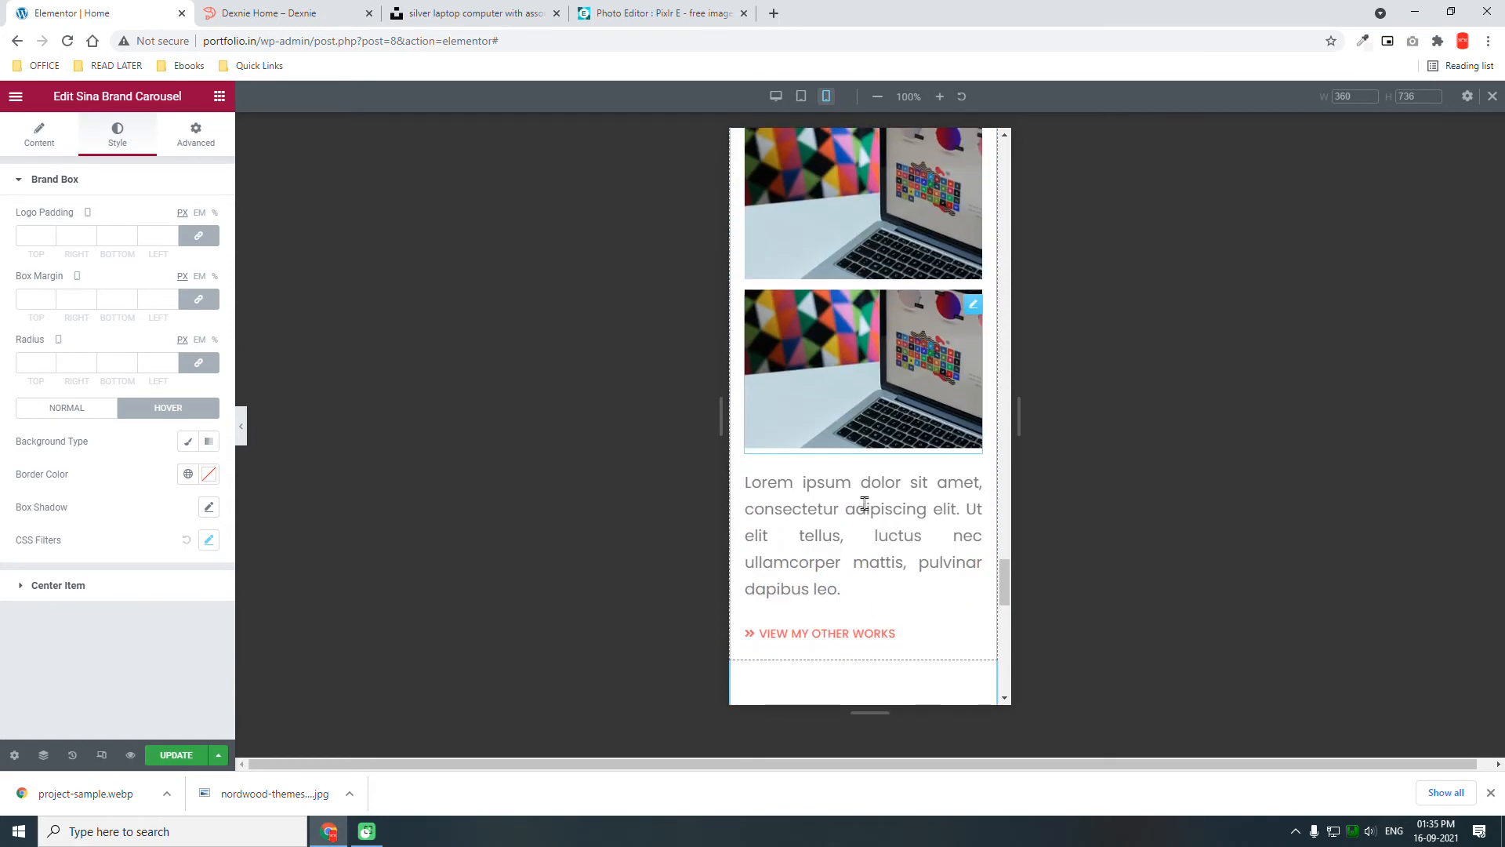
pyautogui.scroll(2, 907, 636)
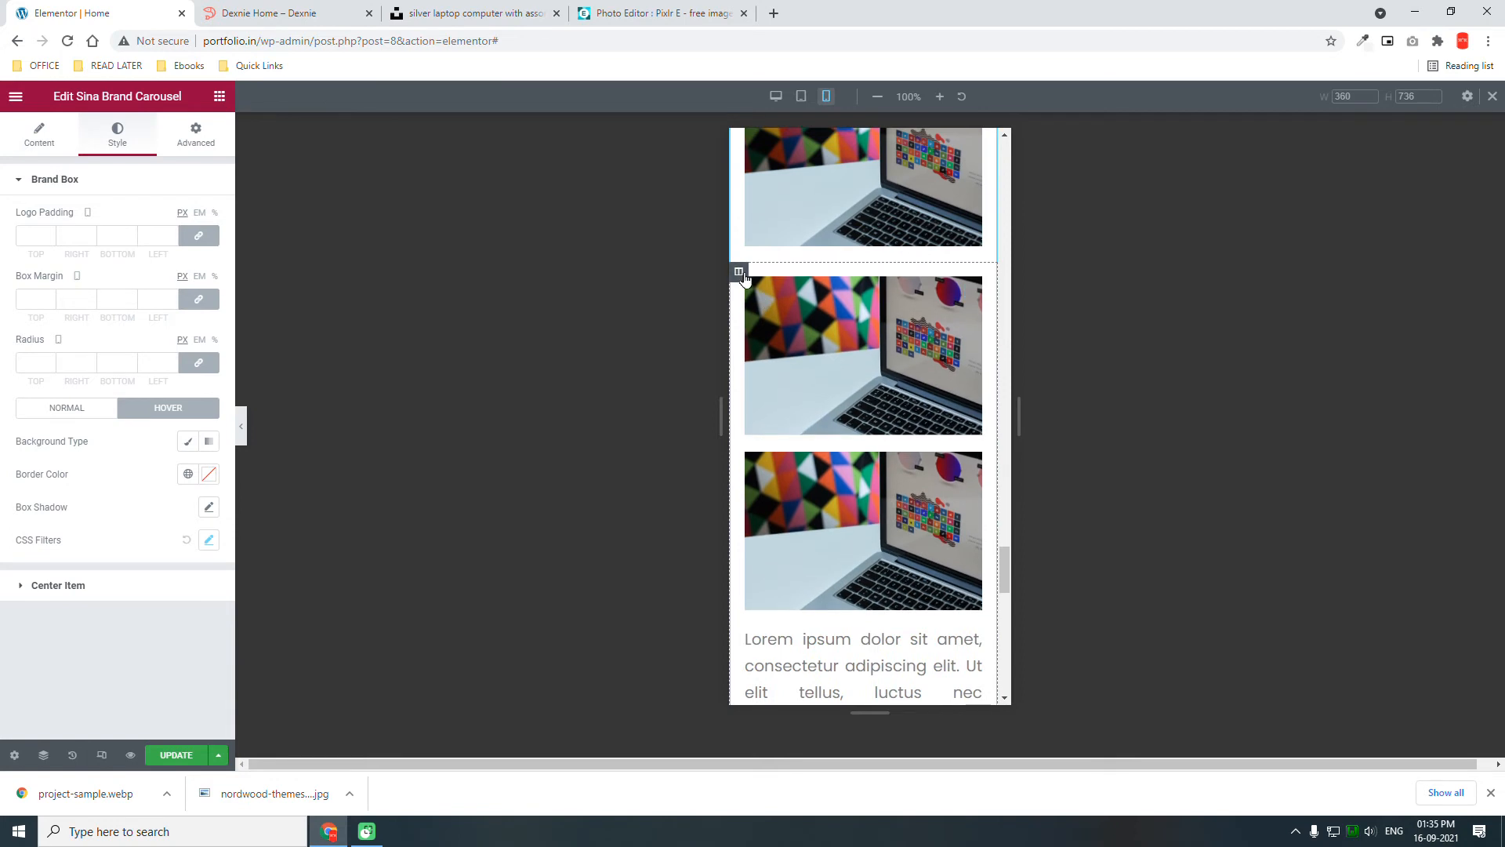
# - Set the mobile padding of the My Work section's second column to 20 px on the left and right, and 0 above and below
pyautogui.click(739, 272)
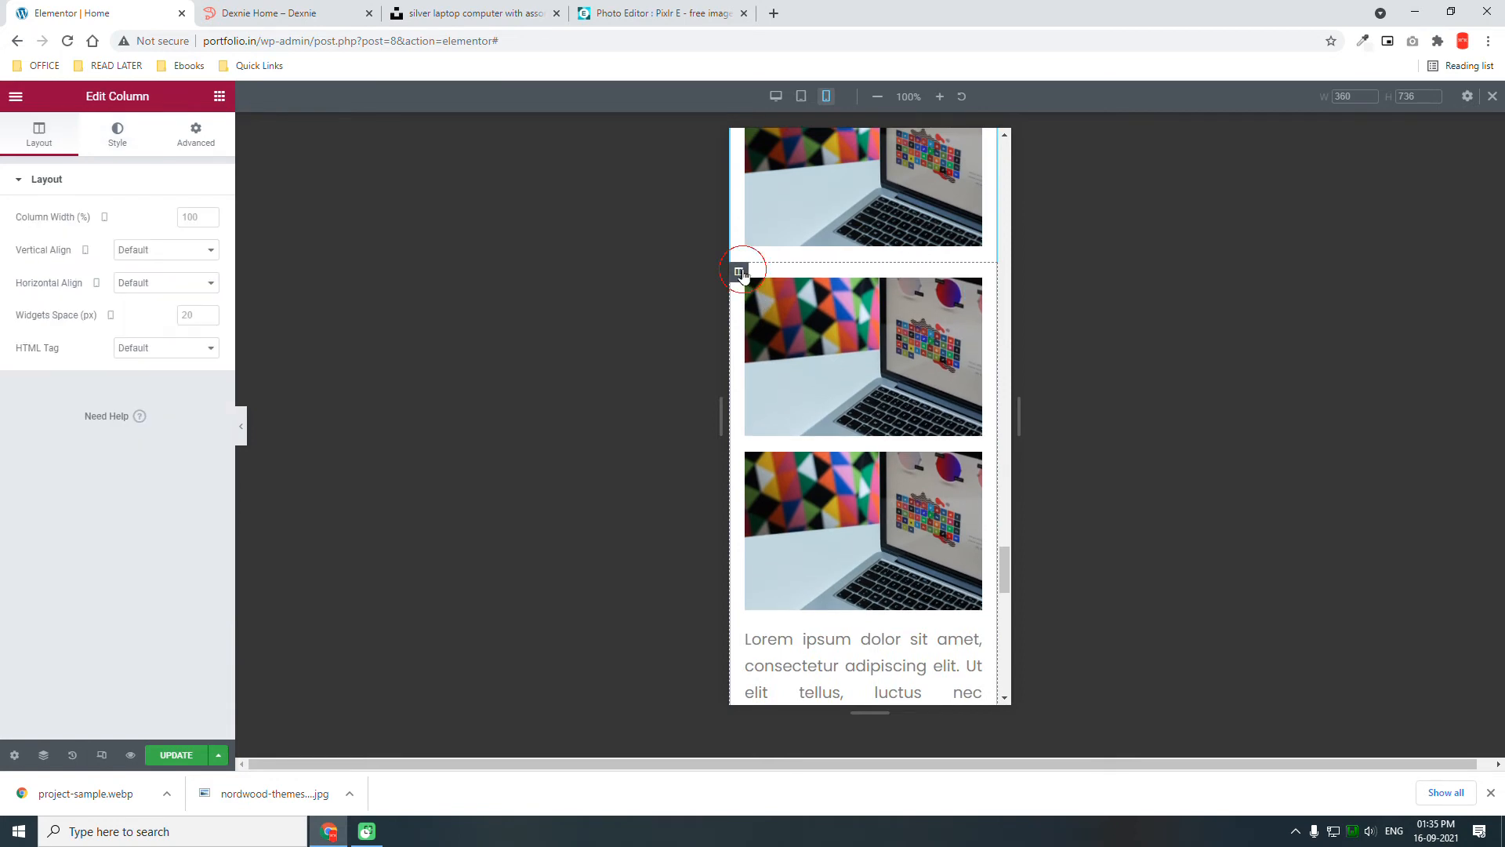
pyautogui.click(203, 145)
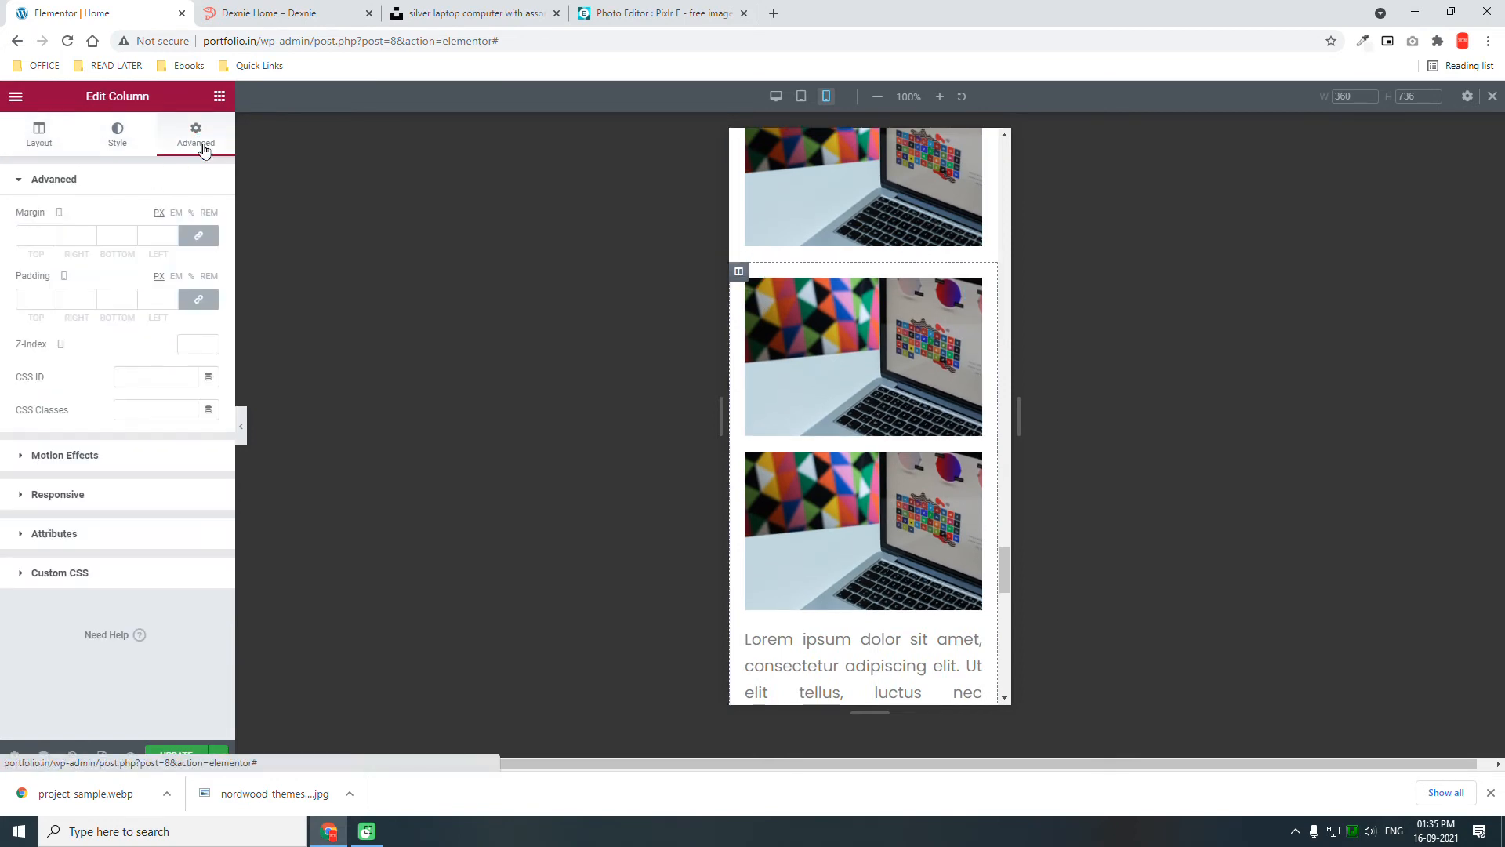
pyautogui.click(198, 302)
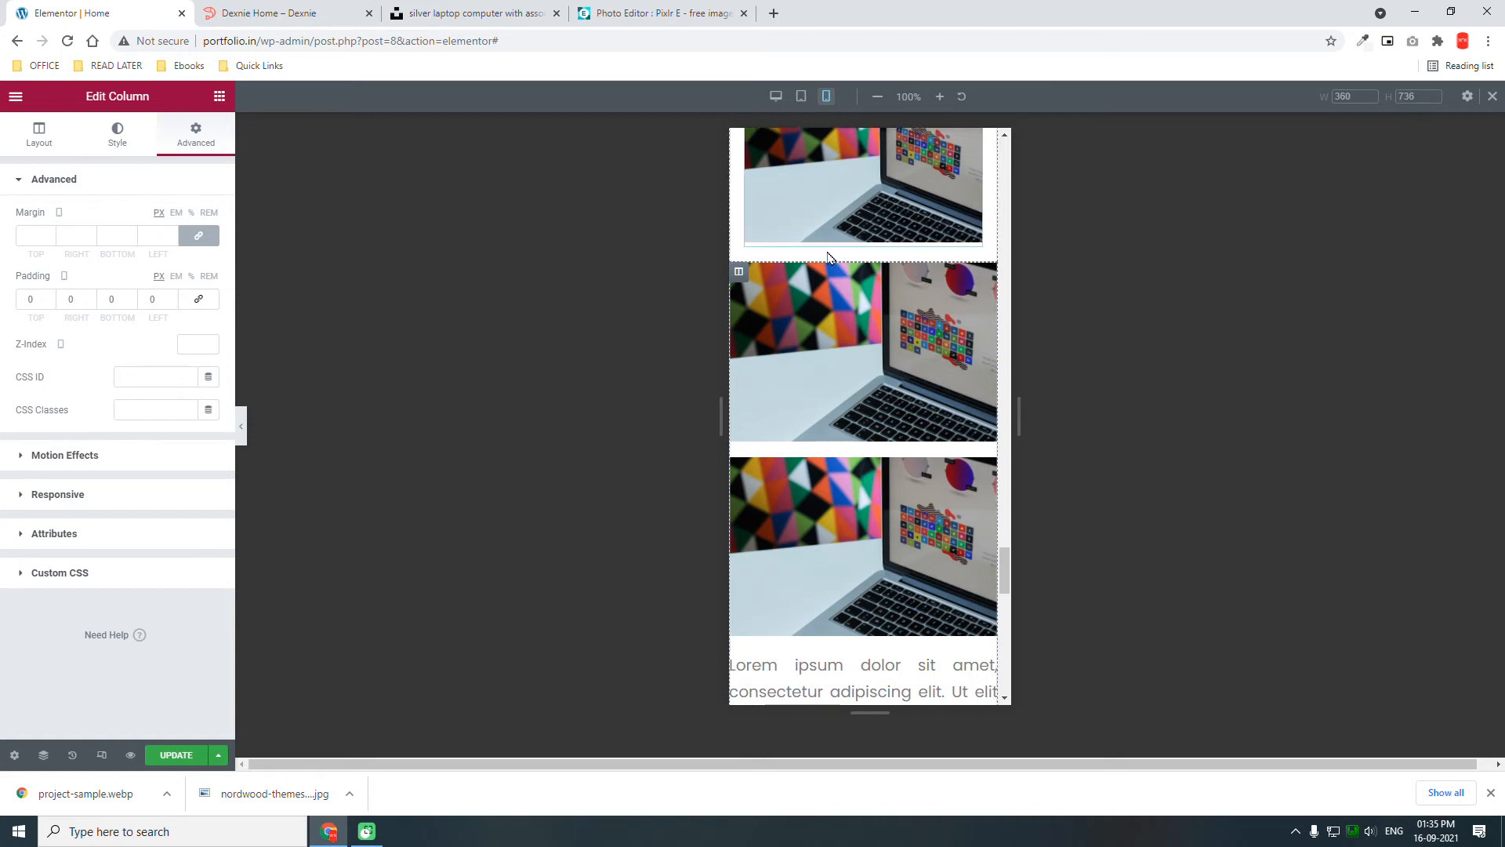
pyautogui.doubleClick(152, 299)
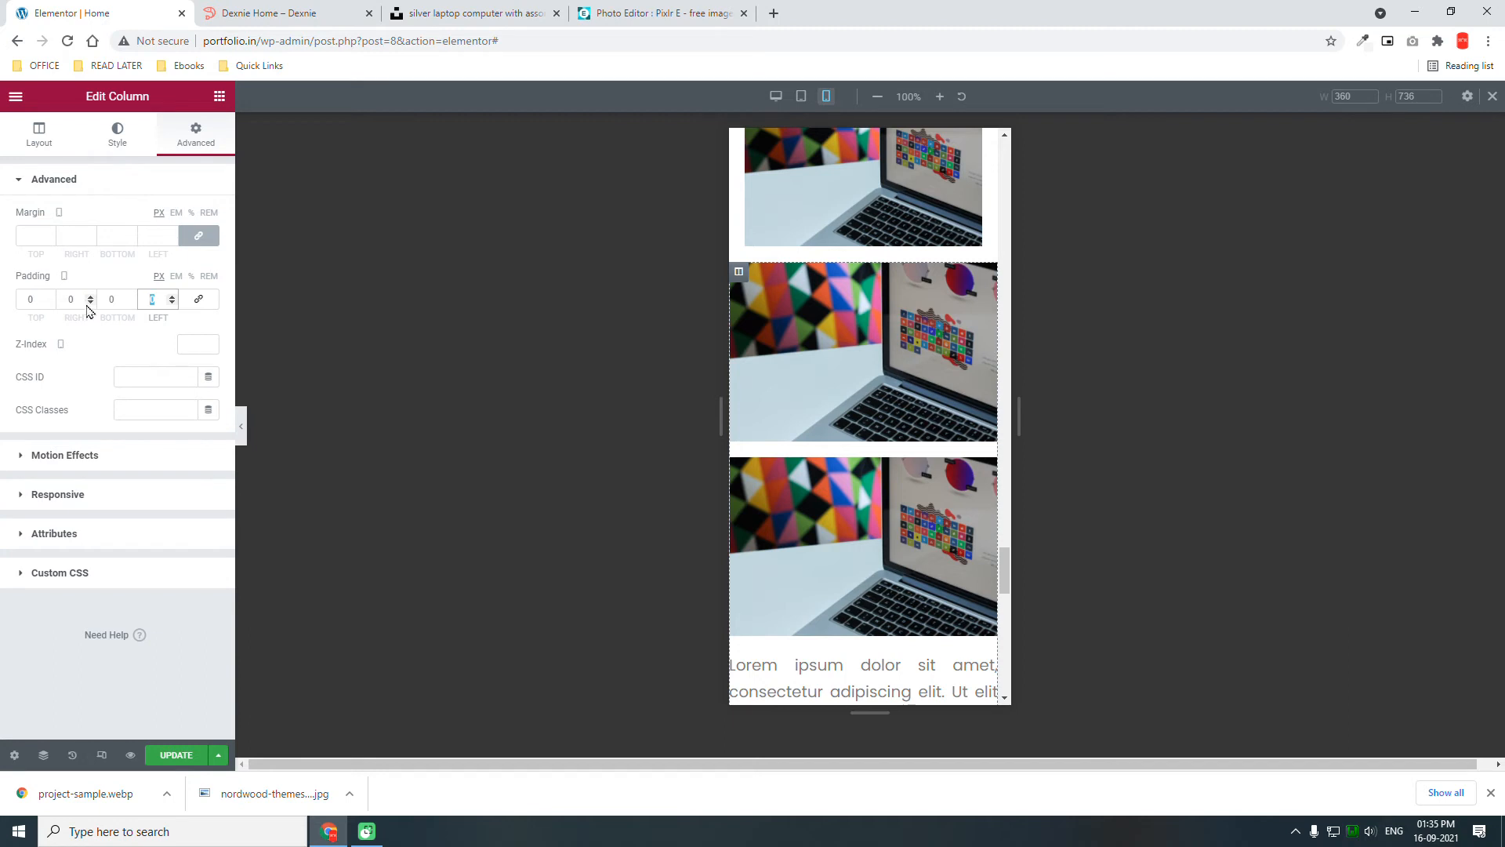
pyautogui.write('15')
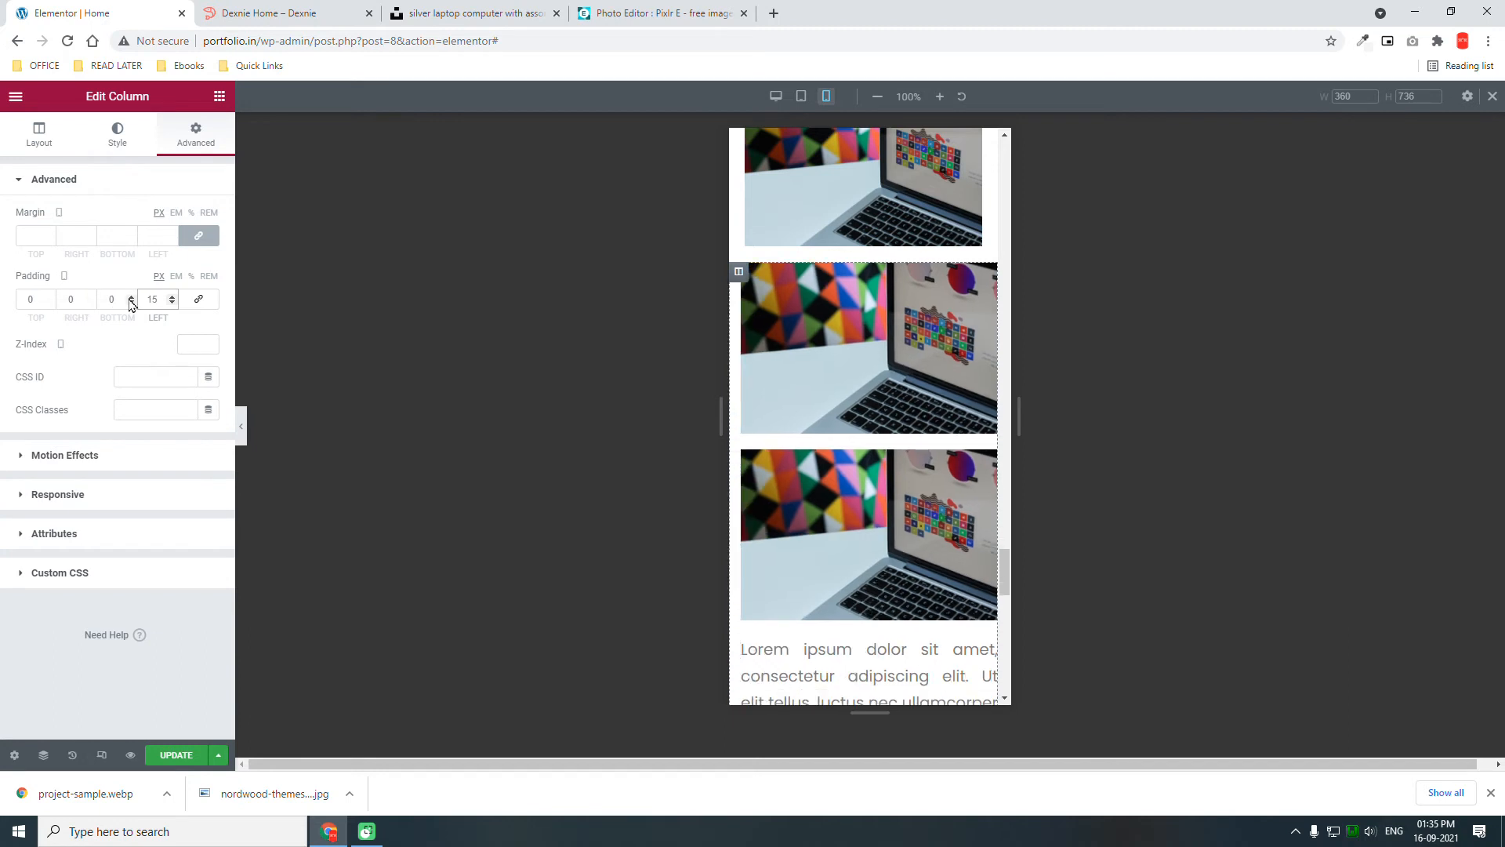
pyautogui.click(159, 299)
pyautogui.press('BackSpace')
pyautogui.press('BackSpace')
pyautogui.write('20')
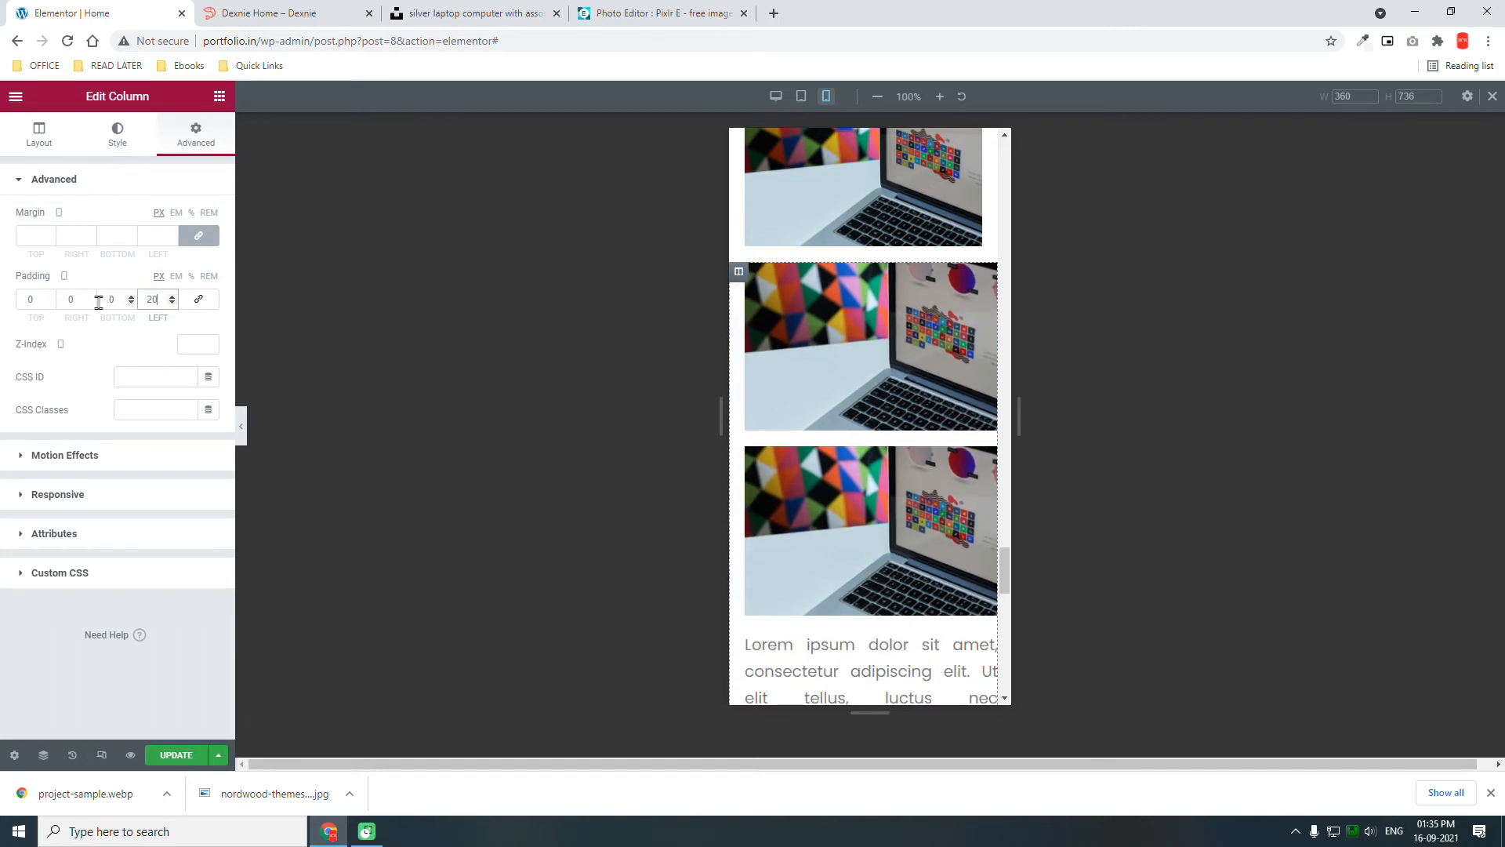
pyautogui.moveTo(79, 301); pyautogui.dragTo(4, 311)
pyautogui.write('20')
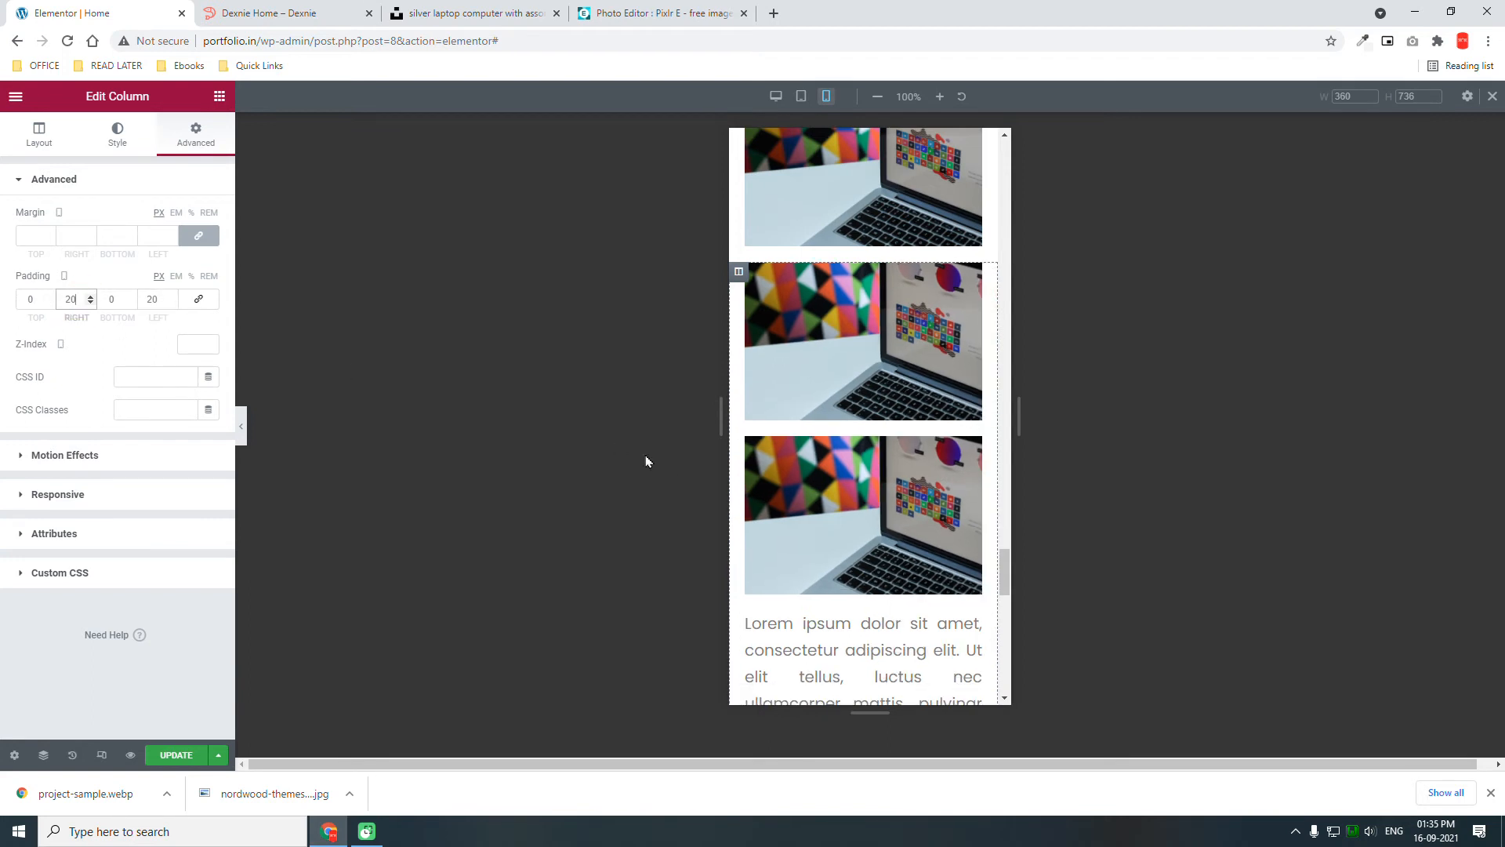
# - Try reversing the column order on mobile for the I'm Available for Freelance section
pyautogui.scroll(-2, 862, 517)
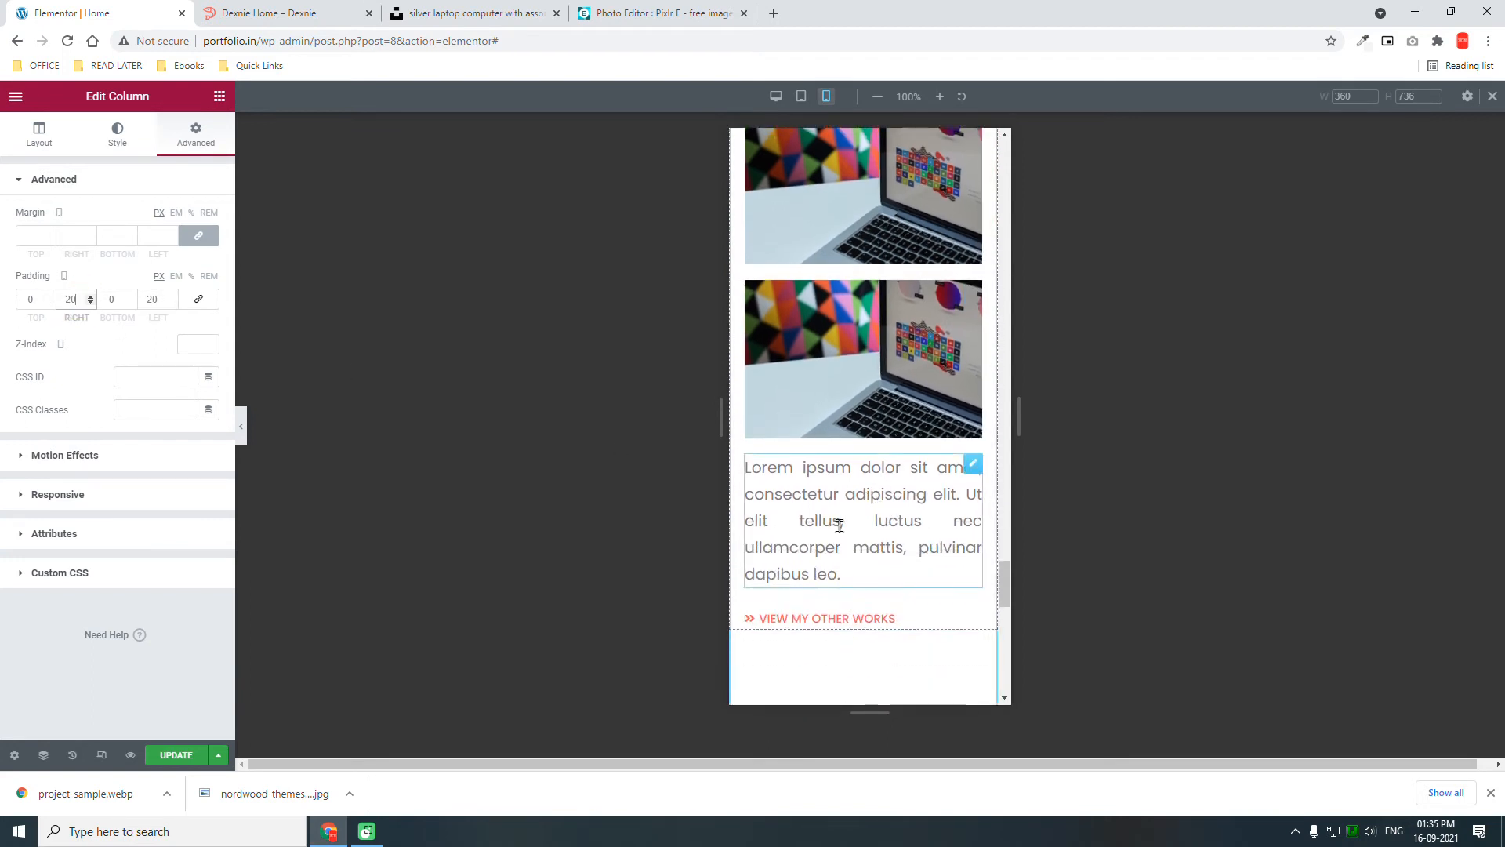
pyautogui.scroll(4, 827, 522)
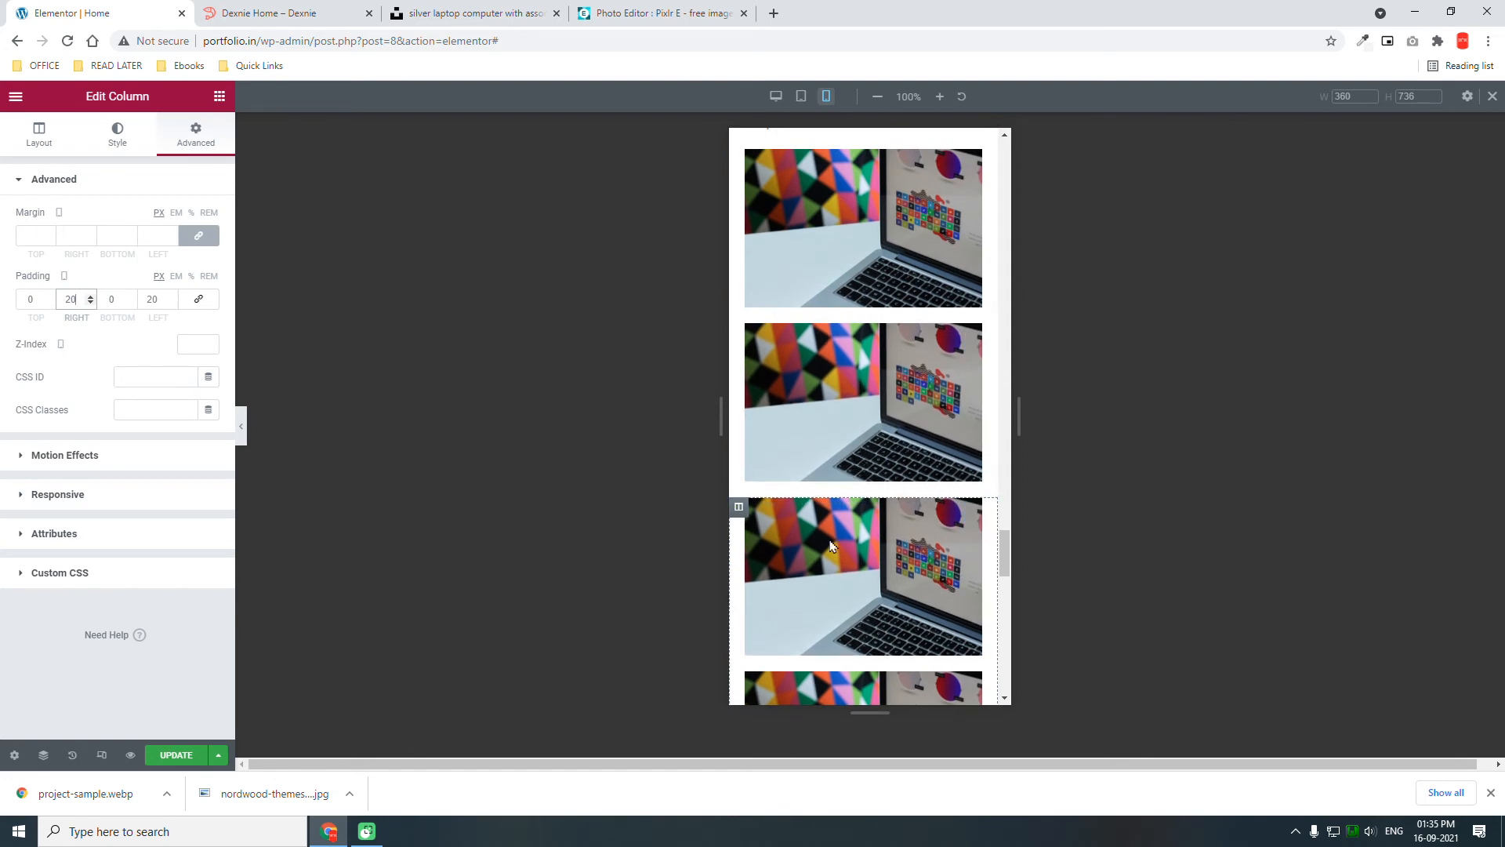
pyautogui.scroll(7, 831, 546)
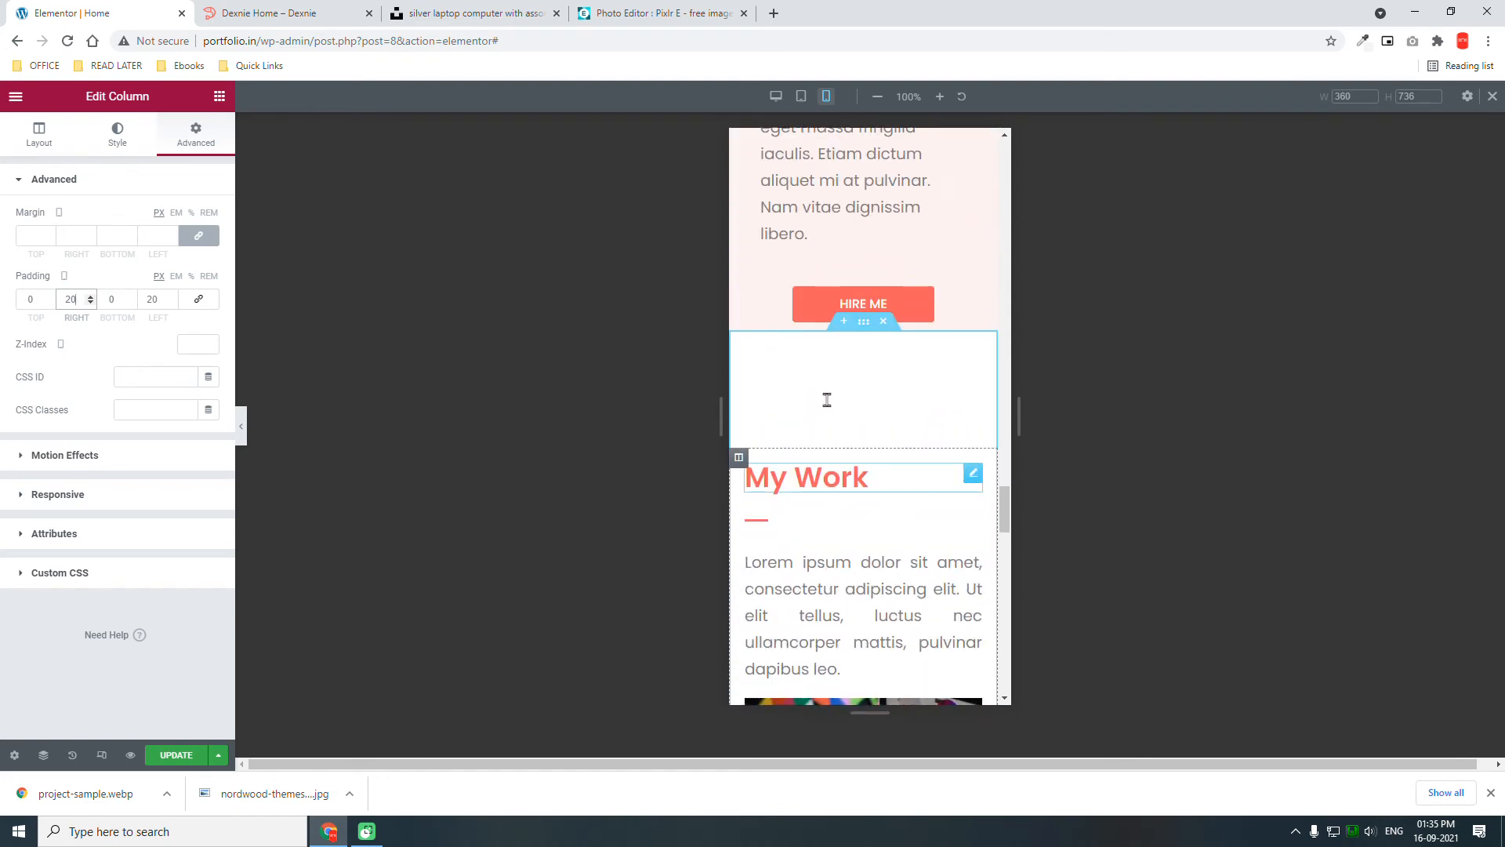
pyautogui.scroll(1, 827, 399)
pyautogui.scroll(3, 831, 392)
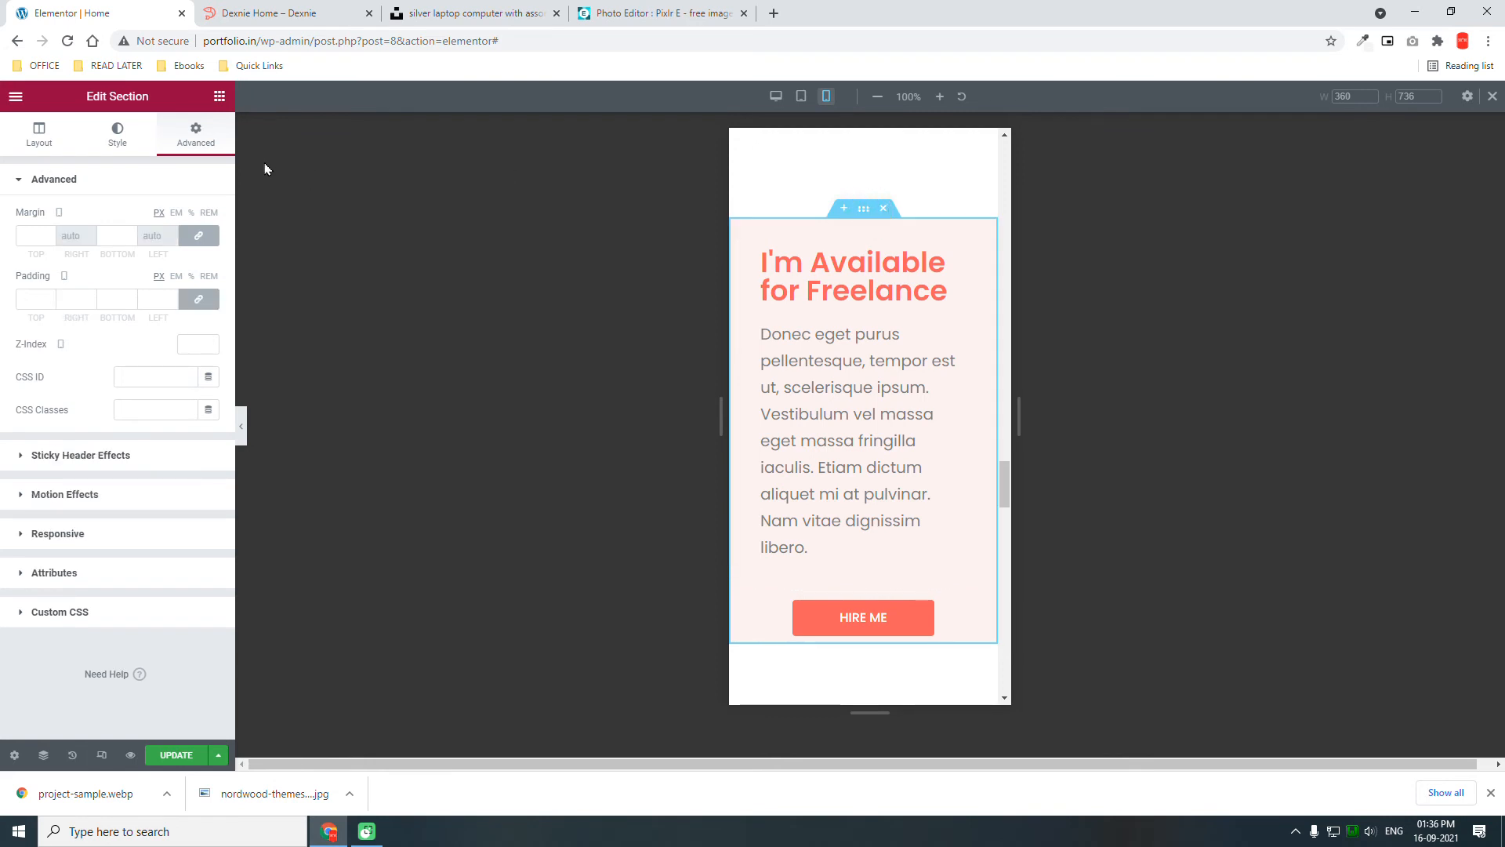
pyautogui.click(99, 533)
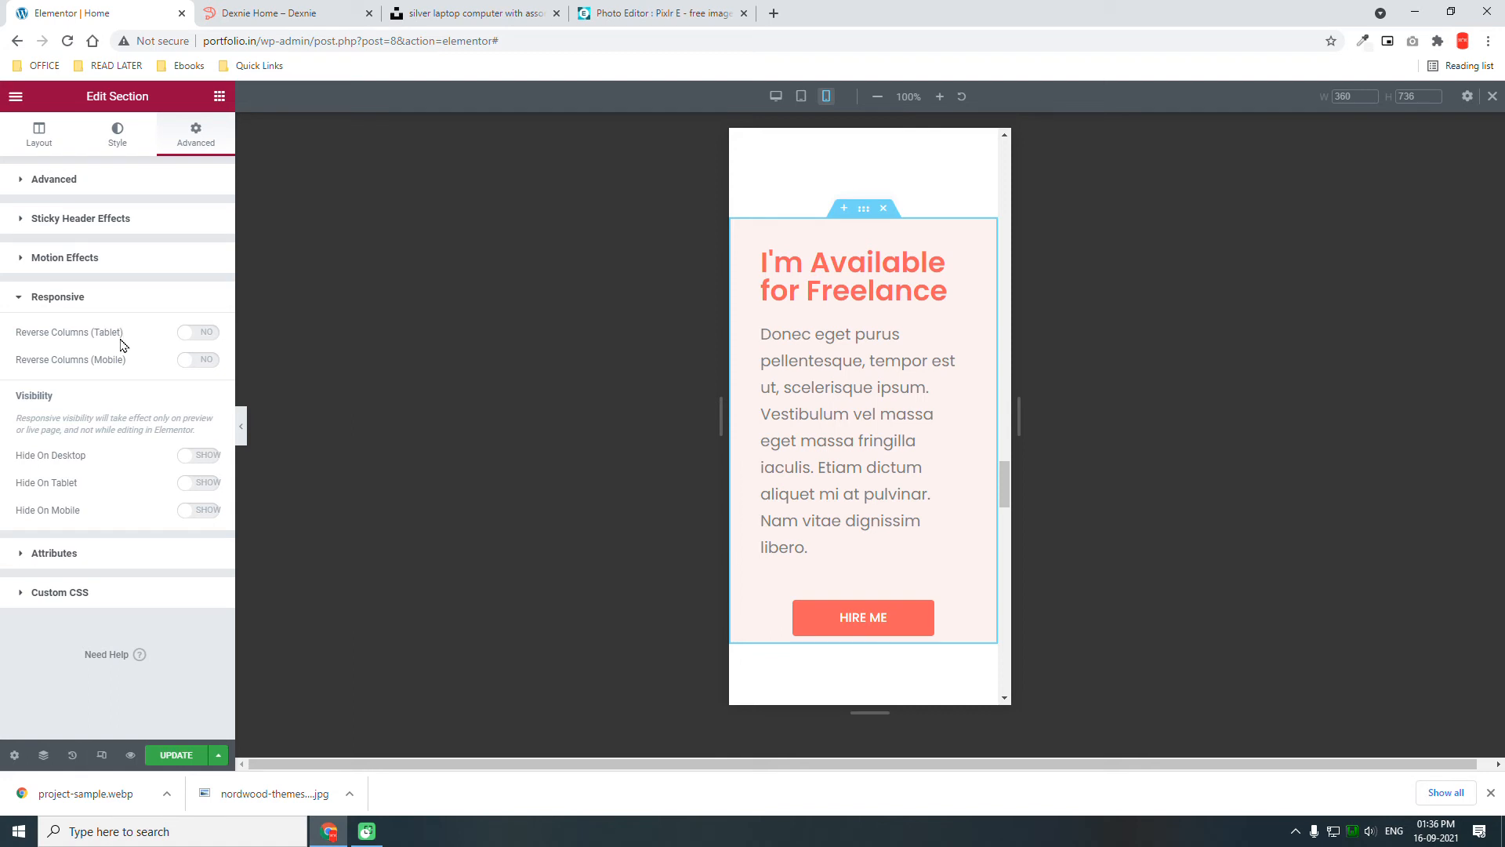
pyautogui.click(196, 363)
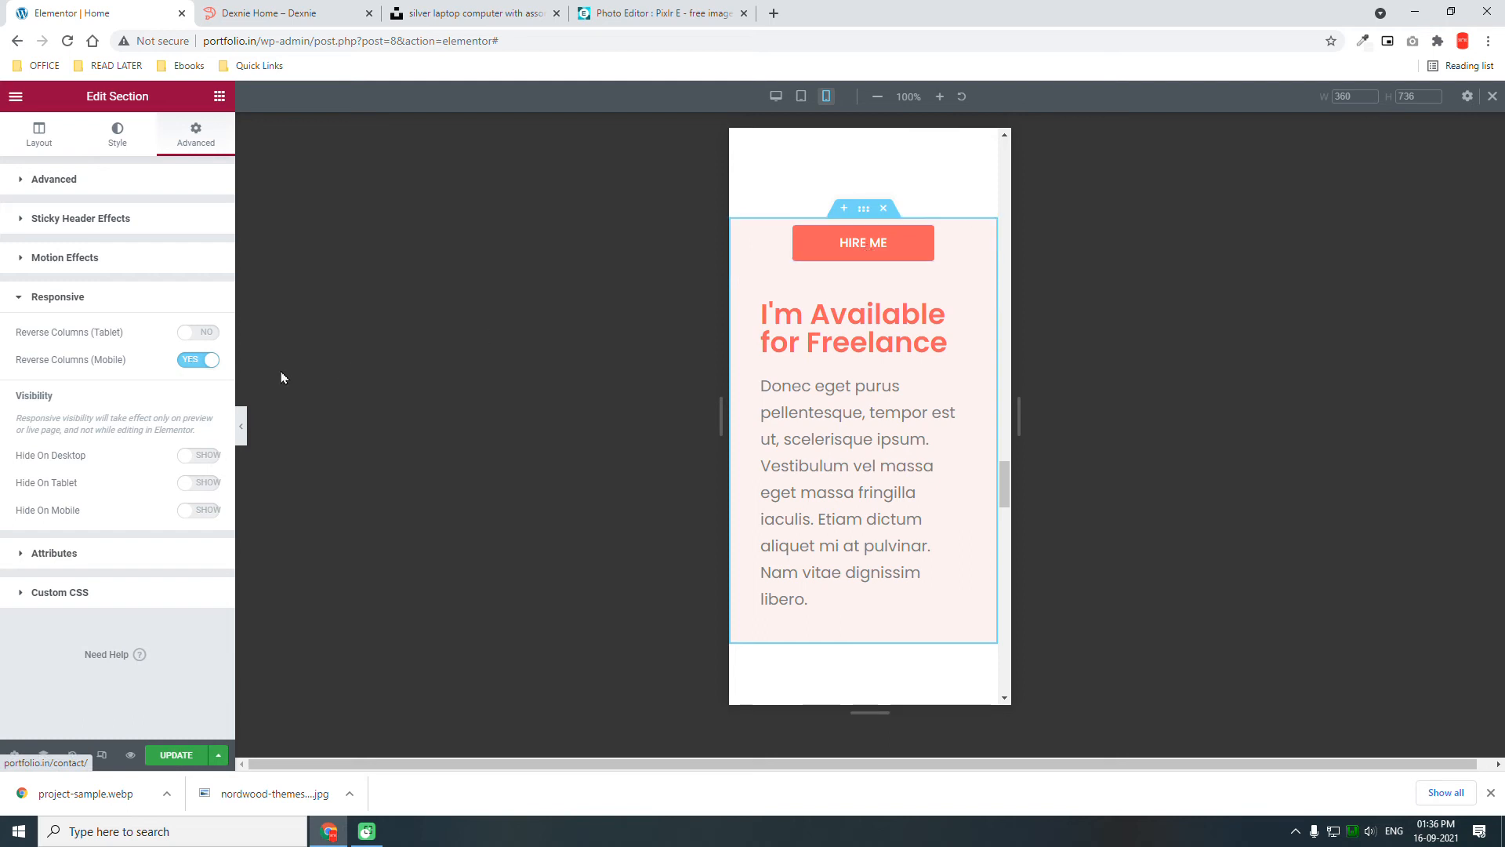
pyautogui.click(198, 362)
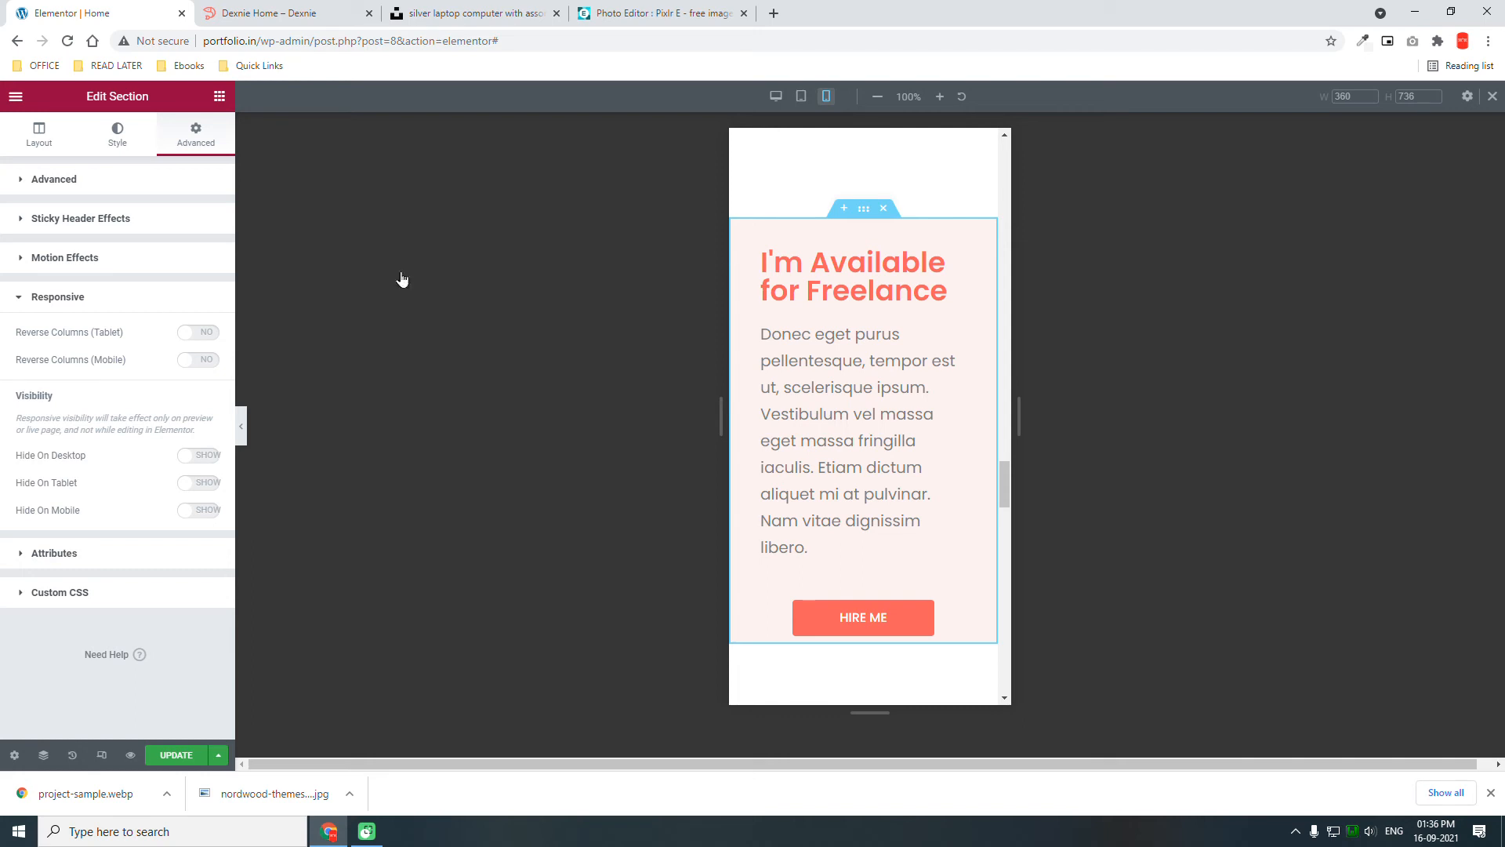
# - Set the mobile margin of the column holding Fresh Idea and Premium Quality to 0 on all sides
pyautogui.scroll(6, 822, 246)
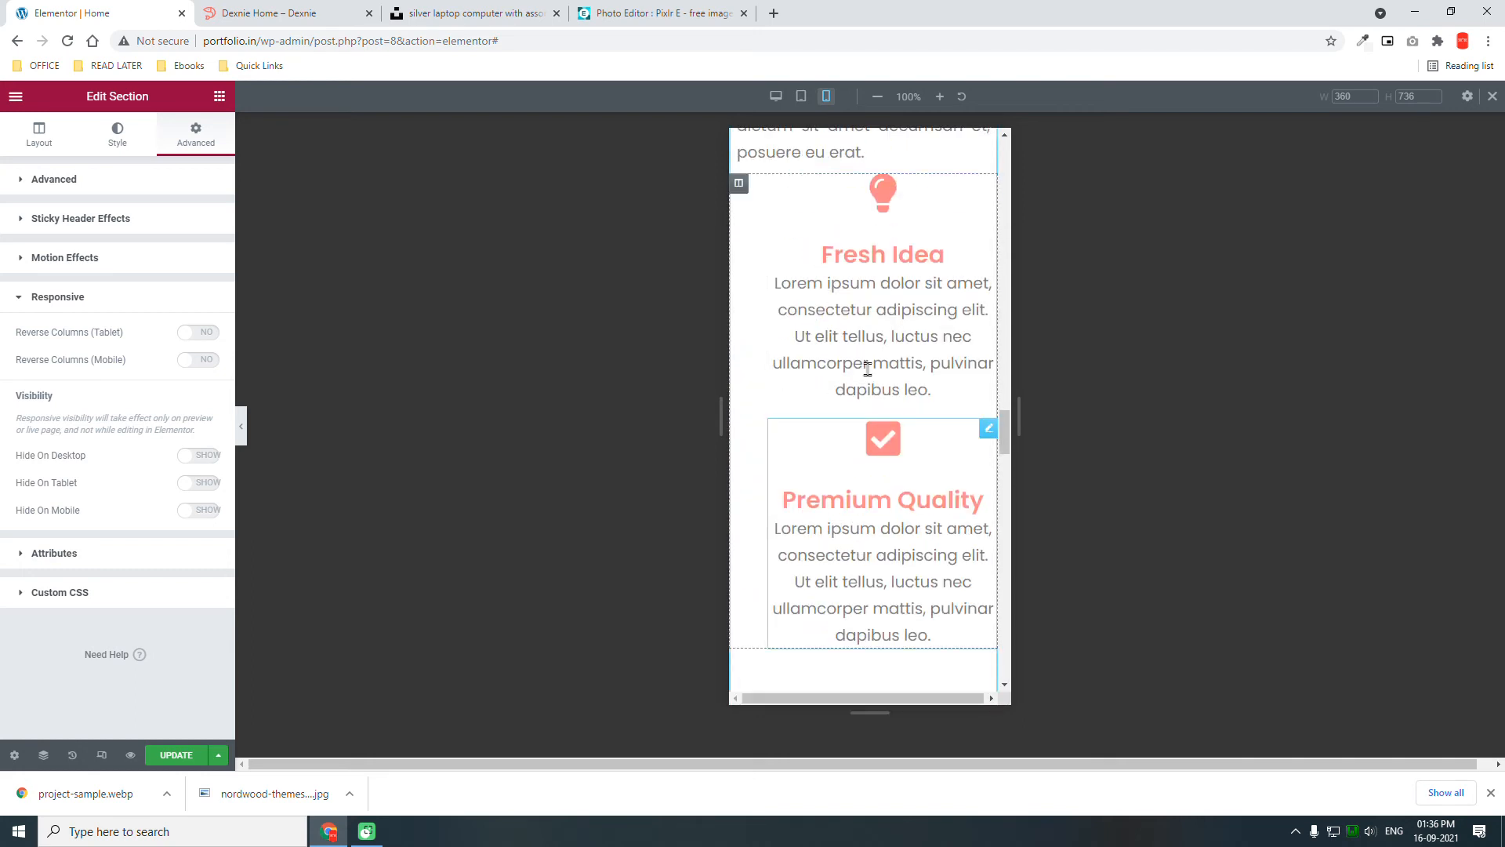
pyautogui.scroll(1, 877, 295)
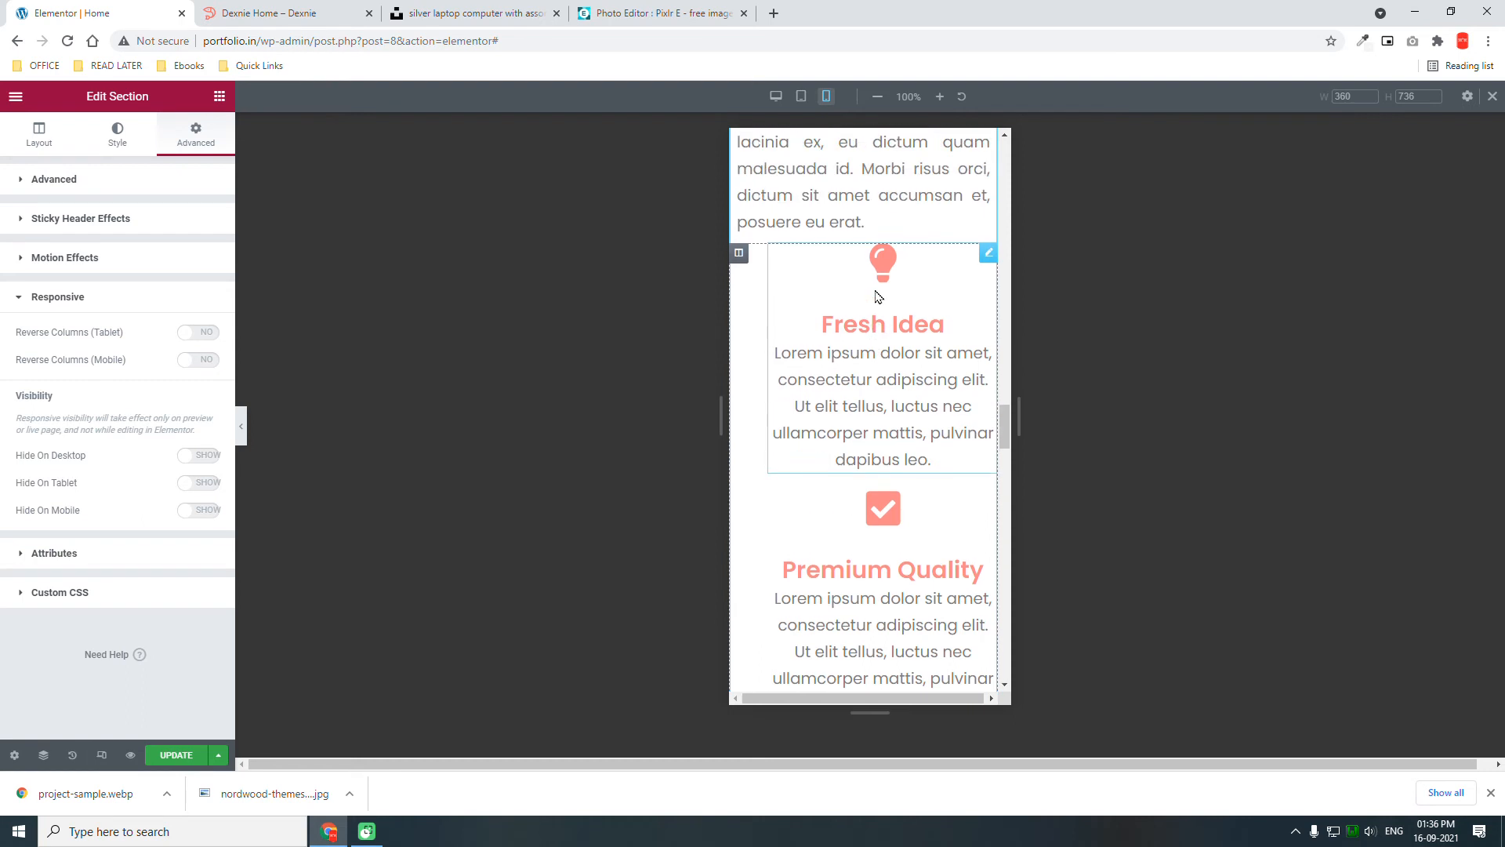
pyautogui.click(740, 265)
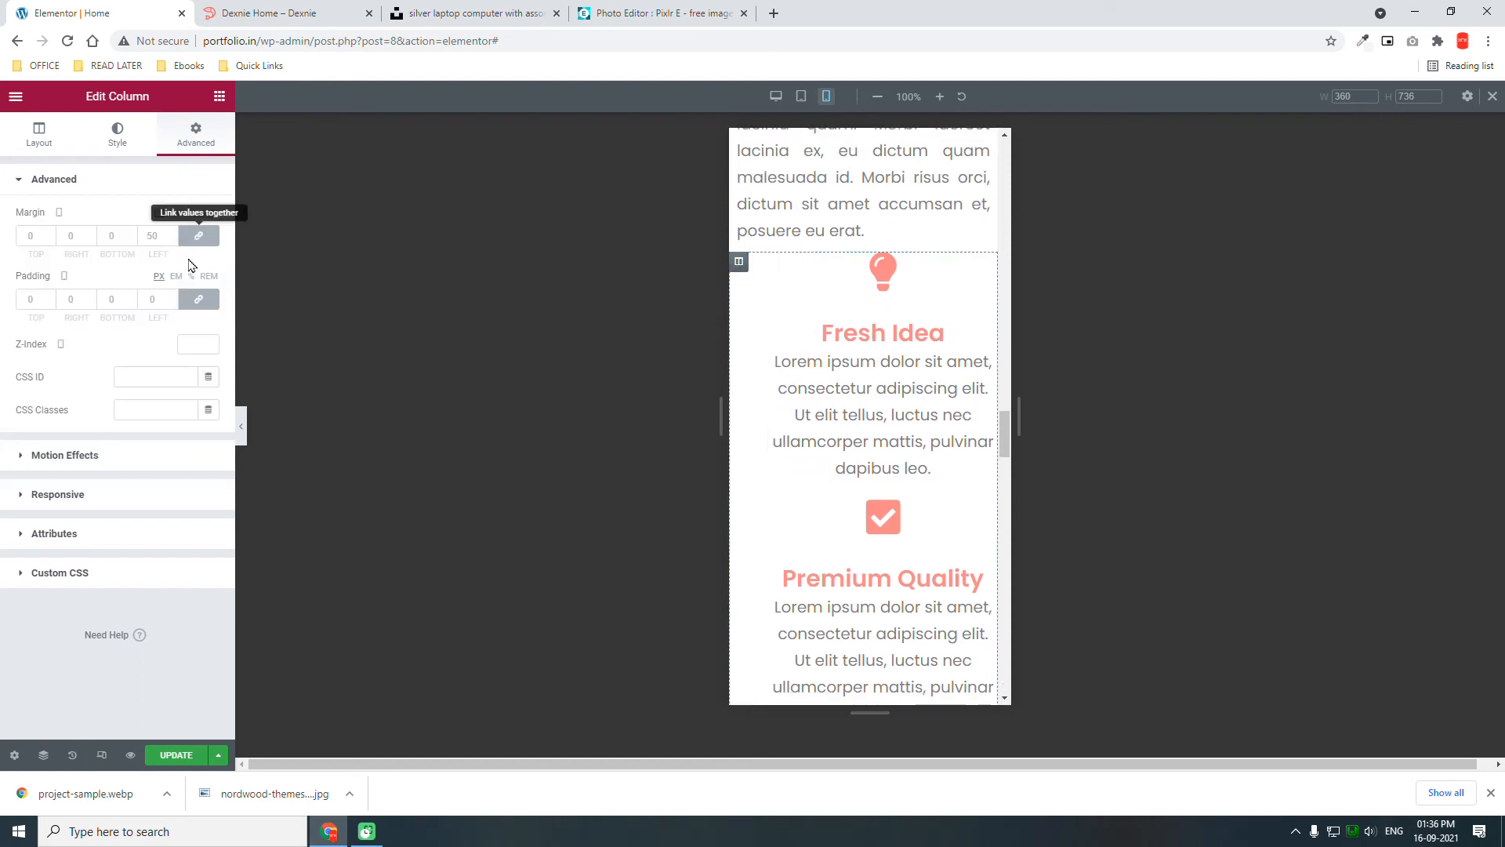
pyautogui.click(161, 238)
pyautogui.write('50')
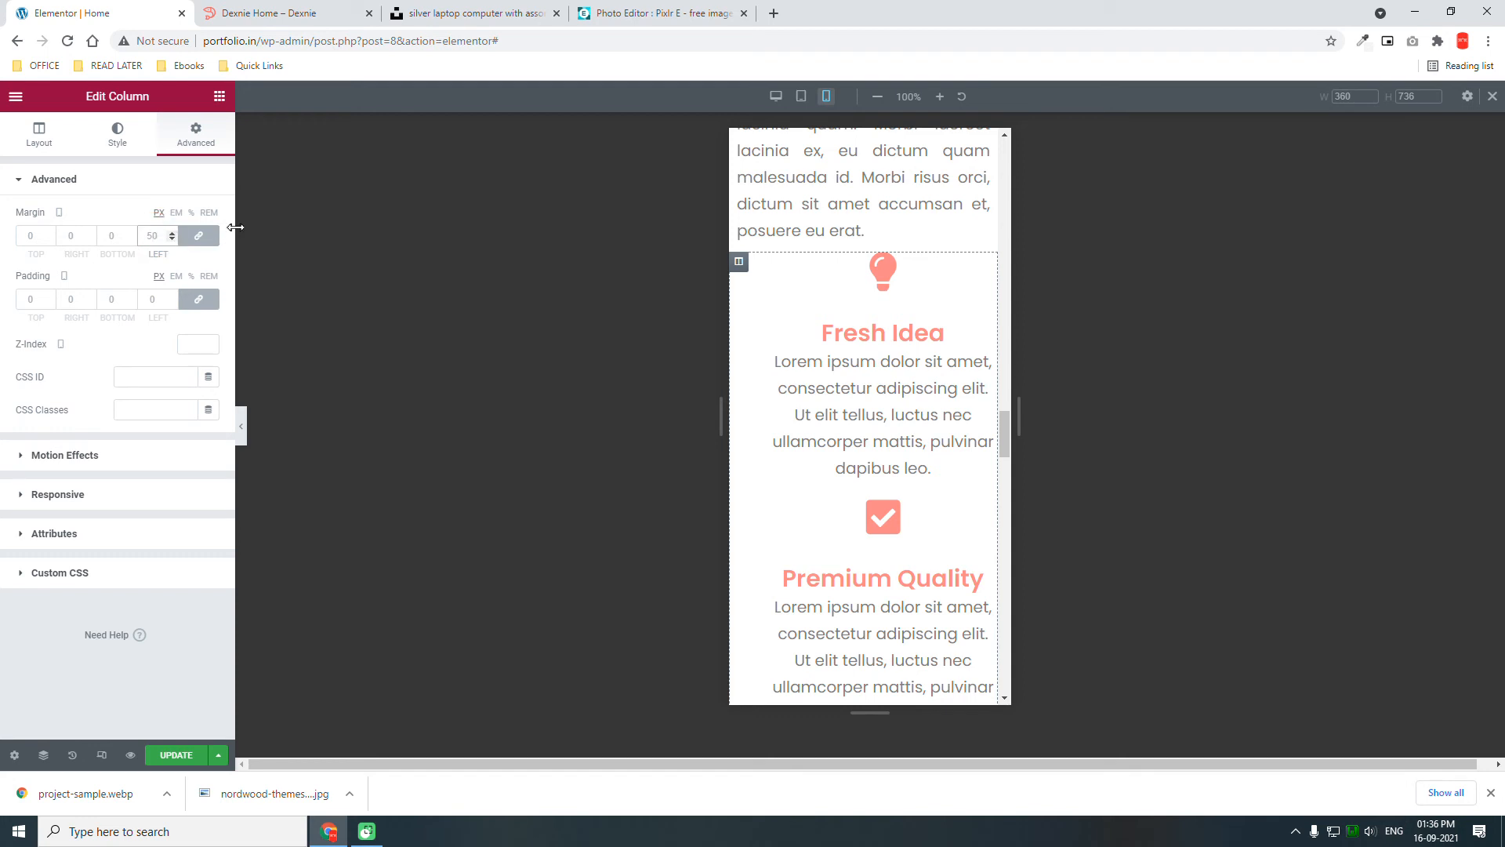
pyautogui.click(199, 235)
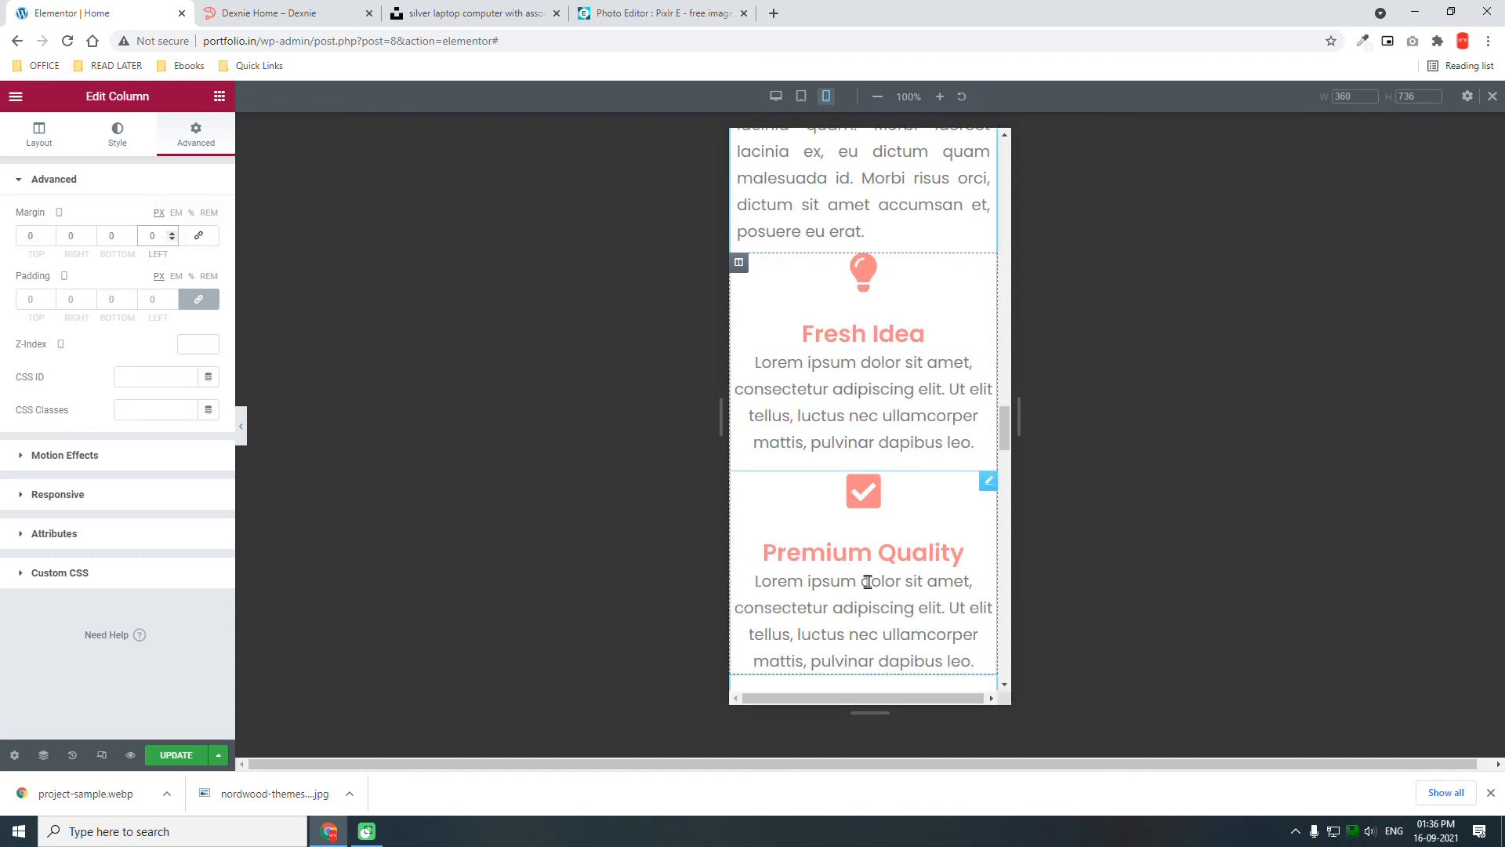
# - Set the mobile padding of the My Guarantee text column to 20 px left and right, with 0 above and below
pyautogui.scroll(6, 854, 549)
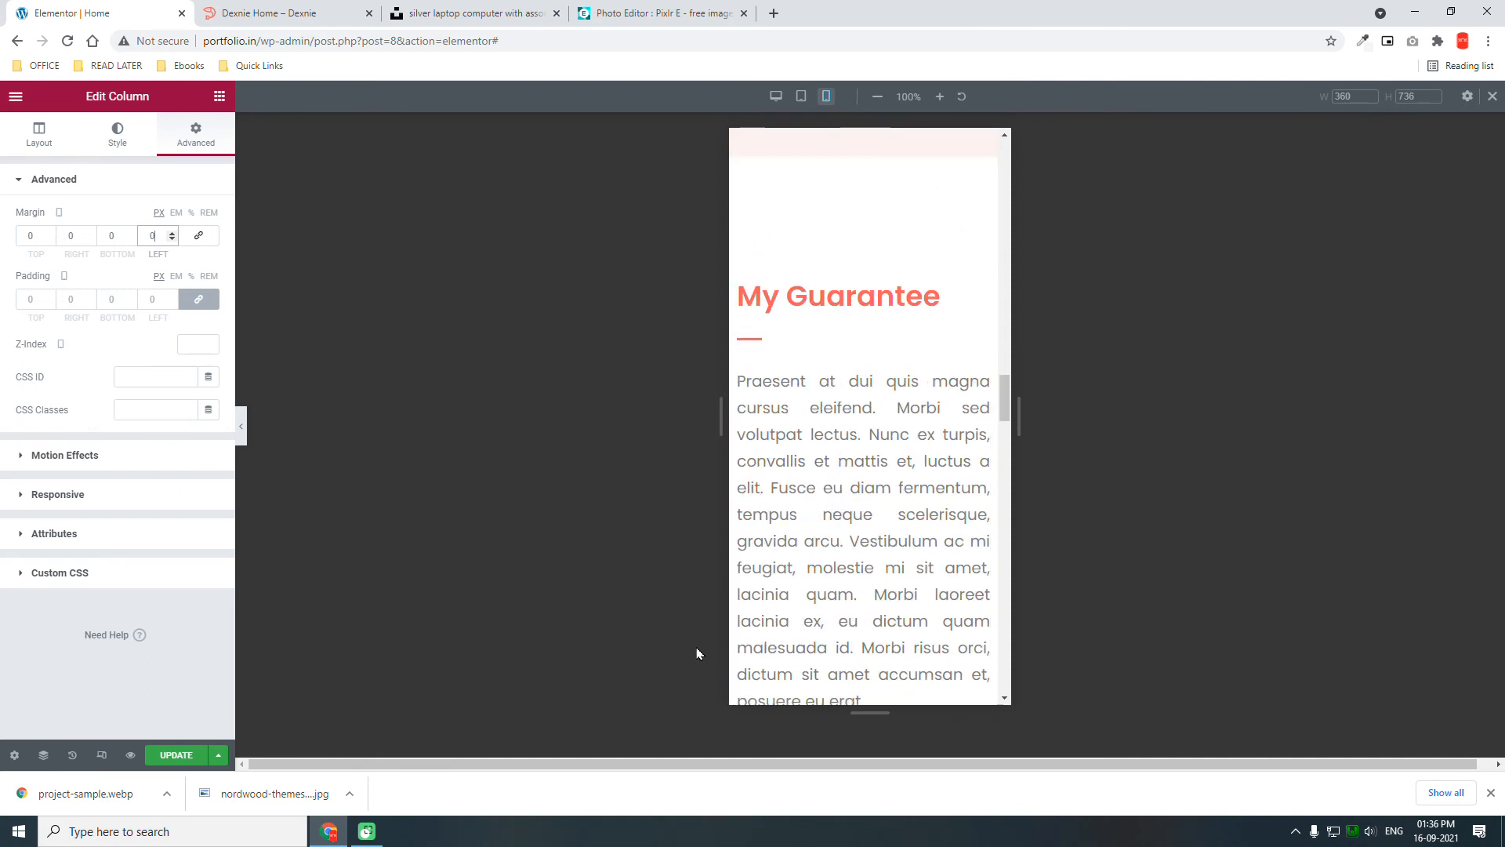
pyautogui.click(738, 284)
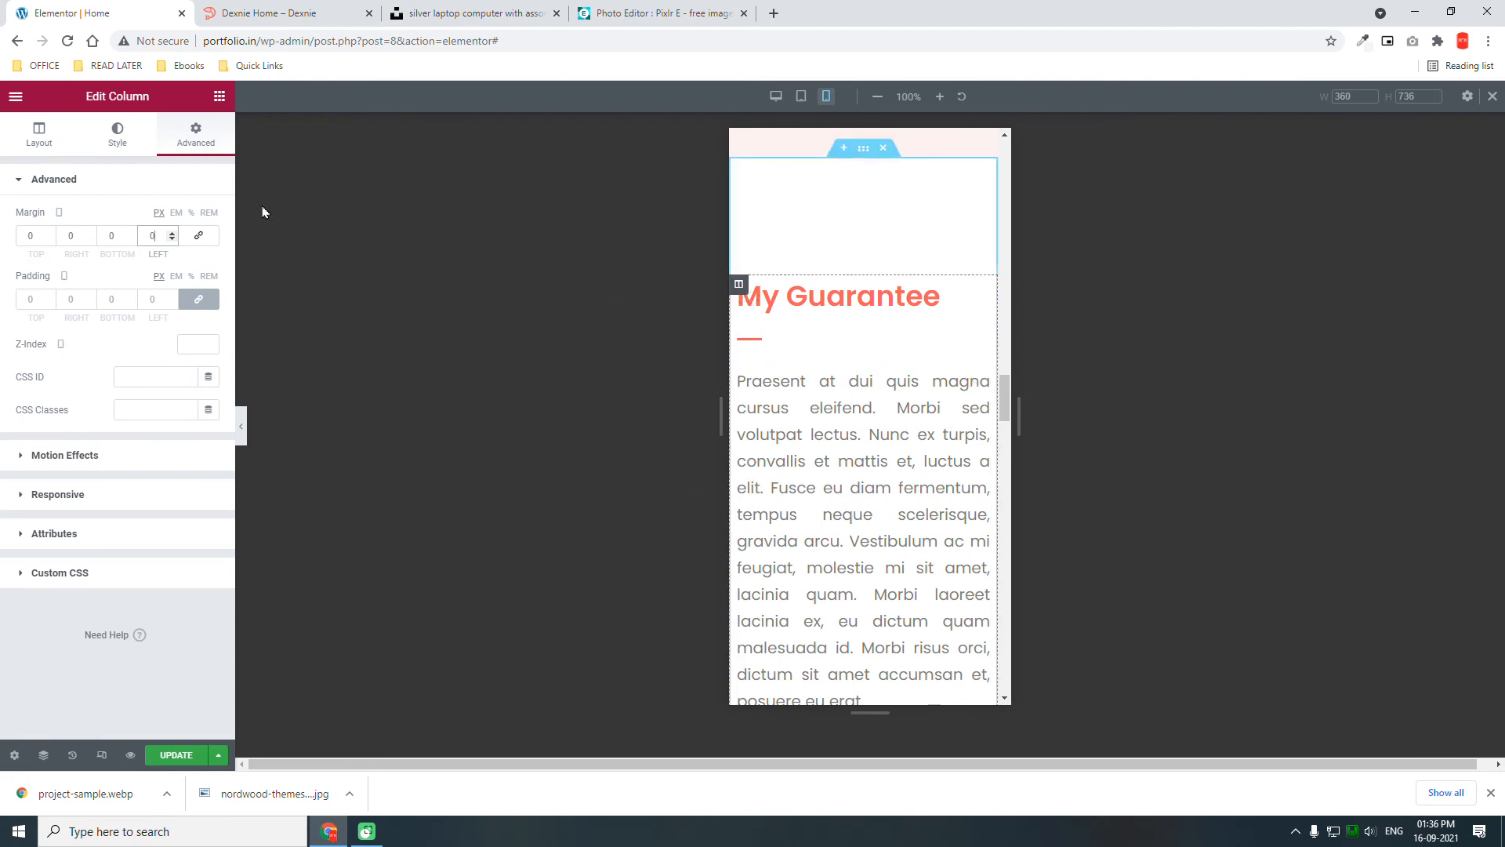
pyautogui.click(203, 146)
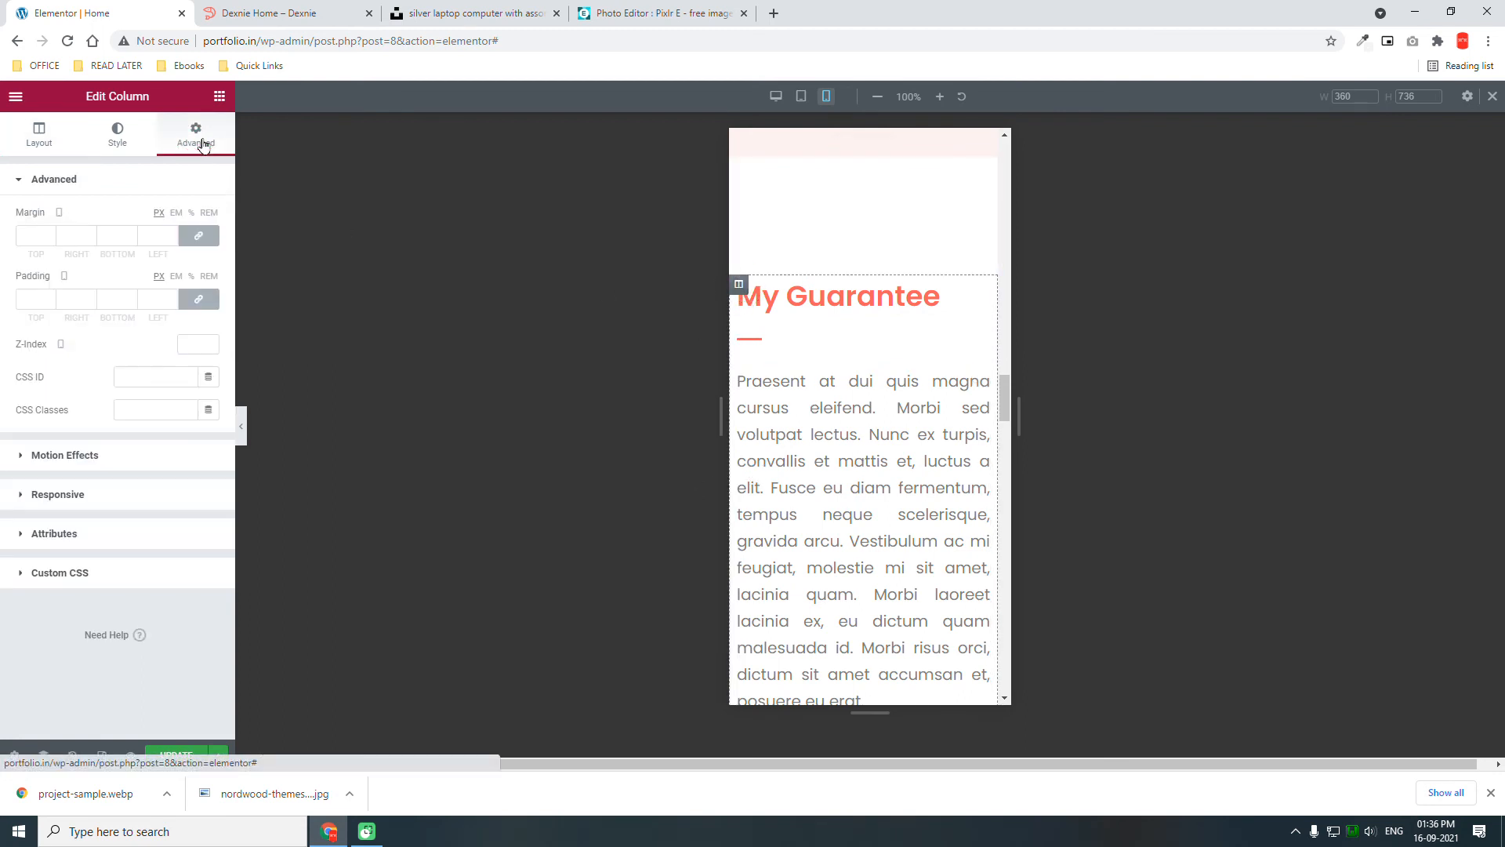
pyautogui.click(199, 299)
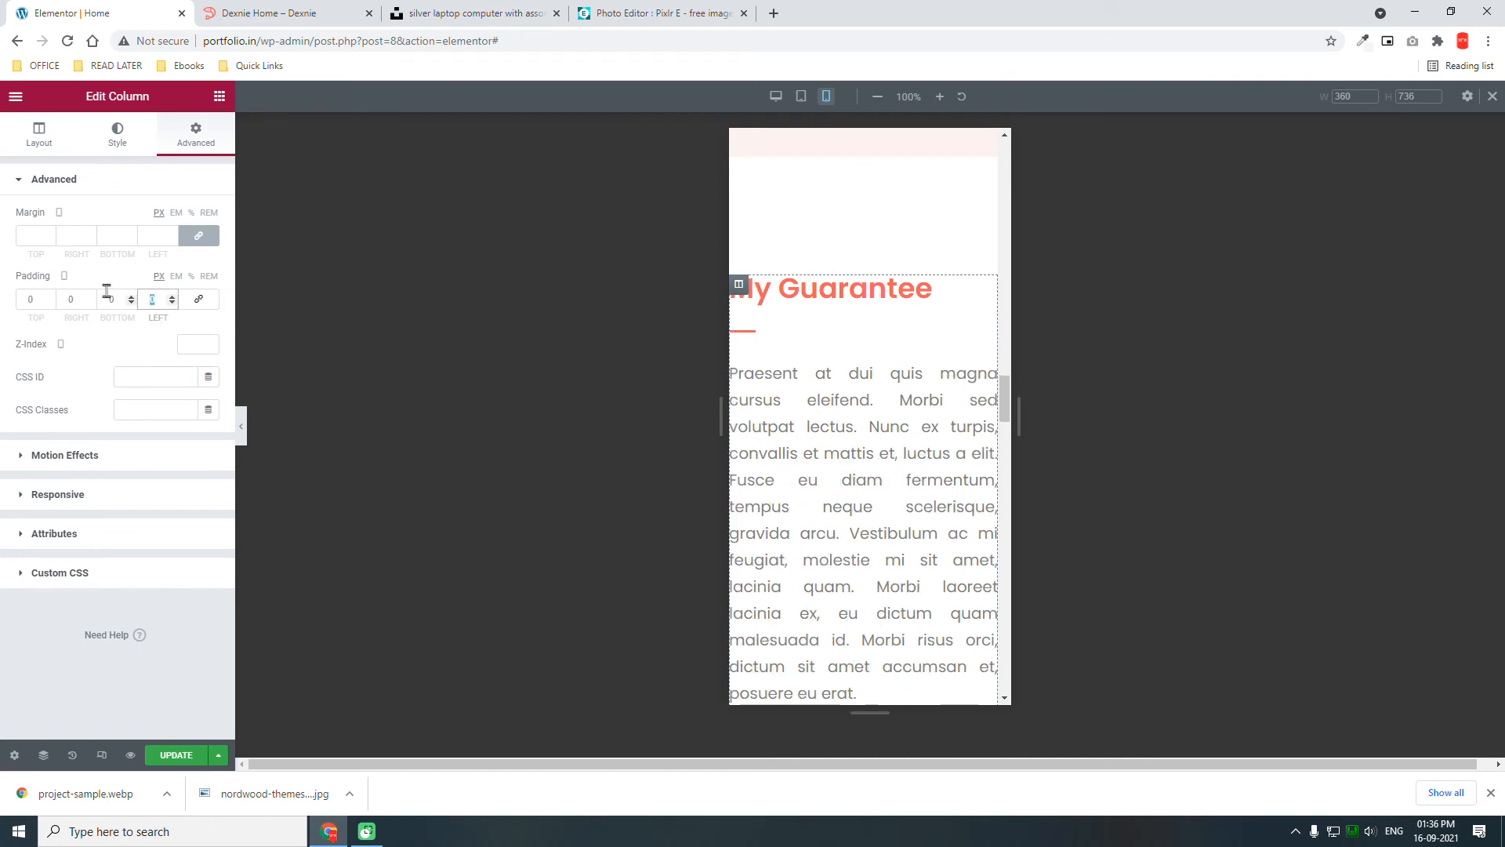
pyautogui.write('20')
pyautogui.moveTo(77, 299); pyautogui.dragTo(33, 300)
pyautogui.write('2')
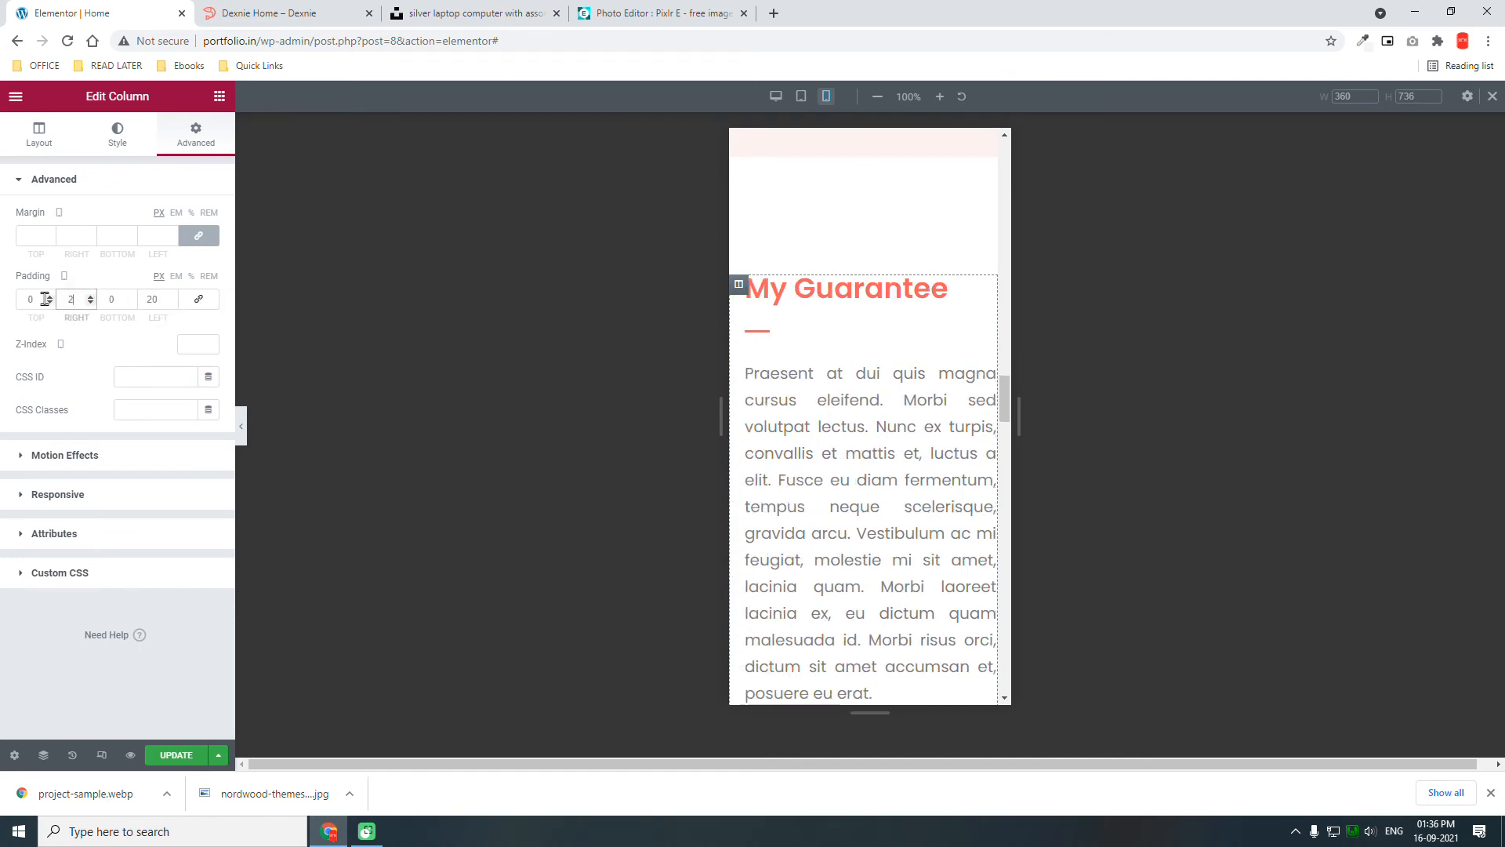
pyautogui.write('0')
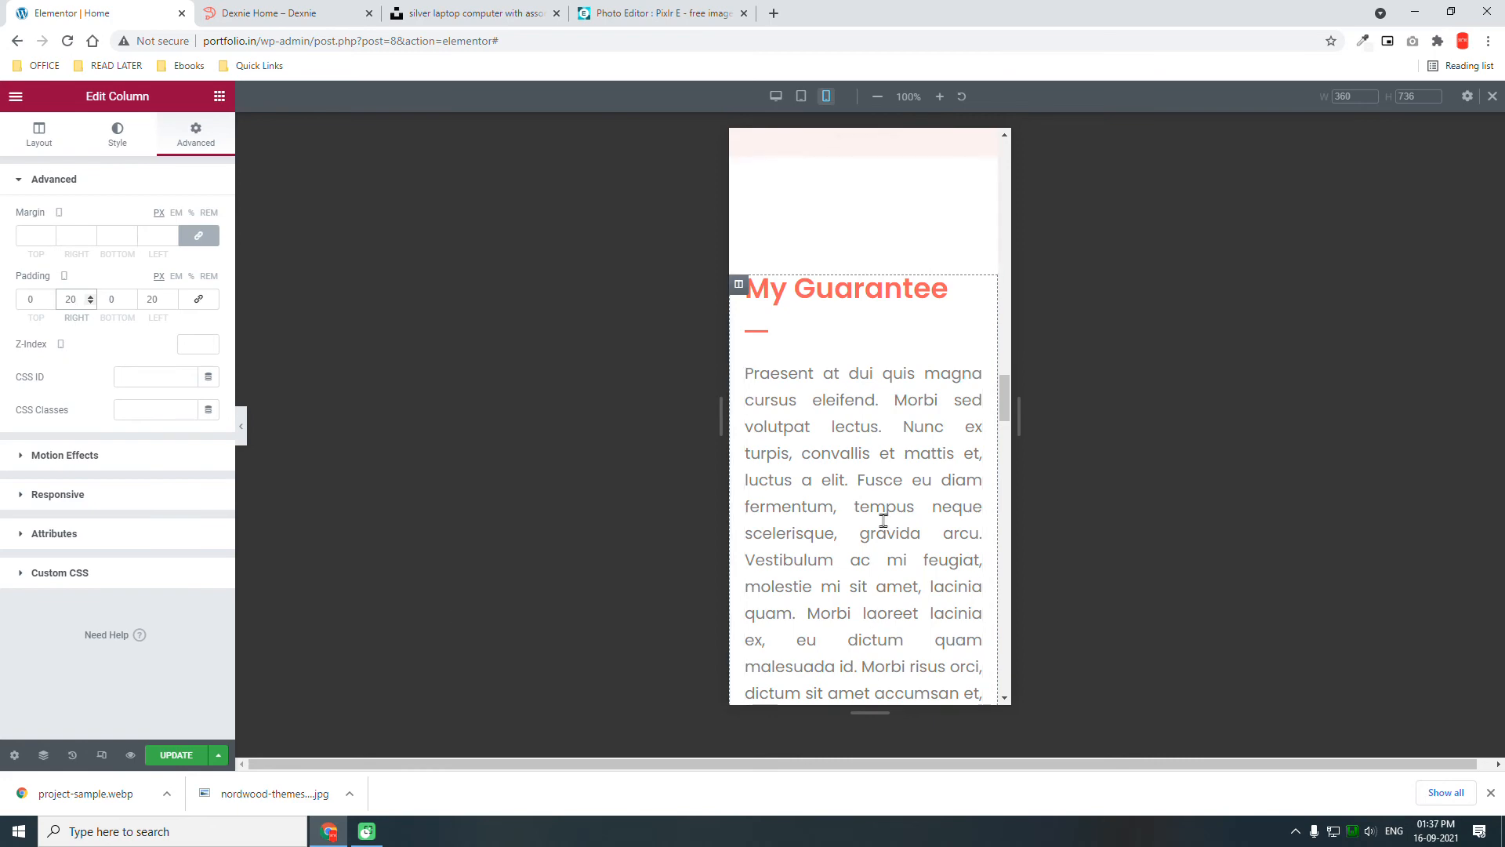
# - Examine the mobile spacing of the sections from About Me and My Skills through My Guarantee to I'm Available for Freelance
pyautogui.scroll(-8, 883, 519)
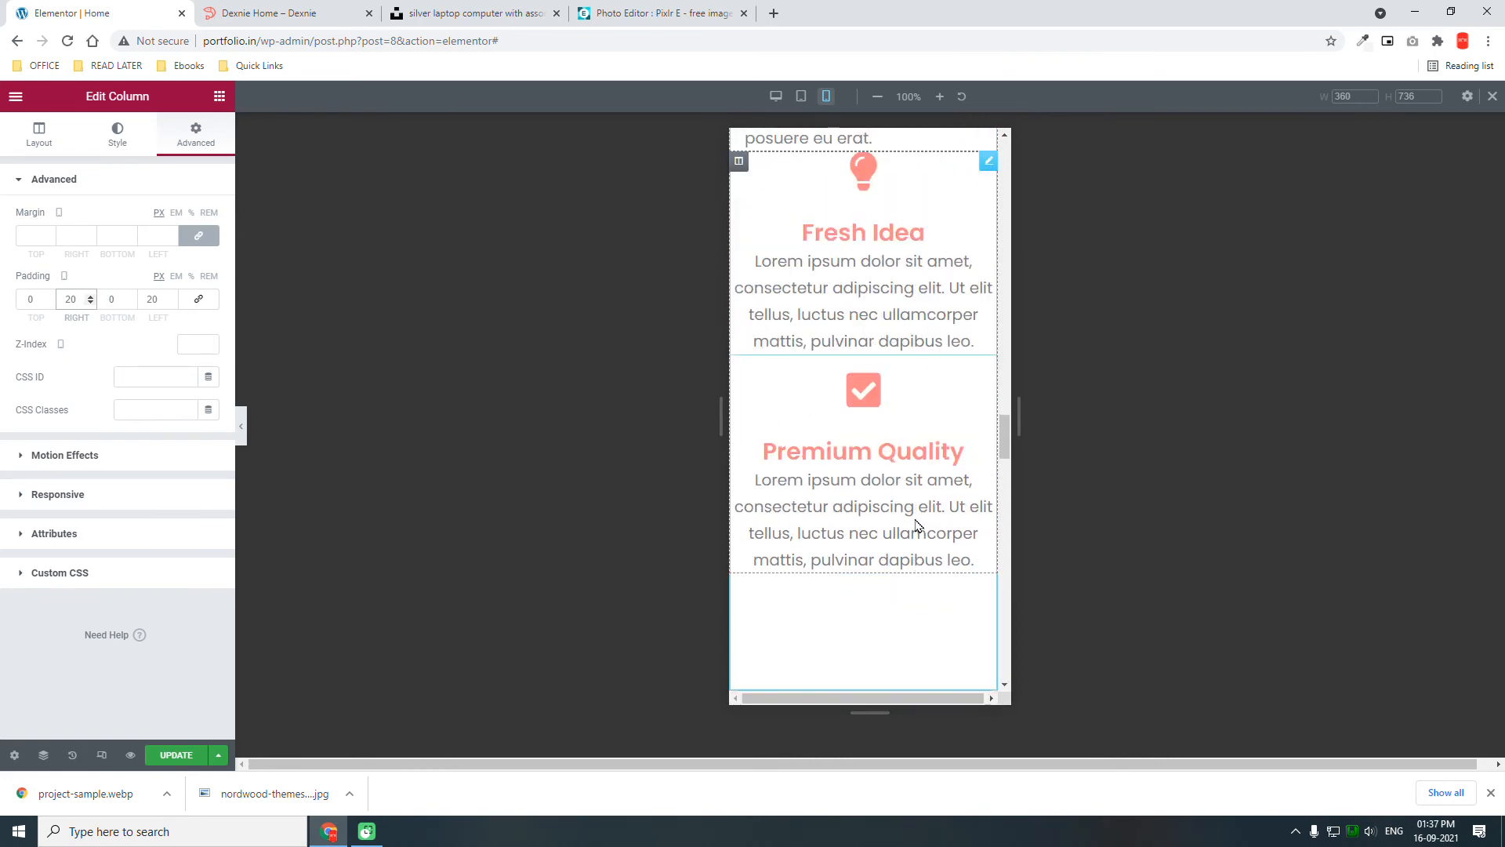
pyautogui.scroll(9, 916, 522)
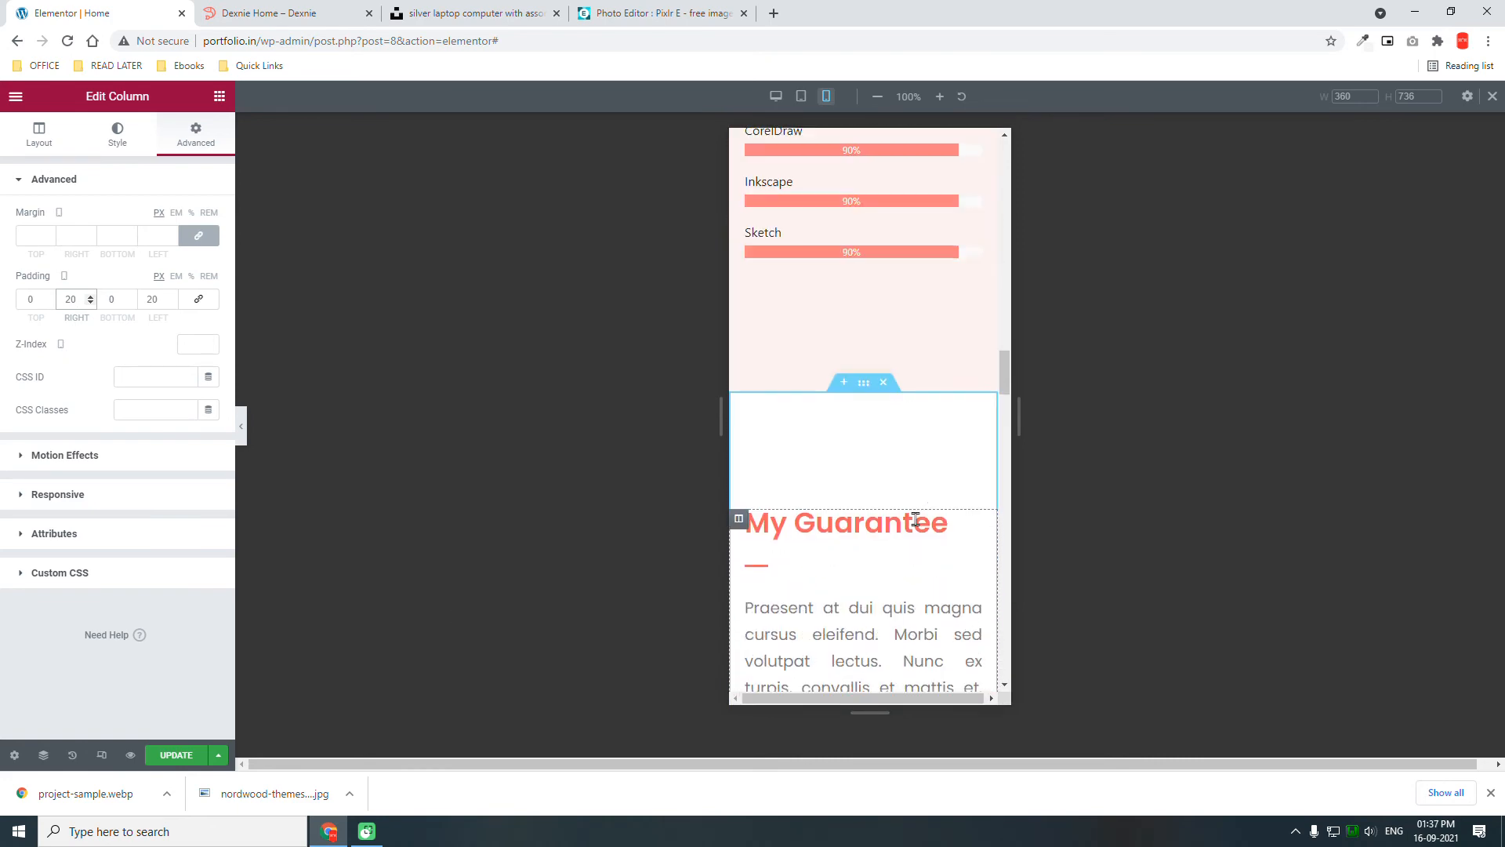
pyautogui.scroll(-10, 915, 520)
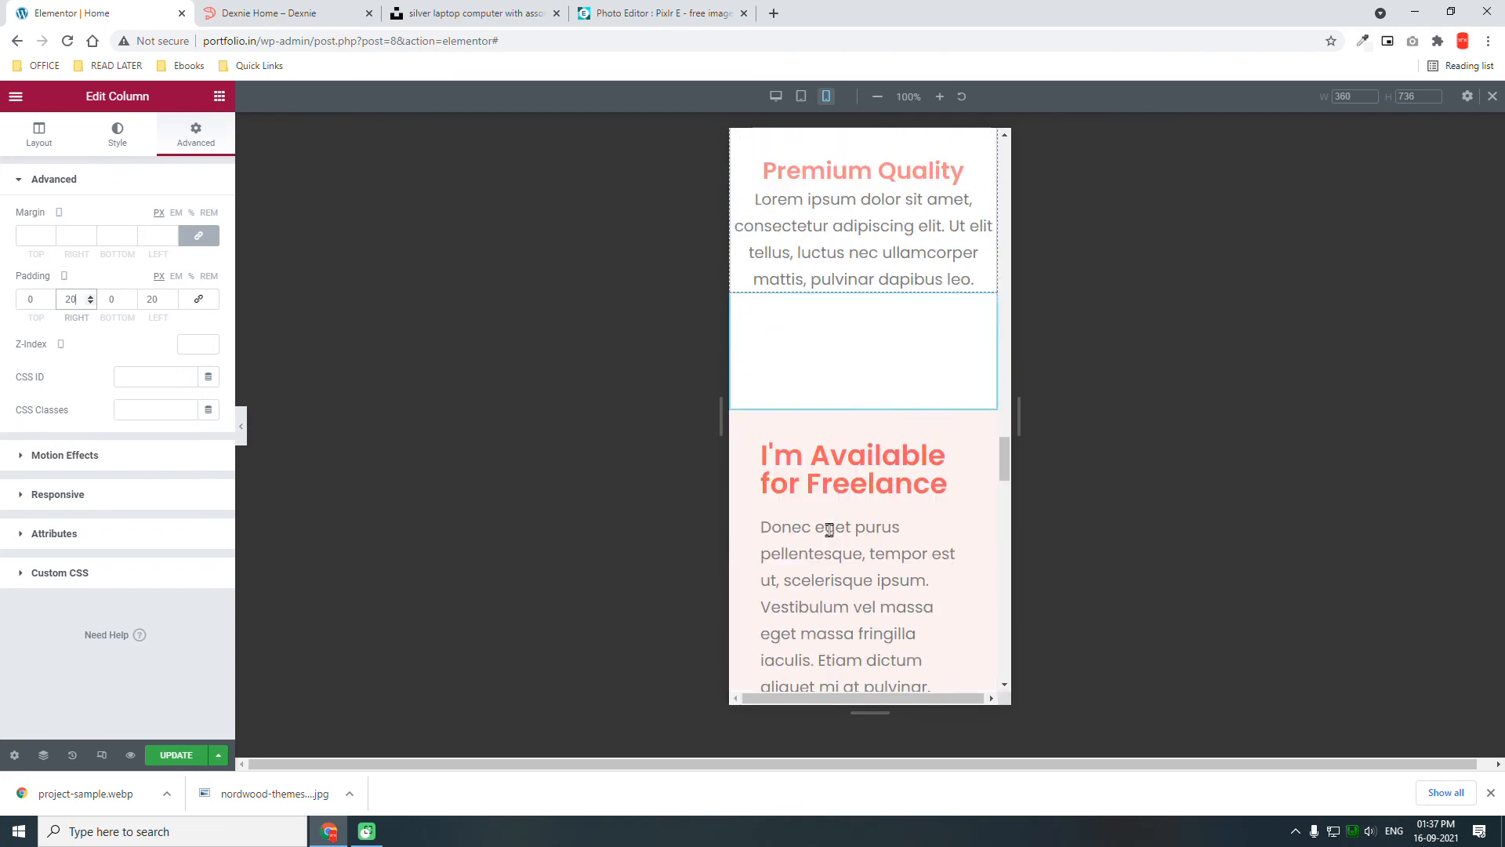
pyautogui.scroll(-2, 829, 529)
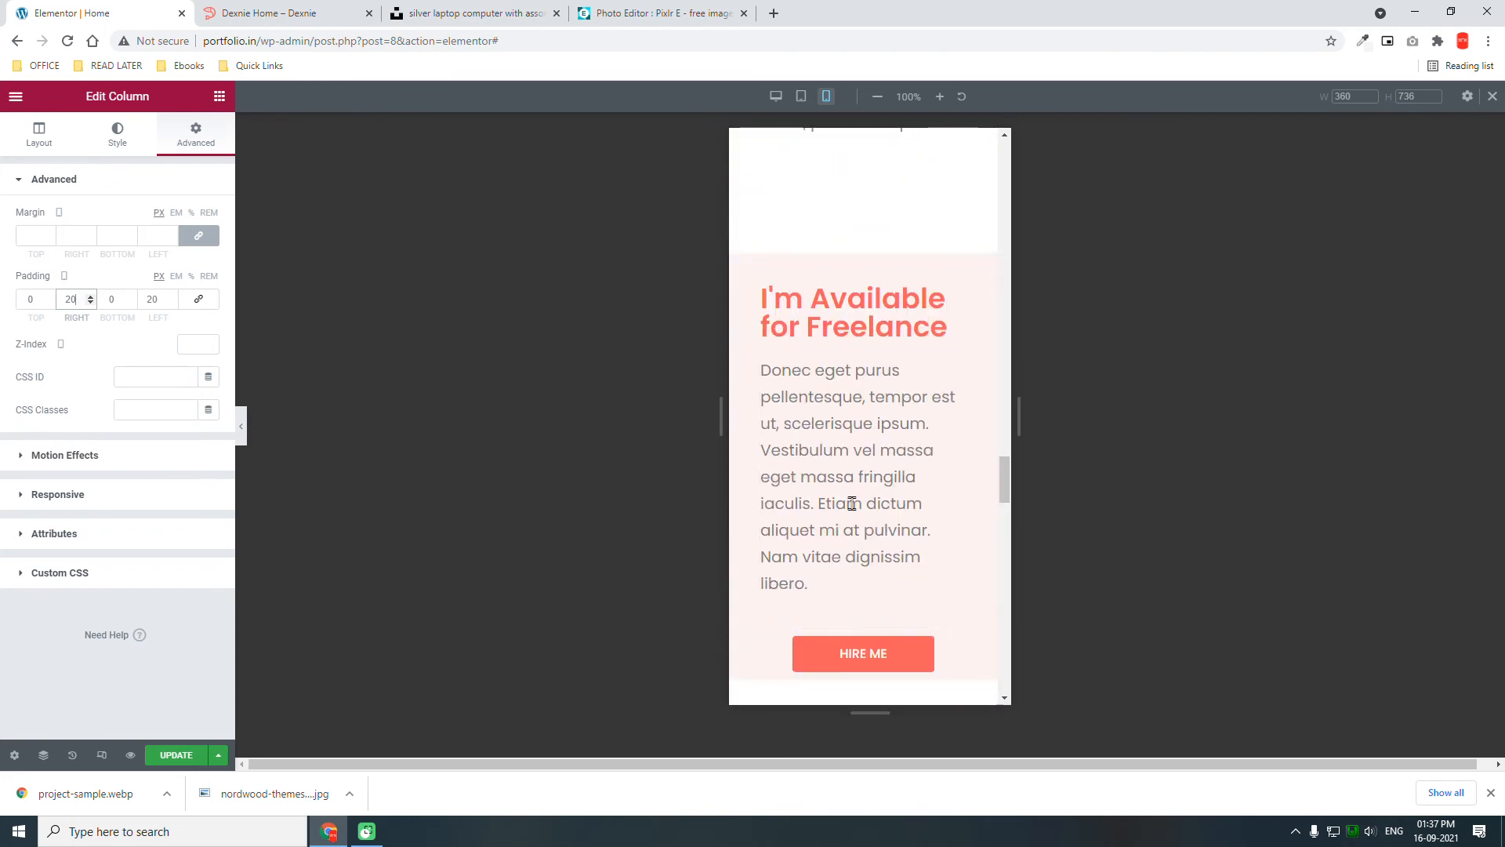
pyautogui.scroll(10, 952, 506)
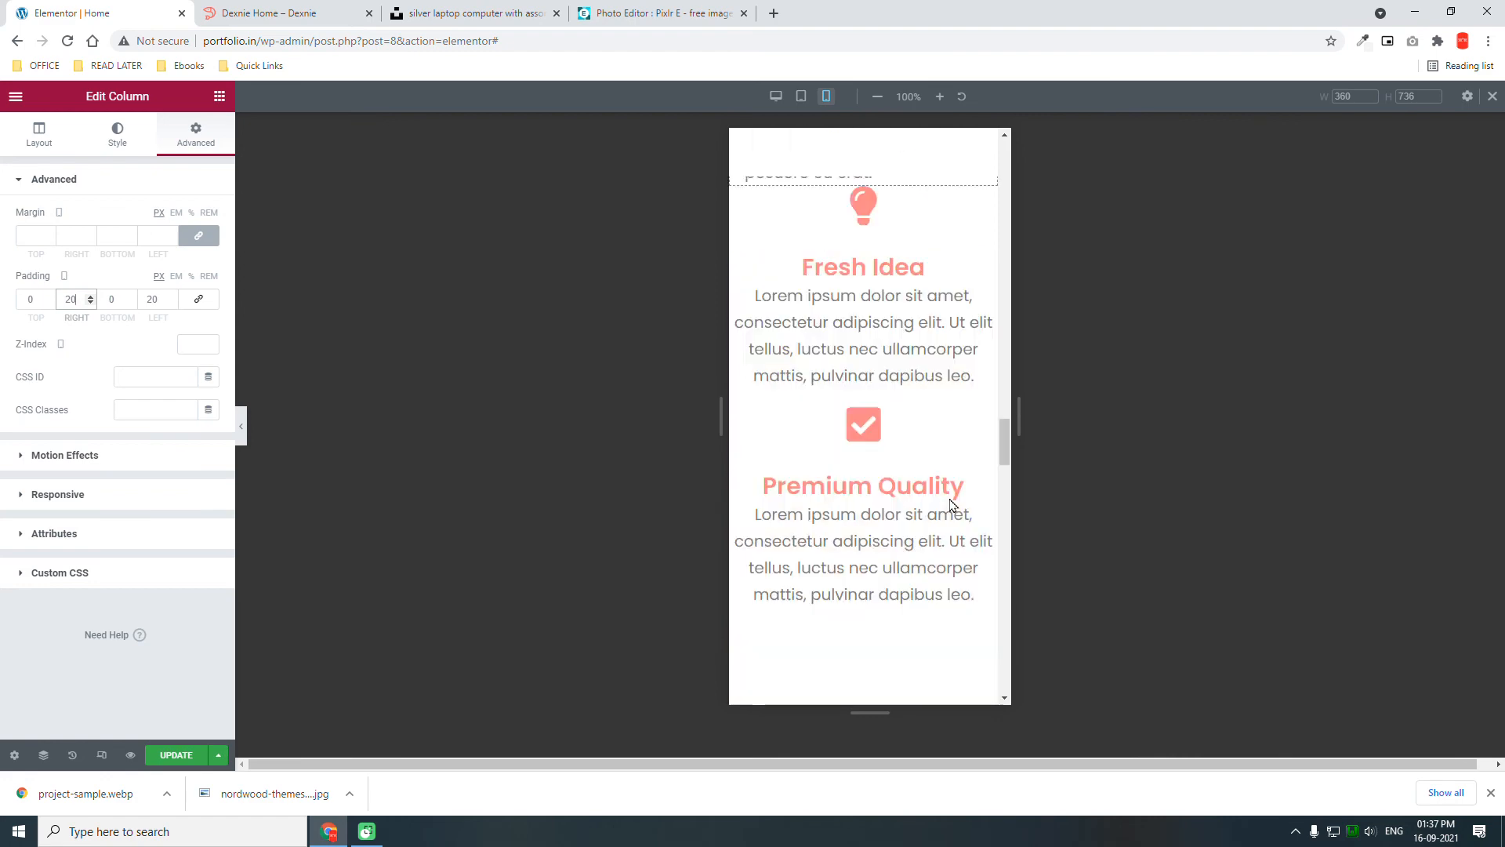
pyautogui.scroll(6, 951, 506)
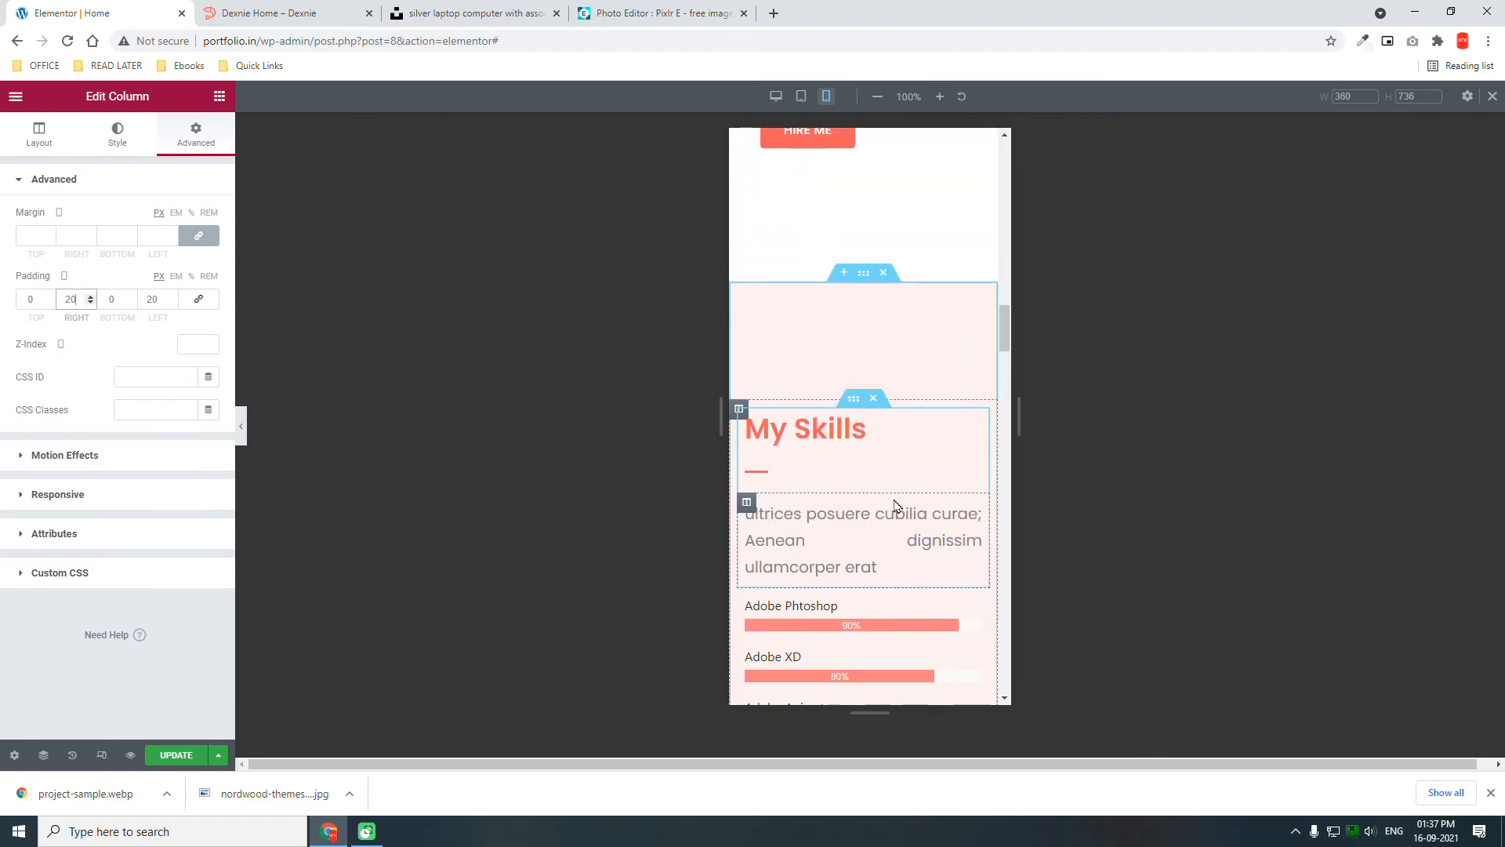
pyautogui.scroll(-15, 886, 505)
pyautogui.scroll(2, 886, 506)
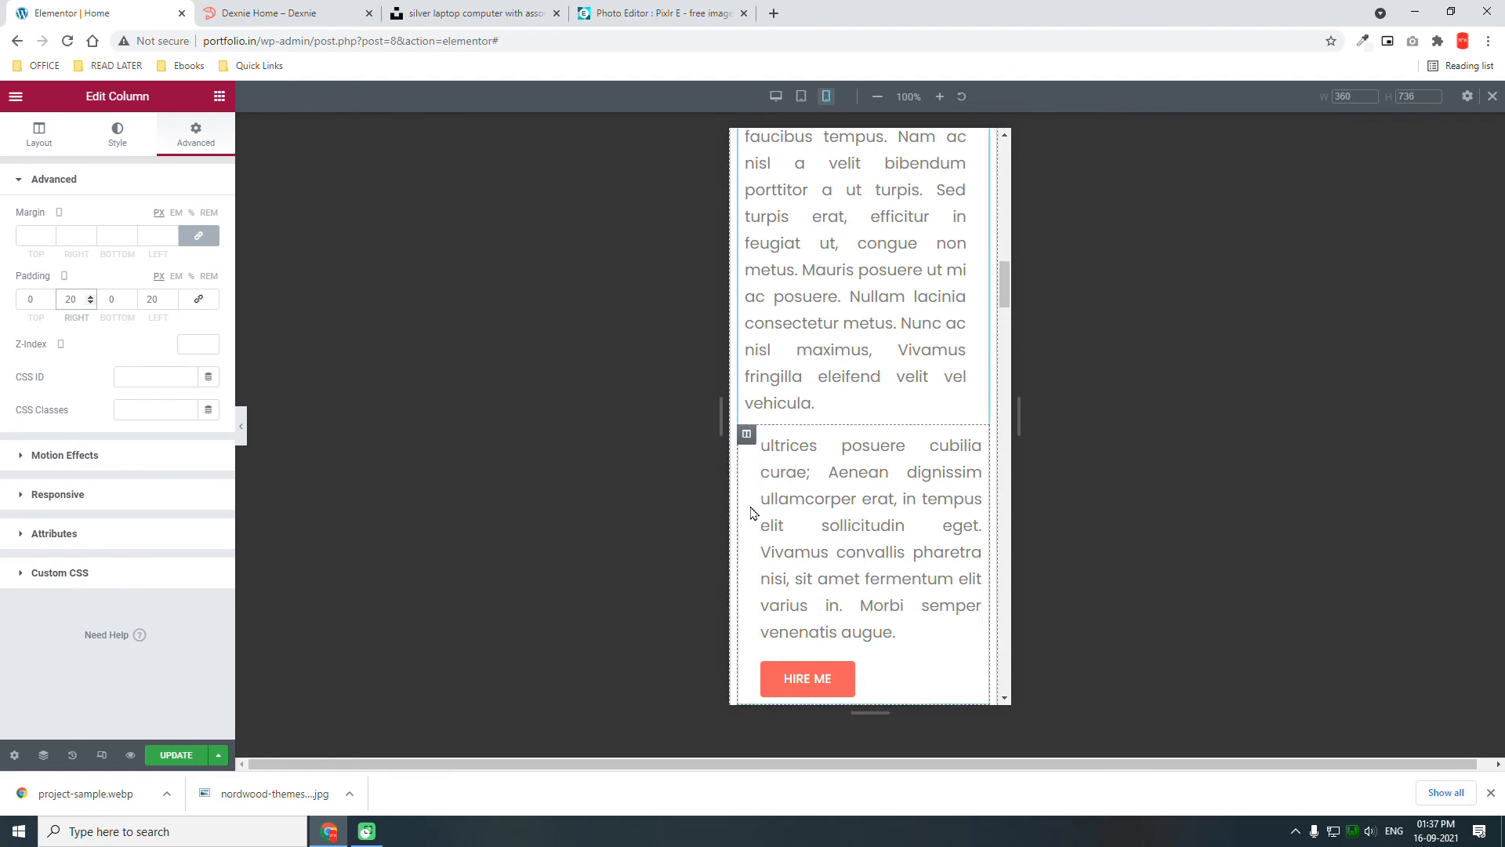
# - Set all mobile margins to 0 for the About Me inner column containing the second paragraph and the Hire Me button
pyautogui.click(747, 432)
pyautogui.click(193, 153)
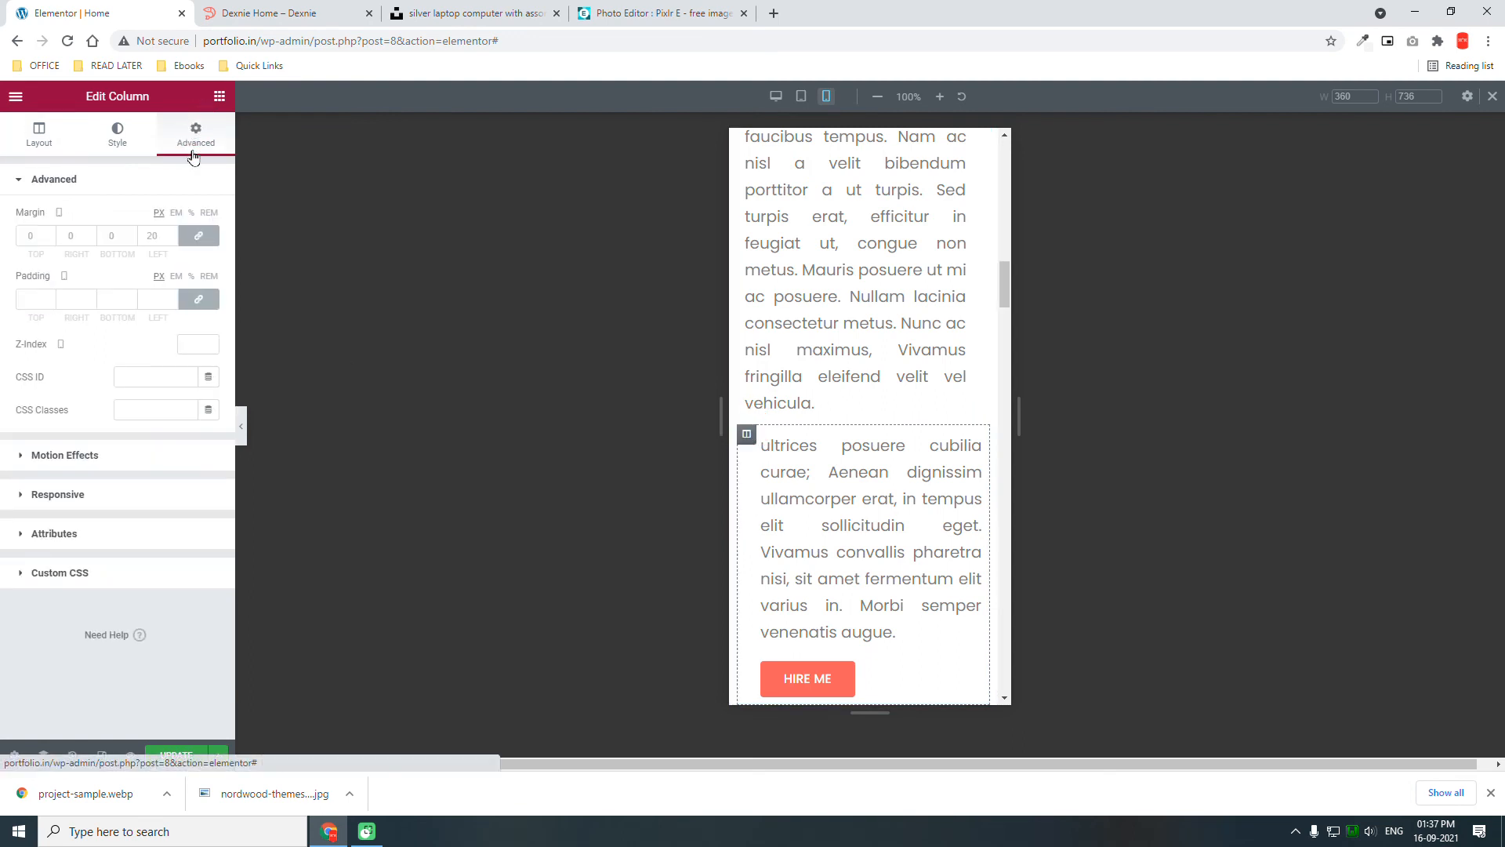
pyautogui.click(191, 237)
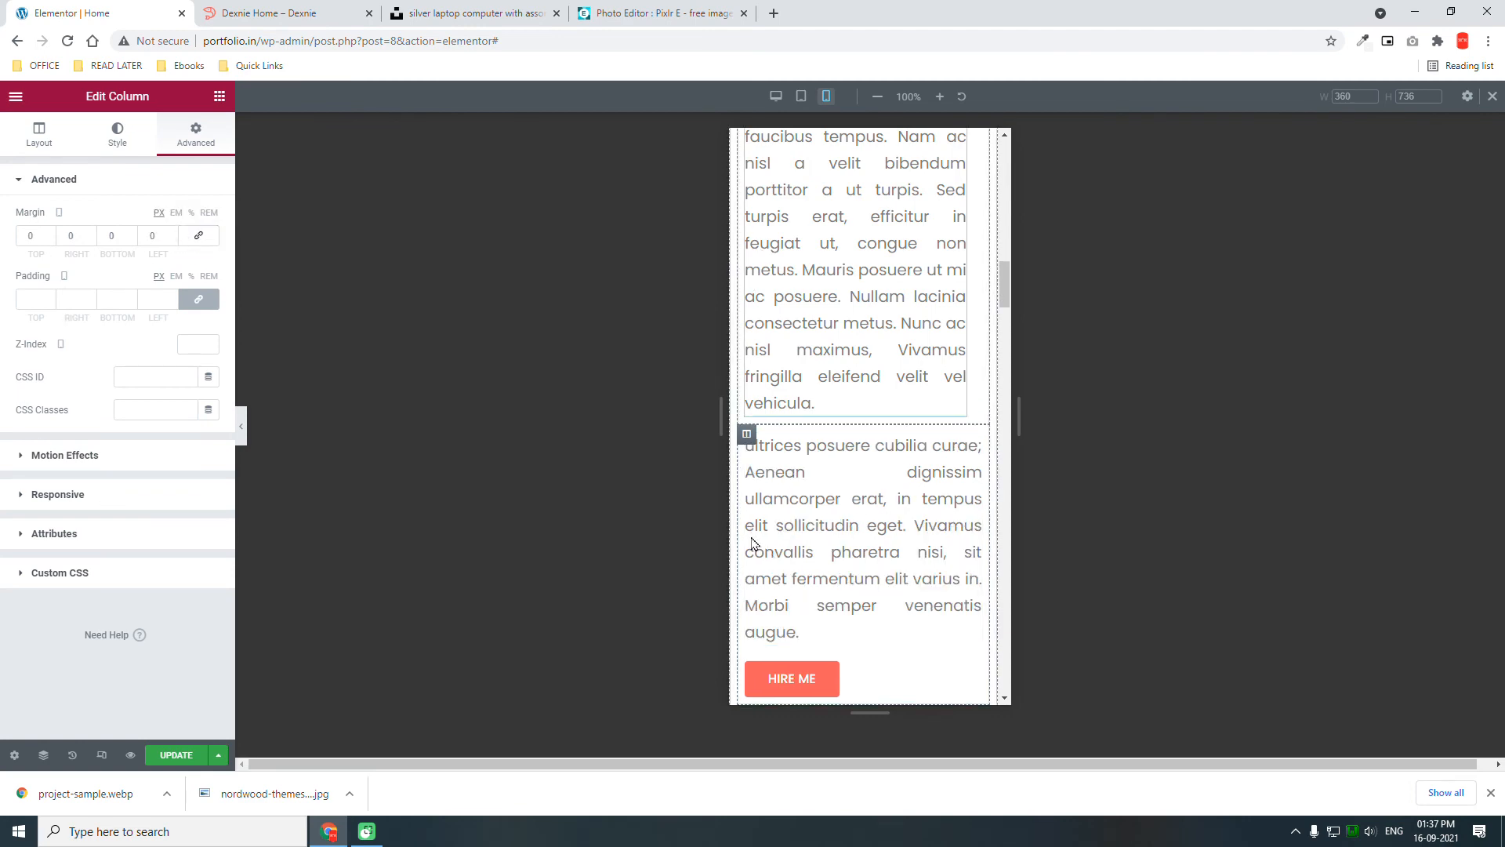
pyautogui.scroll(7, 806, 492)
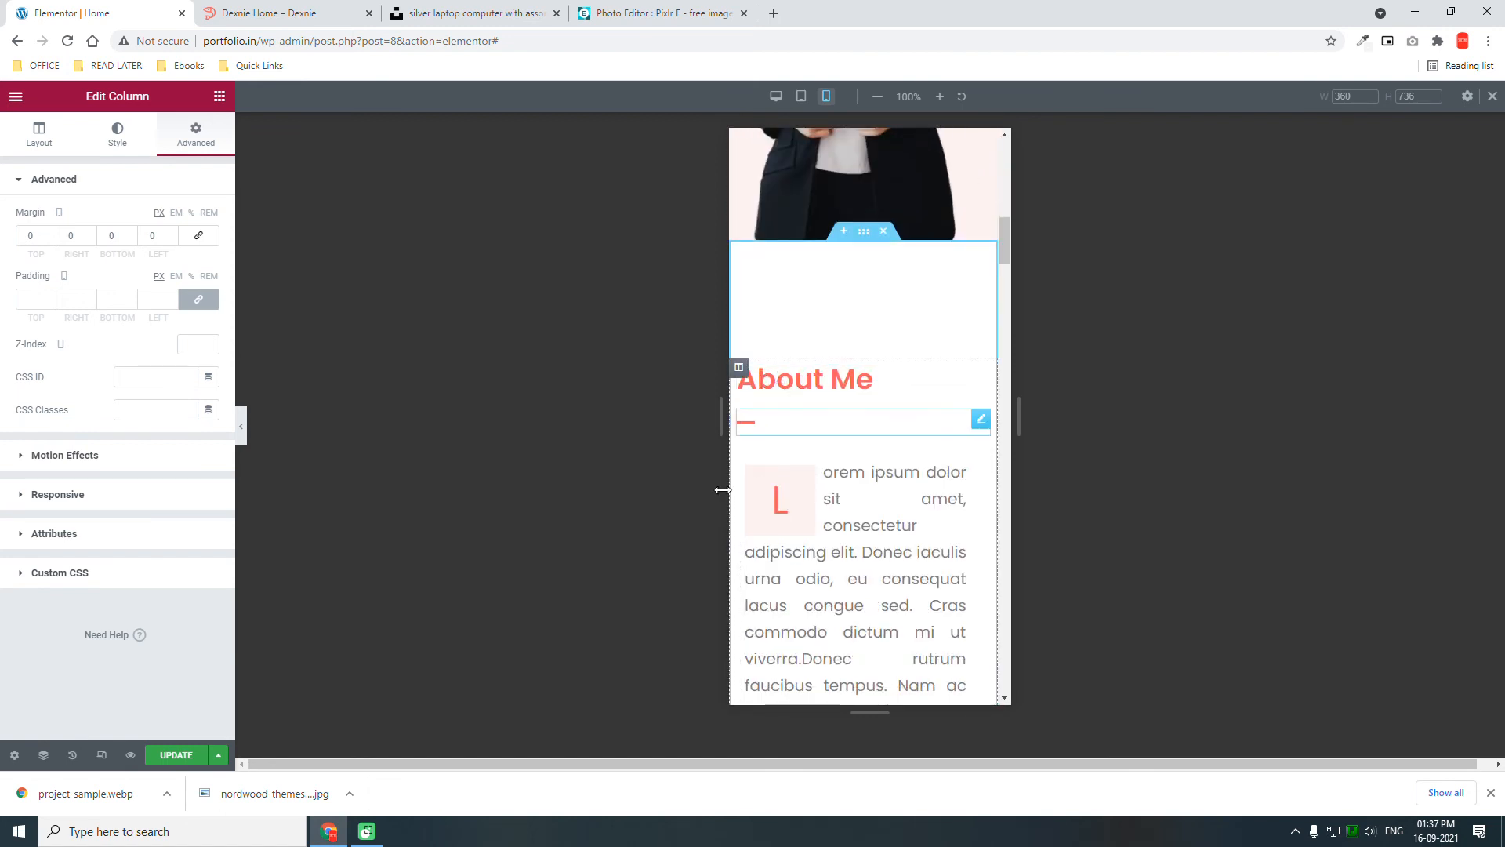
# - Set the left mobile padding of the About Me heading to 15 px, with 0 on the other sides
pyautogui.scroll(6, 772, 478)
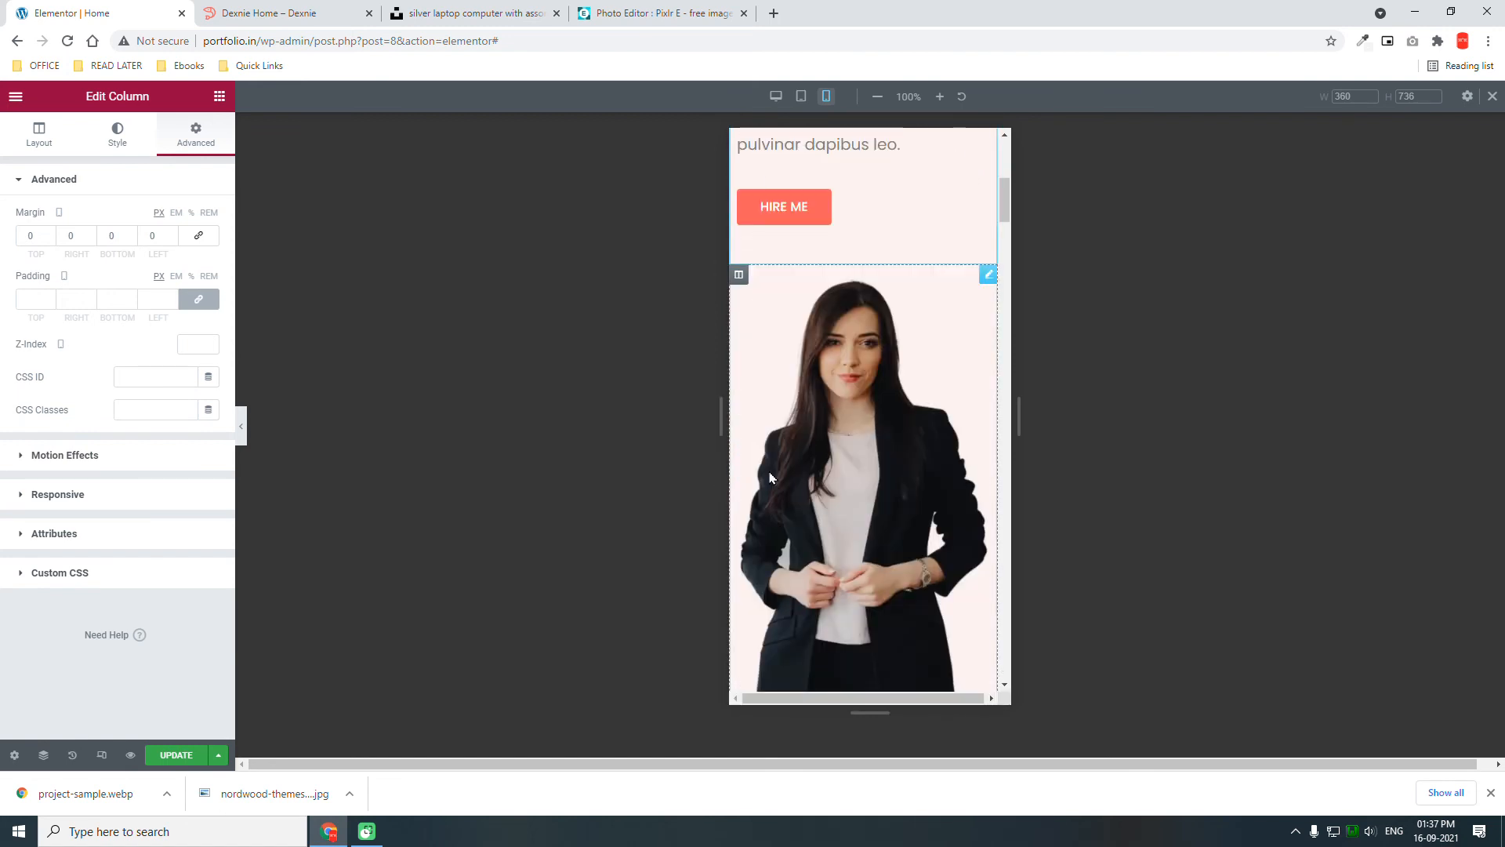
pyautogui.scroll(4, 772, 477)
pyautogui.scroll(3, 772, 478)
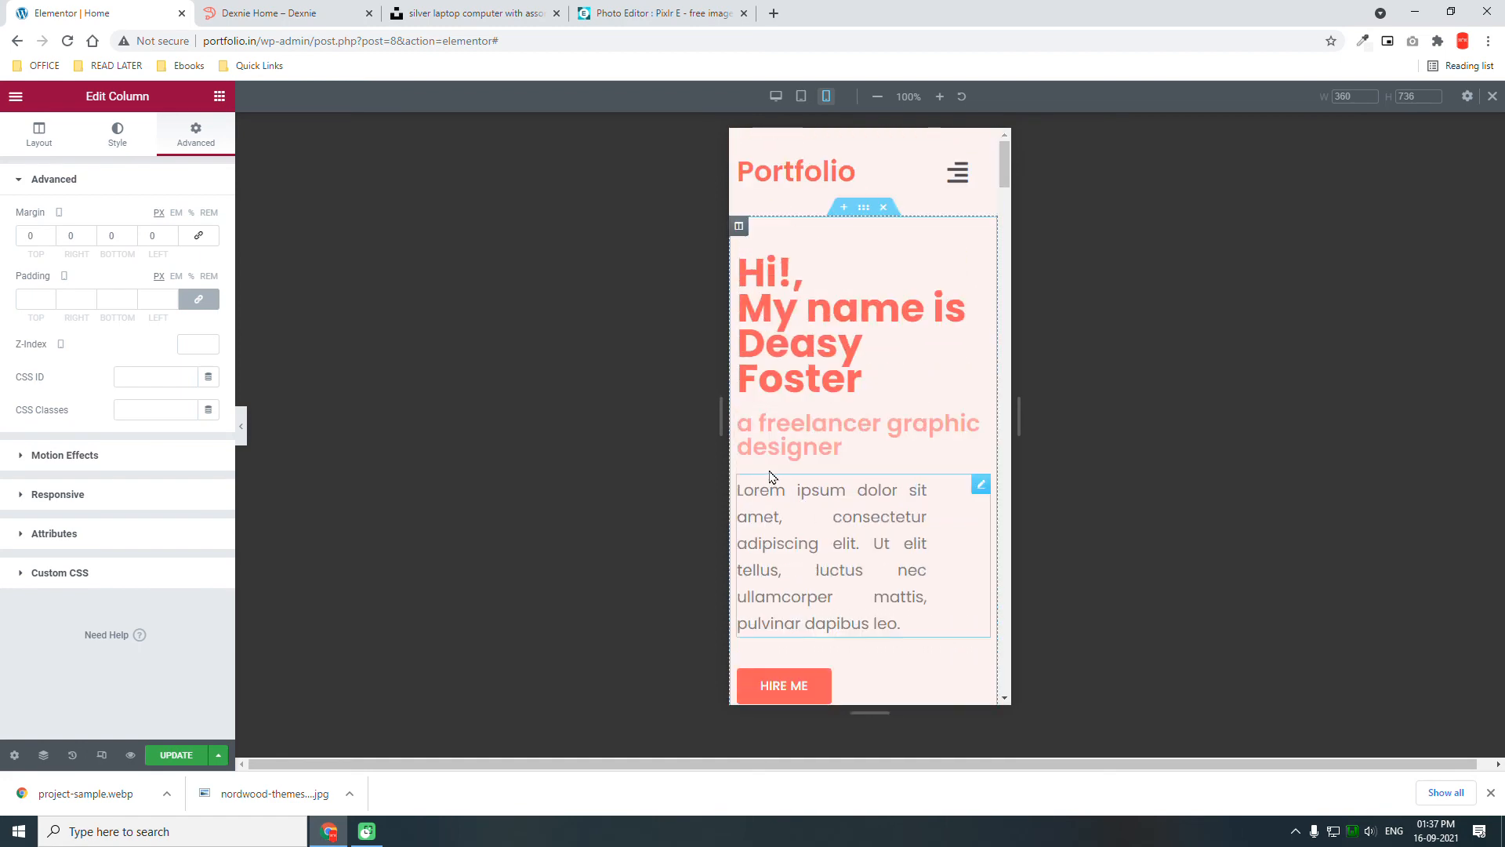
pyautogui.scroll(-10, 925, 285)
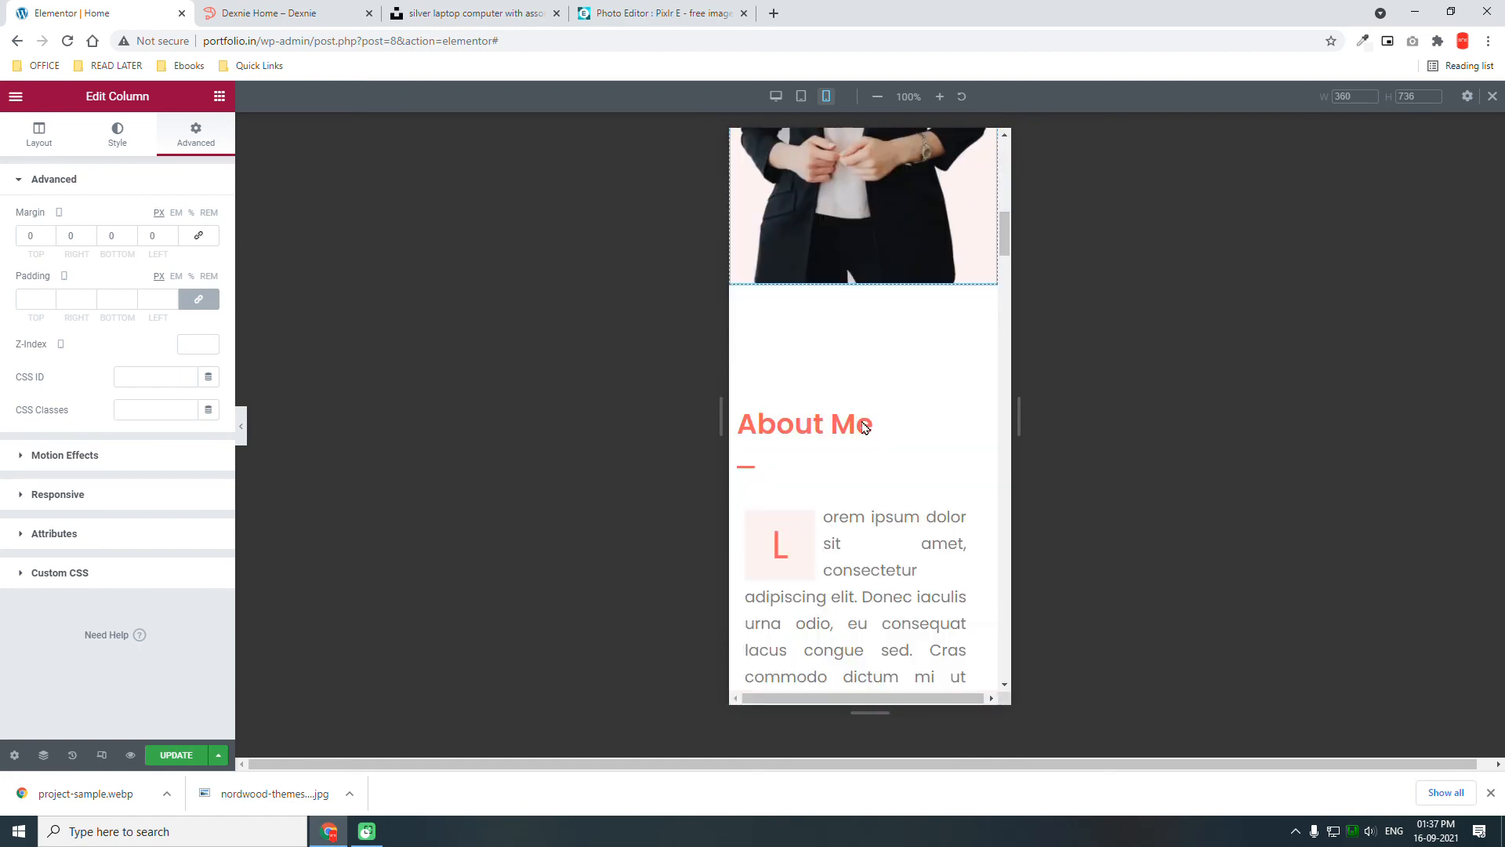
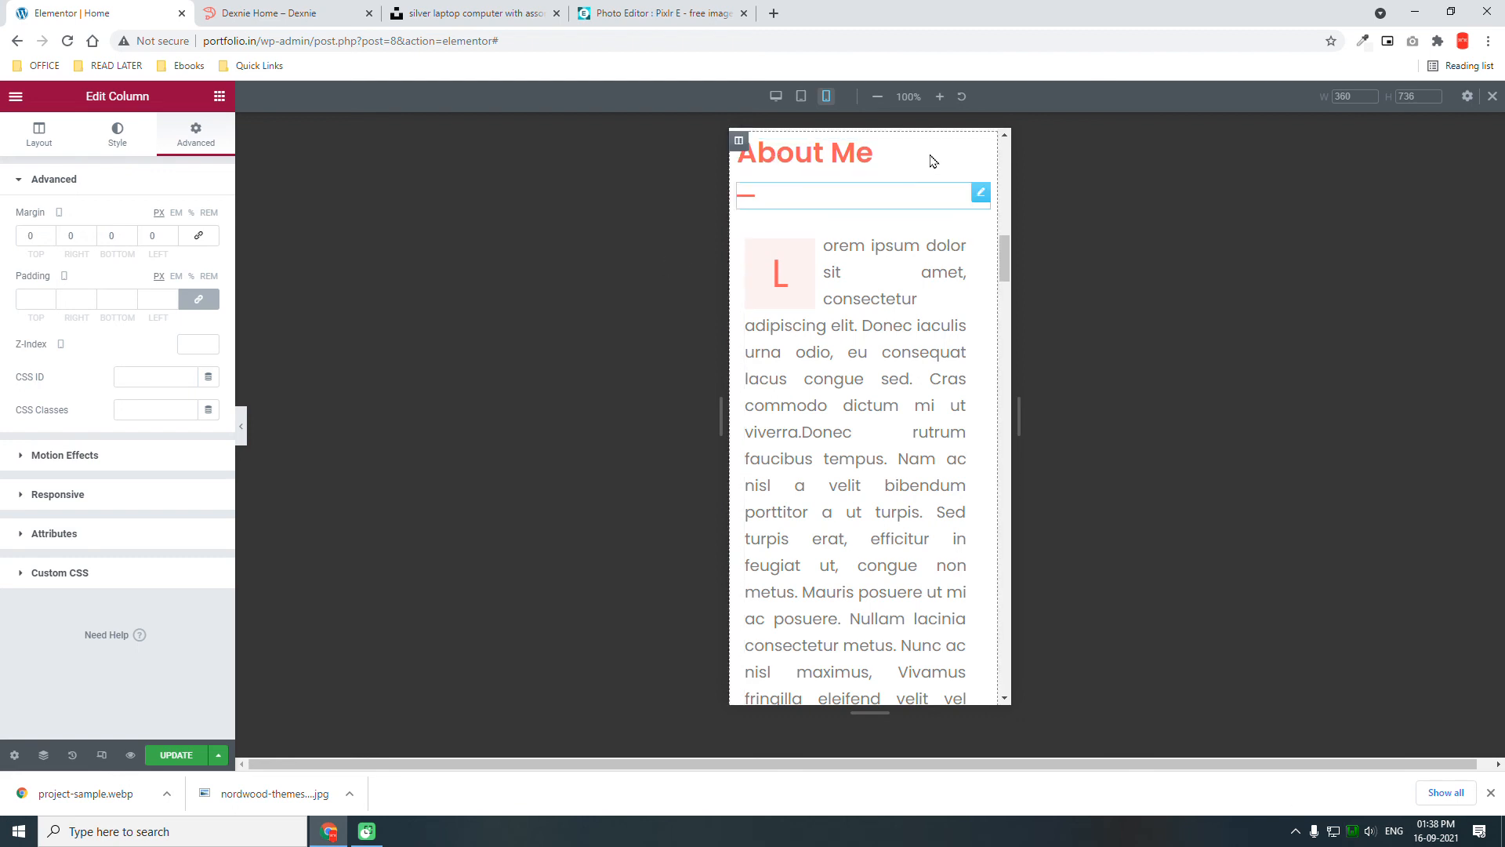
pyautogui.click(982, 149)
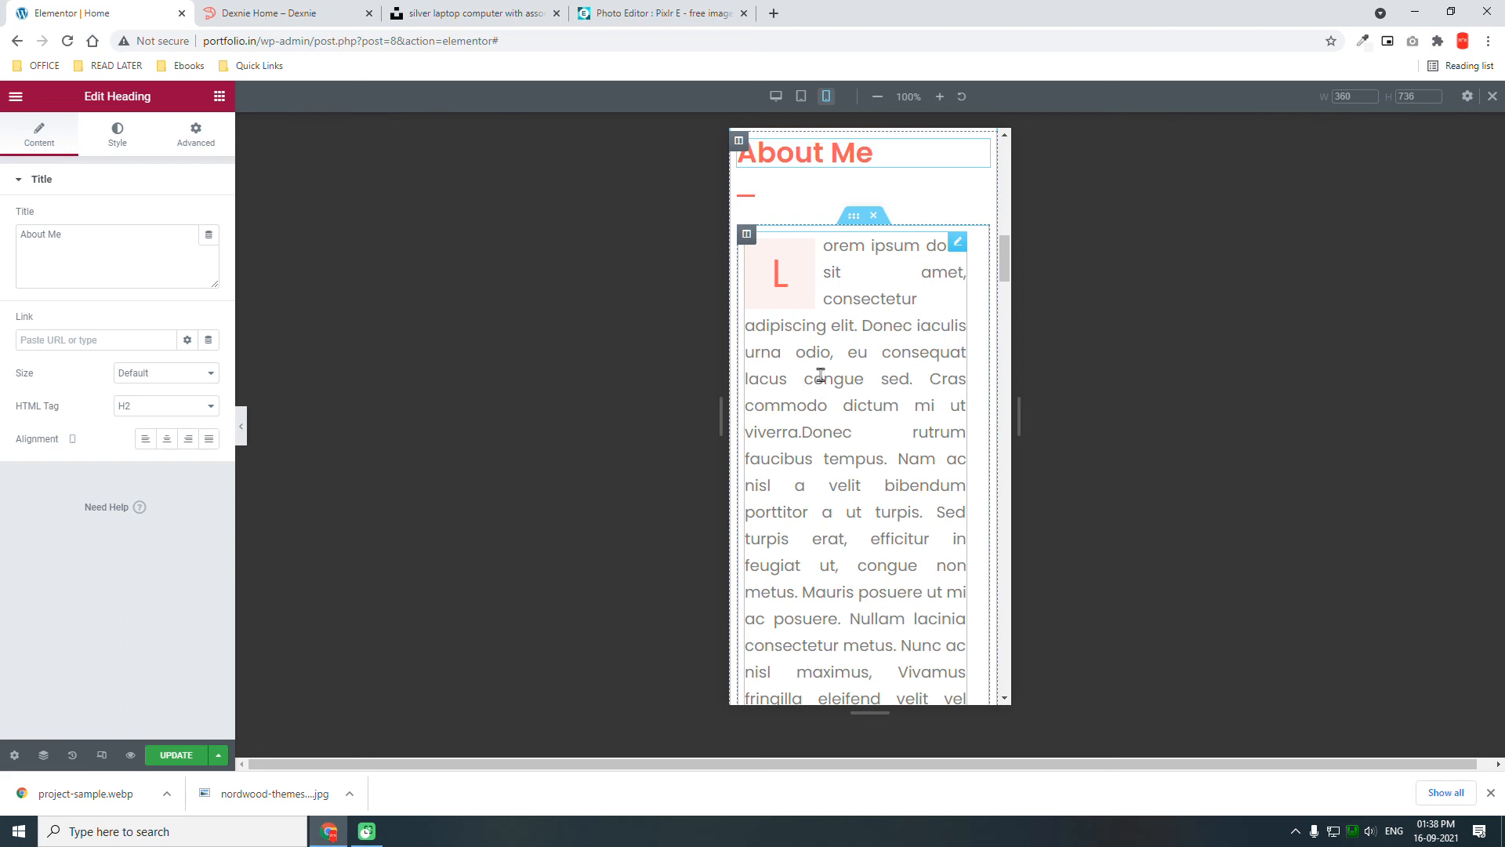
pyautogui.click(196, 137)
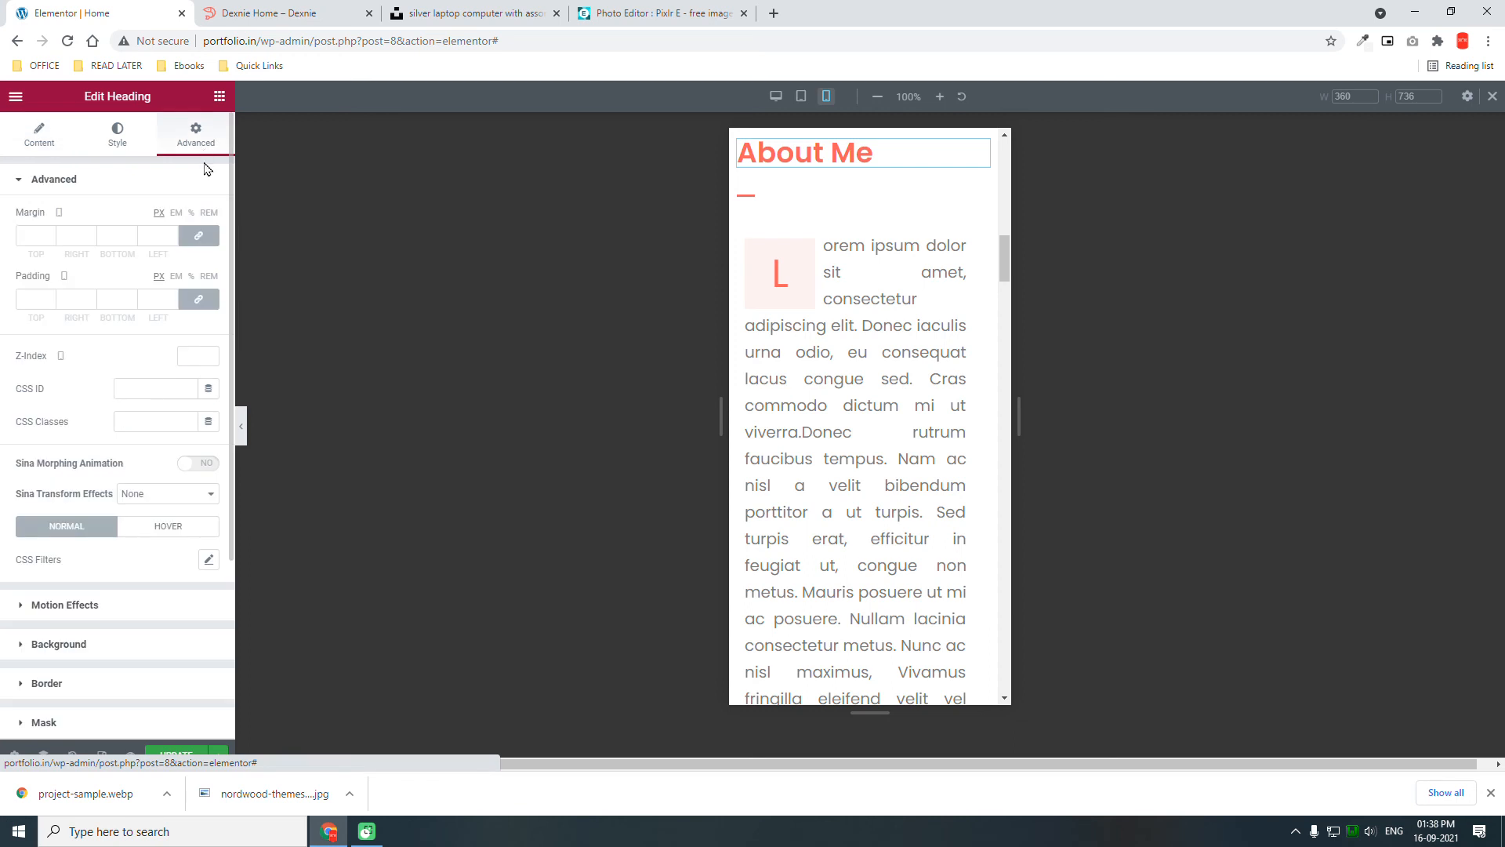
pyautogui.click(143, 300)
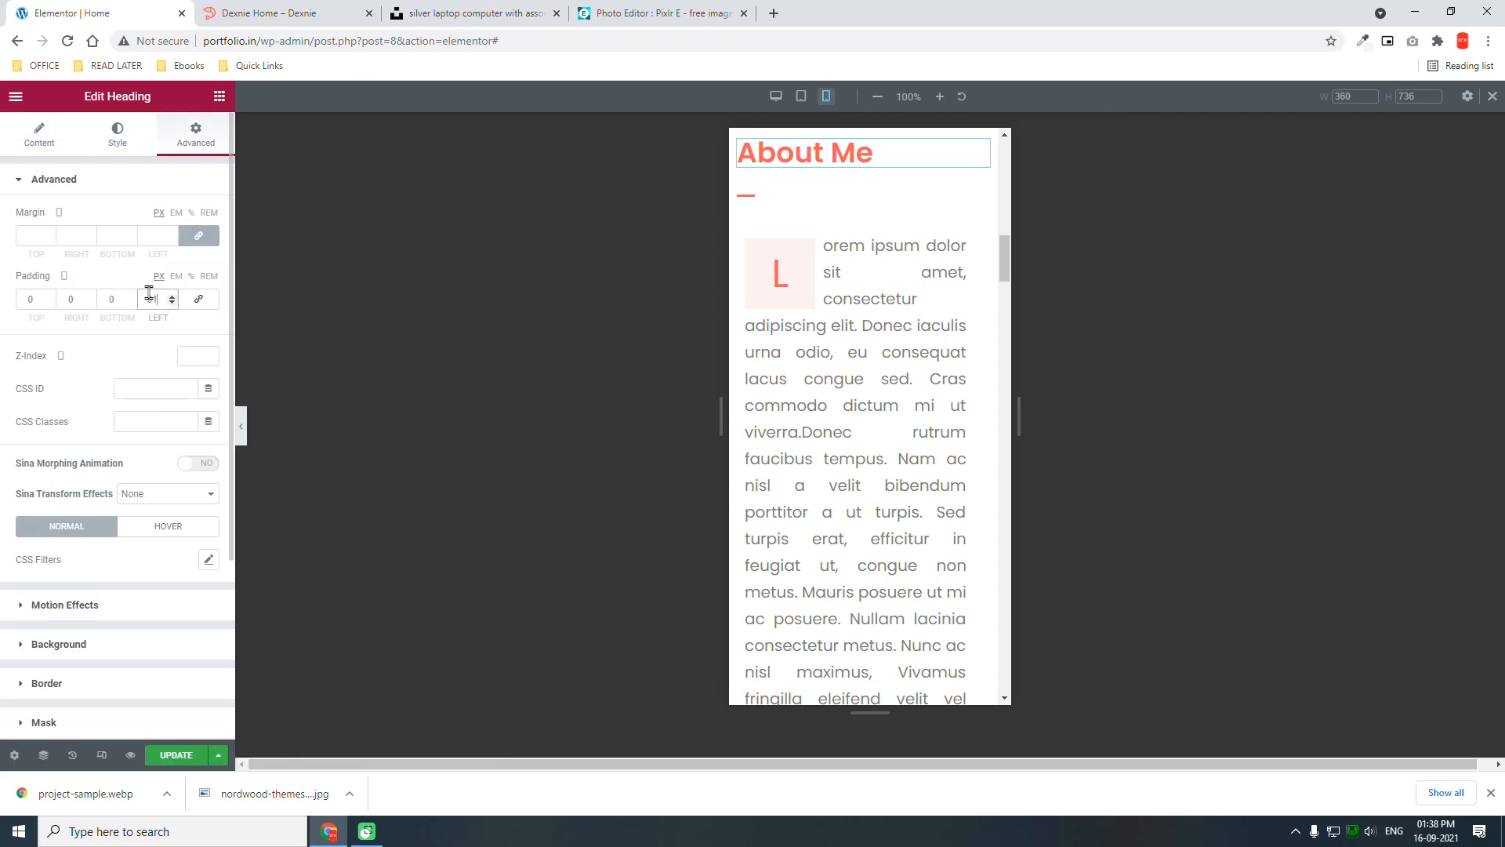
pyautogui.write('15')
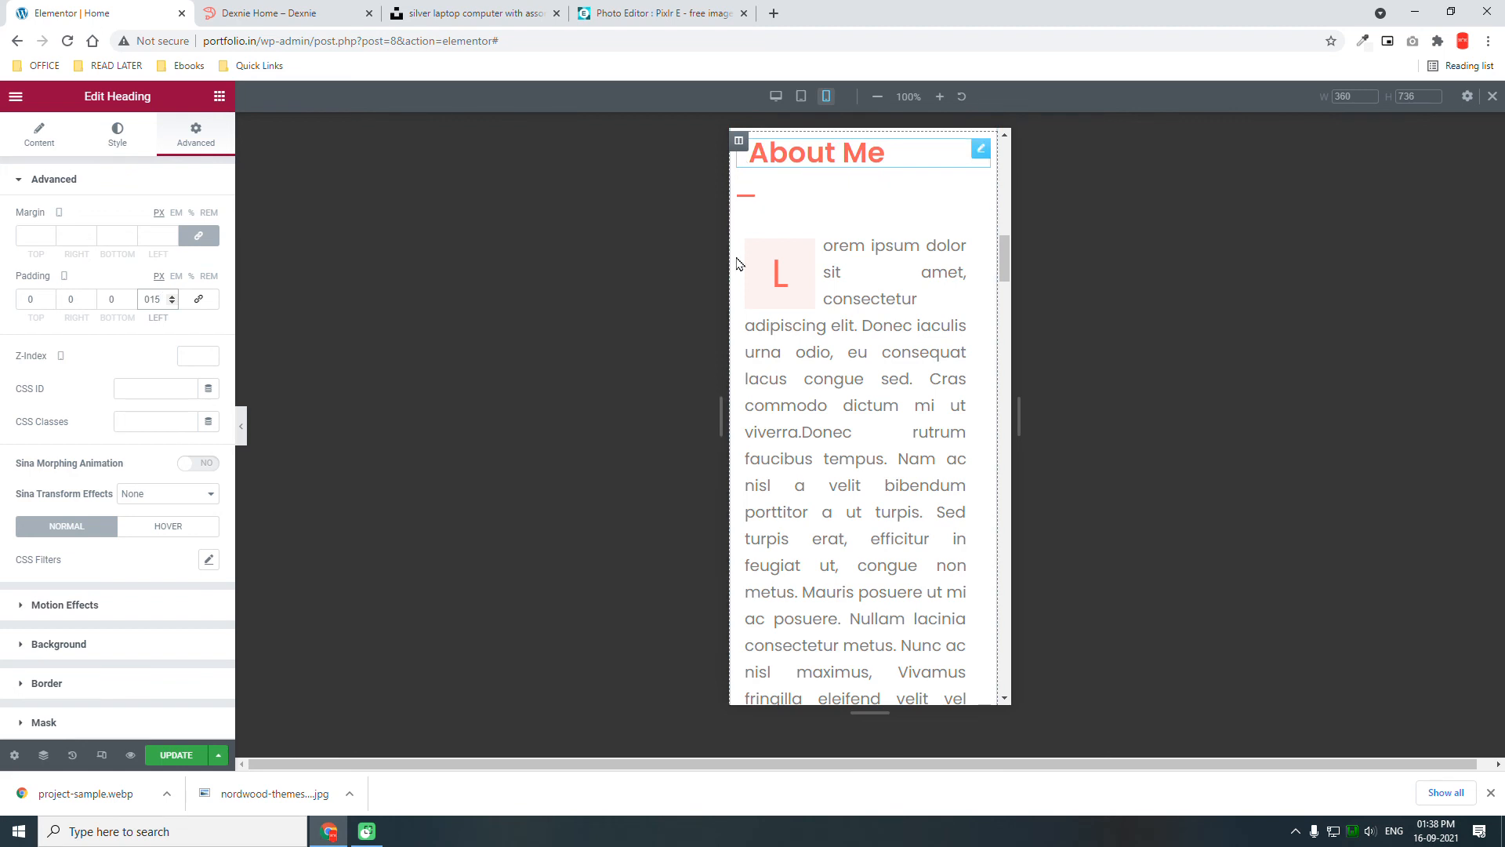
pyautogui.moveTo(748, 196); pyautogui.dragTo(810, 189)
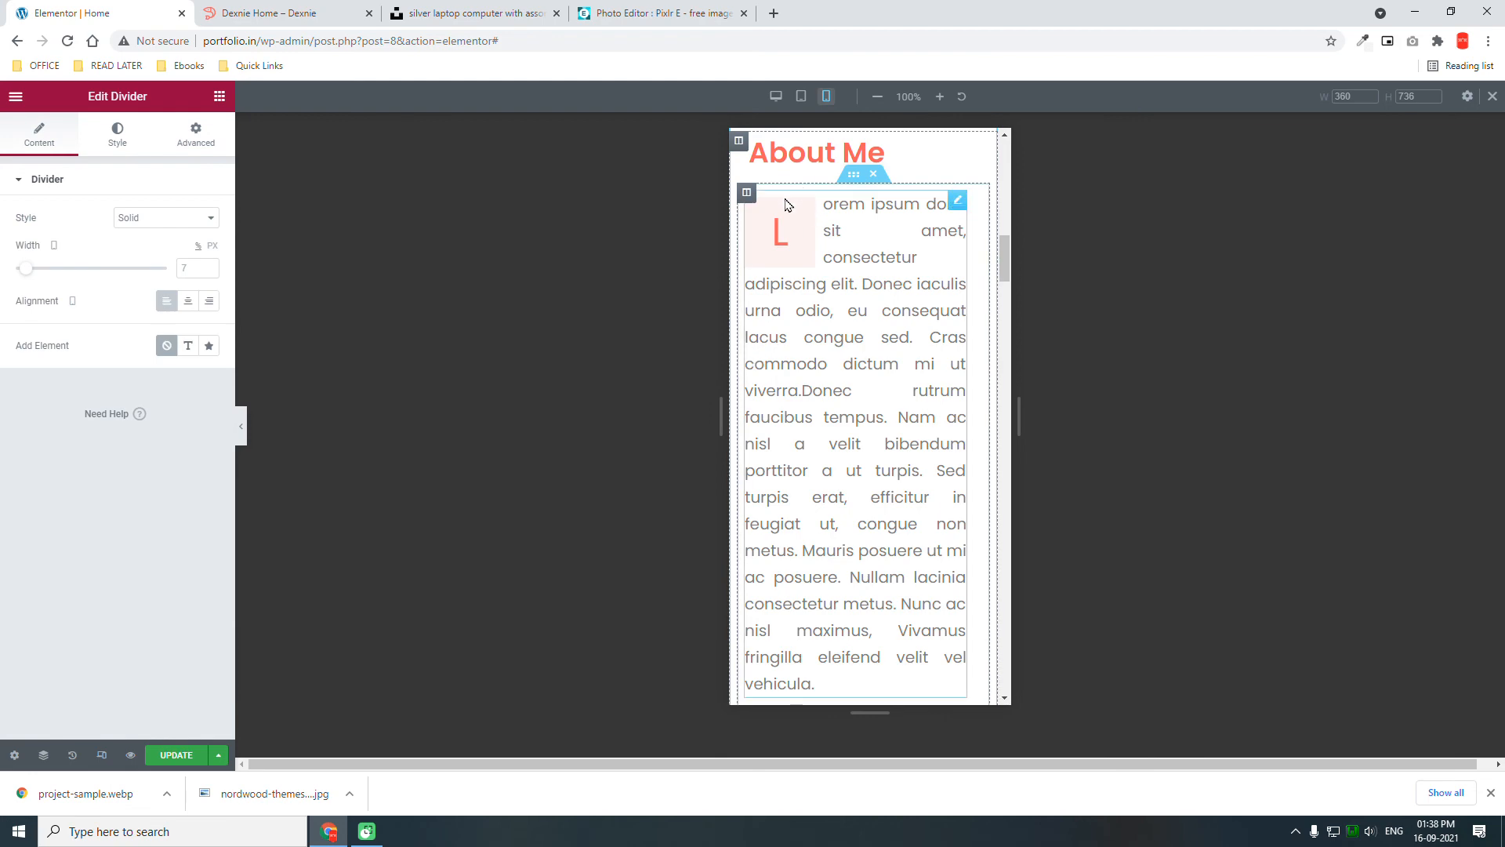
pyautogui.scroll(-5, 844, 292)
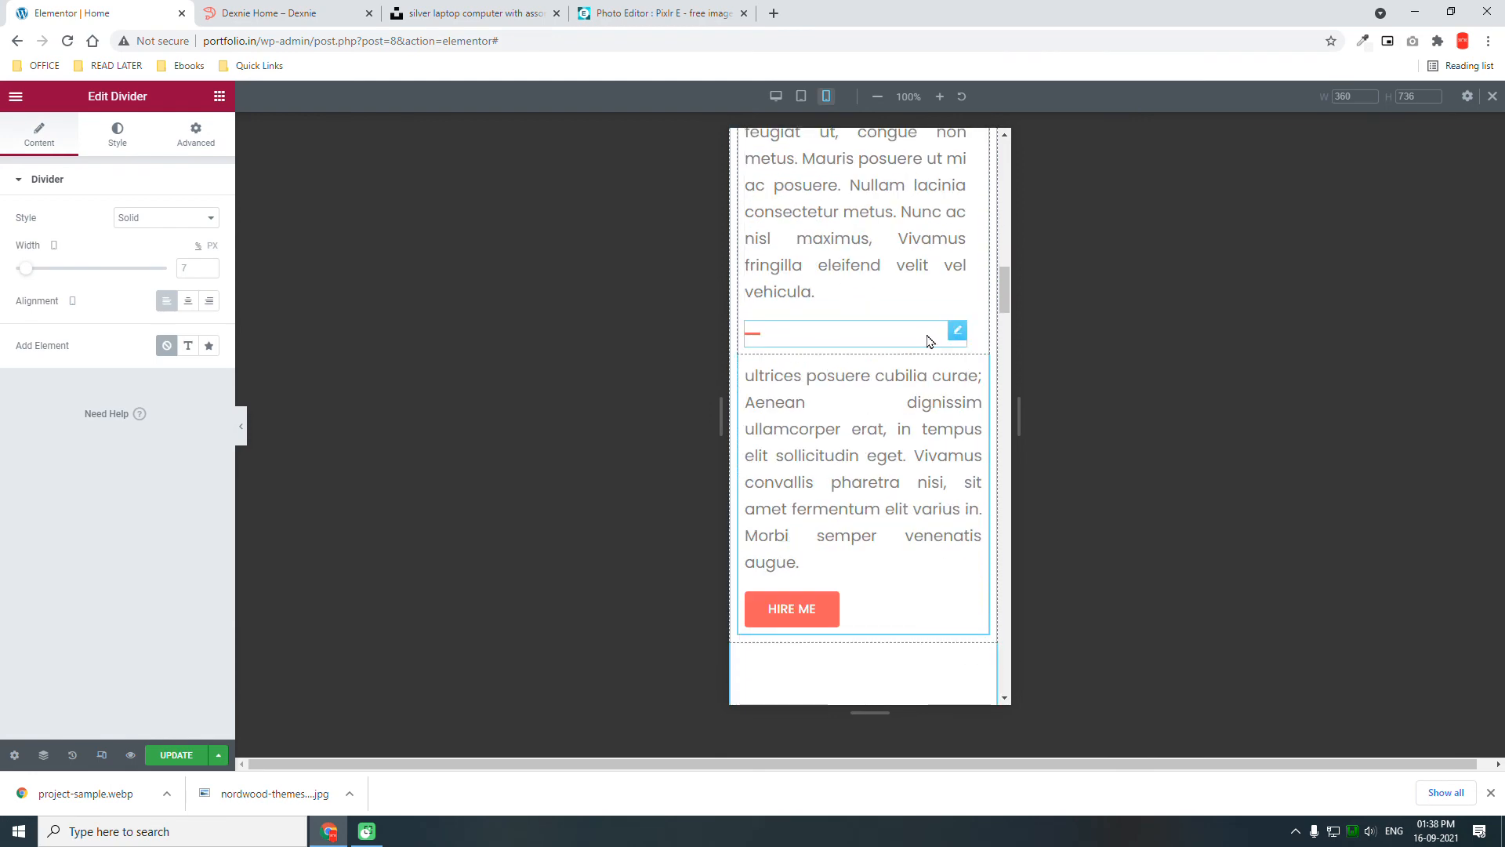
pyautogui.moveTo(957, 330); pyautogui.dragTo(831, 265)
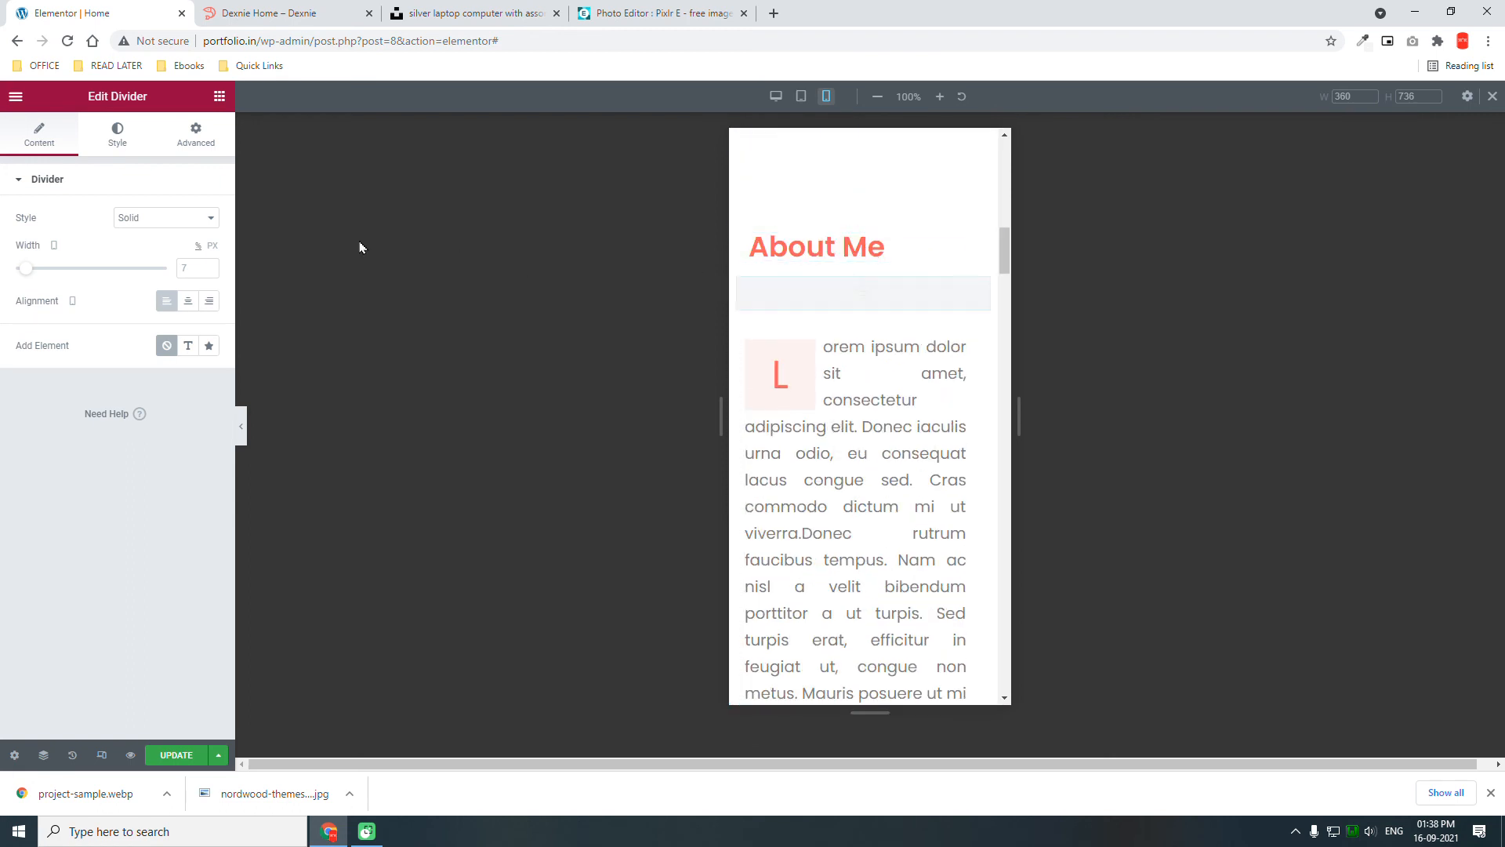
# - Give the divider under About Me a mobile left padding of 10 px with 0 elsewhere, and set the heading's left padding to 10 px
pyautogui.click(196, 135)
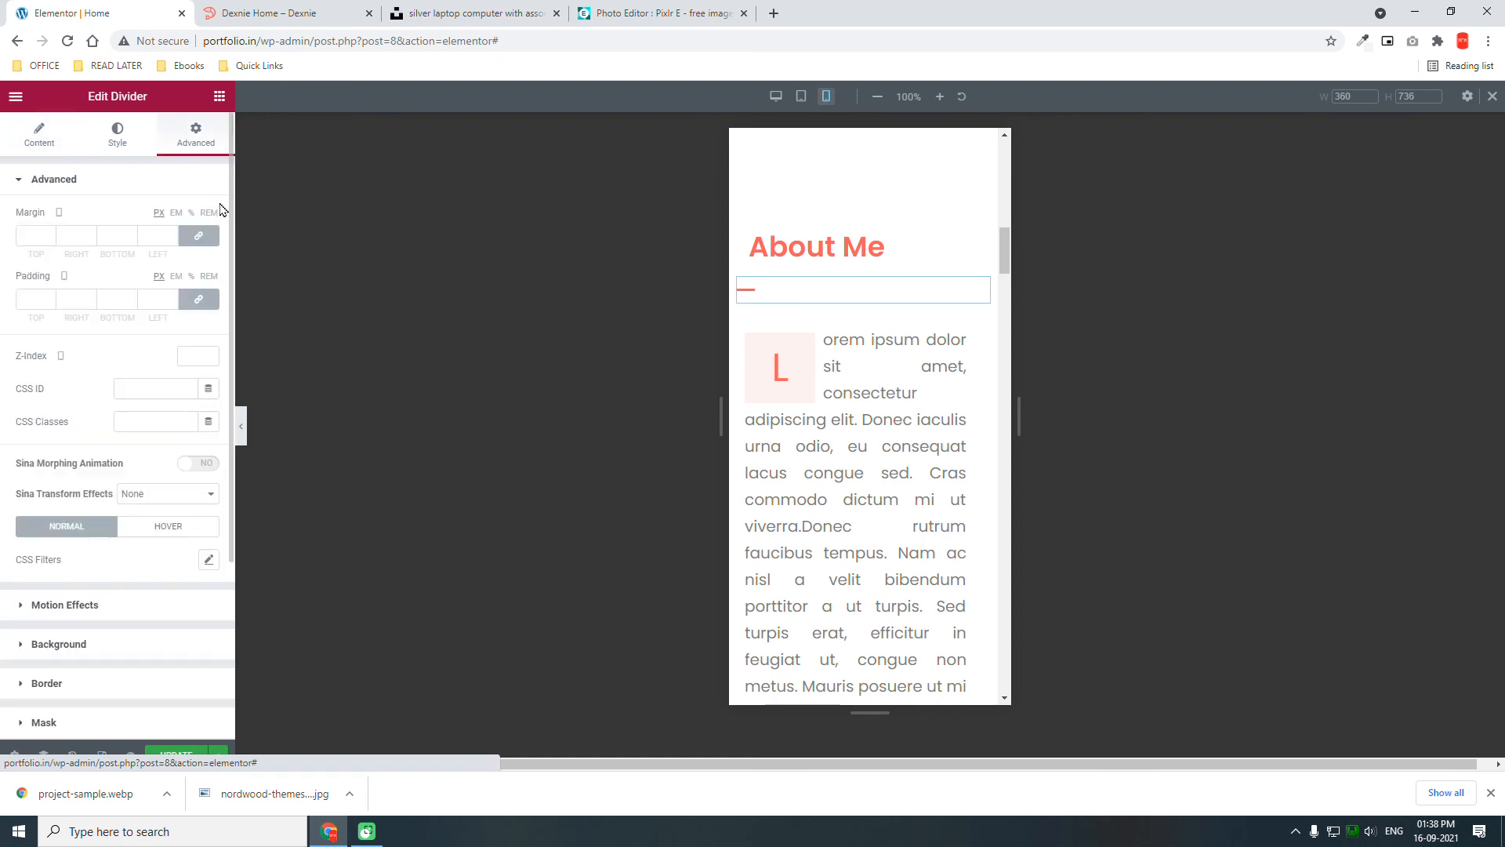
pyautogui.click(199, 298)
pyautogui.doubleClick(162, 302)
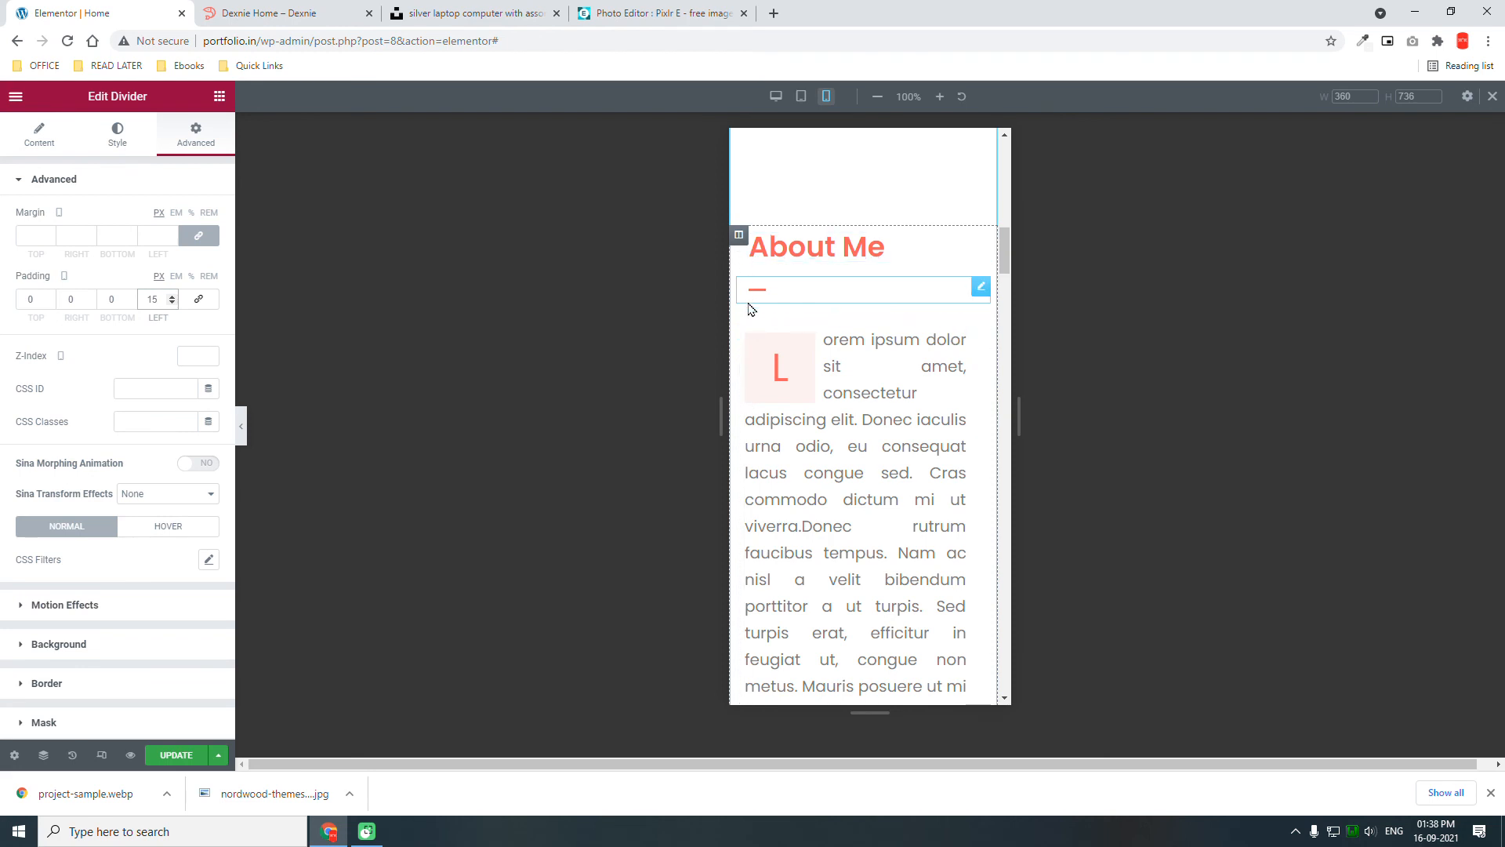
pyautogui.doubleClick(162, 298)
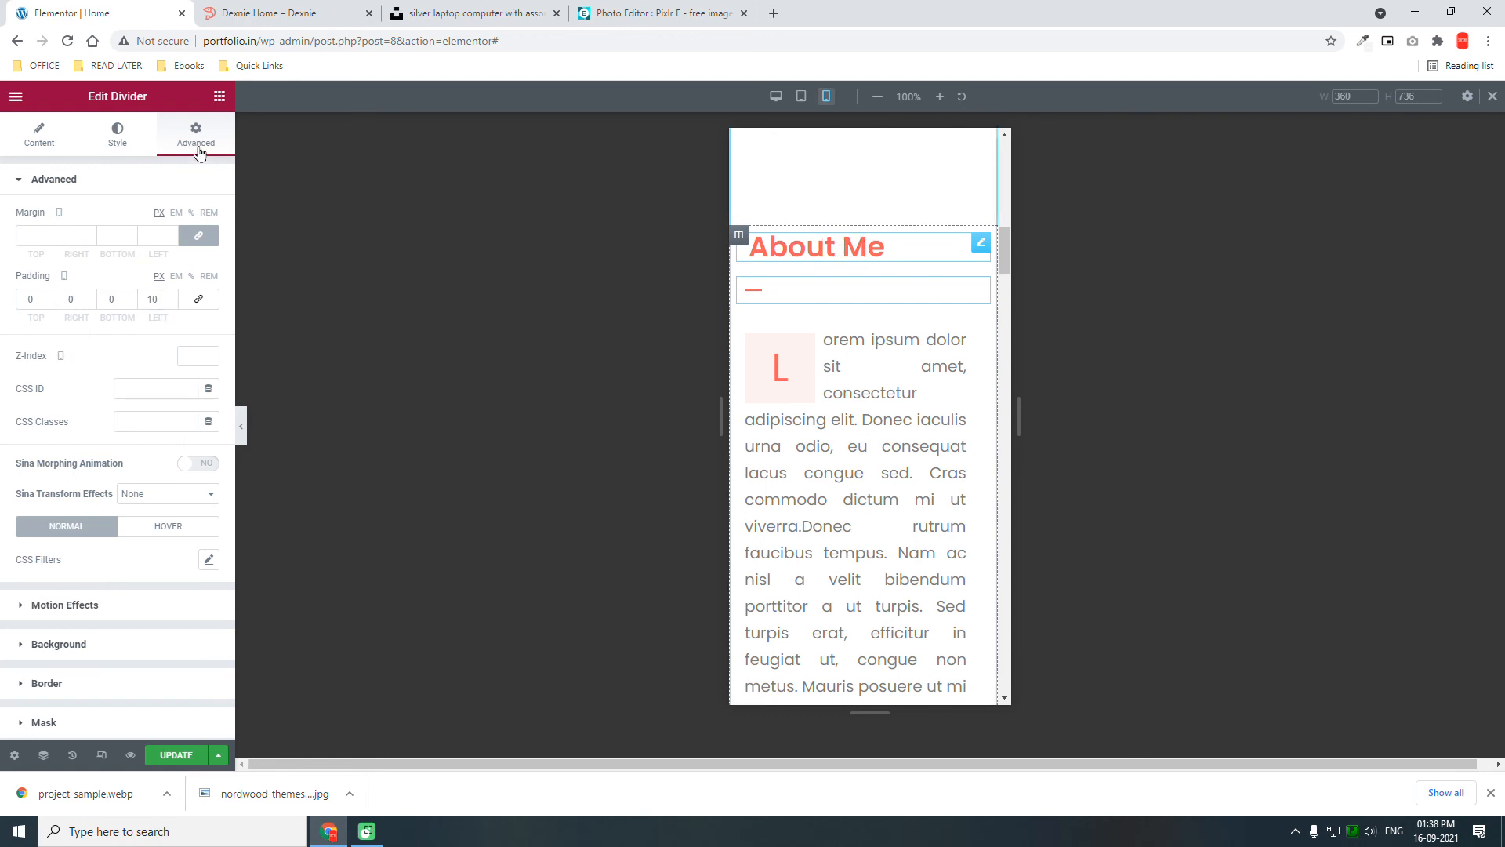
pyautogui.moveTo(162, 301); pyautogui.dragTo(93, 302)
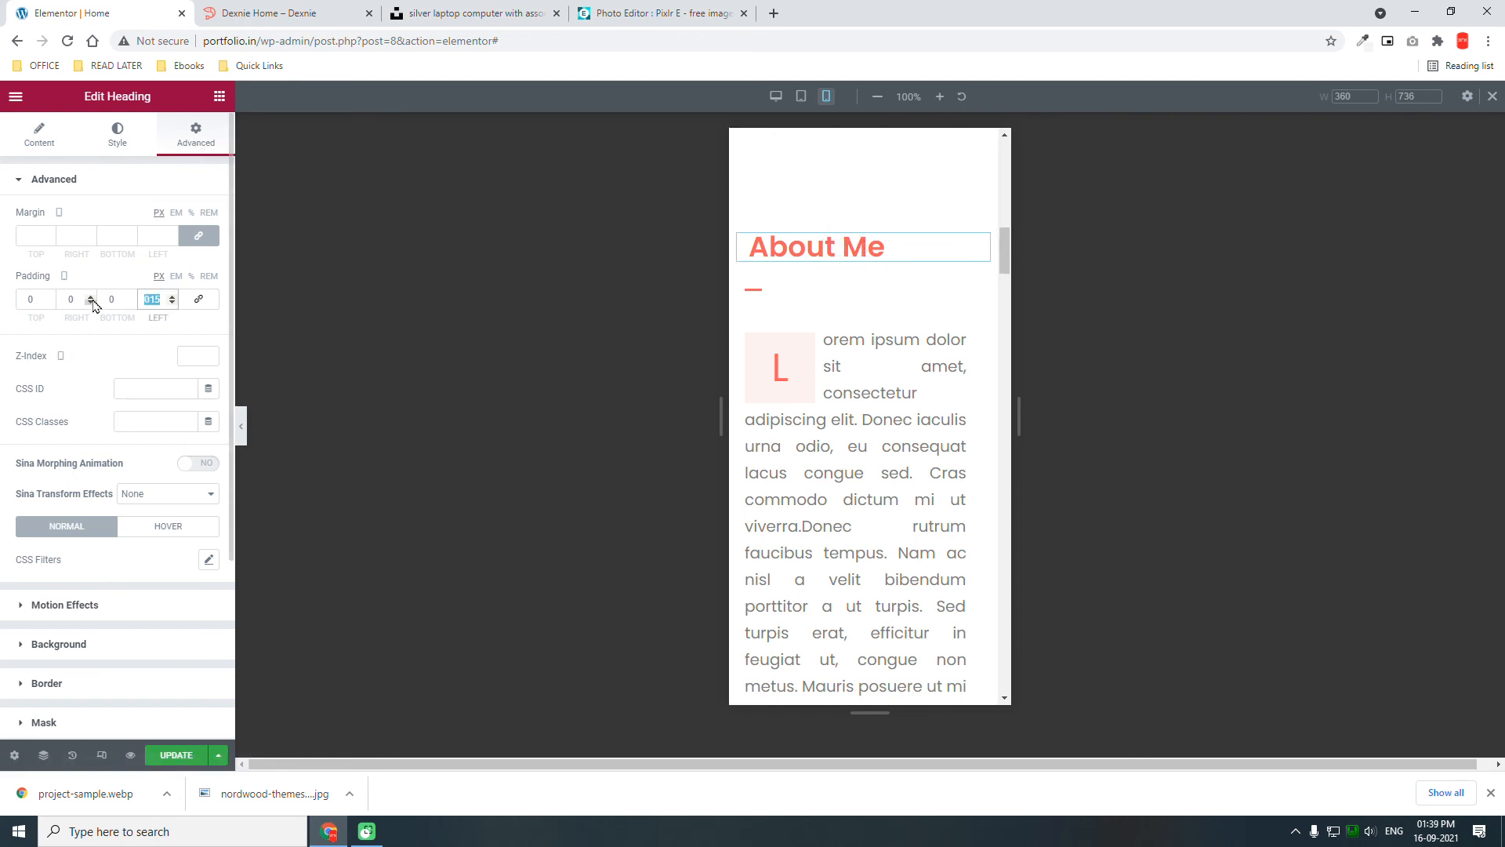
pyautogui.write('10')
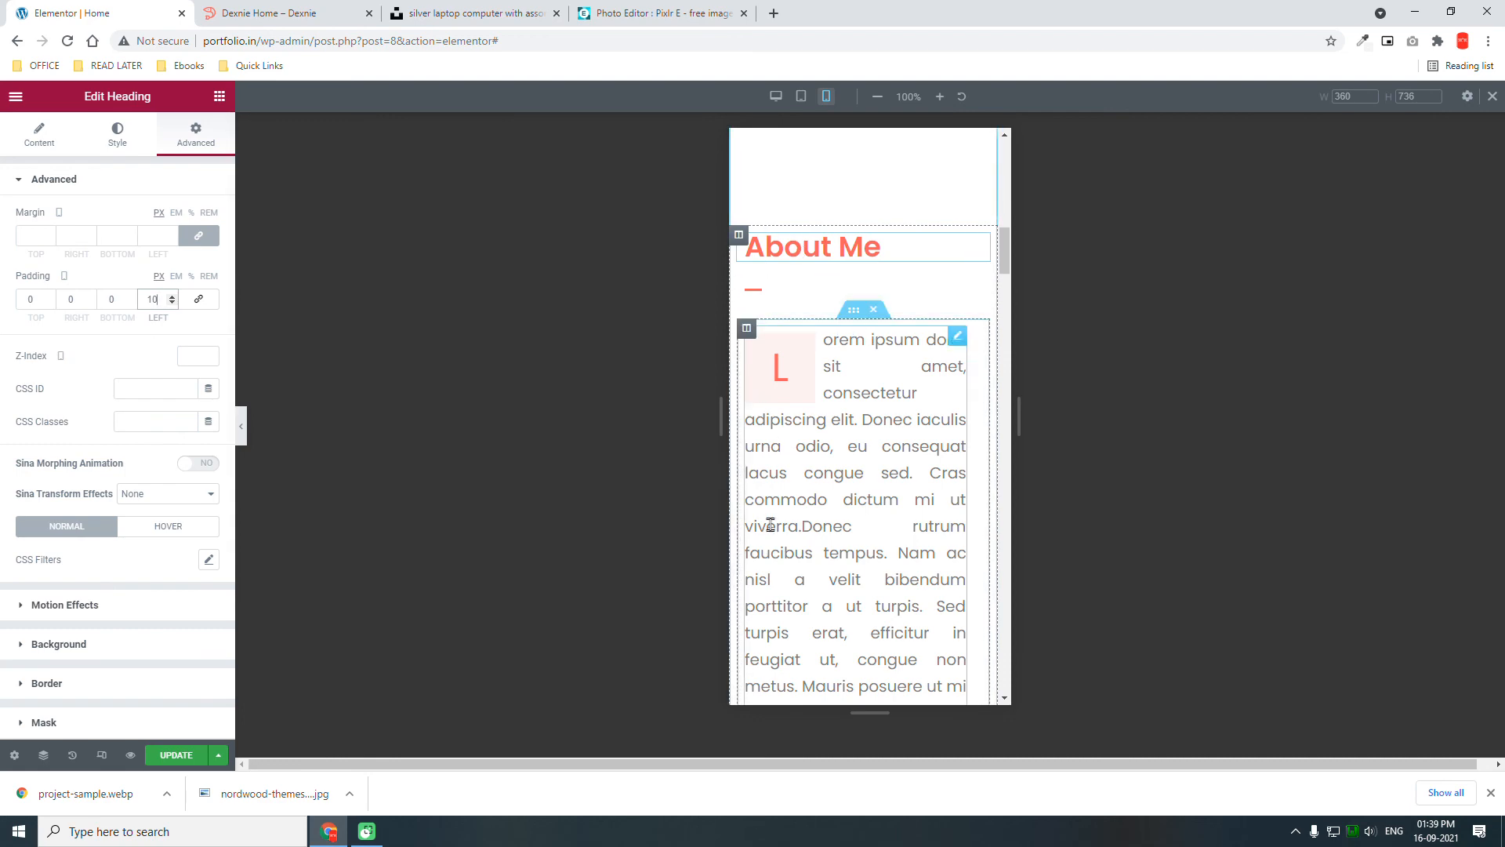
# - Set all mobile margins to 0 for the About Me inner column containing the first paragraph with the drop cap
pyautogui.scroll(-4, 770, 524)
pyautogui.scroll(3, 798, 525)
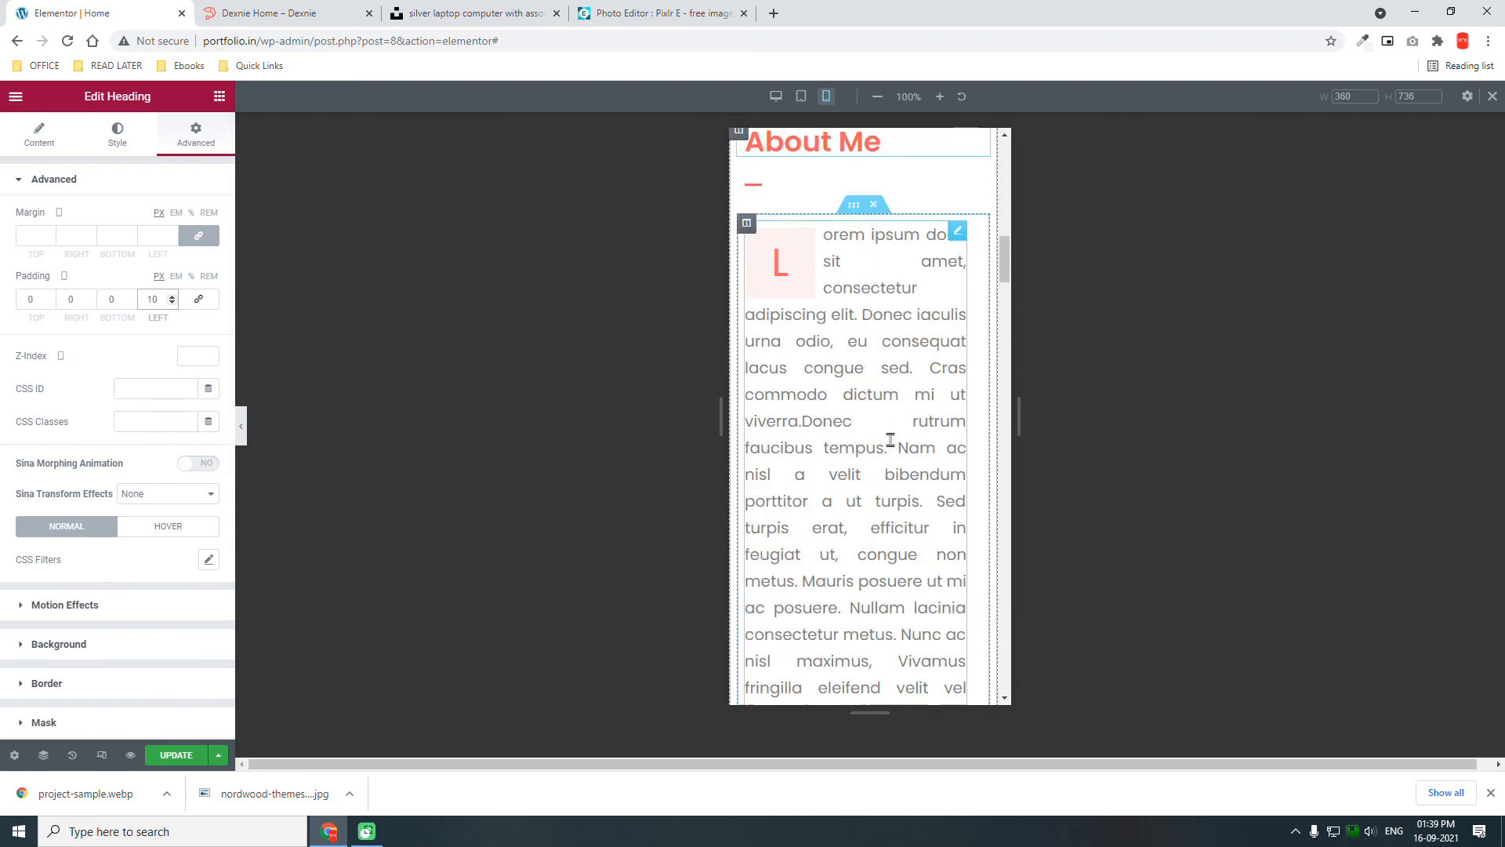
pyautogui.click(747, 252)
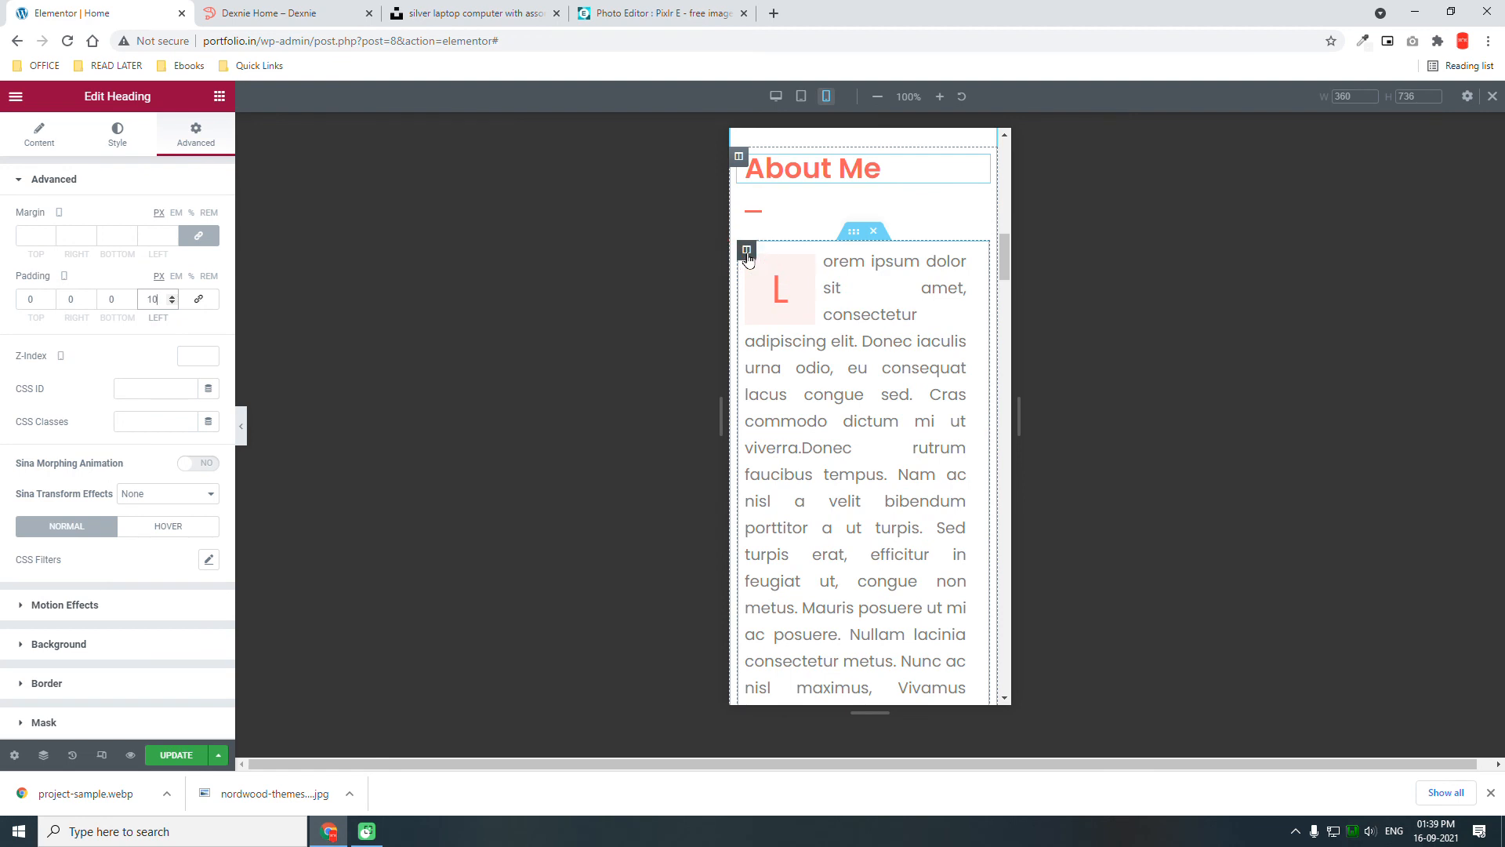
pyautogui.click(201, 152)
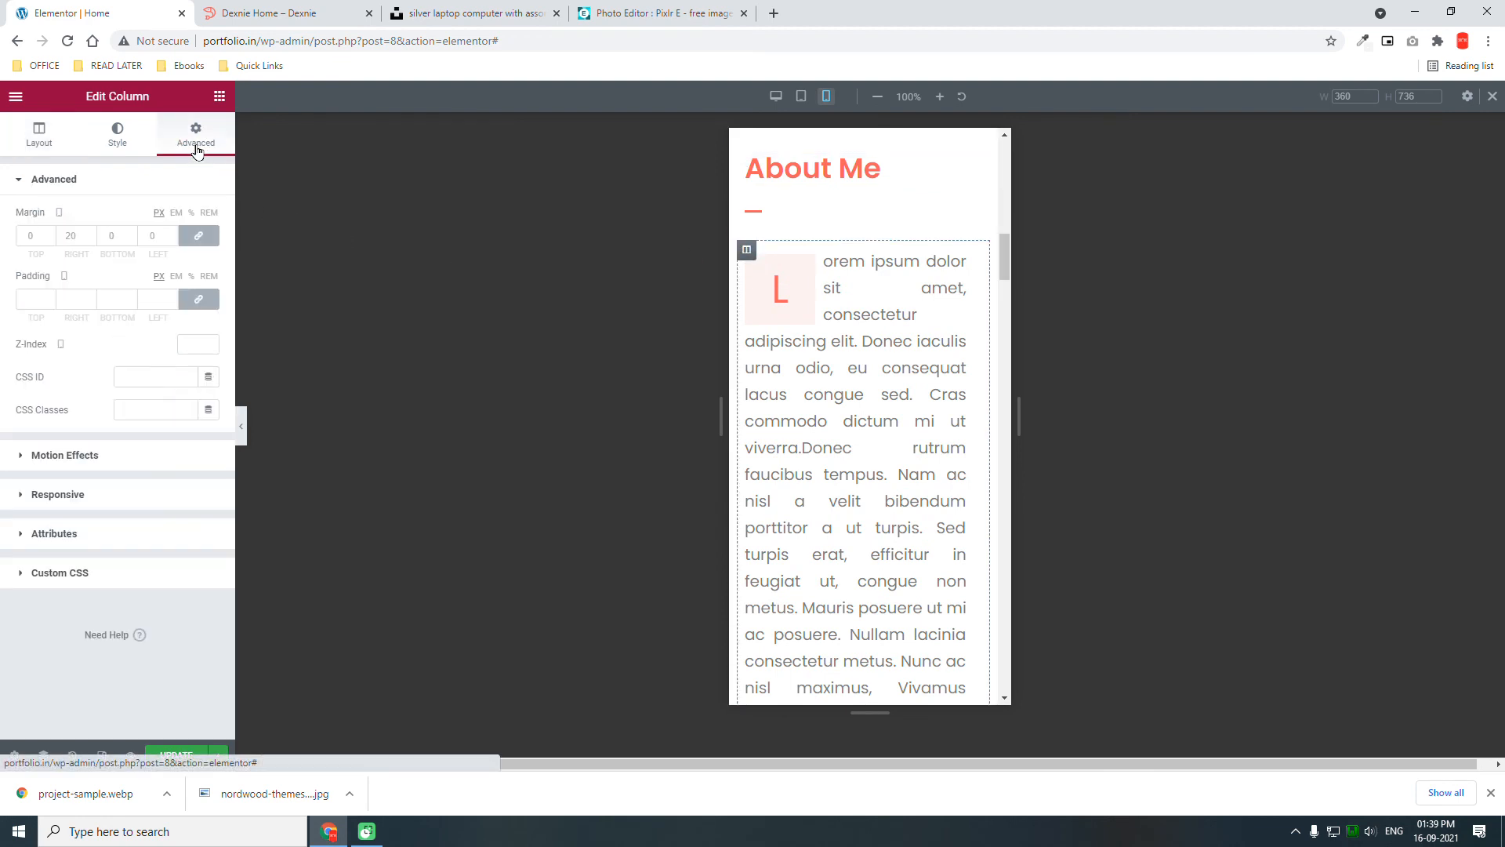
pyautogui.click(91, 236)
pyautogui.write('20')
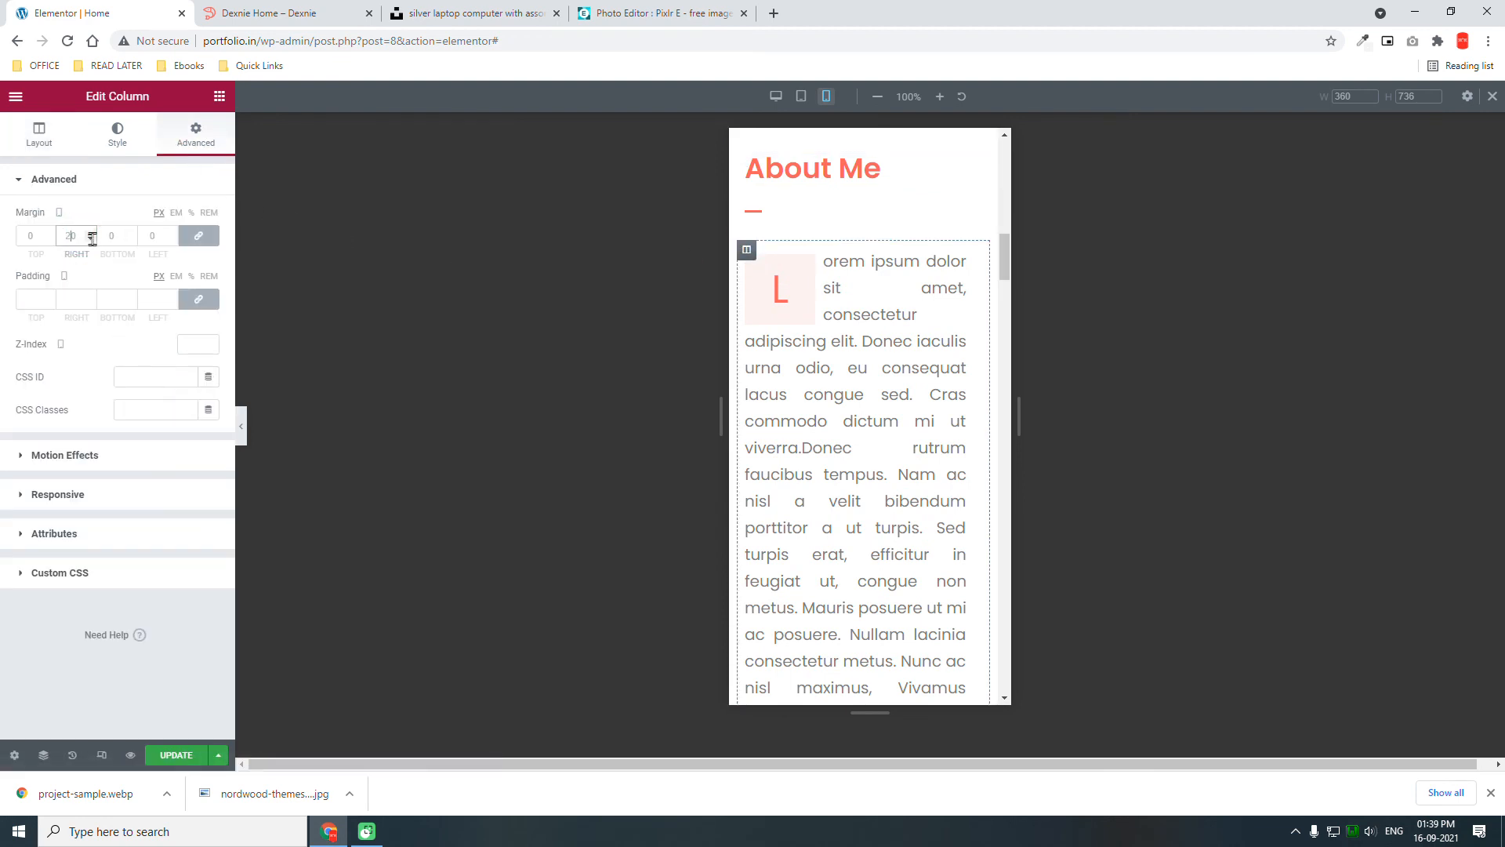
pyautogui.click(198, 235)
# - Examine the mobile spacing and alignment of the sections from the hero through About Me and My Skills to My Guarantee
pyautogui.scroll(-3, 967, 383)
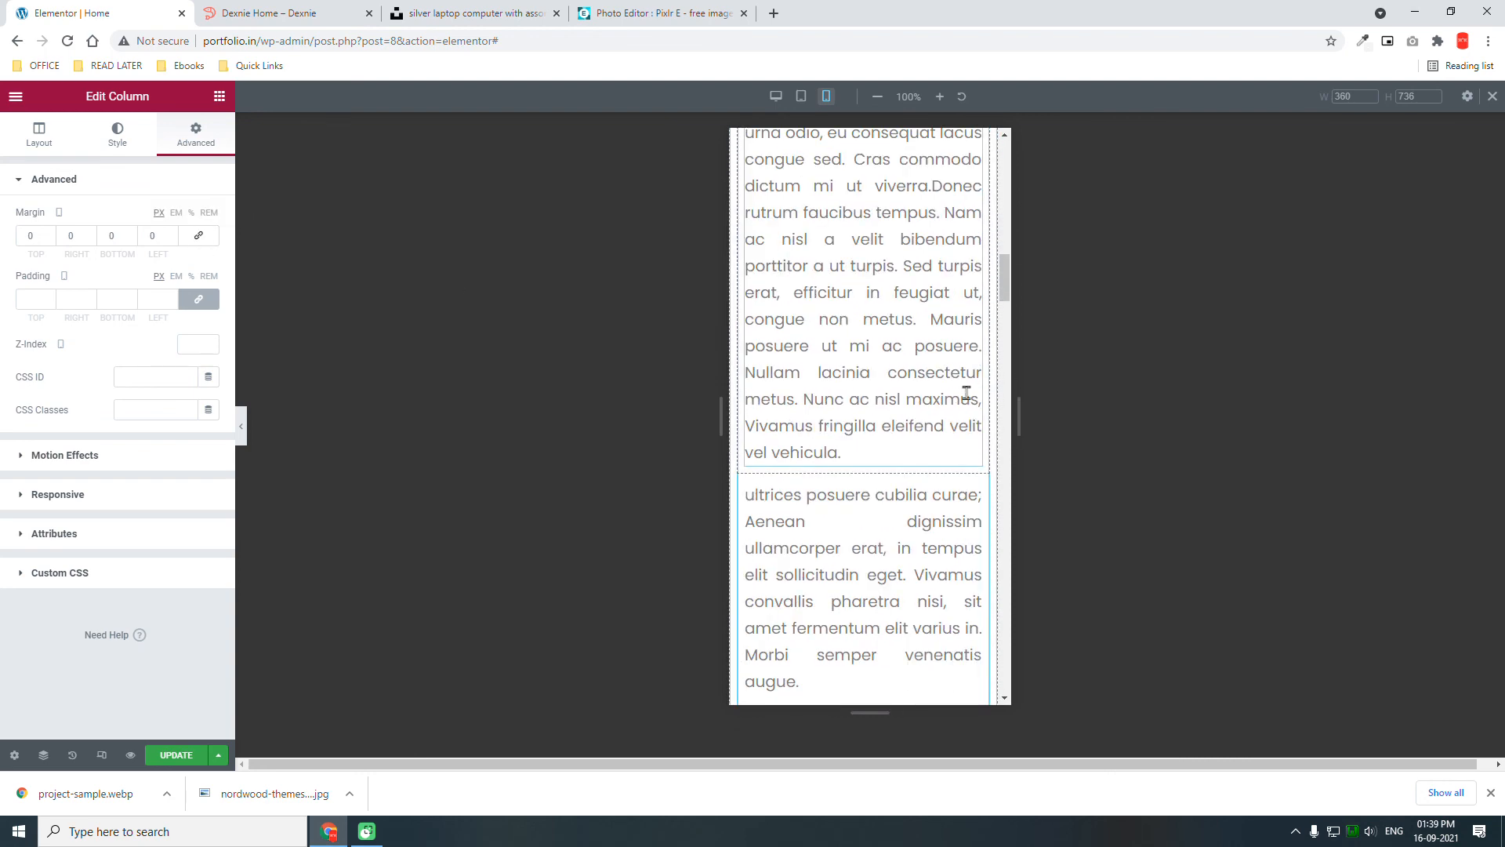
pyautogui.scroll(5, 985, 612)
pyautogui.scroll(3, 984, 611)
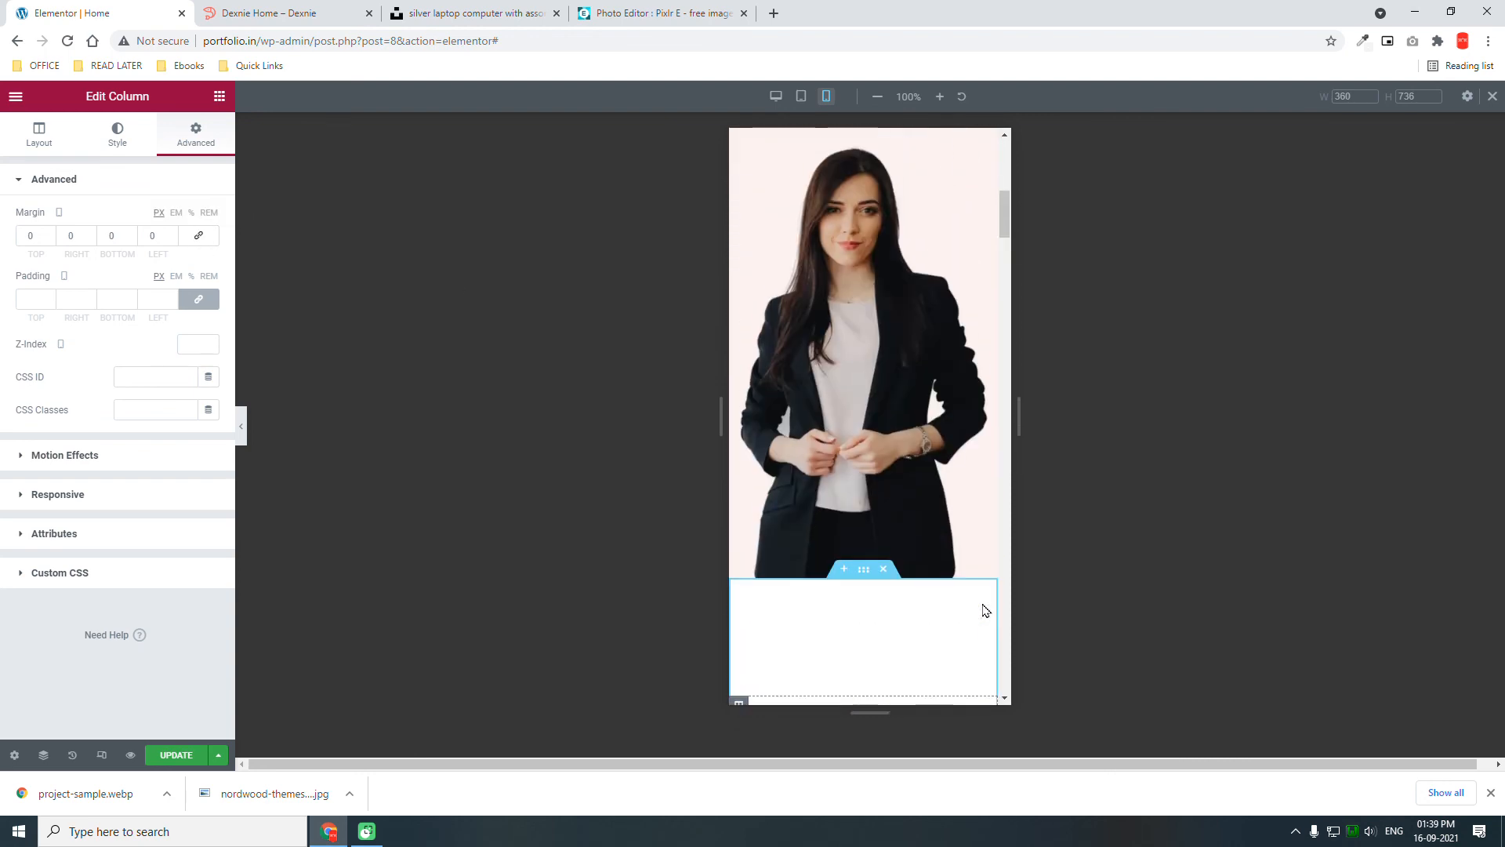
pyautogui.scroll(3, 981, 605)
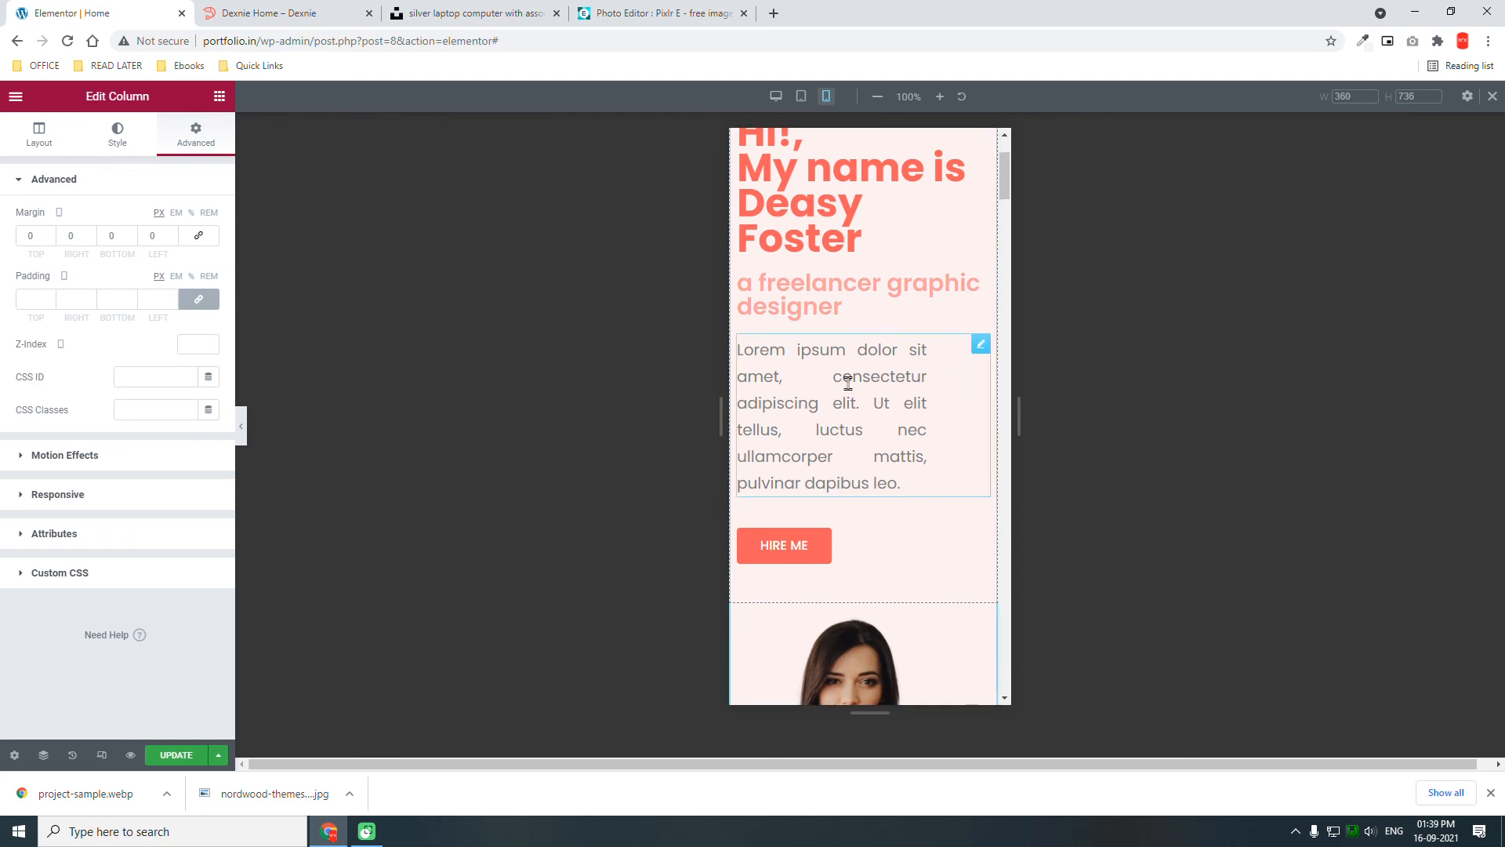
pyautogui.scroll(2, 840, 380)
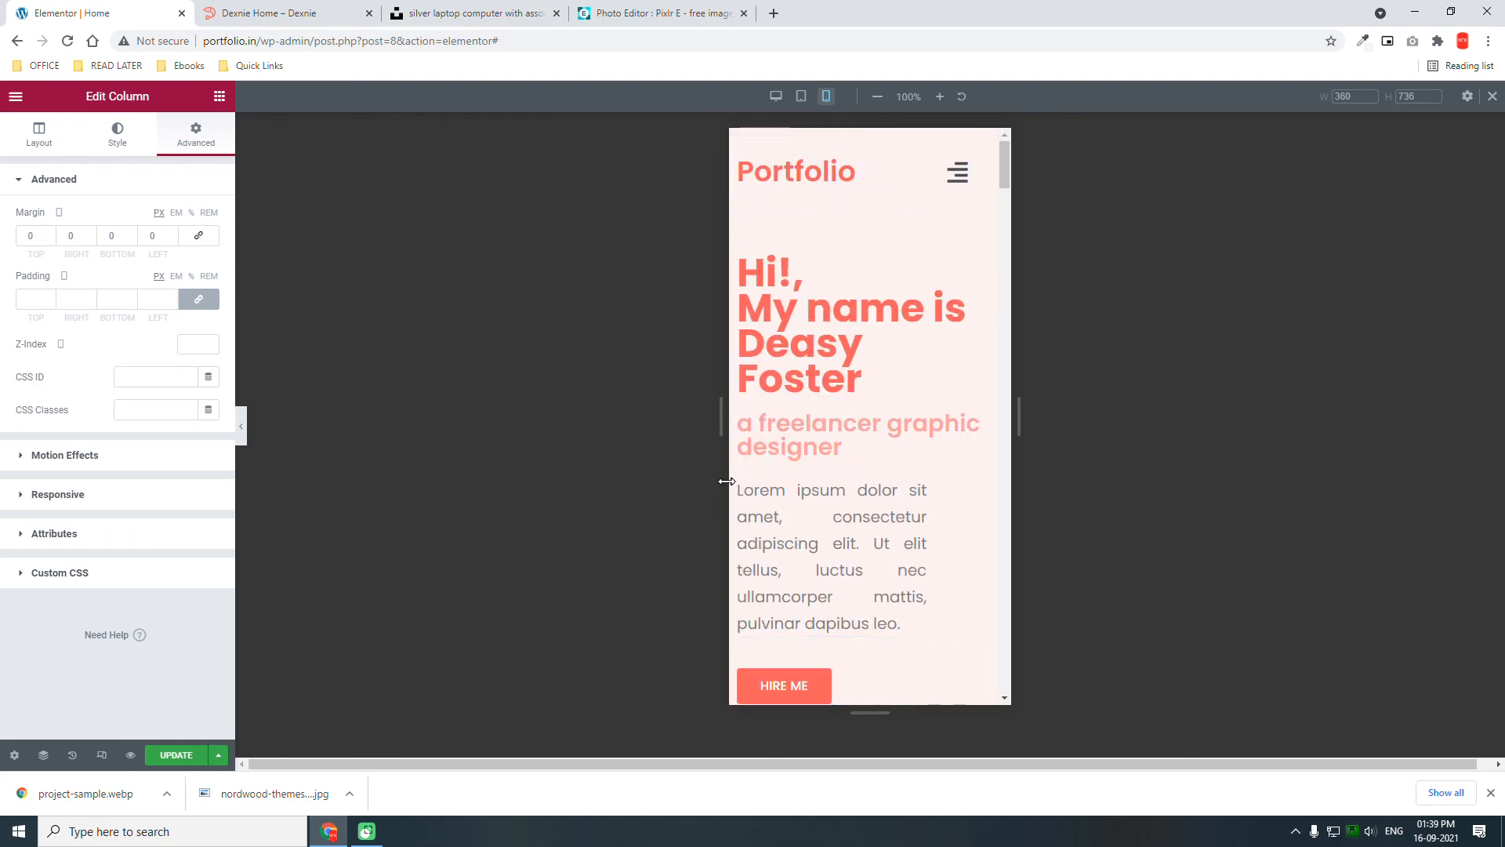
pyautogui.scroll(-10, 793, 516)
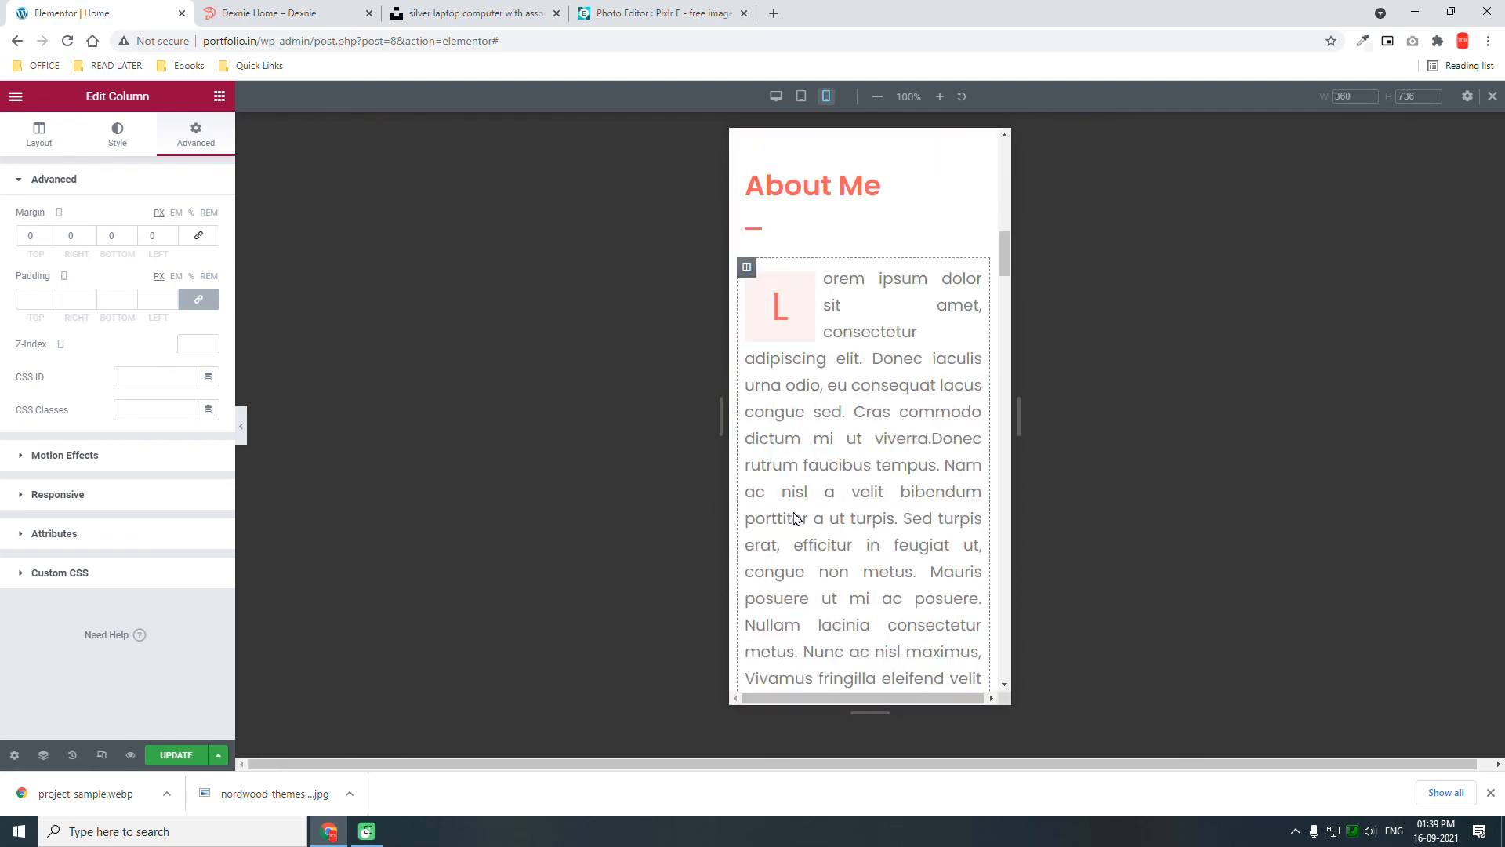
pyautogui.scroll(-10, 794, 514)
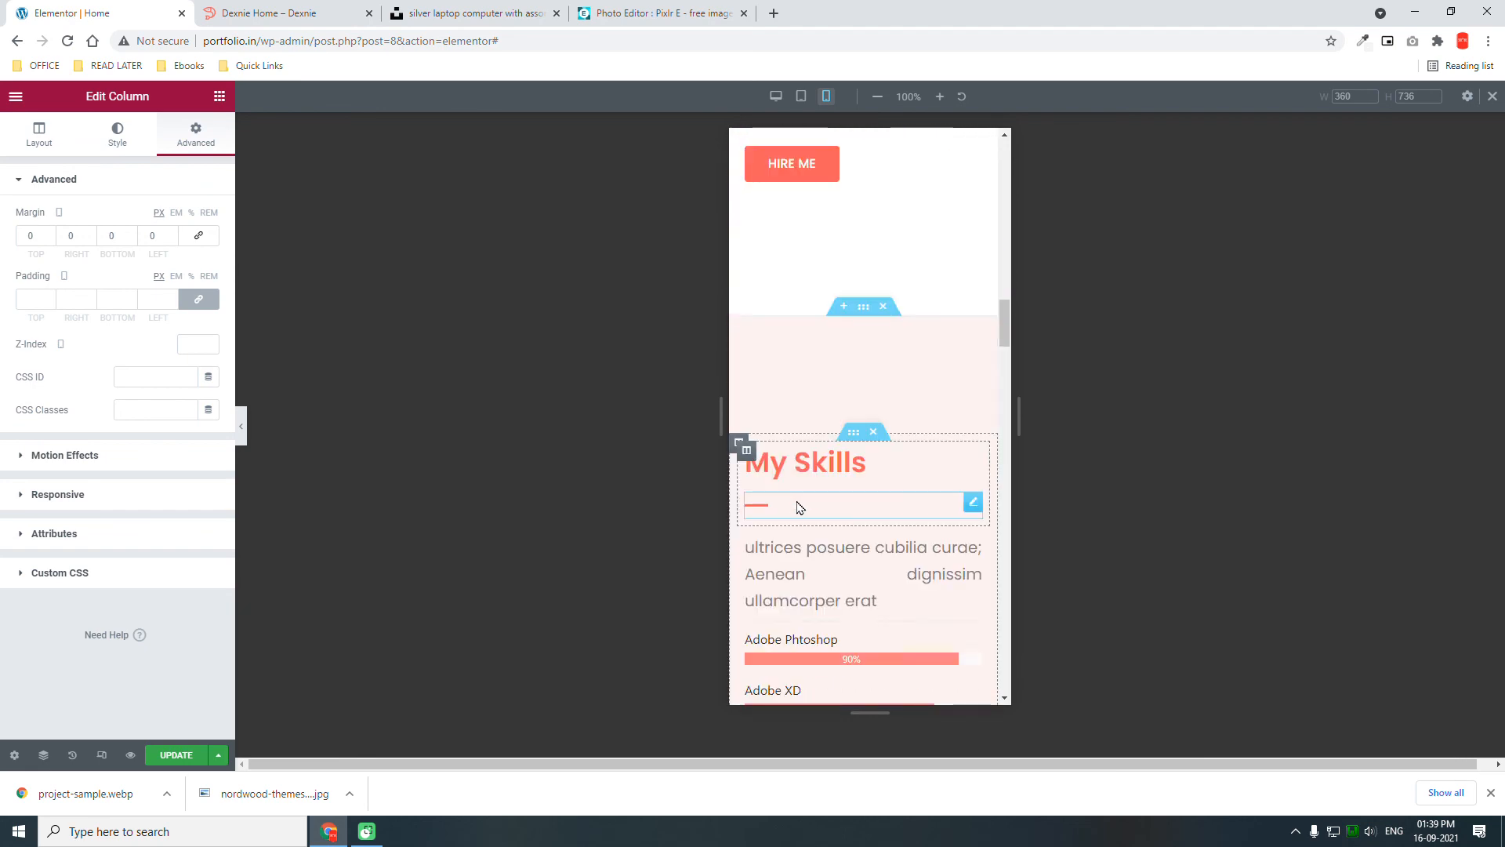
pyautogui.scroll(-10, 797, 507)
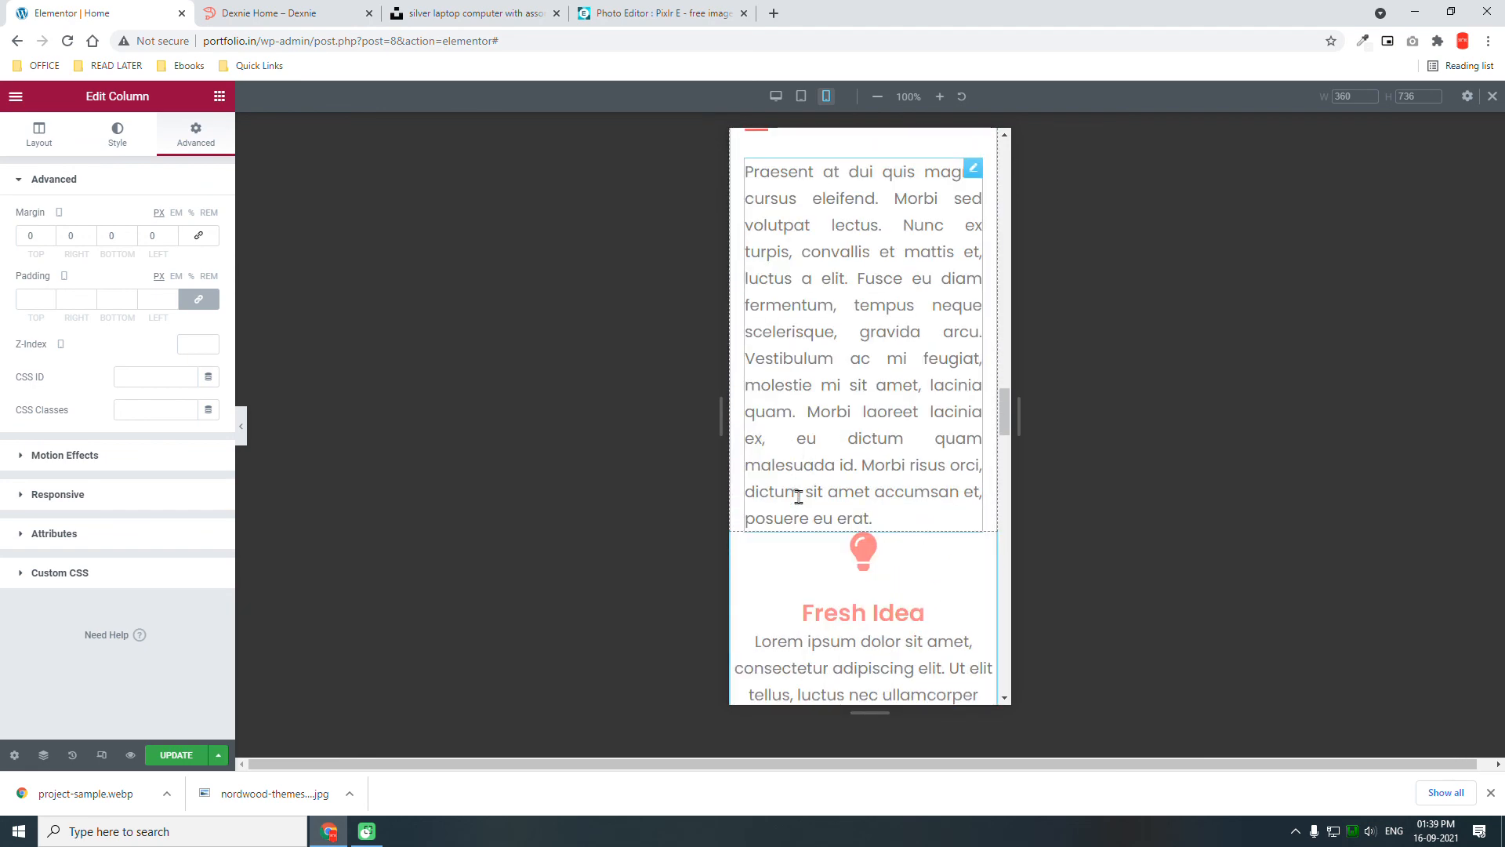
pyautogui.scroll(8, 798, 498)
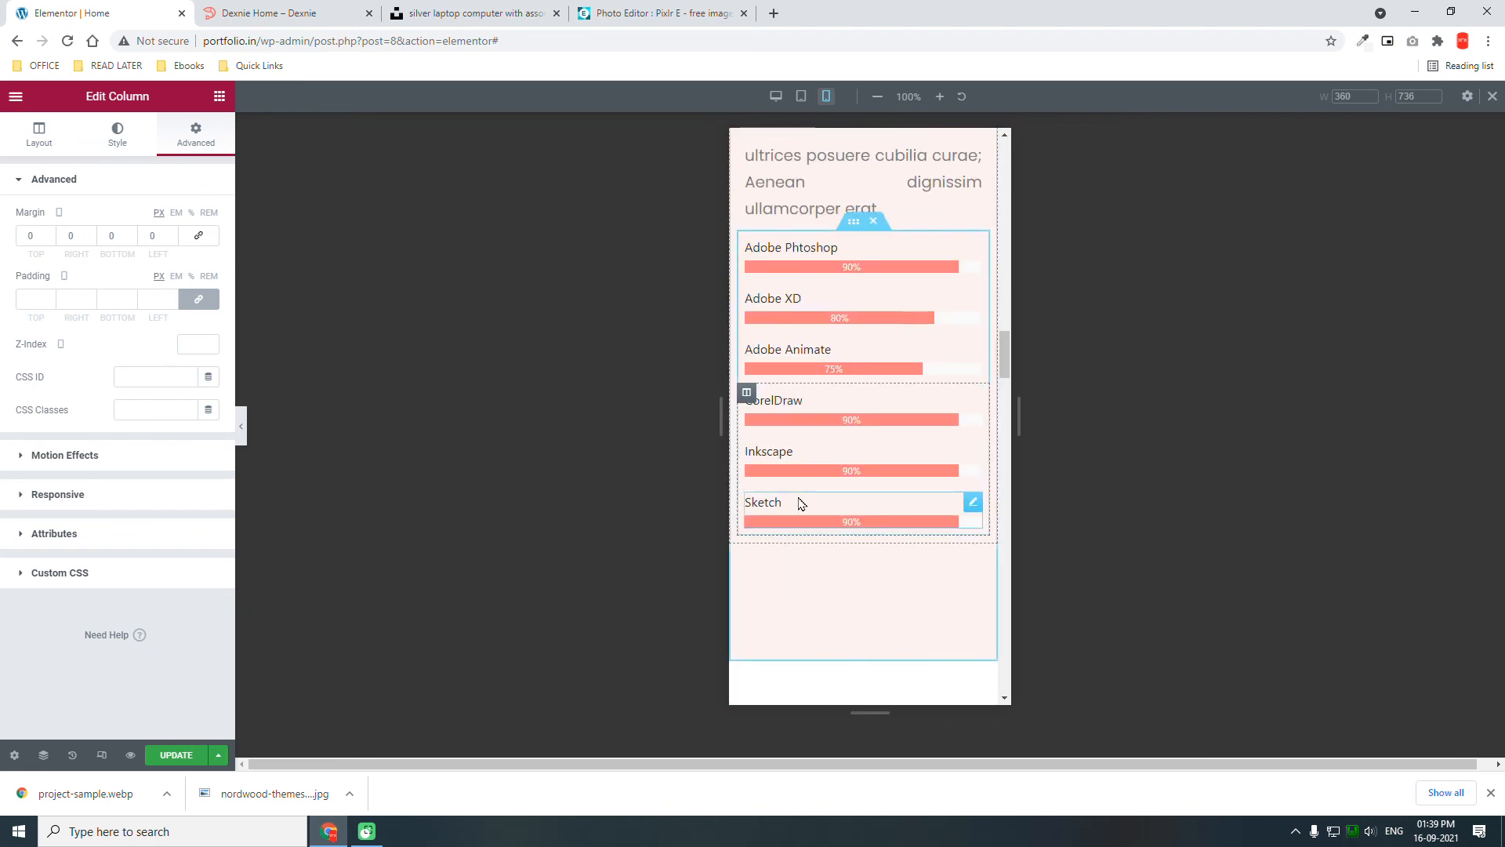
pyautogui.scroll(-4, 799, 502)
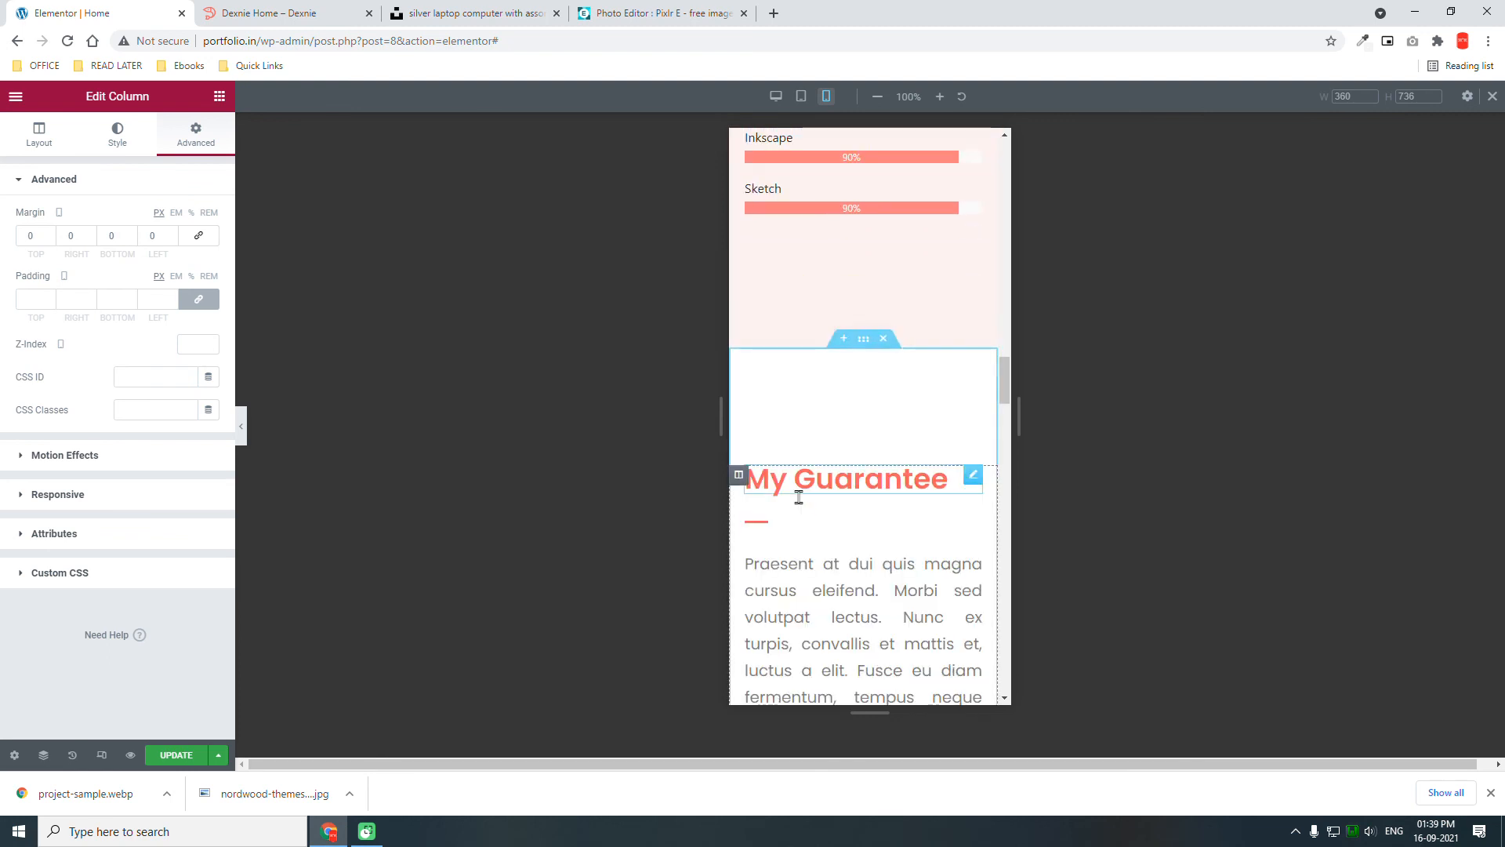
pyautogui.scroll(-2, 878, 376)
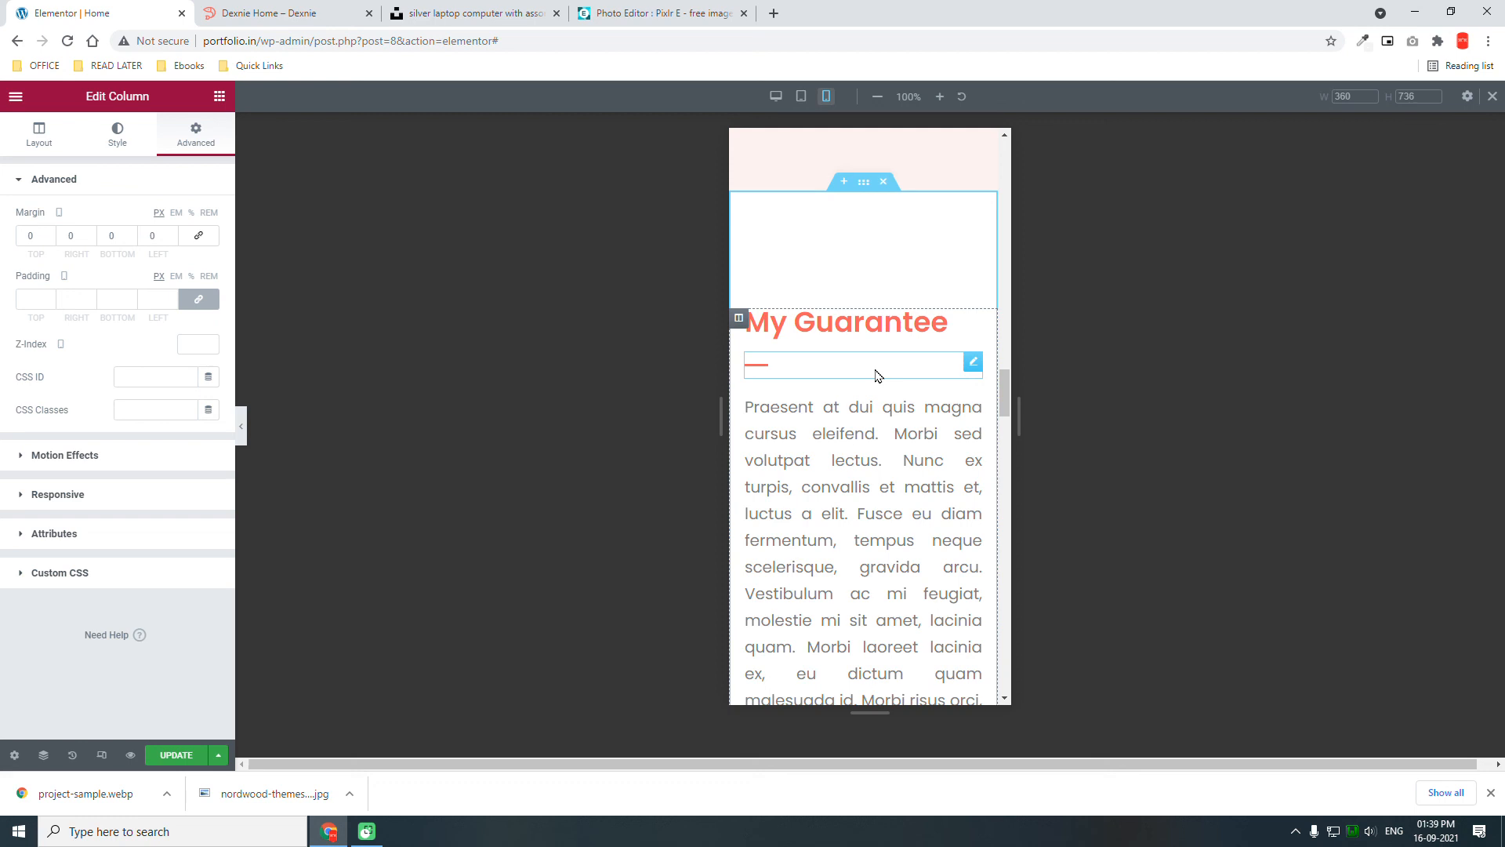
# - Check the hero and About Me sections in the desktop preview and again in the mobile preview
pyautogui.click(776, 95)
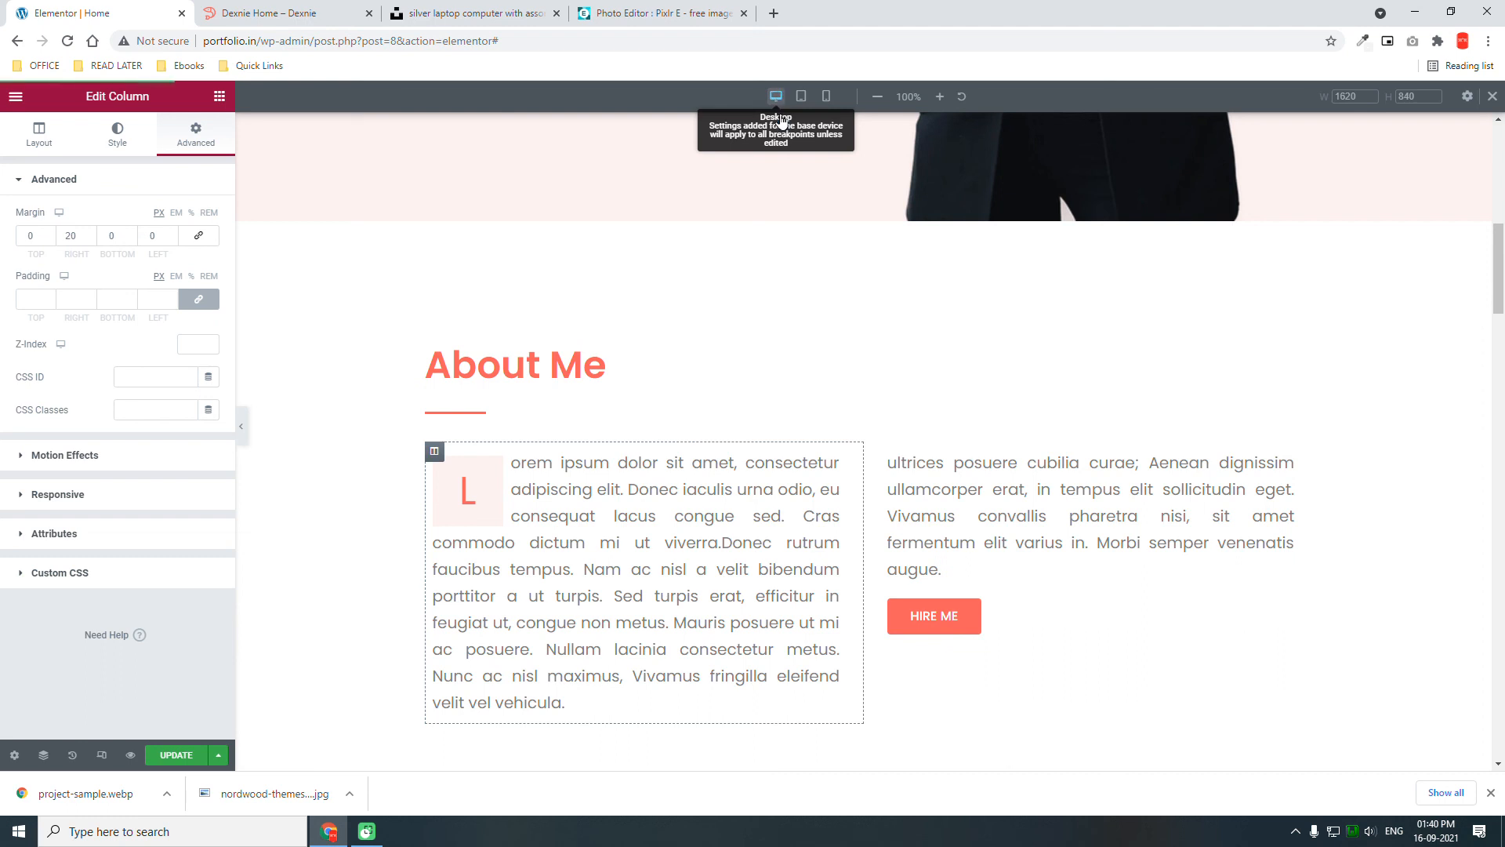
pyautogui.scroll(5, 793, 333)
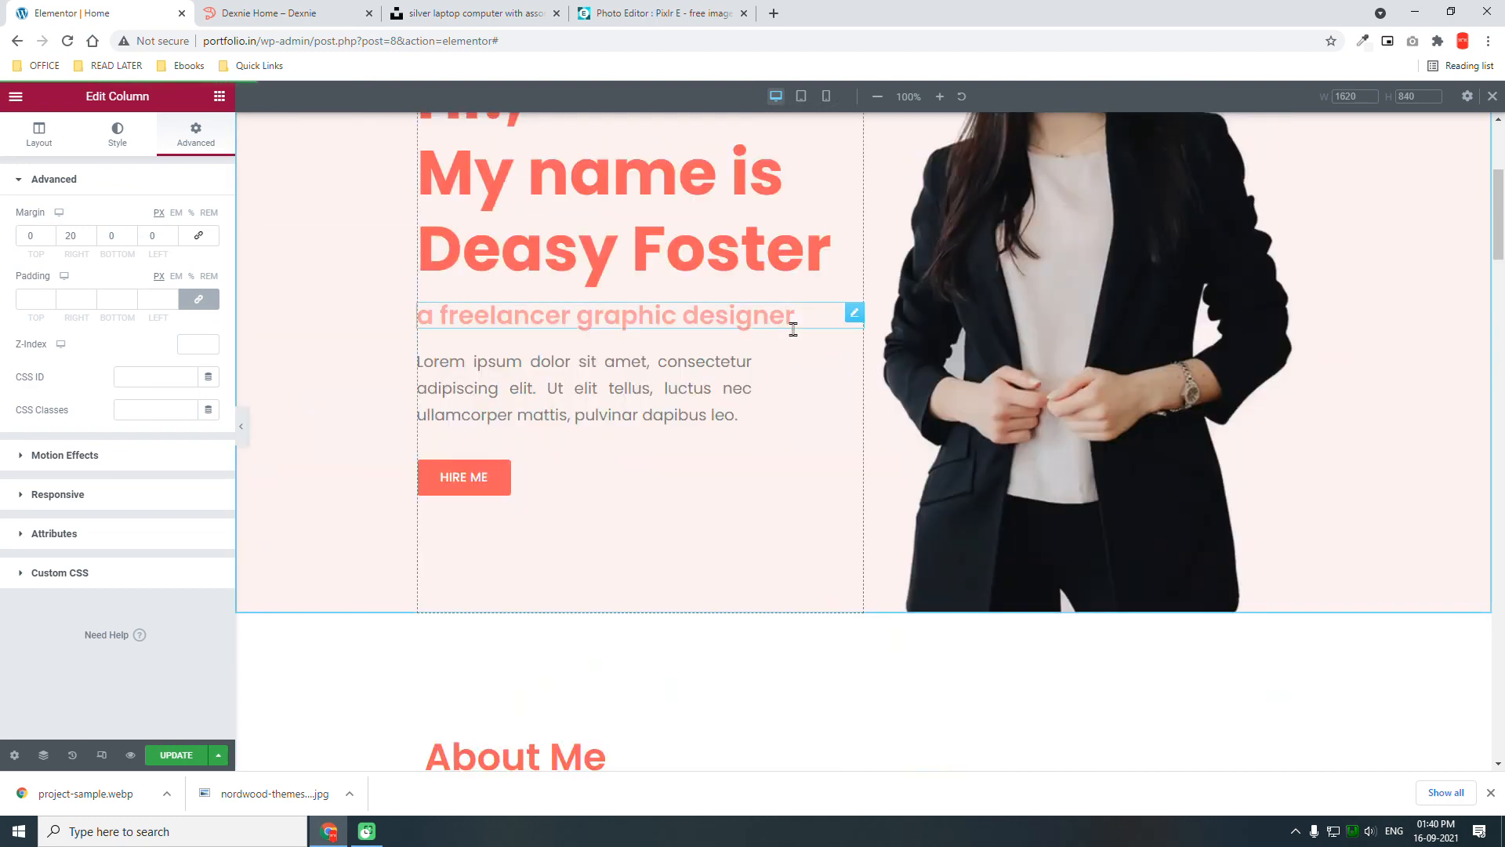
pyautogui.click(826, 97)
pyautogui.scroll(-5, 807, 165)
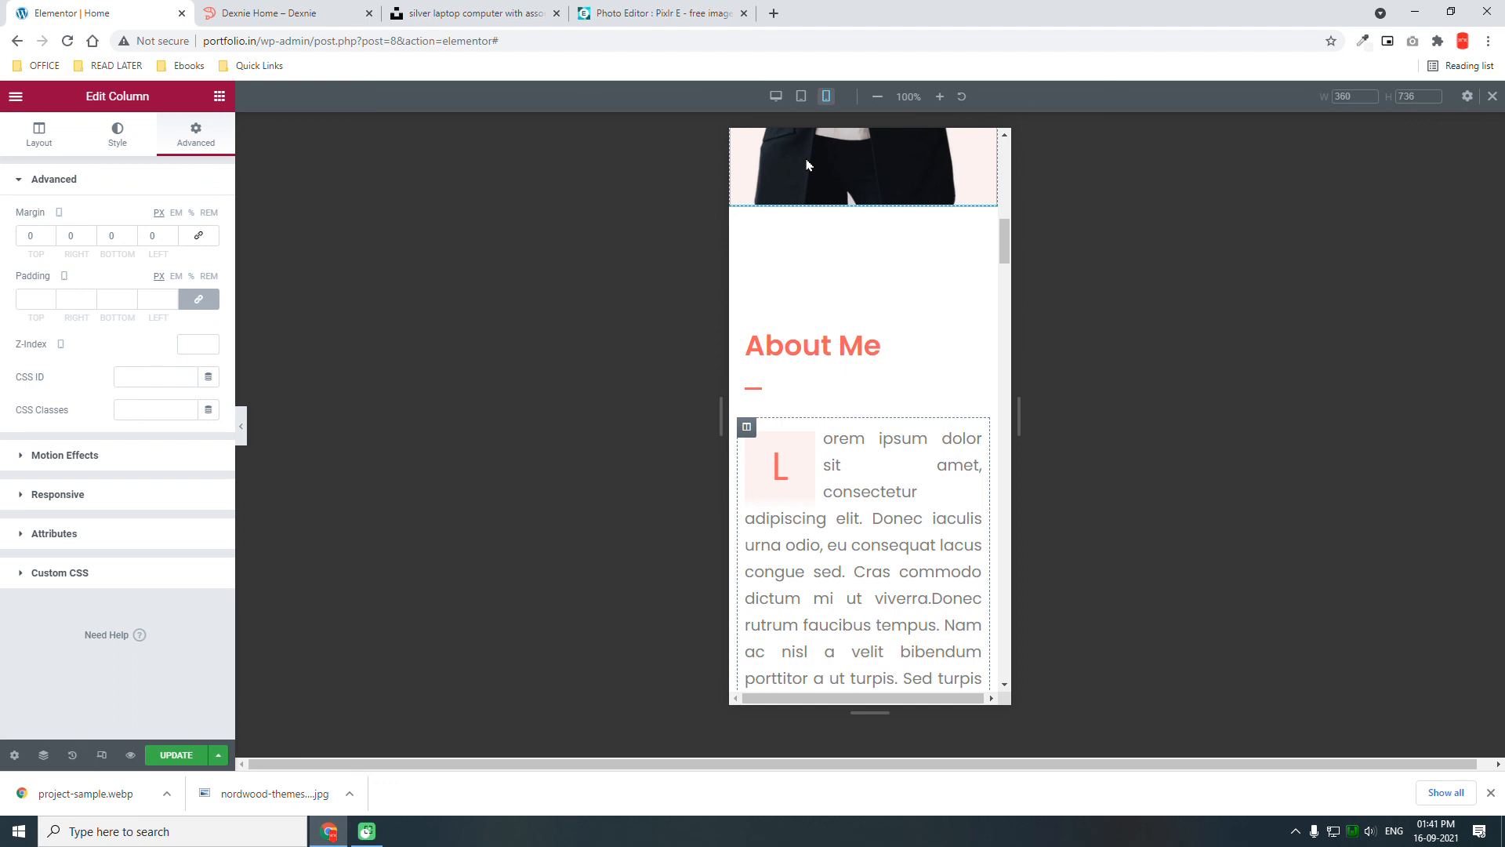
pyautogui.scroll(5, 886, 299)
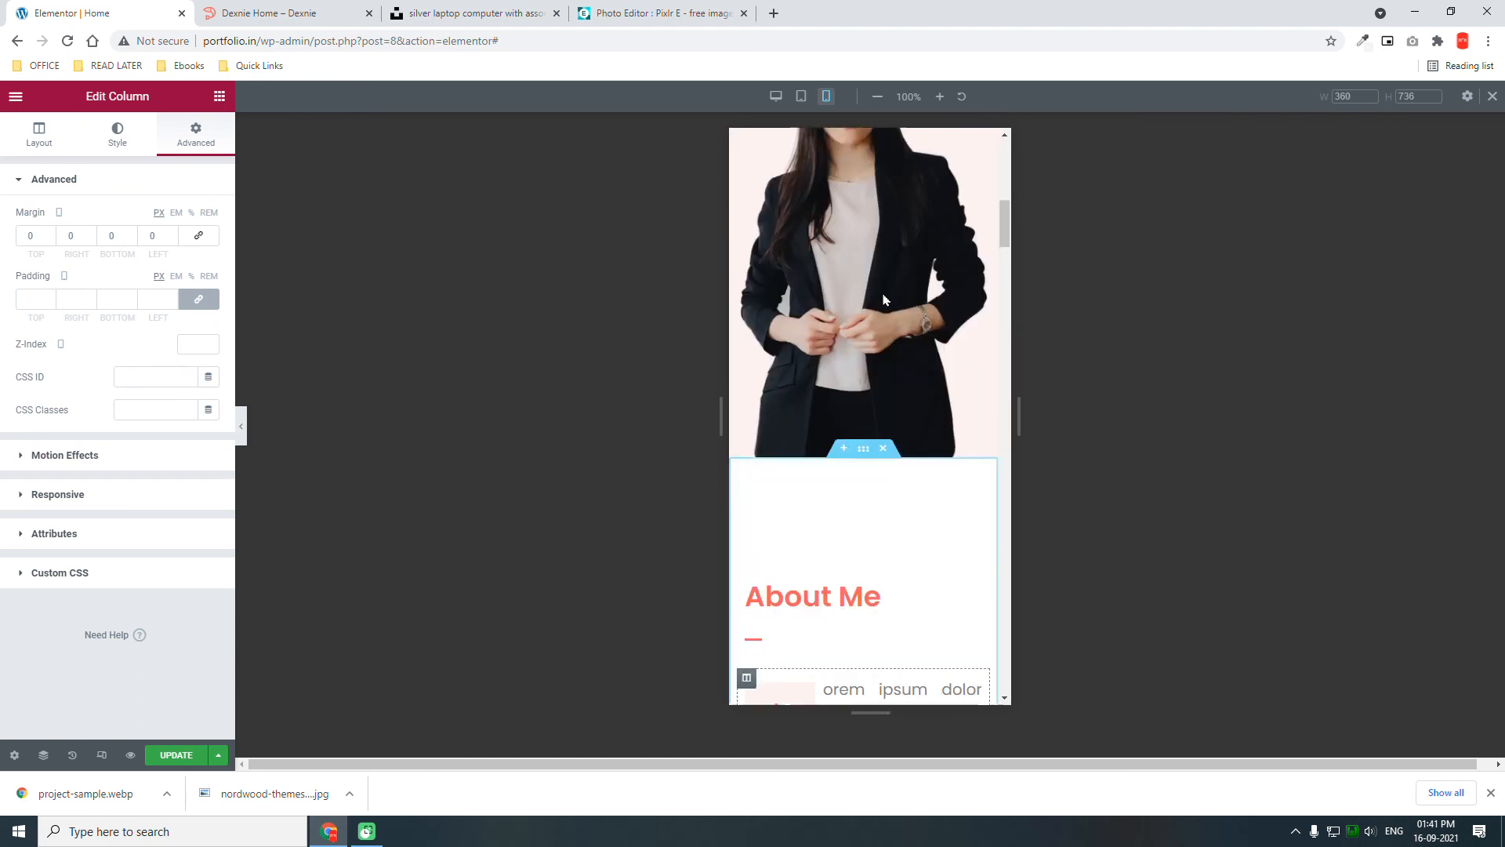